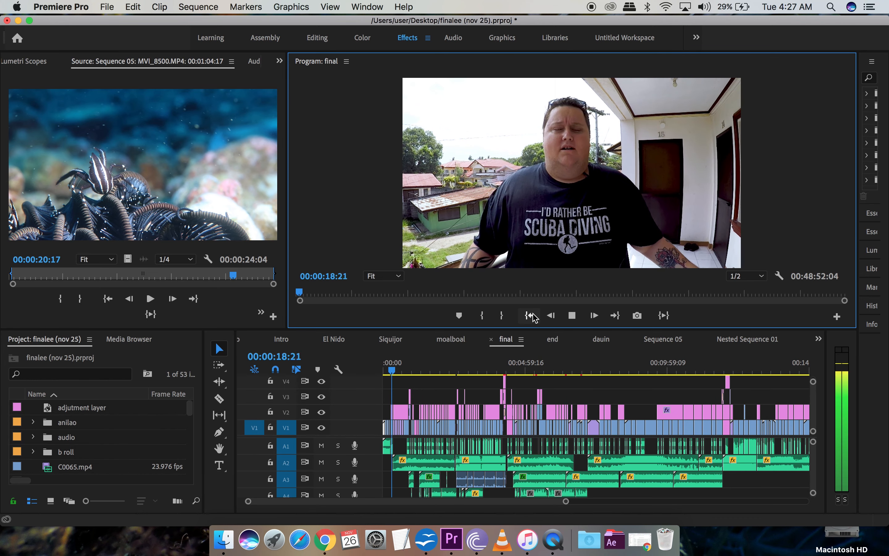
Step: Stop playback and zoom the final sequence's timeline in around the 4:21 mark
{"action": "key", "text": "space"}
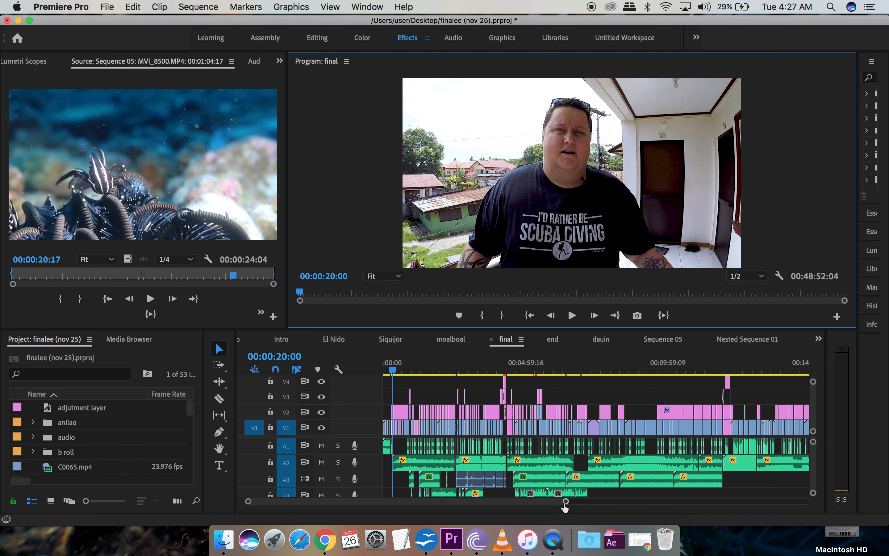
{"action": "left_click_drag", "start_coordinate": [566, 501], "coordinate": [492, 504]}
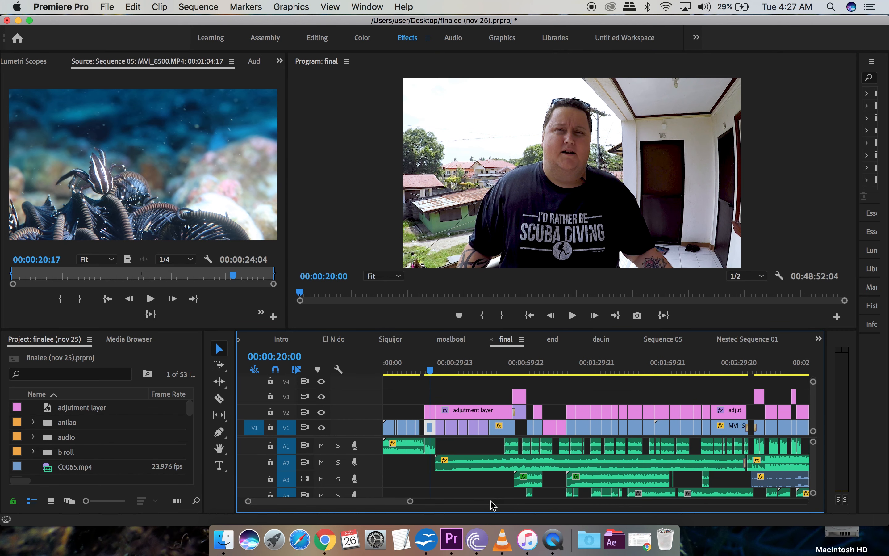
{"action": "scroll", "coordinate": [518, 476], "scroll_direction": "down", "scroll_amount": 3}
{"action": "scroll", "coordinate": [518, 476], "scroll_direction": "up", "scroll_amount": 3}
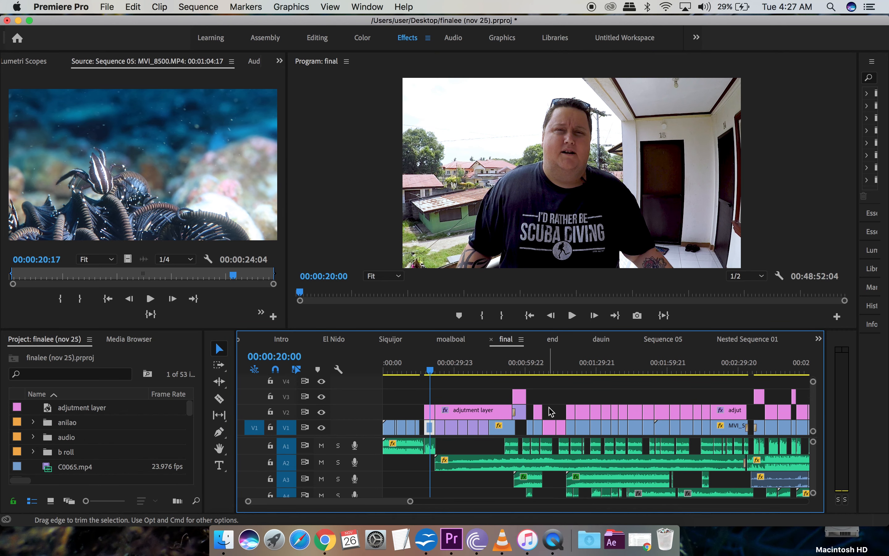
{"action": "scroll", "coordinate": [552, 411], "scroll_direction": "right", "scroll_amount": 3}
{"action": "scroll", "coordinate": [551, 411], "scroll_direction": "up", "scroll_amount": 2}
{"action": "scroll", "coordinate": [551, 411], "scroll_direction": "right", "scroll_amount": 10}
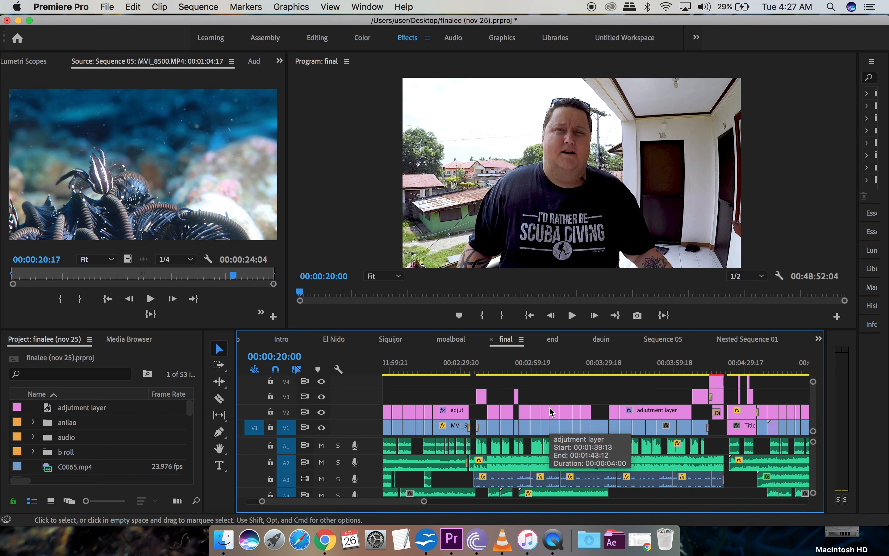
{"action": "scroll", "coordinate": [551, 411], "scroll_direction": "right", "scroll_amount": 2}
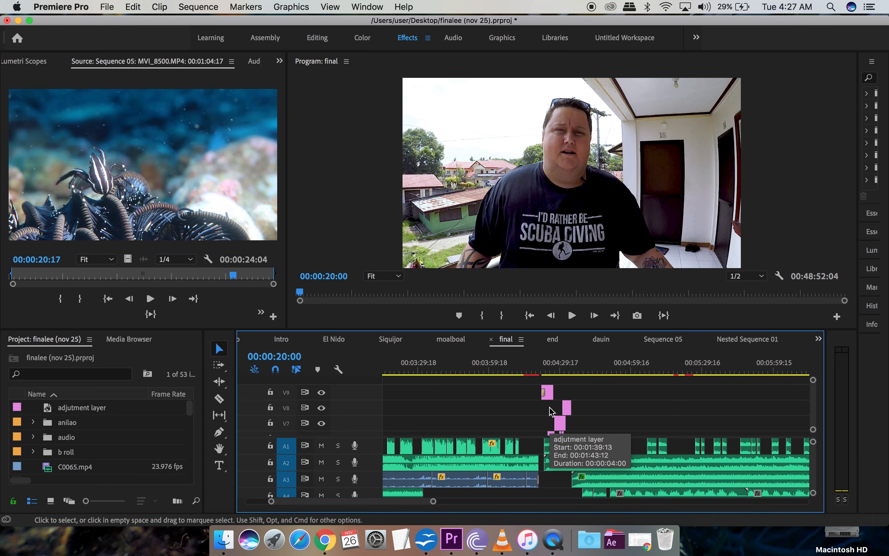
{"action": "scroll", "coordinate": [551, 411], "scroll_direction": "down", "scroll_amount": 3}
{"action": "scroll", "coordinate": [552, 411], "scroll_direction": "up", "scroll_amount": 3}
{"action": "scroll", "coordinate": [551, 411], "scroll_direction": "left", "scroll_amount": 1}
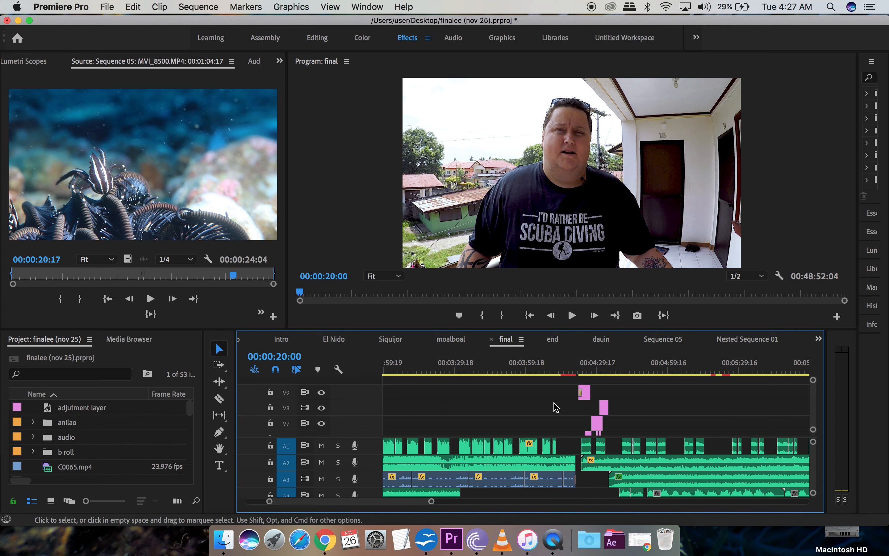
{"action": "left_click", "coordinate": [579, 373]}
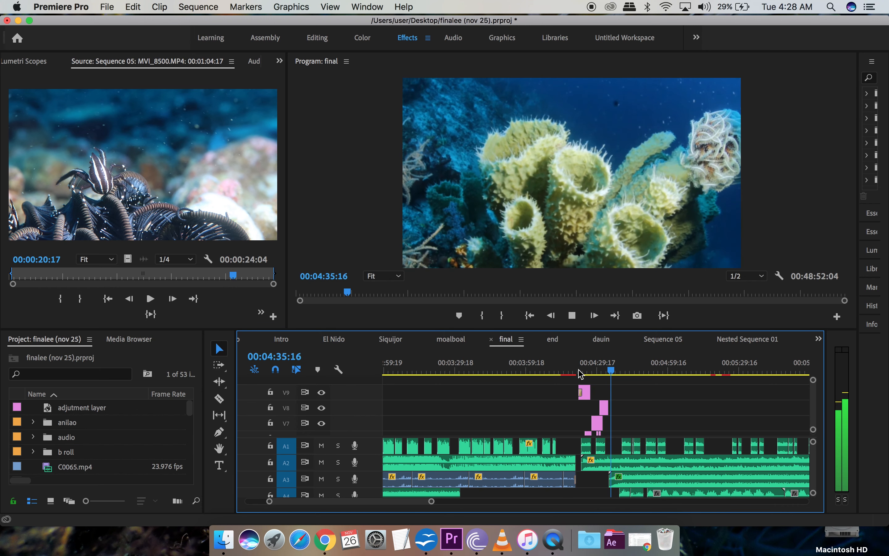
Step: Stop playback at 4:35, zoom the timeline back out, and switch to Sequence 05
{"action": "key", "text": "space"}
{"action": "scroll", "coordinate": [572, 417], "scroll_direction": "right", "scroll_amount": 5}
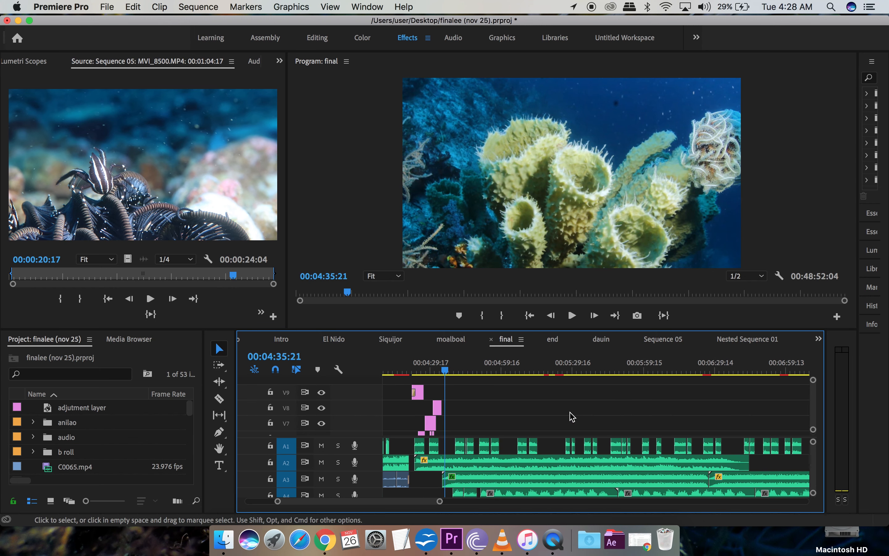
{"action": "scroll", "coordinate": [572, 416], "scroll_direction": "down", "scroll_amount": 5}
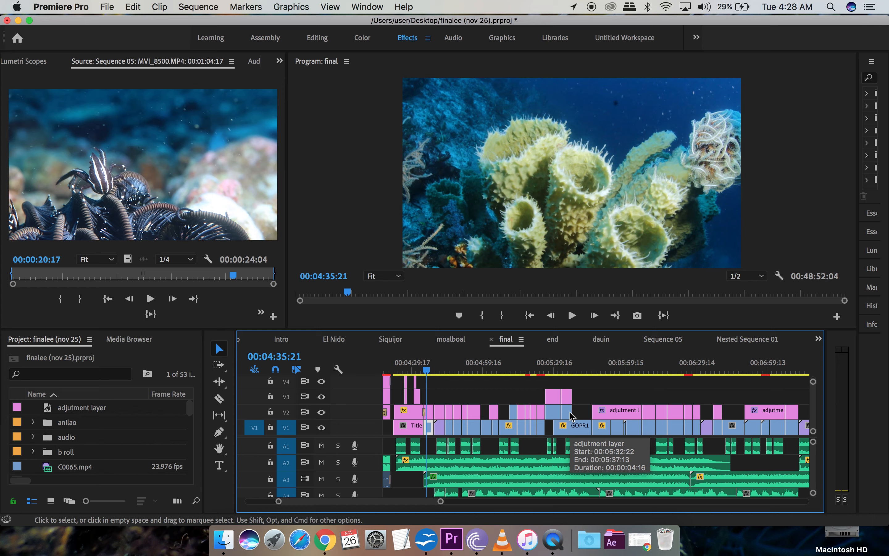
{"action": "left_click_drag", "start_coordinate": [441, 501], "coordinate": [770, 503]}
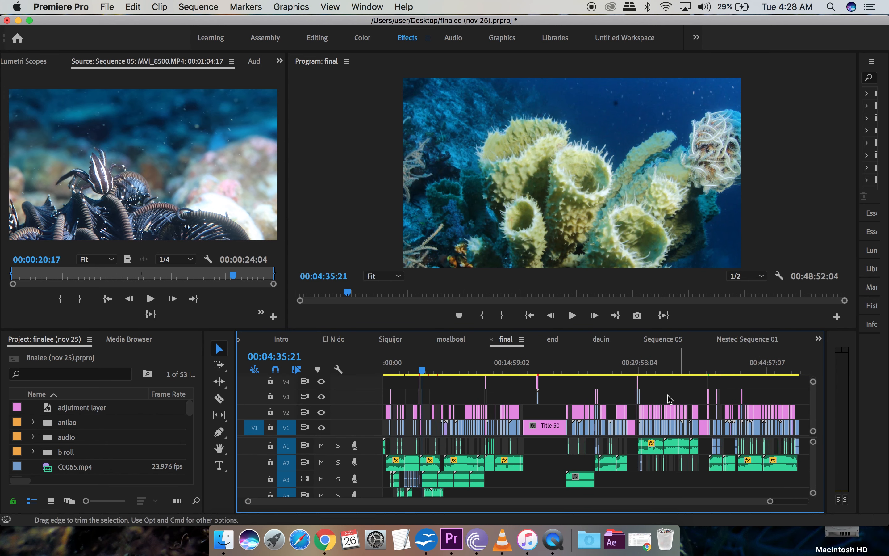
{"action": "left_click", "coordinate": [667, 339]}
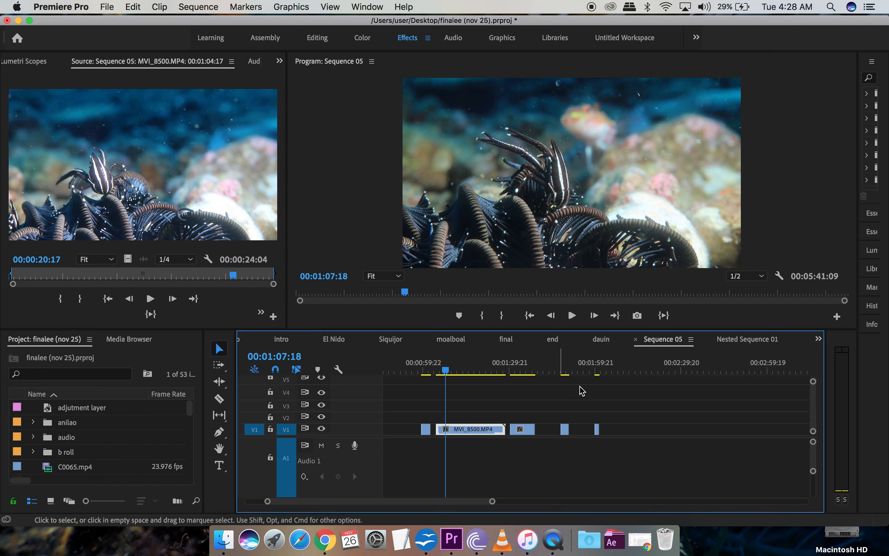
Step: Preview the shots near 1:49, 2:00, 1:01 and 1:05, then select MVI_8500.MP4
{"action": "left_click", "coordinate": [565, 370]}
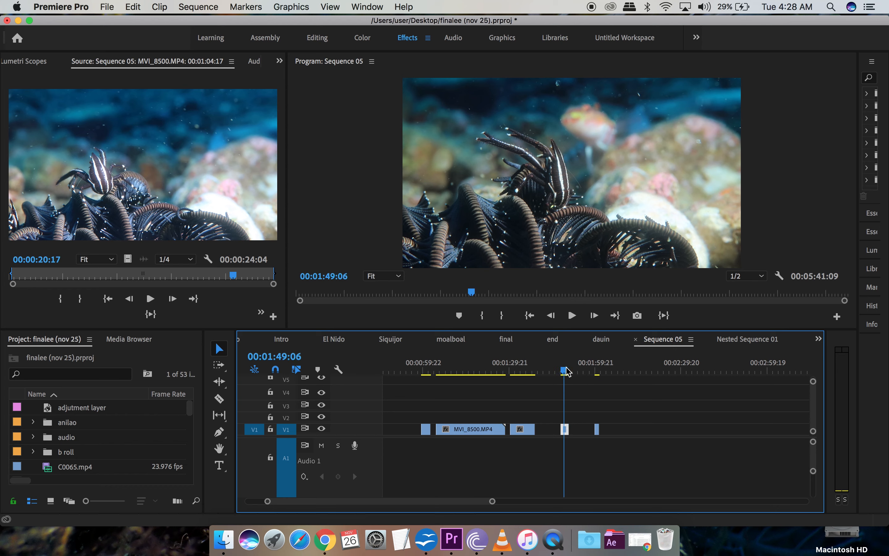
{"action": "left_click", "coordinate": [599, 371]}
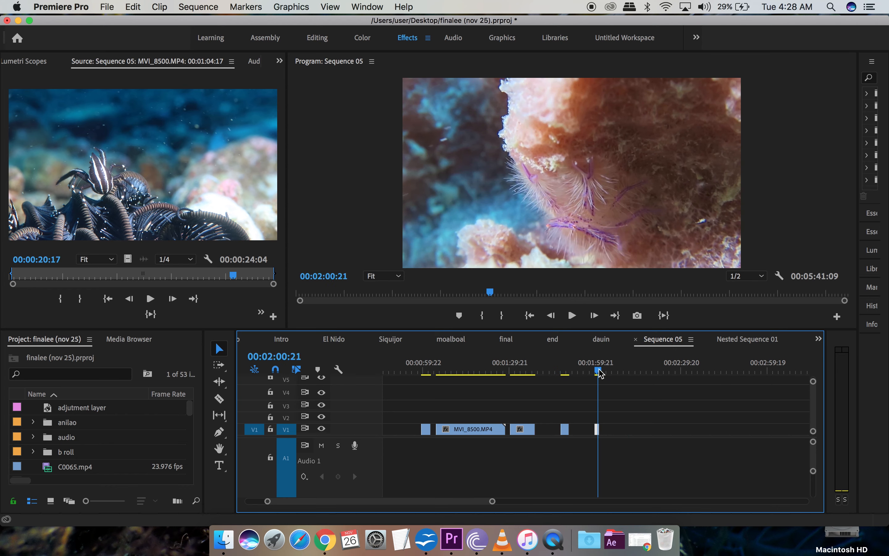
{"action": "left_click", "coordinate": [427, 370]}
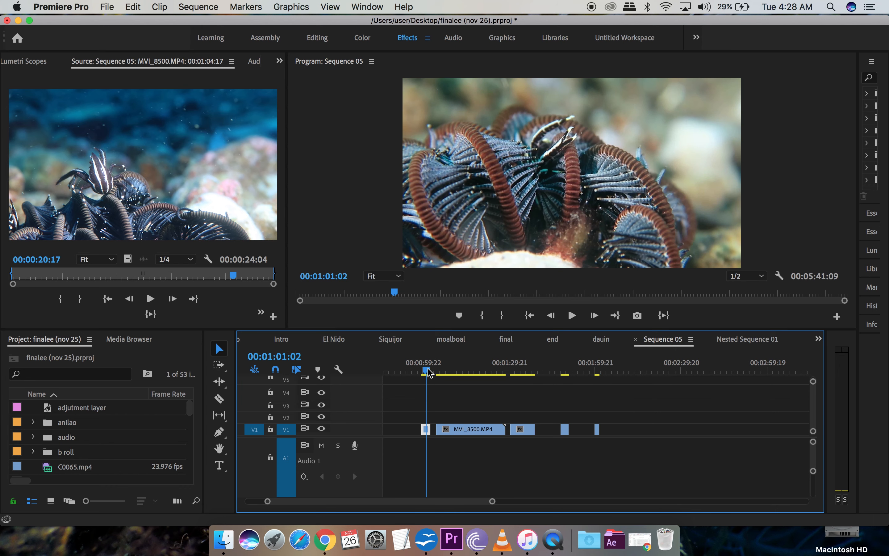
{"action": "left_click", "coordinate": [435, 370]}
{"action": "left_click", "coordinate": [439, 371]}
{"action": "left_click", "coordinate": [456, 429]}
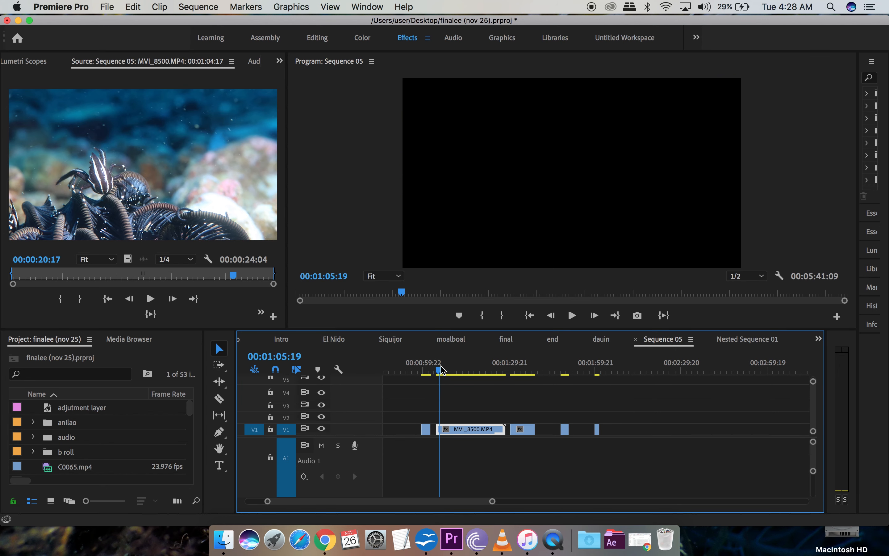
Step: Open MVI_8500.MP4 in the Source Monitor and browse the Project panel while it plays
{"action": "double_click", "coordinate": [456, 429]}
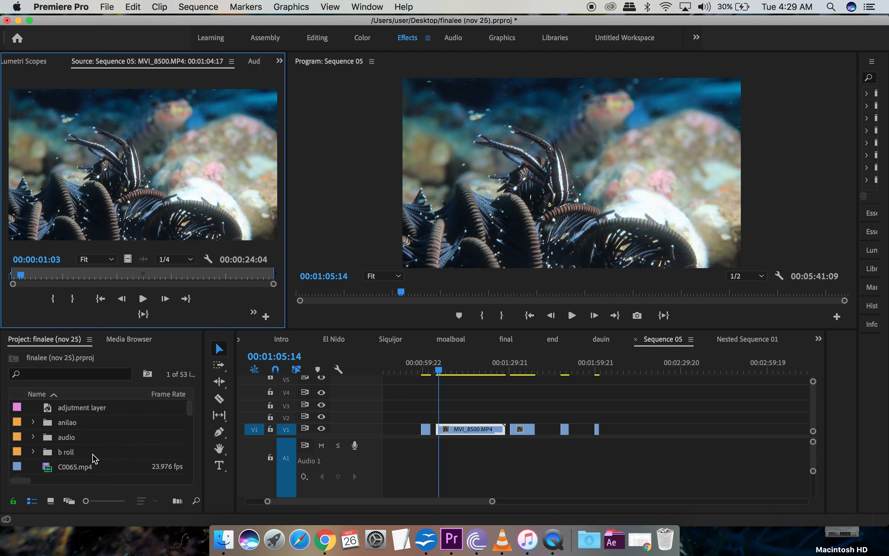
{"action": "scroll", "coordinate": [110, 450], "scroll_direction": "down", "scroll_amount": 10}
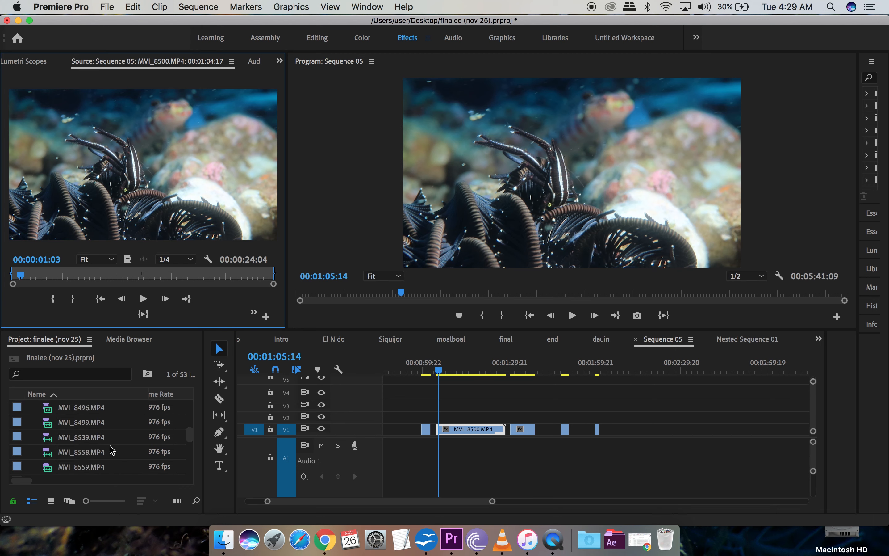
{"action": "scroll", "coordinate": [112, 451], "scroll_direction": "down", "scroll_amount": 5}
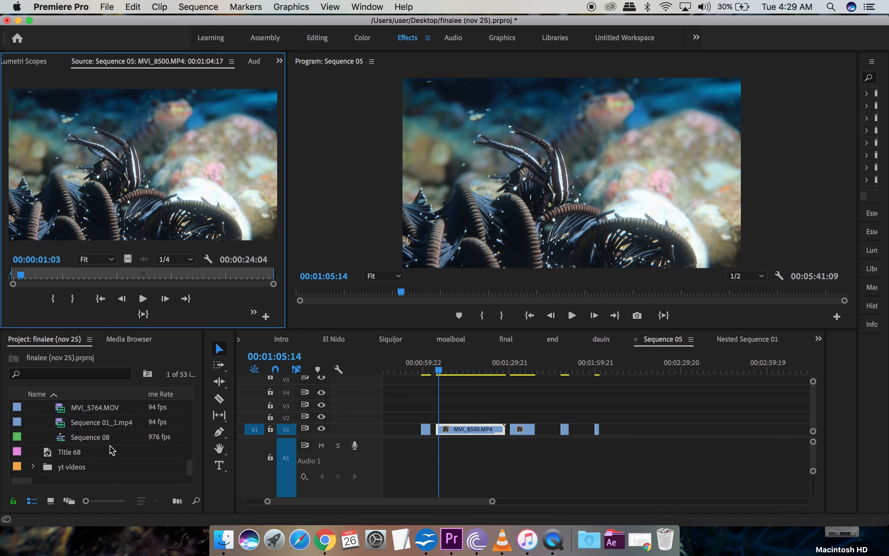
{"action": "scroll", "coordinate": [104, 464], "scroll_direction": "up", "scroll_amount": 3}
{"action": "scroll", "coordinate": [105, 464], "scroll_direction": "up", "scroll_amount": 10}
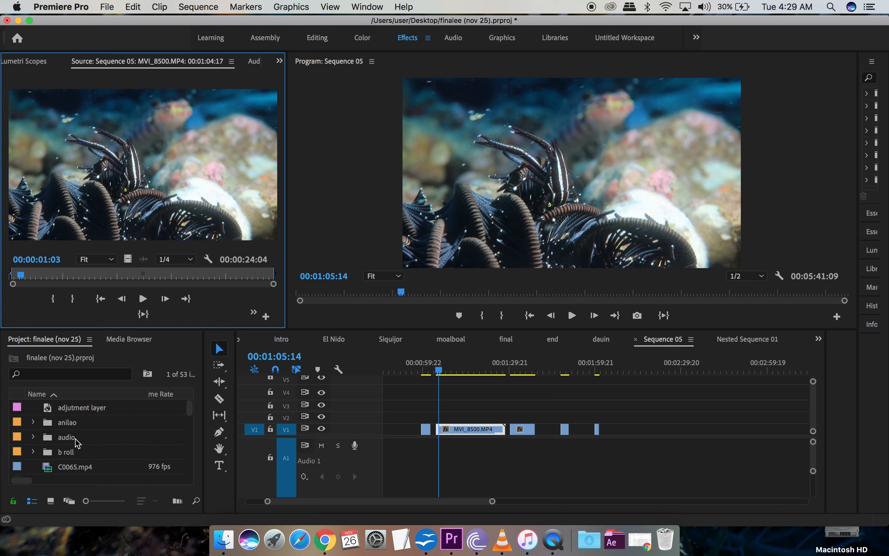
{"action": "scroll", "coordinate": [96, 452], "scroll_direction": "down", "scroll_amount": 3}
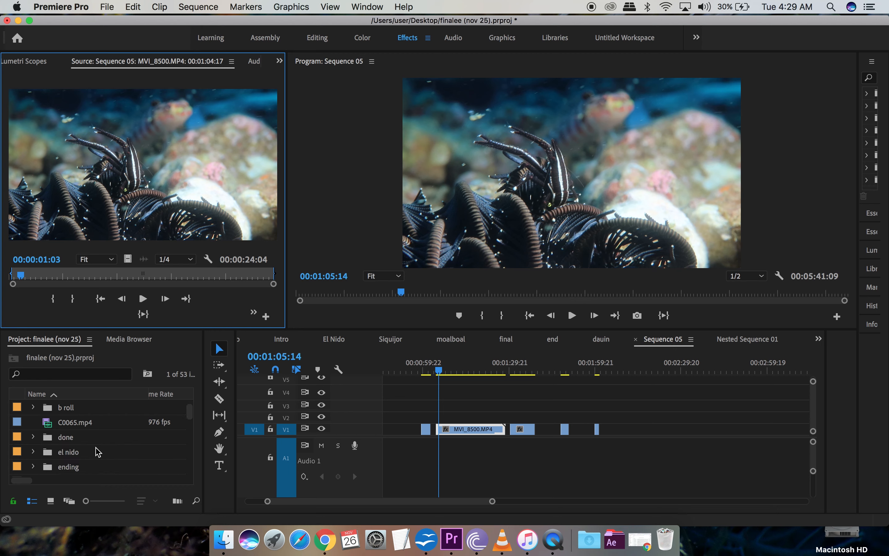
{"action": "scroll", "coordinate": [98, 452], "scroll_direction": "down", "scroll_amount": 1}
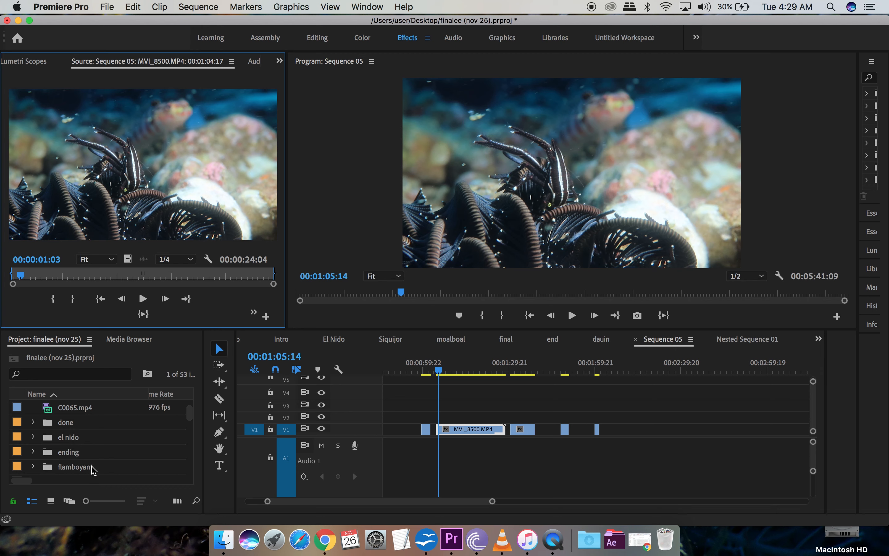
{"action": "scroll", "coordinate": [109, 460], "scroll_direction": "up", "scroll_amount": 4}
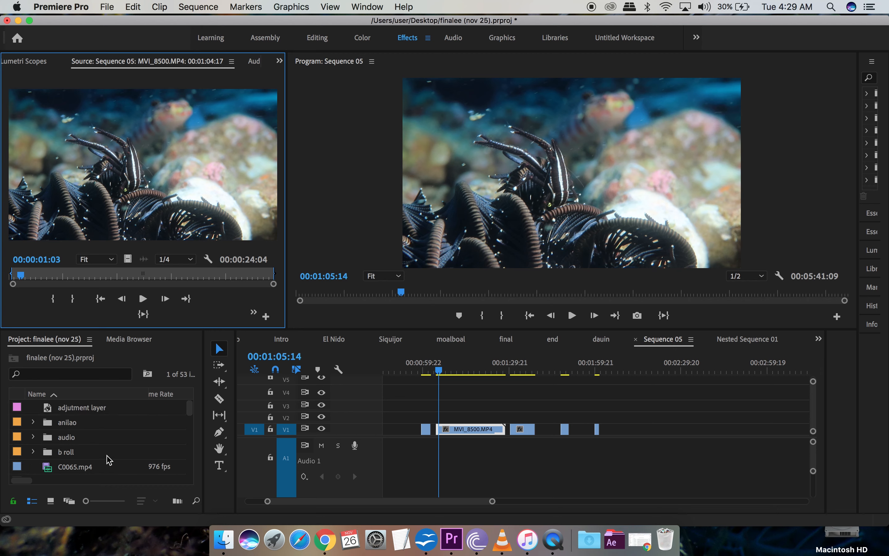
{"action": "scroll", "coordinate": [109, 459], "scroll_direction": "down", "scroll_amount": 10}
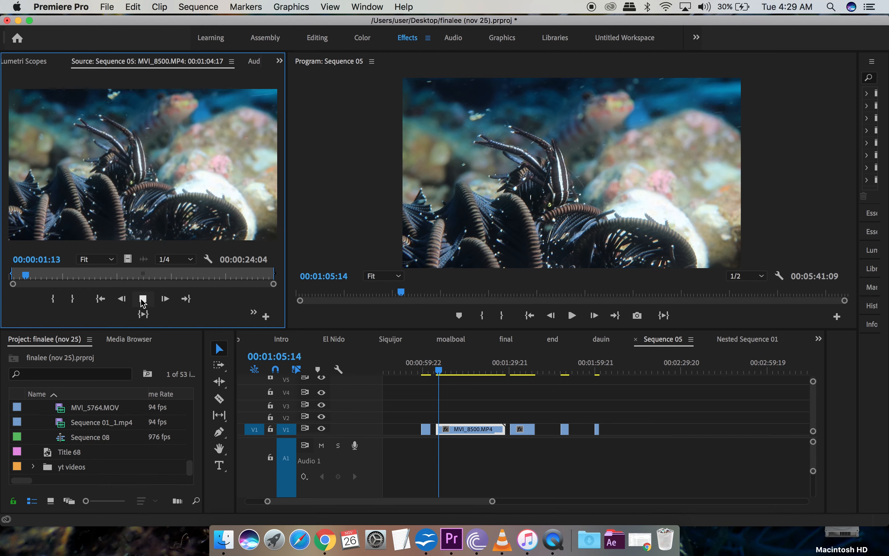
Step: Stop the source clip and scrub through it between 00:00:07:21 and 00:00:16:19
{"action": "left_click", "coordinate": [143, 298]}
{"action": "left_click_drag", "start_coordinate": [31, 280], "coordinate": [97, 284]}
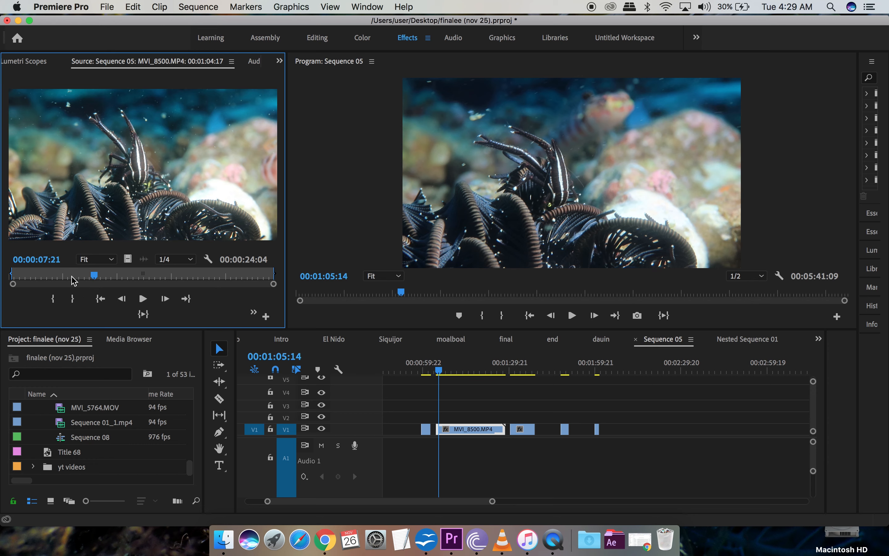
{"action": "left_click_drag", "start_coordinate": [96, 279], "coordinate": [38, 278]}
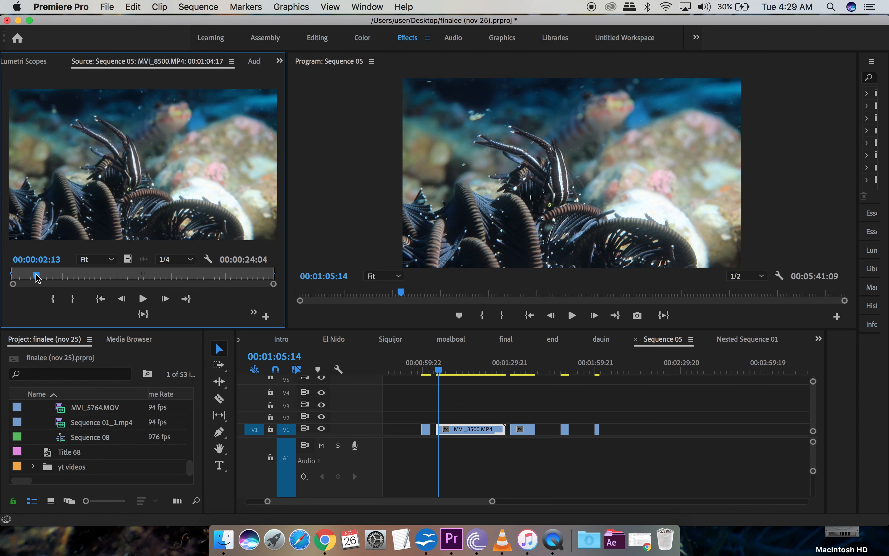
Step: Jump to the shots at 1:34, 1:49 and 2:00, then back to MVI_8500.MP4 at 1:05
{"action": "left_click", "coordinate": [522, 370]}
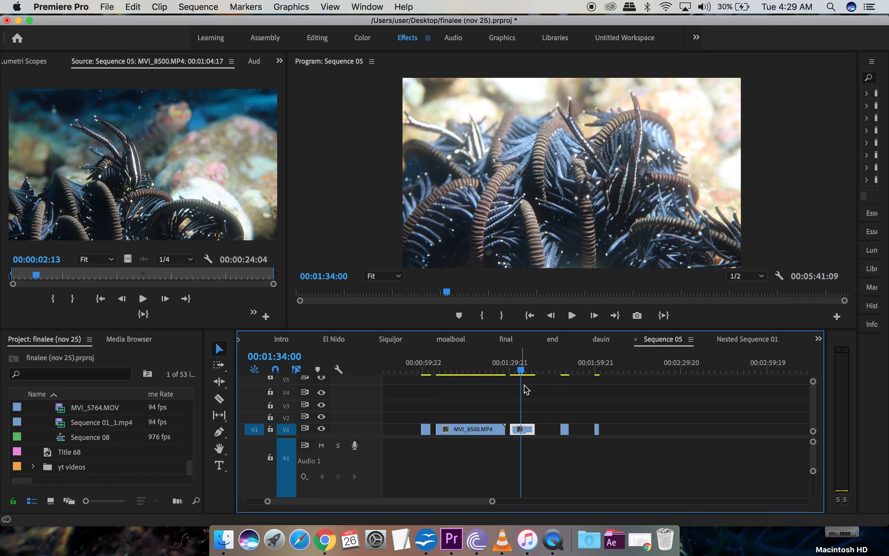
{"action": "left_click", "coordinate": [565, 370]}
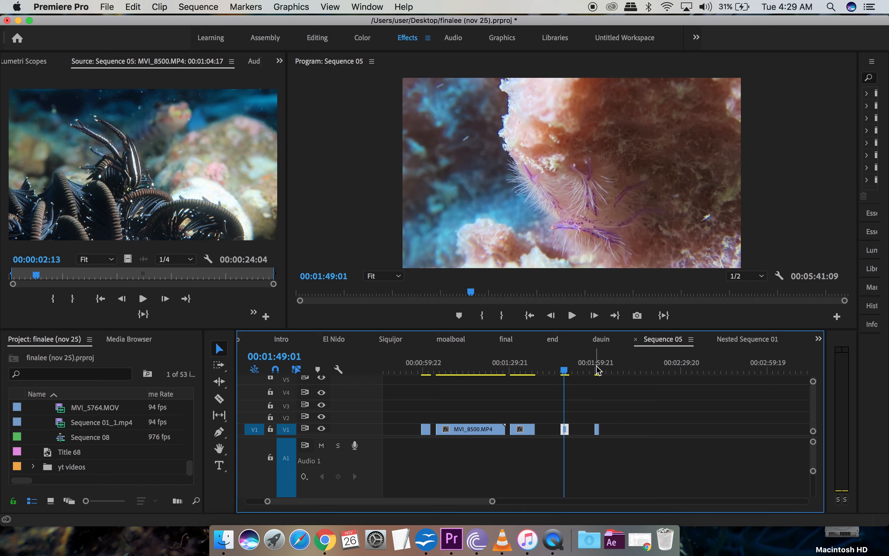
{"action": "left_click", "coordinate": [598, 369]}
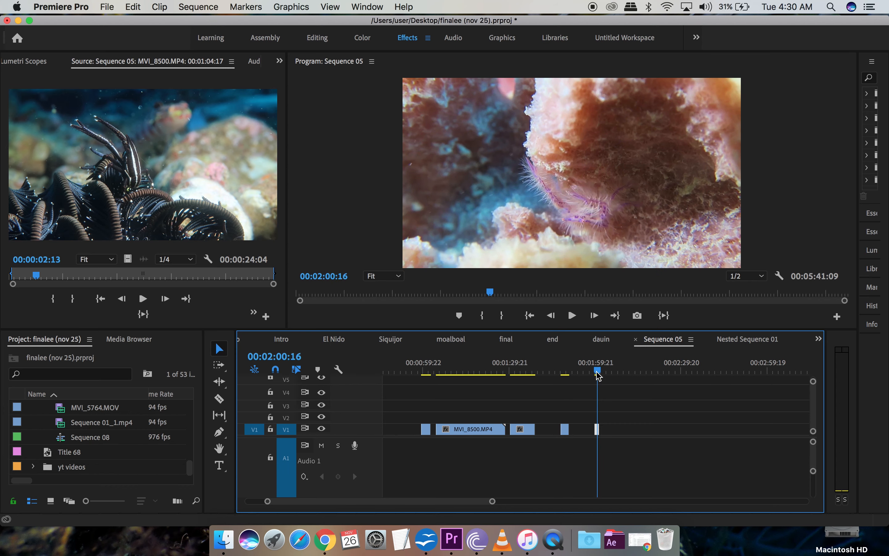
{"action": "left_click", "coordinate": [439, 370]}
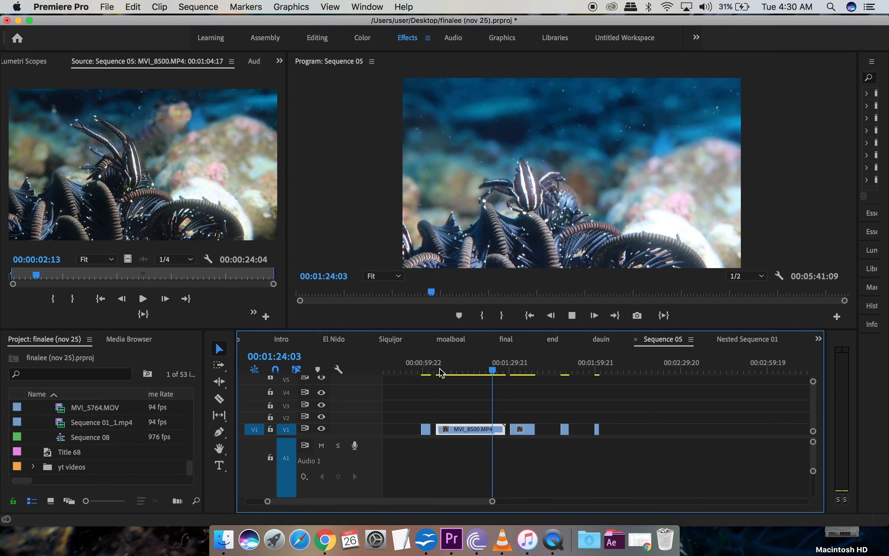
Step: Move the short V1 clip 00:00:03:12 earlier and replay it from just before its start
{"action": "key", "text": "space"}
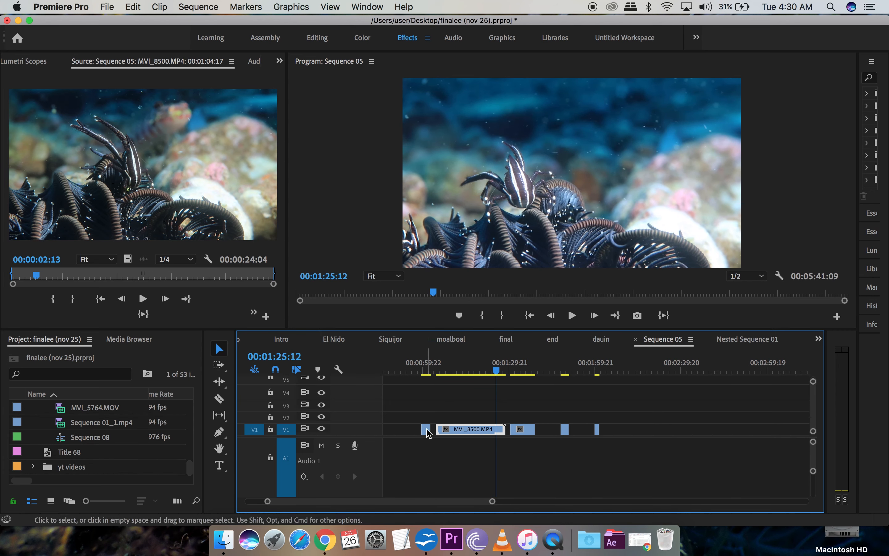
{"action": "left_click_drag", "start_coordinate": [425, 429], "coordinate": [417, 429]}
{"action": "left_click", "coordinate": [416, 372]}
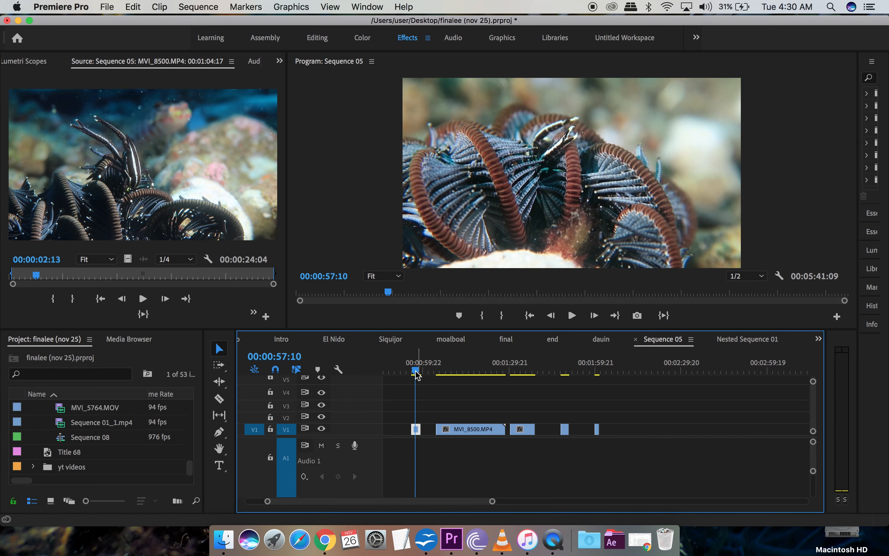
{"action": "left_click_drag", "start_coordinate": [418, 373], "coordinate": [413, 374]}
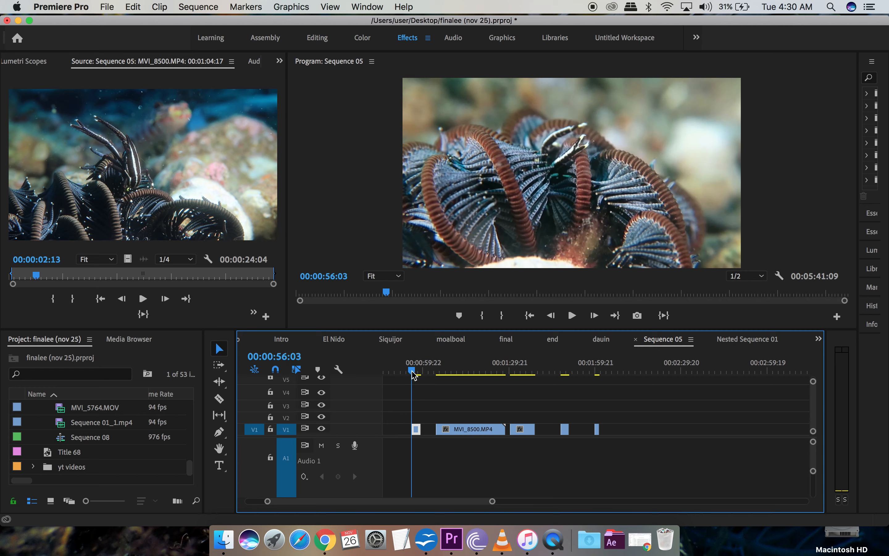
{"action": "key", "text": "space"}
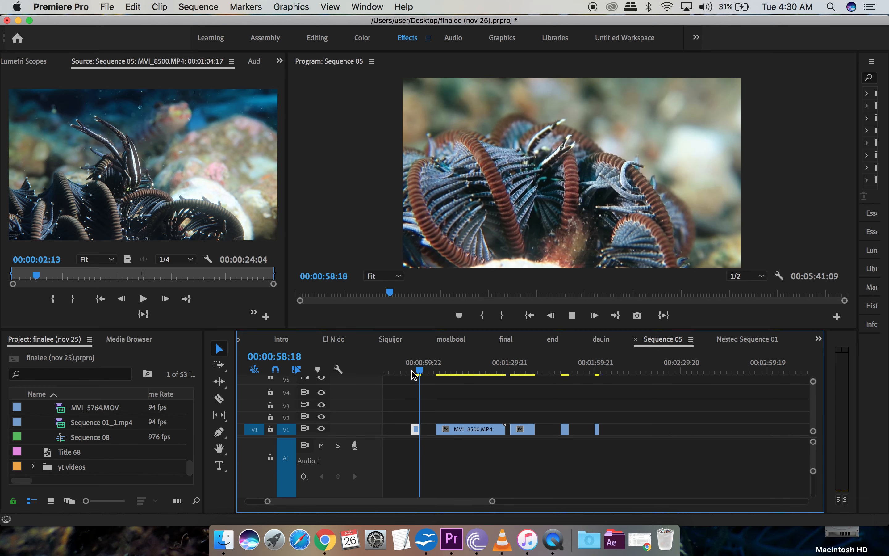
{"action": "key", "text": "space"}
{"action": "left_click", "coordinate": [415, 375]}
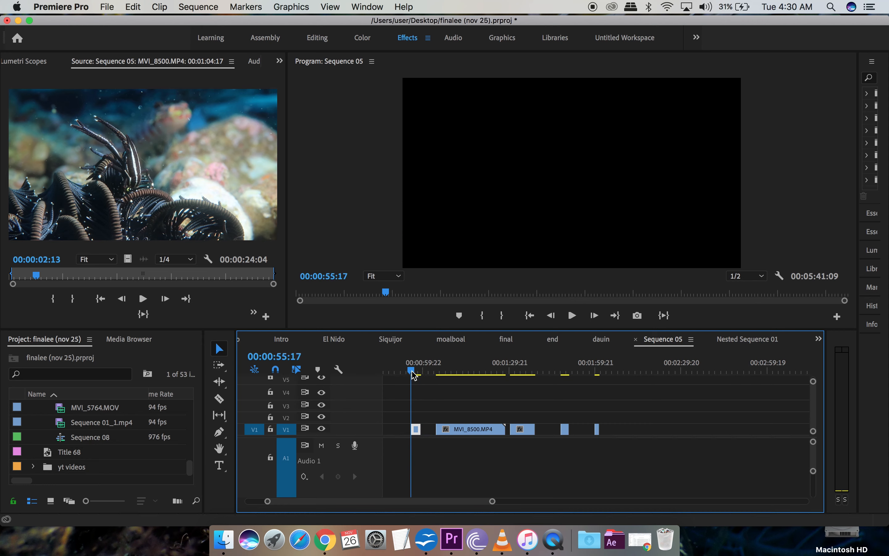
{"action": "key", "text": "space"}
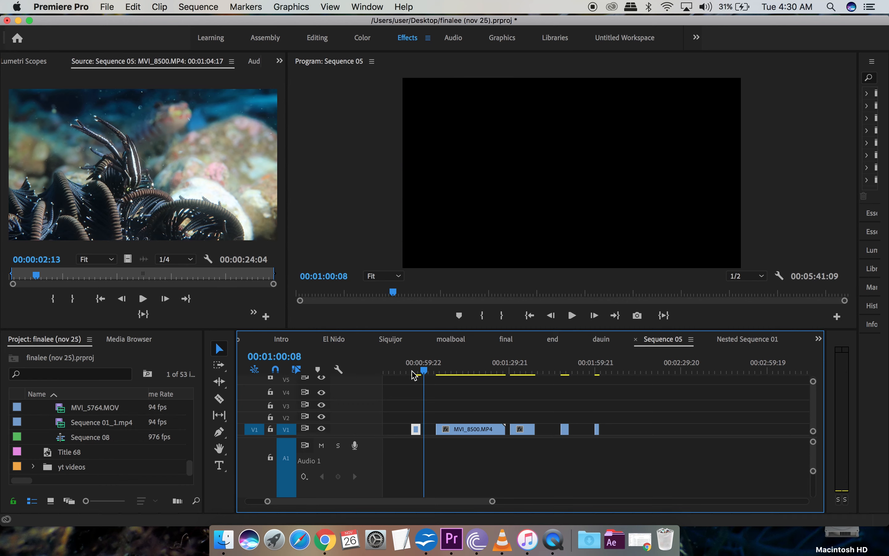
{"action": "left_click", "coordinate": [416, 375]}
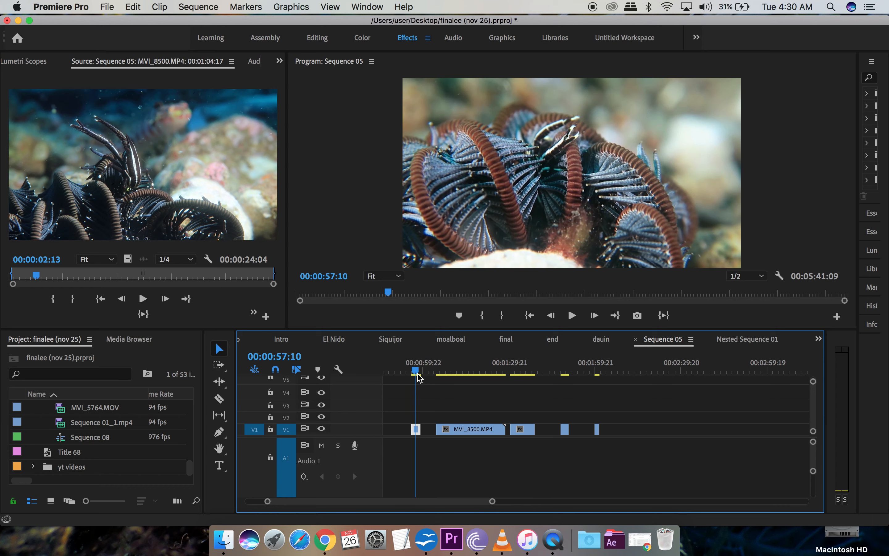
Step: Drag the macro critter 2 clip another 3:12 earlier so it starts at 00:00:49:16
{"action": "right_click", "coordinate": [419, 437]}
{"action": "left_click", "coordinate": [417, 416]}
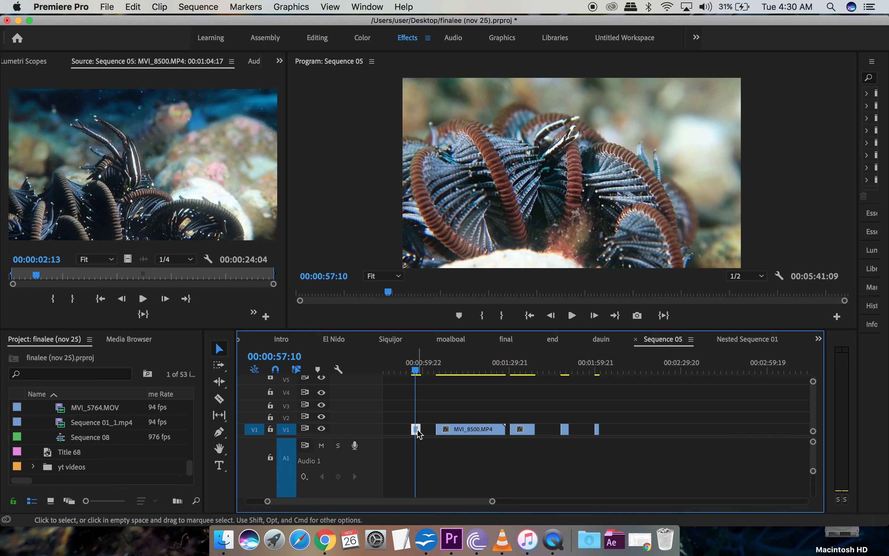
{"action": "left_click_drag", "start_coordinate": [418, 429], "coordinate": [398, 428]}
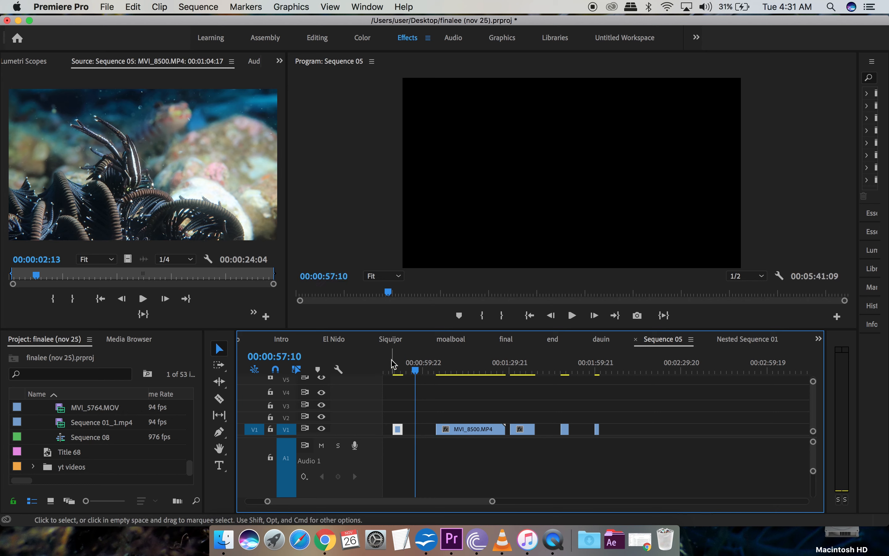
{"action": "key", "text": "Up"}
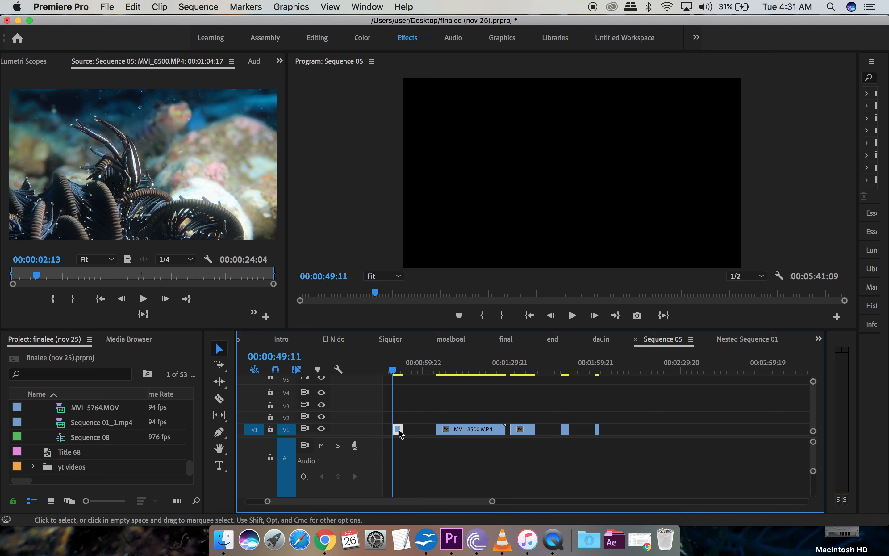
Step: Play back the repositioned macro critter 2 clip from near its start to review it
{"action": "scroll", "coordinate": [402, 434], "scroll_direction": "up", "scroll_amount": 5}
{"action": "key", "text": "space"}
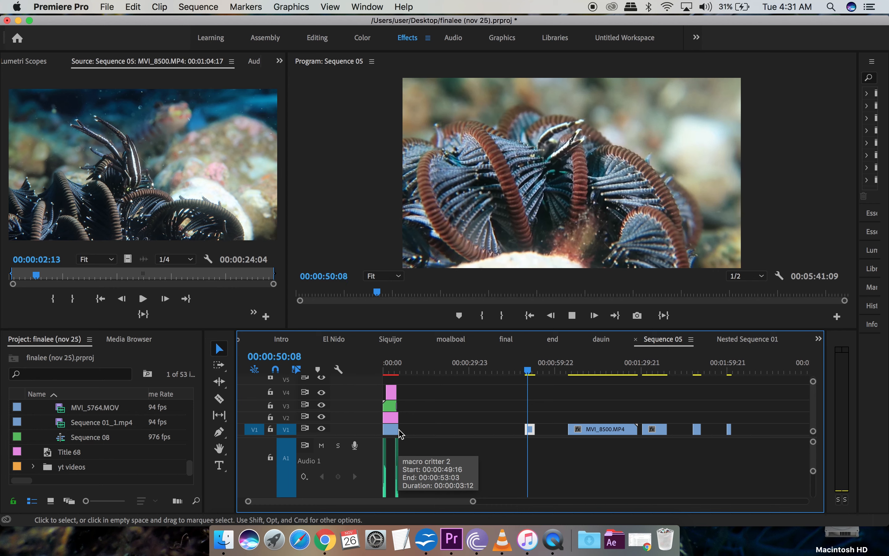
{"action": "key", "text": "space"}
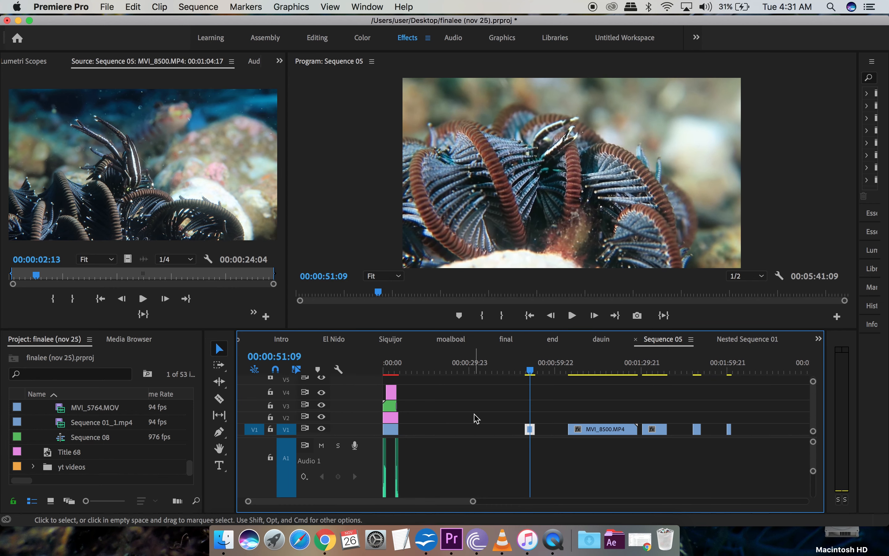
{"action": "scroll", "coordinate": [477, 418], "scroll_direction": "down", "scroll_amount": 3}
{"action": "left_click", "coordinate": [447, 371]}
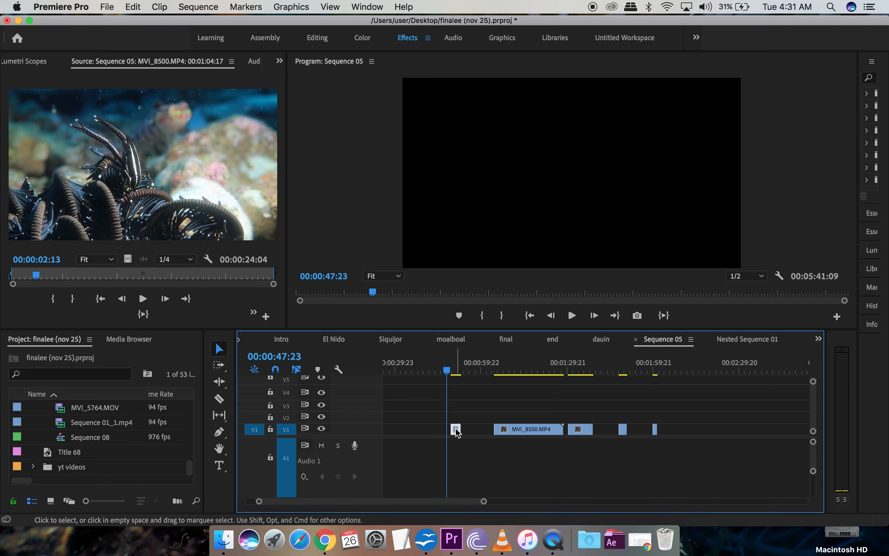
{"action": "mouse_move", "coordinate": [457, 433]}
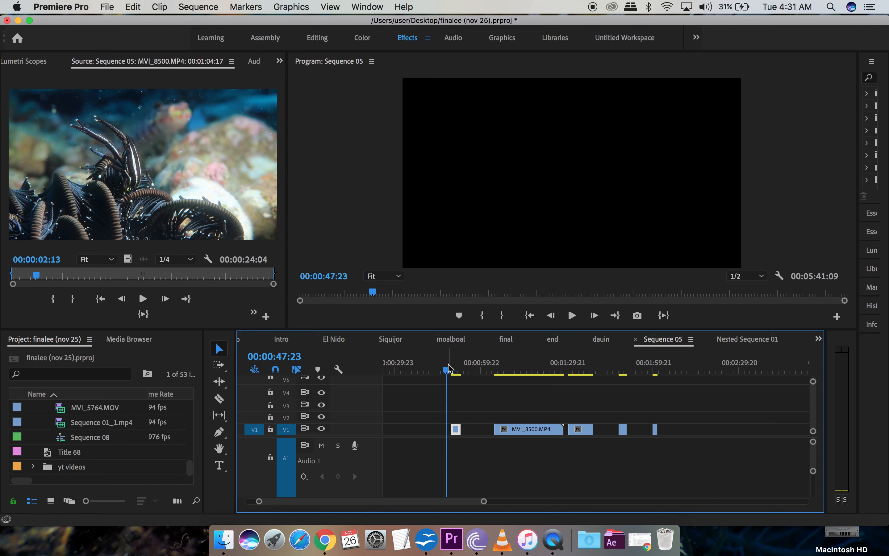
{"action": "left_click", "coordinate": [451, 372]}
{"action": "key", "text": "space"}
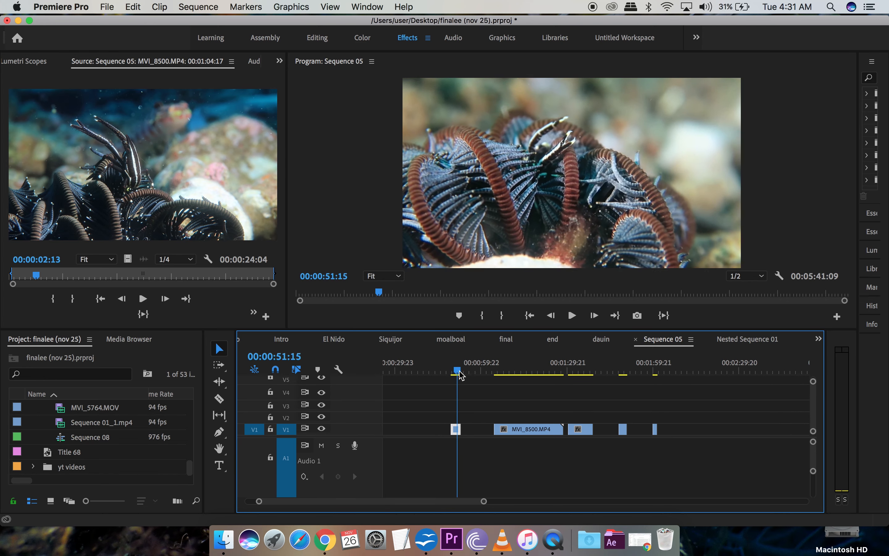
{"action": "left_click", "coordinate": [452, 372]}
{"action": "left_click_drag", "start_coordinate": [451, 374], "coordinate": [451, 374]}
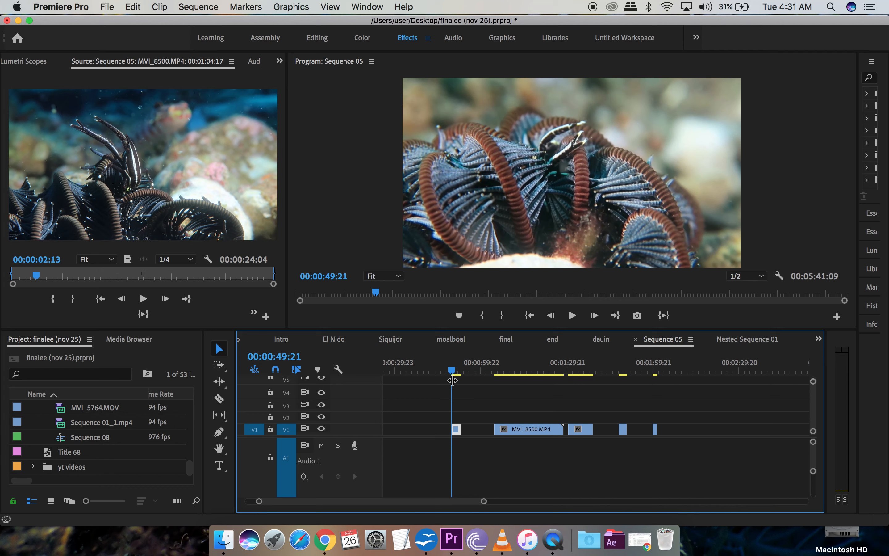
{"action": "right_click", "coordinate": [457, 430]}
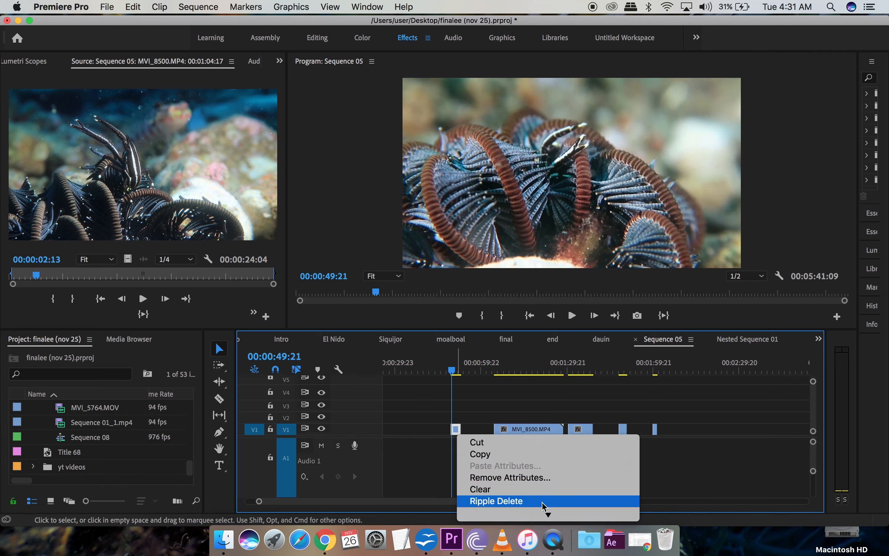
Step: Set the macro critter 2 clip's speed to 55%, stretching it to 00:00:06:08
{"action": "mouse_move", "coordinate": [547, 516]}
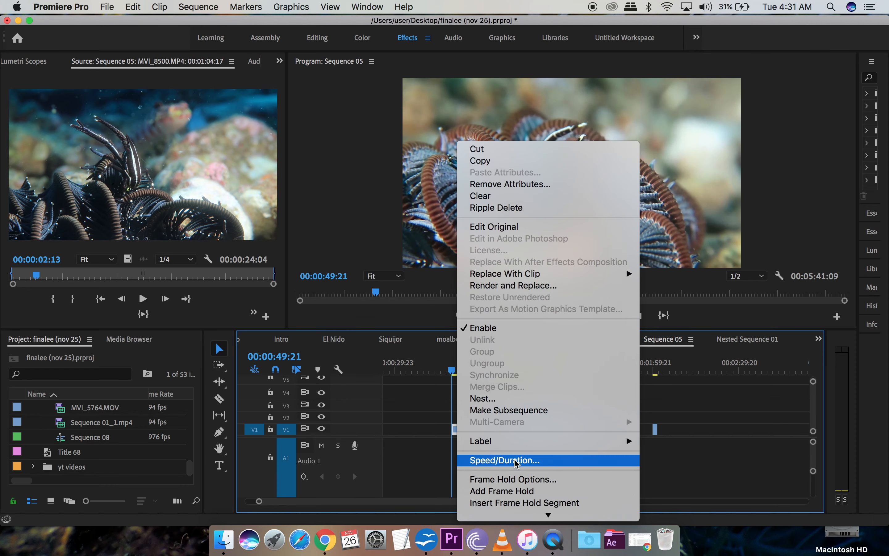
{"action": "left_click", "coordinate": [517, 460]}
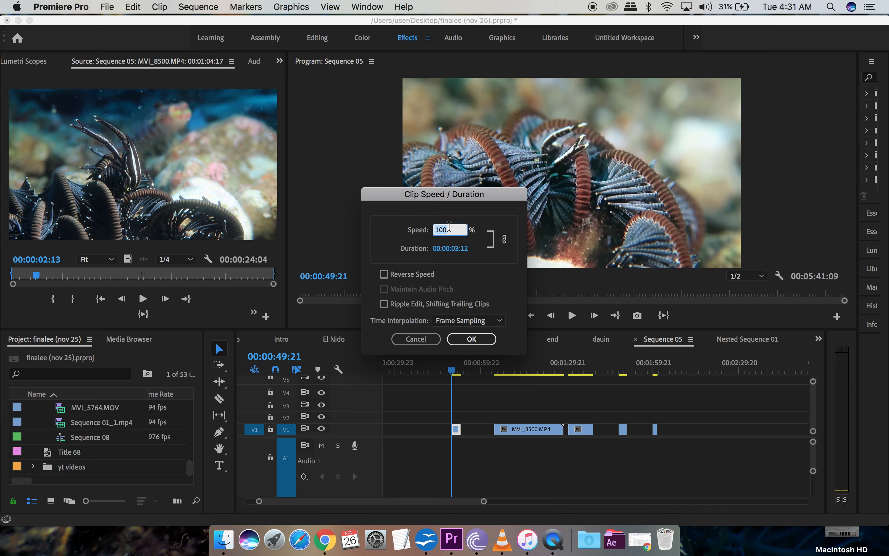
{"action": "type", "text": "50"}
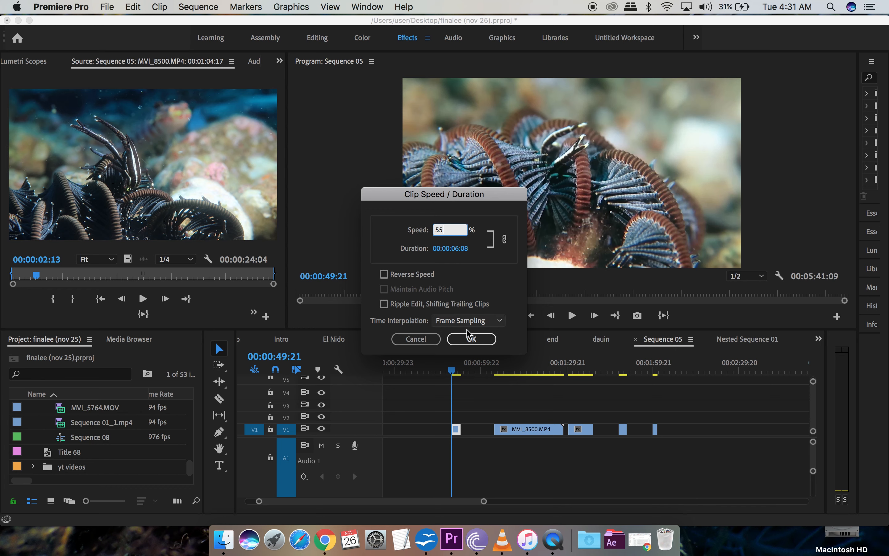
{"action": "left_click", "coordinate": [471, 339]}
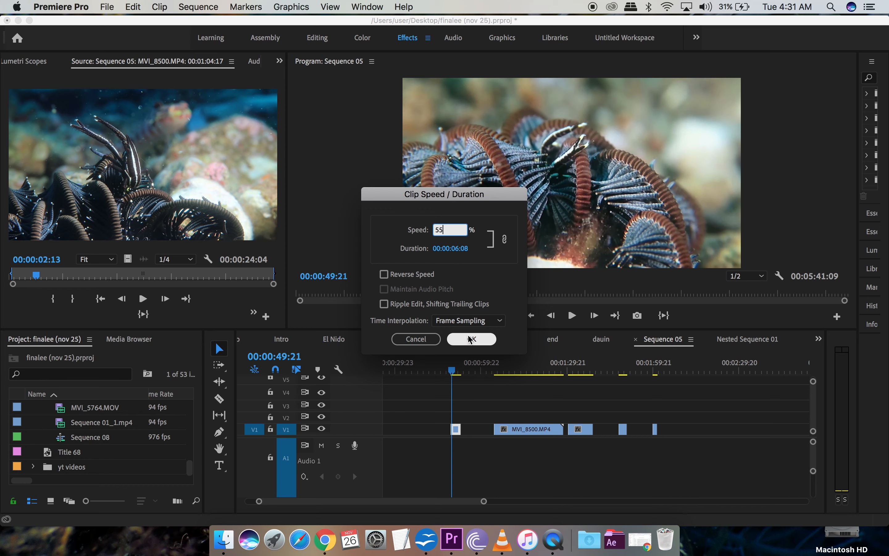
{"action": "left_click", "coordinate": [470, 340]}
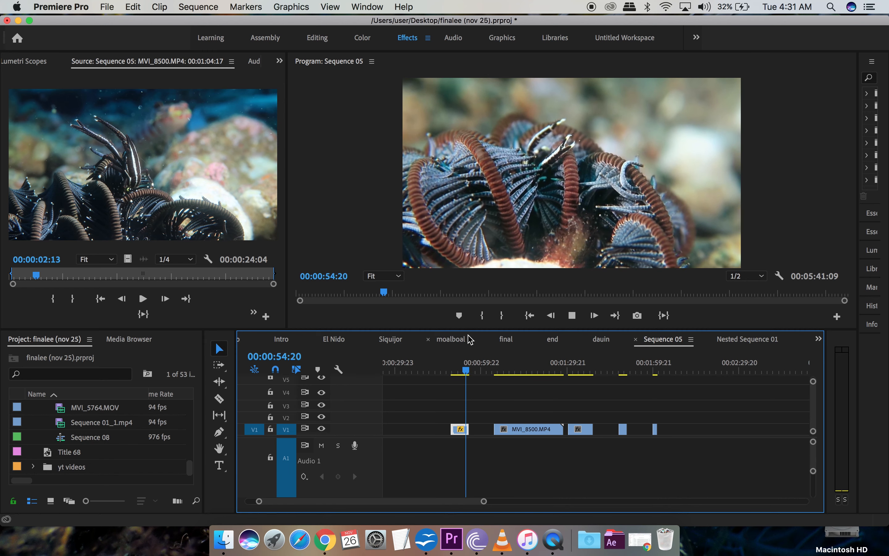
{"action": "key", "text": "space"}
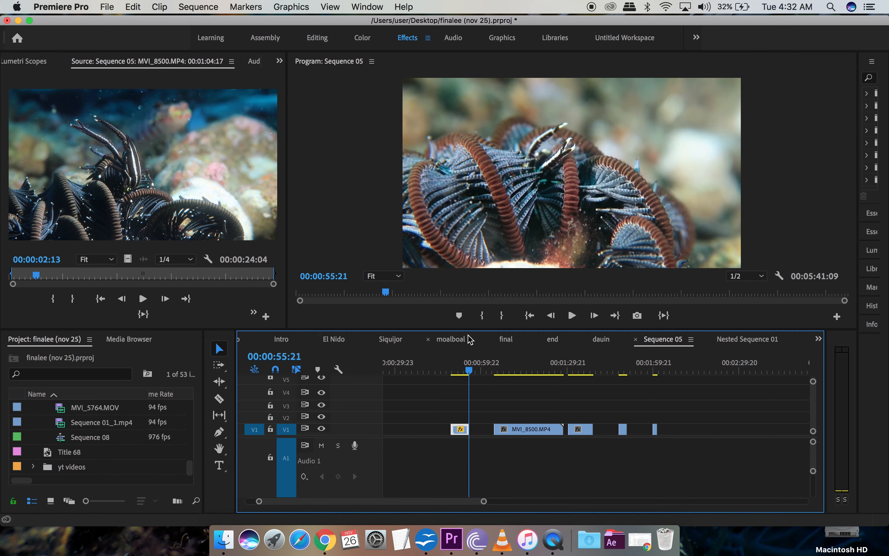
{"action": "left_click", "coordinate": [460, 368]}
{"action": "key", "text": "space"}
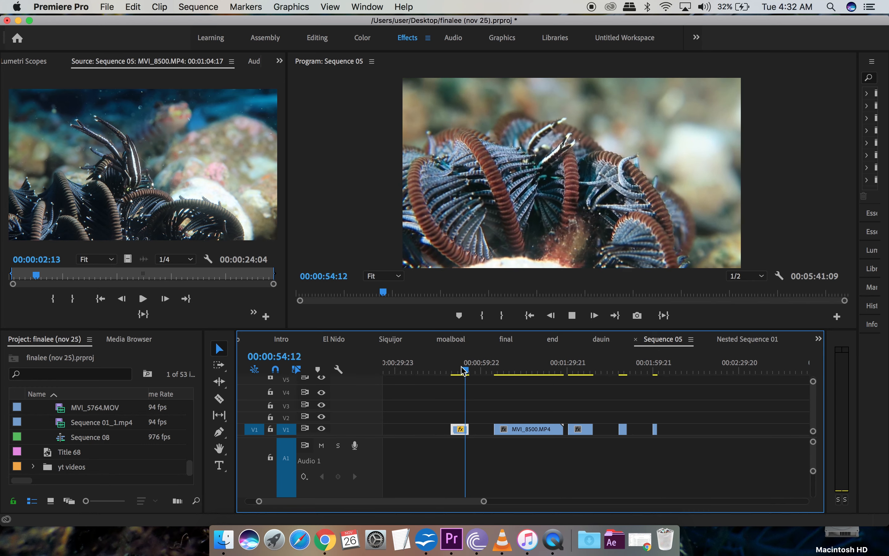
{"action": "key", "text": "space"}
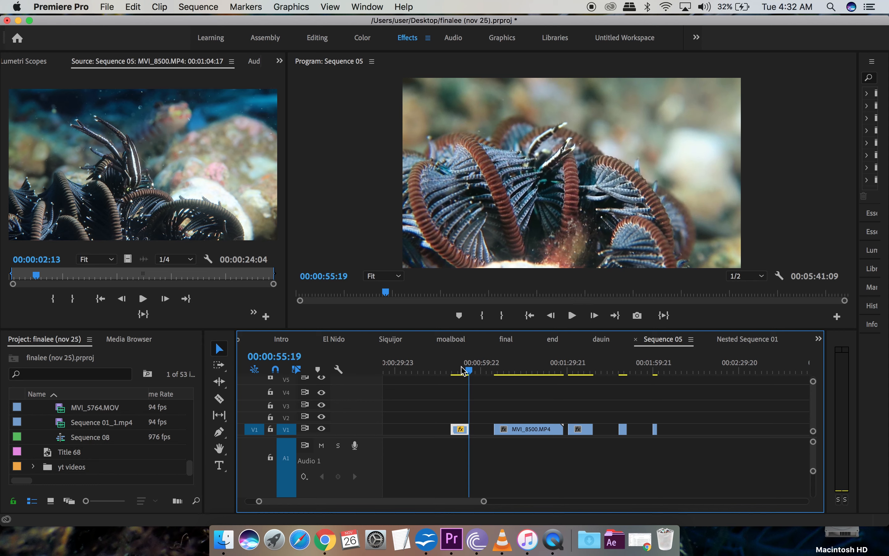
{"action": "left_click", "coordinate": [457, 373]}
{"action": "key", "text": "space"}
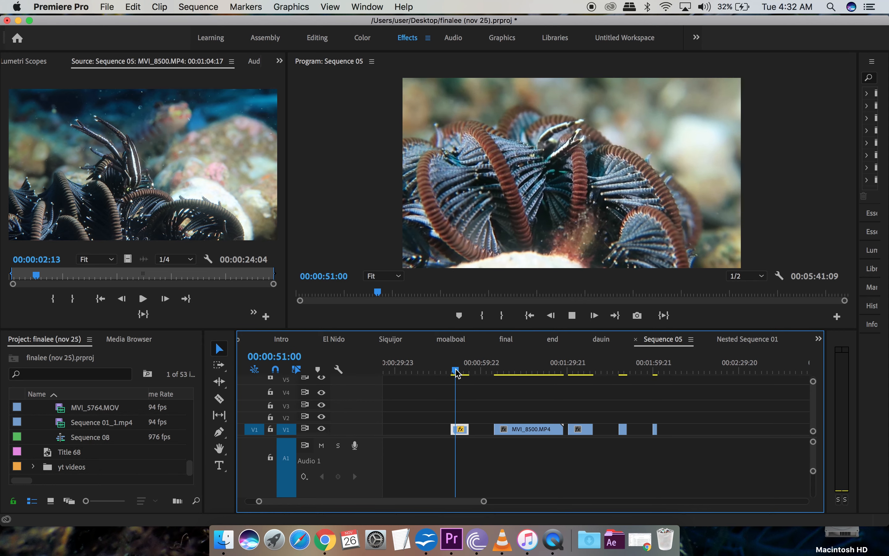
{"action": "key", "text": "space"}
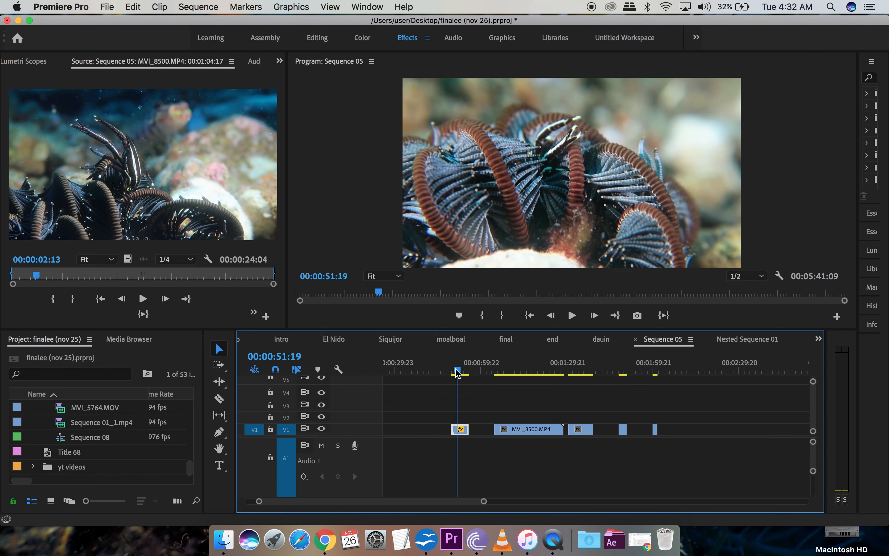
{"action": "key", "text": "space"}
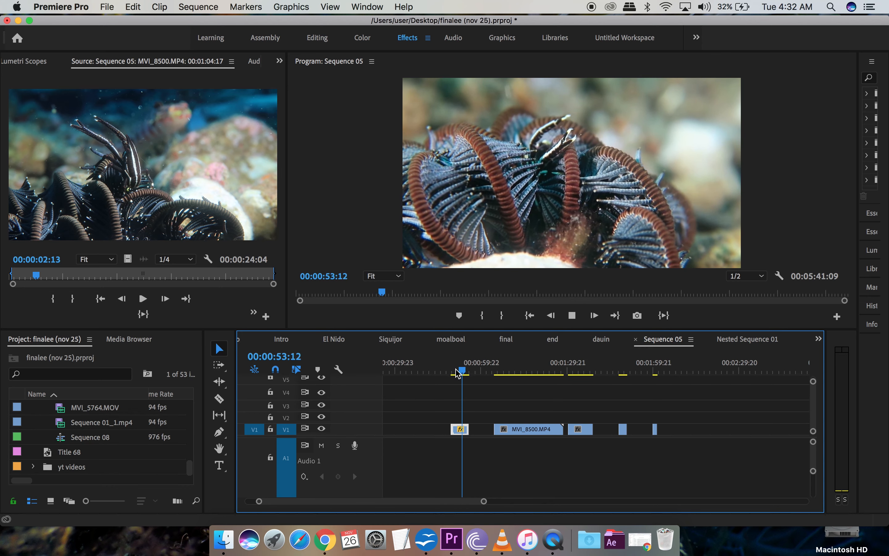
{"action": "key", "text": "space"}
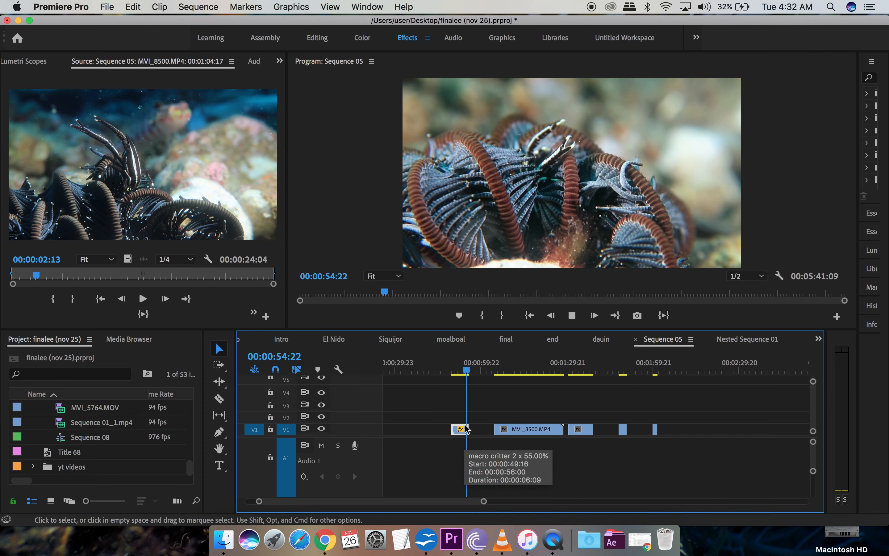
{"action": "key", "text": "space"}
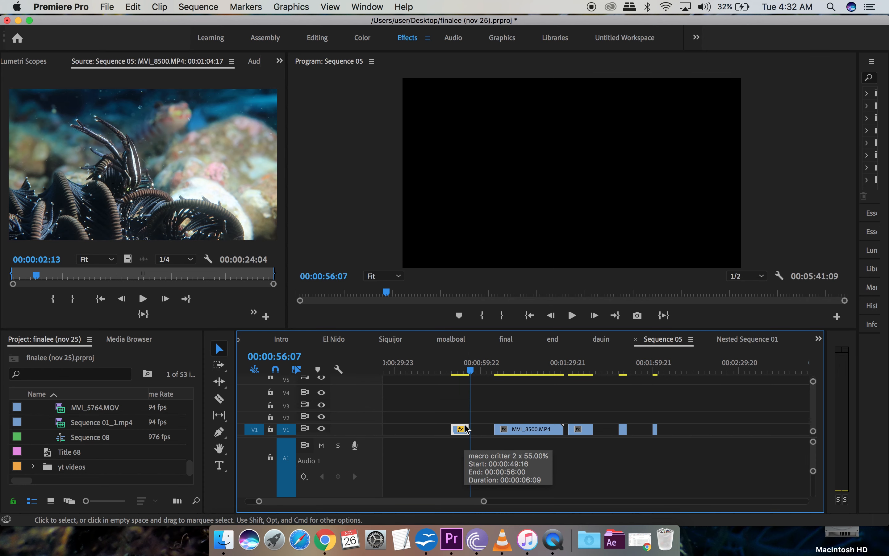
{"action": "left_click", "coordinate": [455, 371]}
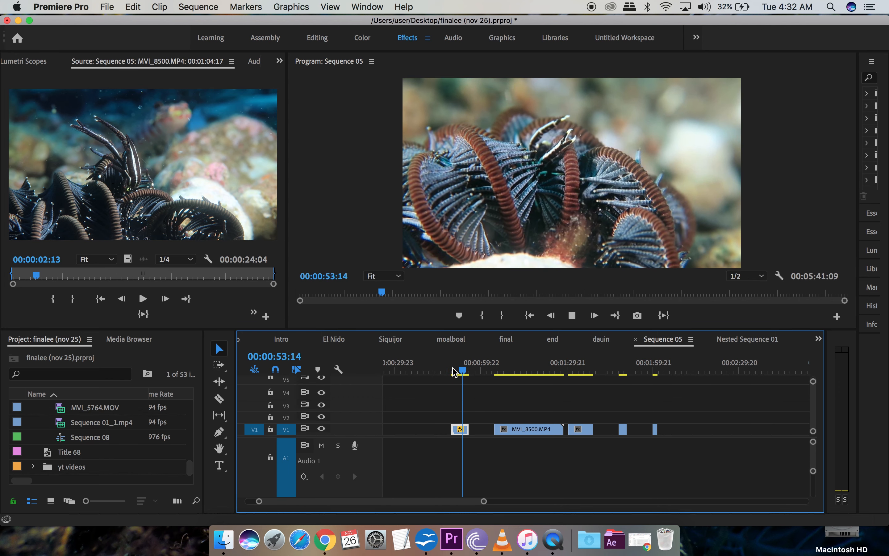
Step: Shift MVI_8500.MP4 00:00:04:02 earlier on V1 and widen the Effects panel
{"action": "left_click", "coordinate": [497, 371]}
{"action": "key", "text": "space"}
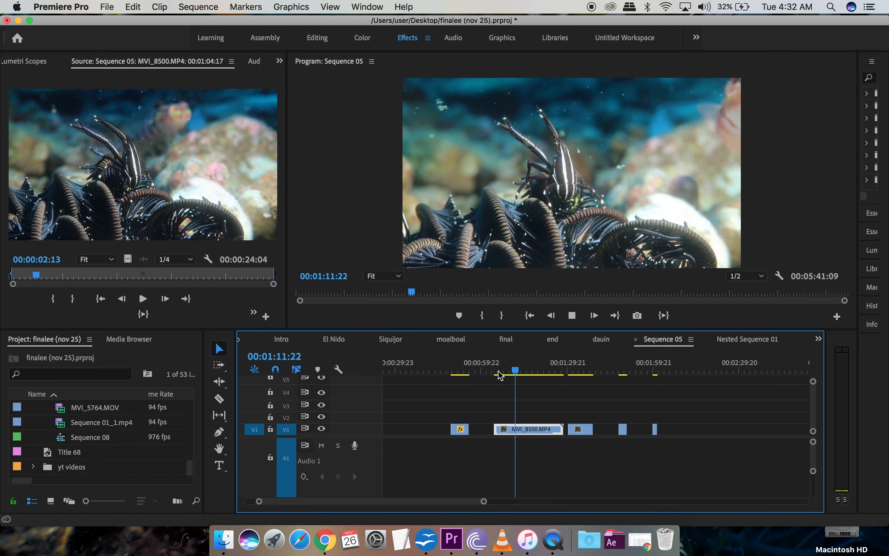
{"action": "key", "text": "space"}
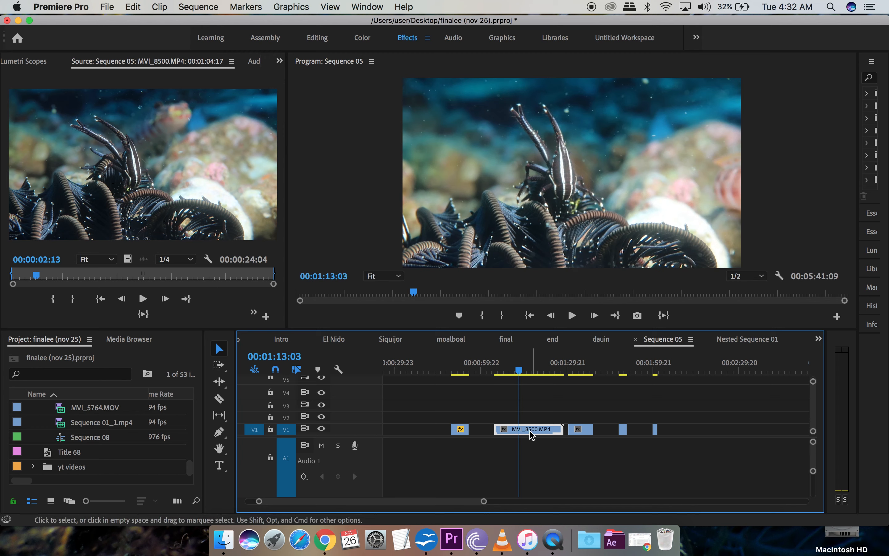
{"action": "left_click_drag", "start_coordinate": [526, 436], "coordinate": [526, 436]}
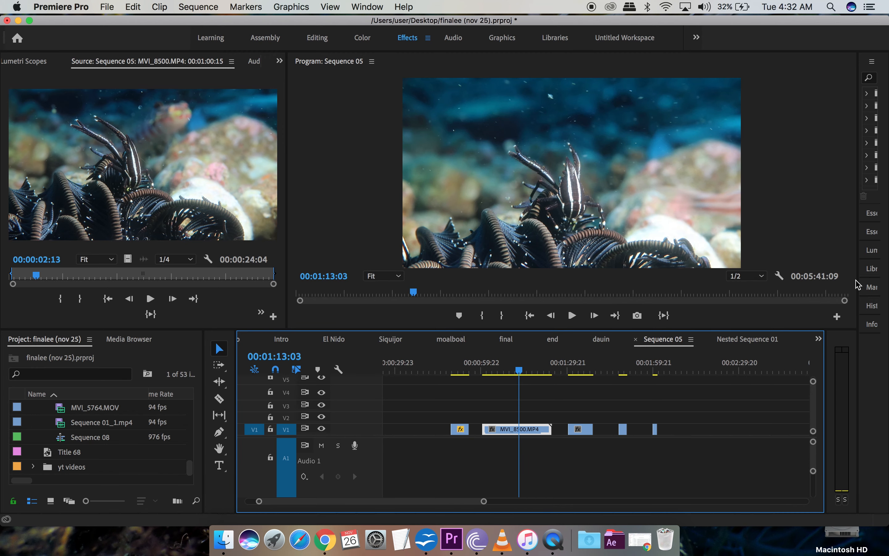
{"action": "left_click_drag", "start_coordinate": [858, 259], "coordinate": [695, 272]}
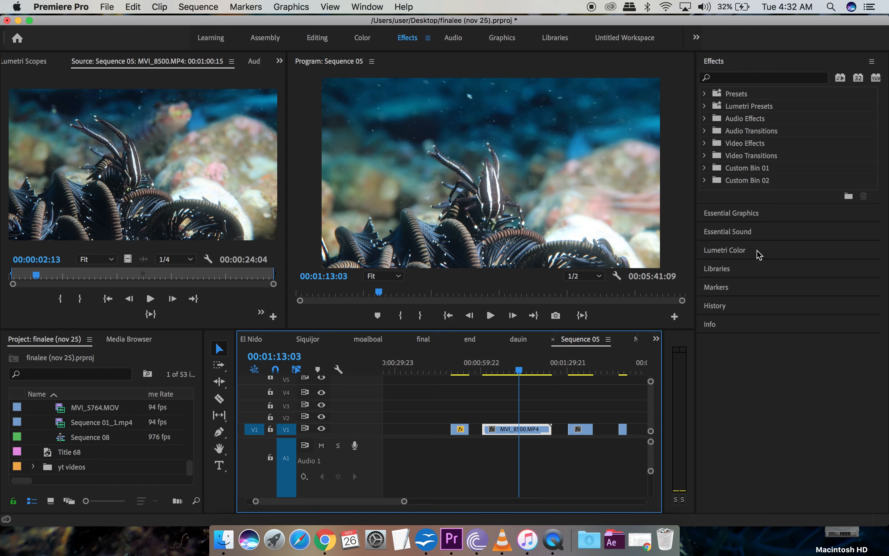
Step: Search the Effects panel for 'war' and apply Warp Stabilizer to MVI_8500.MP4
{"action": "left_click", "coordinate": [746, 77]}
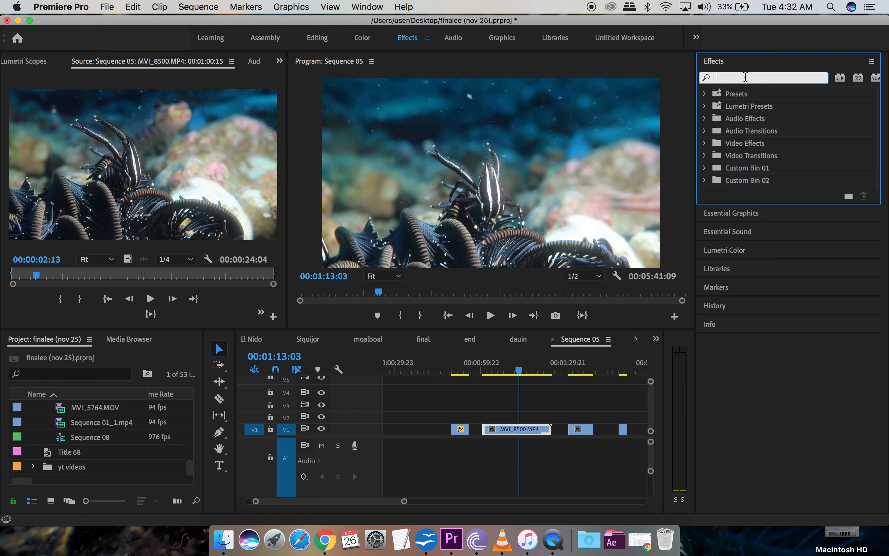
{"action": "type", "text": "warp"}
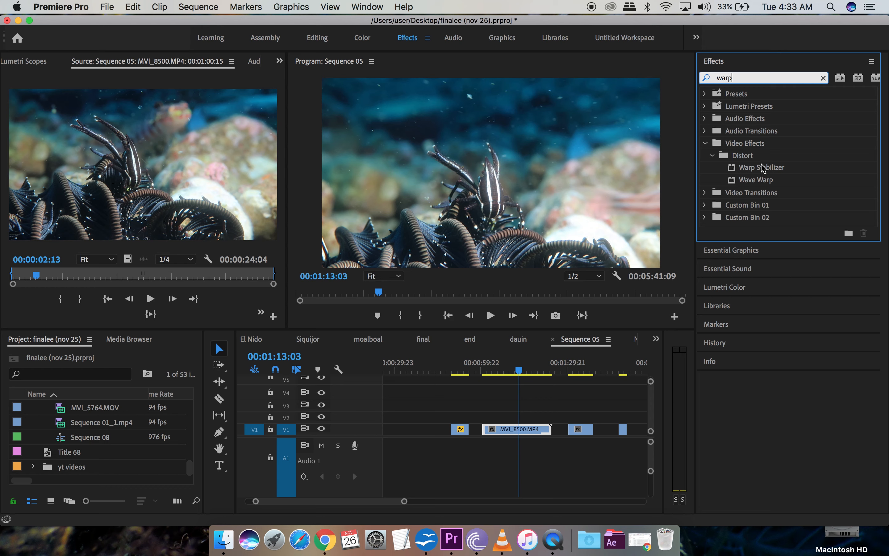
{"action": "left_click_drag", "start_coordinate": [763, 168], "coordinate": [528, 432]}
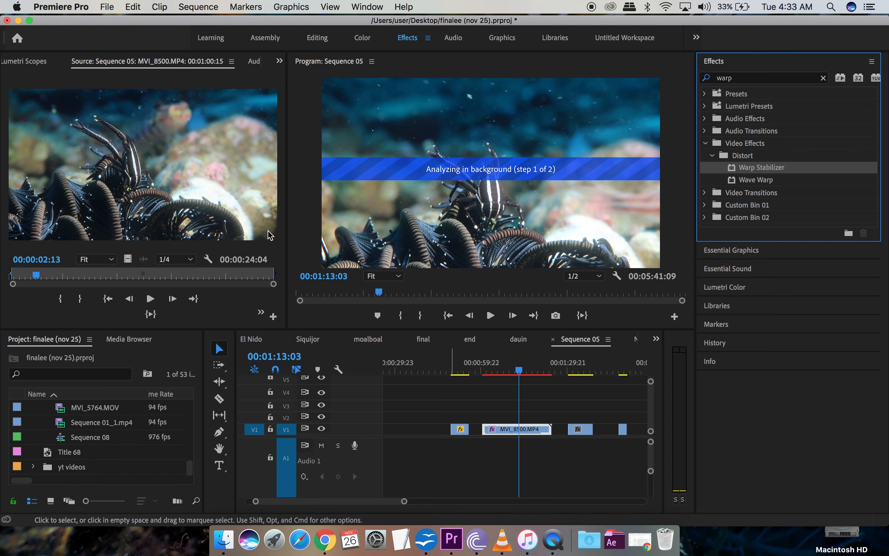
Step: Bring up MVI_8500.MP4's Effect Controls and select the Warp Stabilizer Smoothness field
{"action": "left_click", "coordinate": [18, 61]}
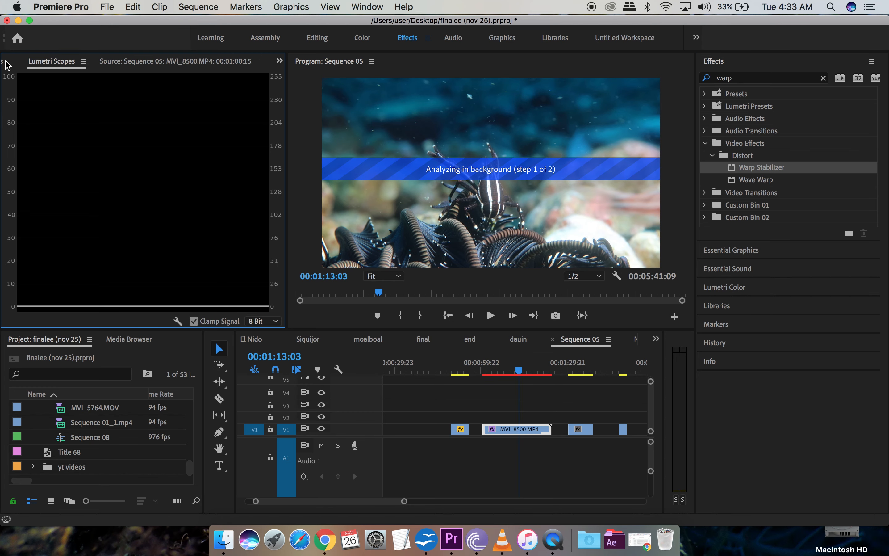
{"action": "left_click", "coordinate": [7, 64]}
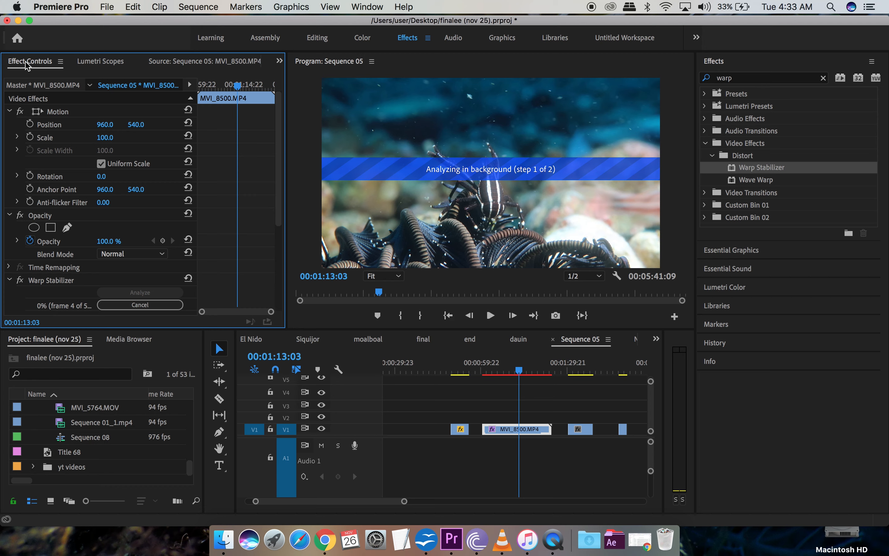
{"action": "left_click", "coordinate": [514, 432]}
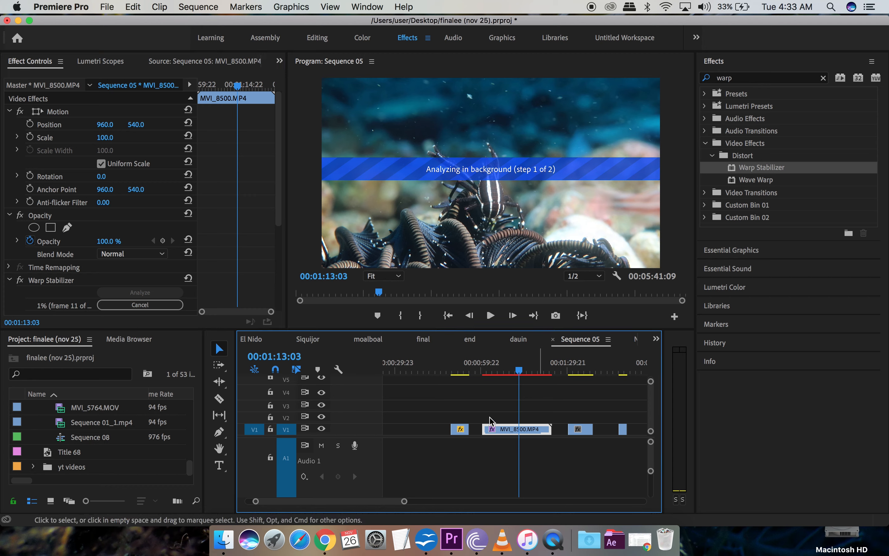
{"action": "scroll", "coordinate": [232, 236], "scroll_direction": "down", "scroll_amount": 3}
{"action": "scroll", "coordinate": [232, 235], "scroll_direction": "down", "scroll_amount": 5}
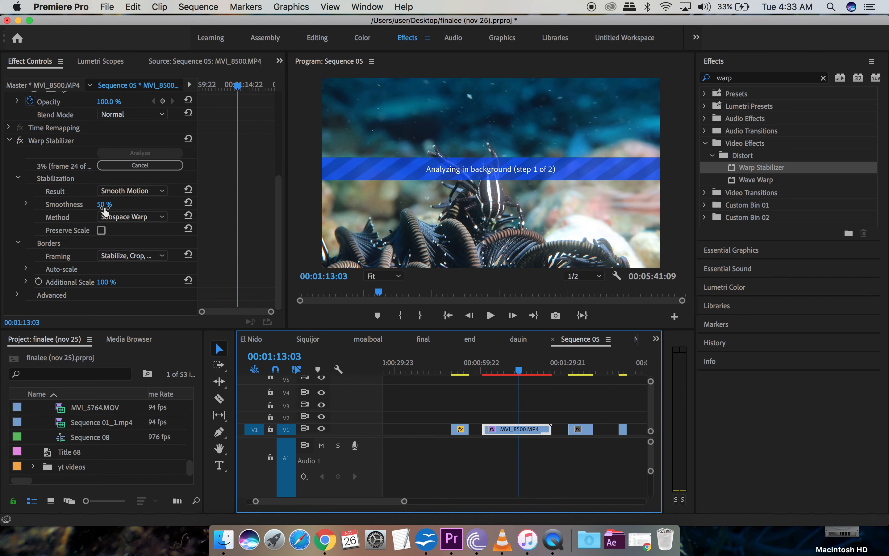
{"action": "left_click", "coordinate": [105, 208]}
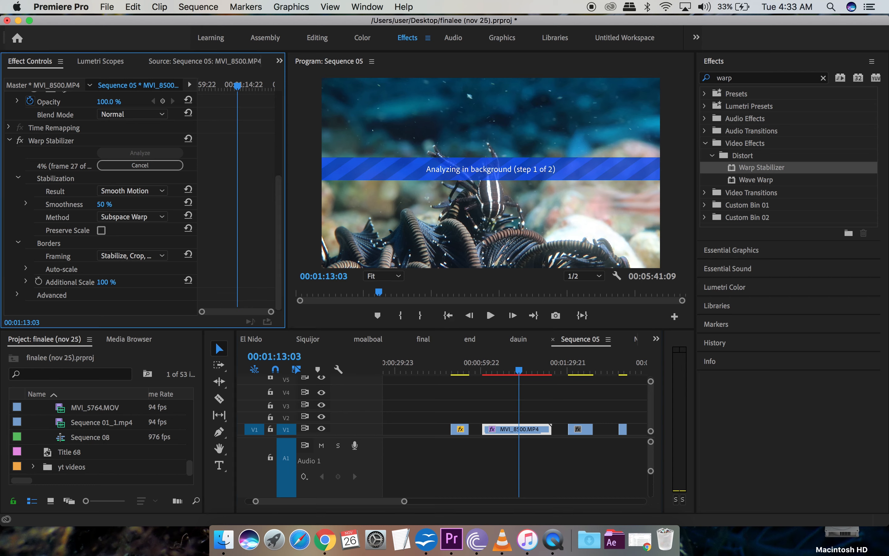
Step: Enter 5 as MVI_8500.MP4's Warp Stabilizer Smoothness and commit it
{"action": "type", "text": "5"}
{"action": "left_click", "coordinate": [159, 234]}
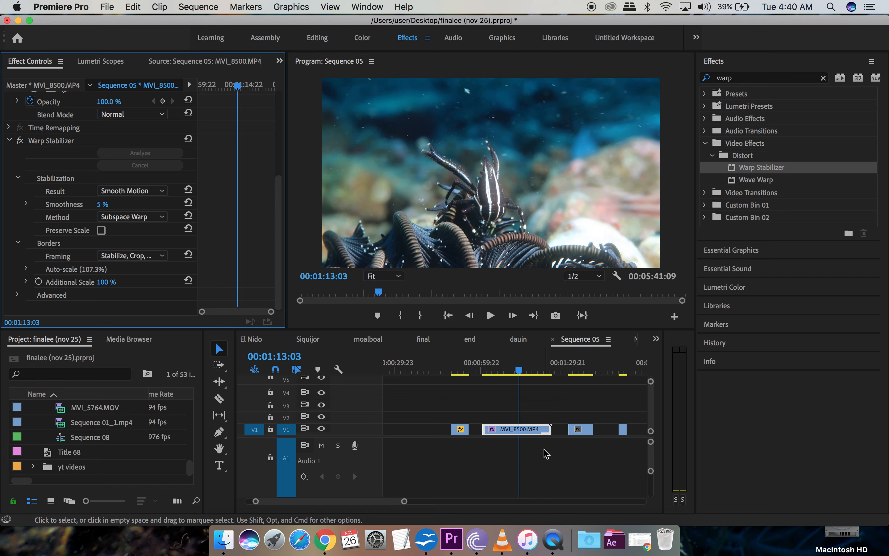
{"action": "left_click", "coordinate": [487, 371]}
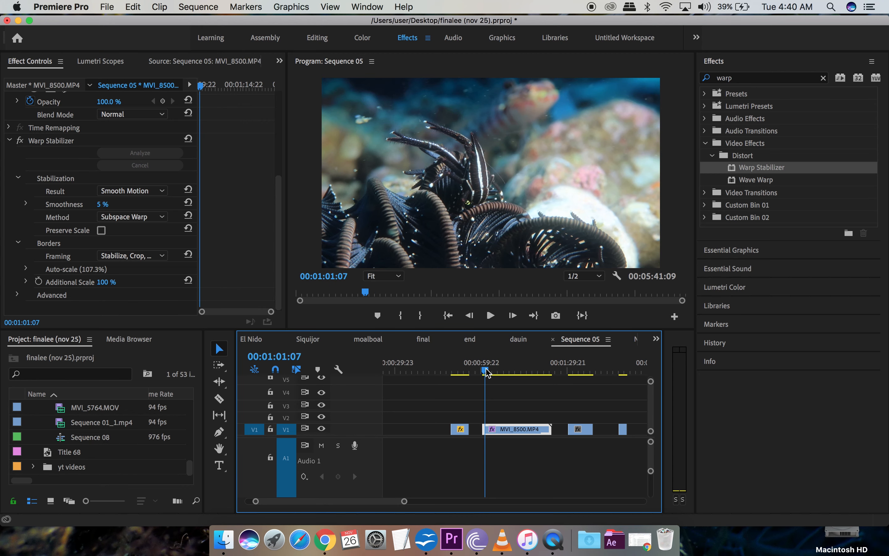
{"action": "key", "text": "space"}
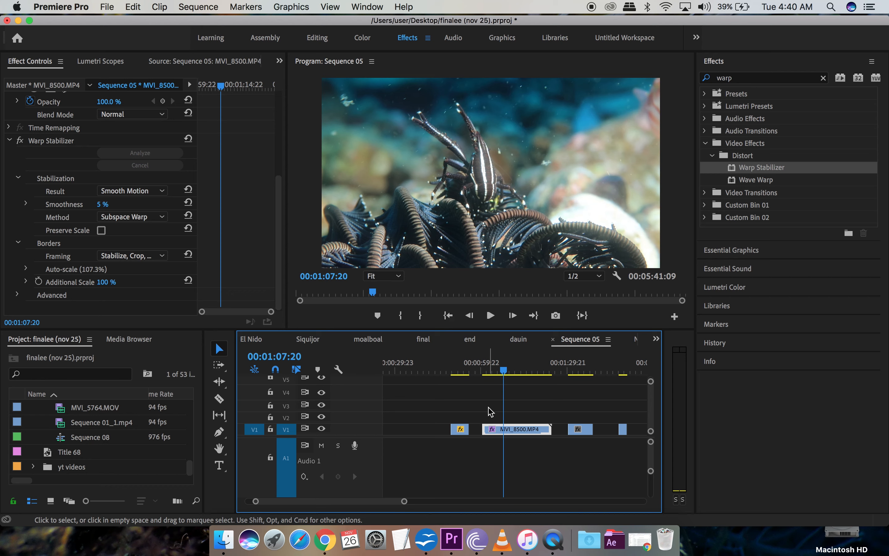
{"action": "left_click_drag", "start_coordinate": [489, 370], "coordinate": [490, 373]}
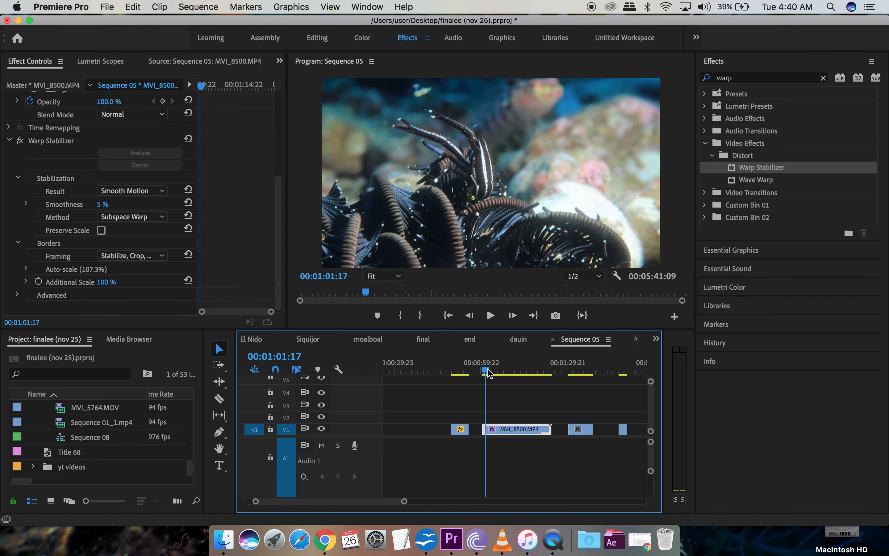
{"action": "key", "text": "space"}
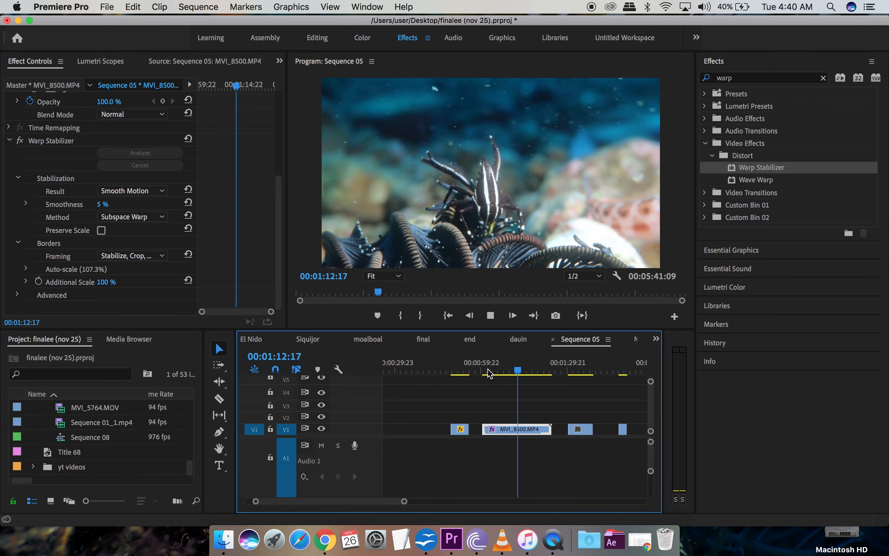
{"action": "key", "text": "space"}
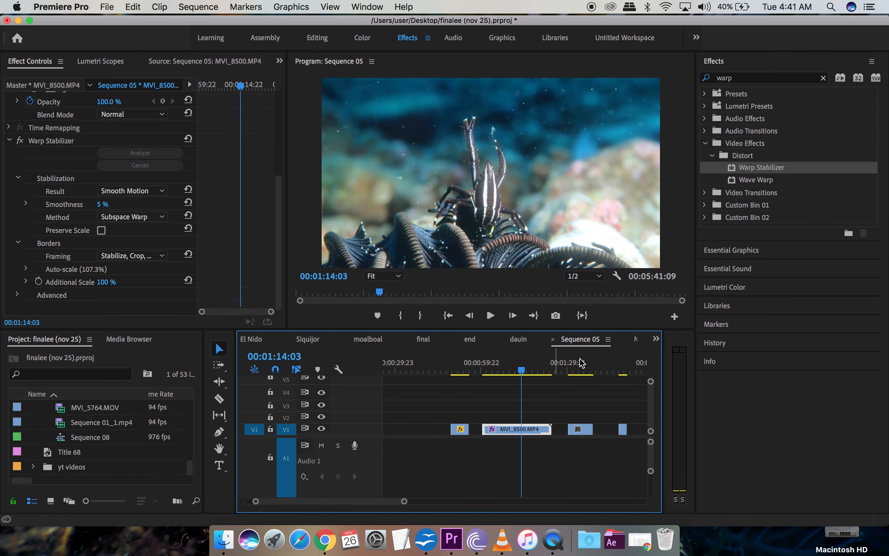
Step: Preview the MVI_8501.MP4 clip from 00:01:30:13 to 00:01:32:18
{"action": "left_click", "coordinate": [571, 371]}
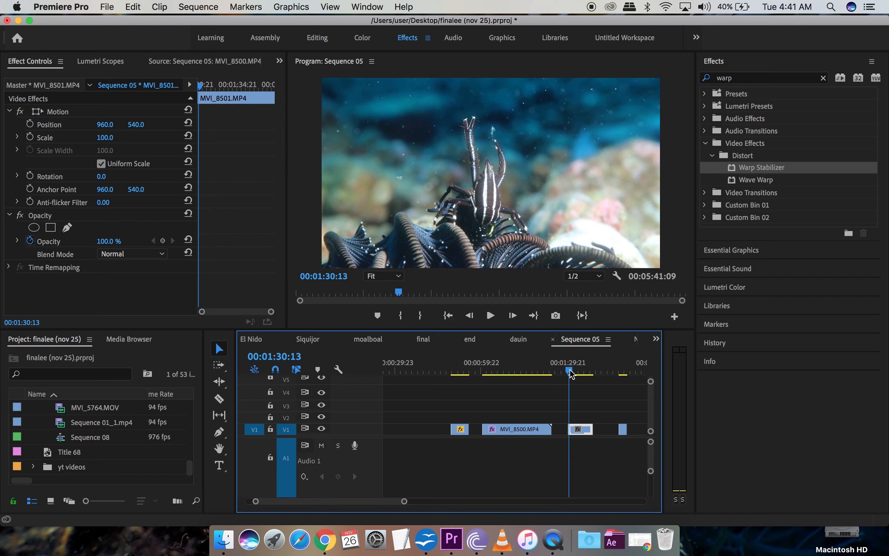
{"action": "key", "text": "space"}
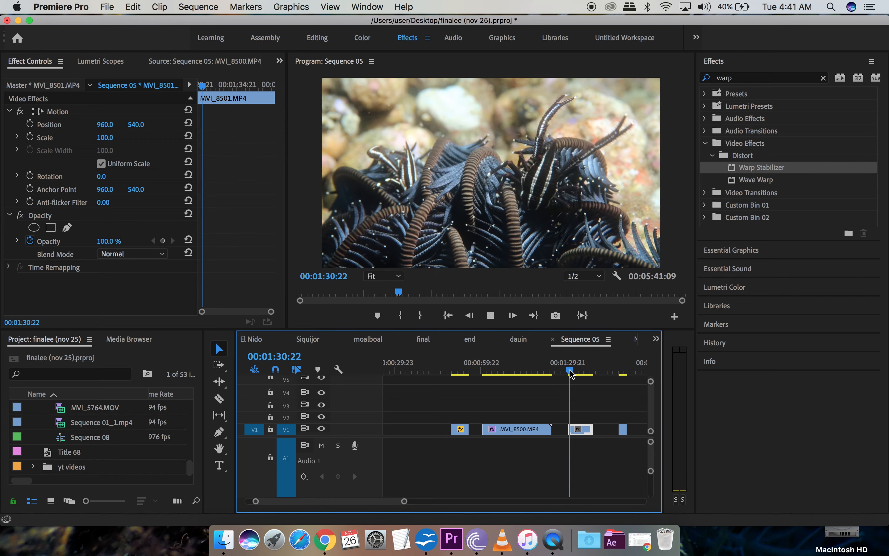
{"action": "key", "text": "space"}
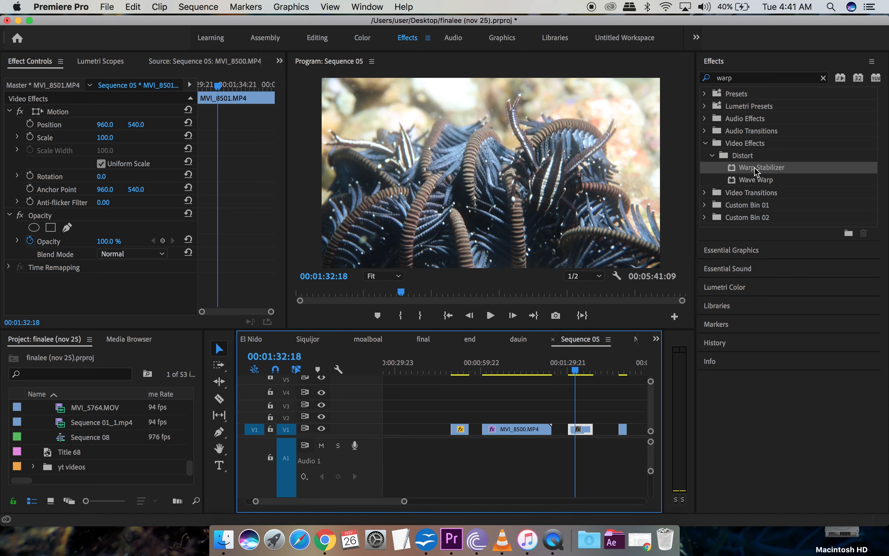
Step: Apply Warp Stabilizer to MVI_8501.MP4 with Smoothness set to 5%
{"action": "left_click_drag", "start_coordinate": [754, 169], "coordinate": [585, 432]}
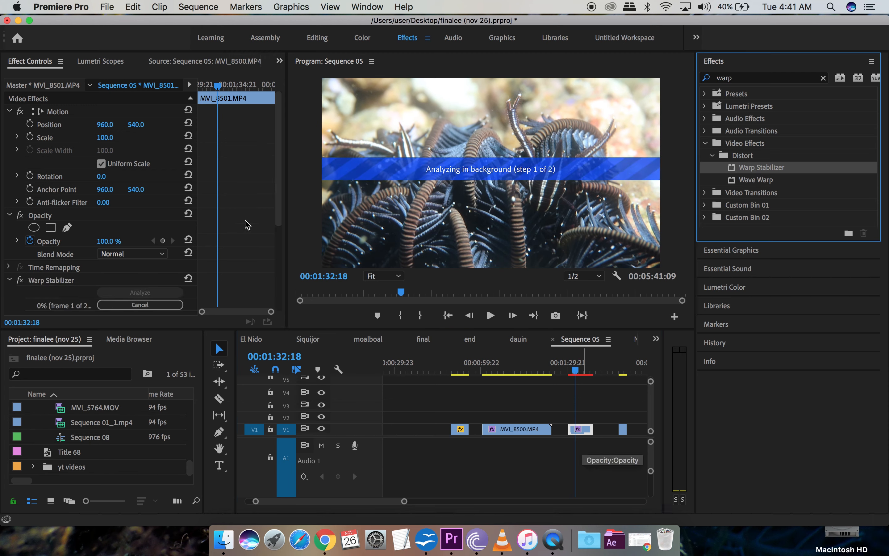
{"action": "scroll", "coordinate": [247, 226], "scroll_direction": "down", "scroll_amount": 5}
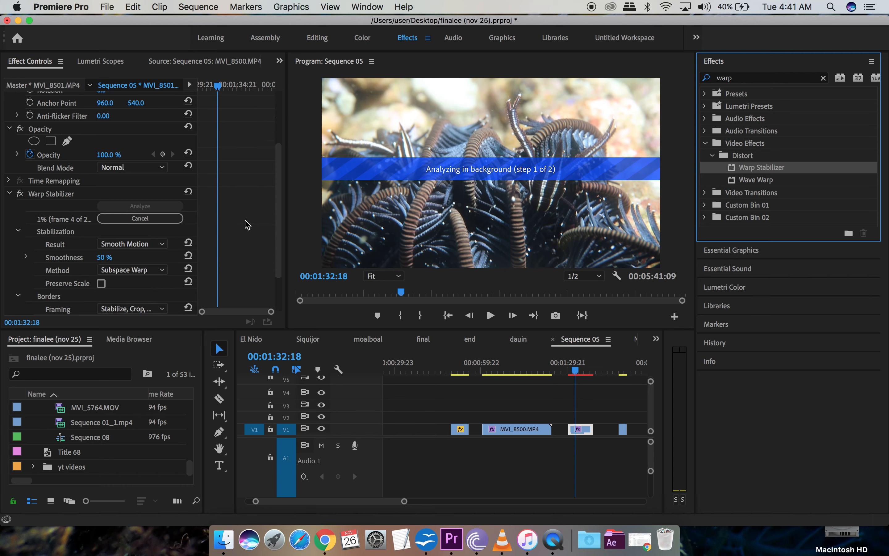
{"action": "left_click", "coordinate": [112, 256]}
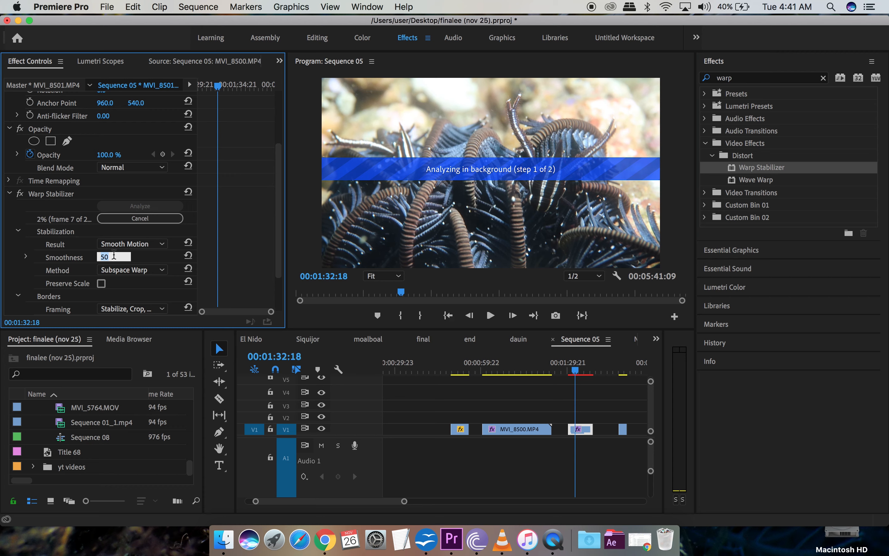
{"action": "type", "text": "5"}
{"action": "key", "text": "Return"}
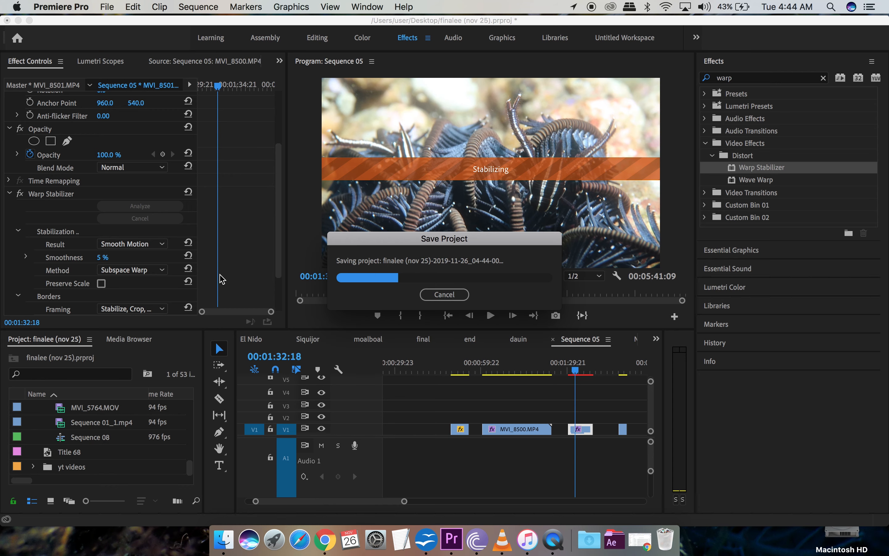
Step: Cancel the automatic project save so MVI_8501.MP4 stabilization can complete
{"action": "left_click", "coordinate": [449, 297]}
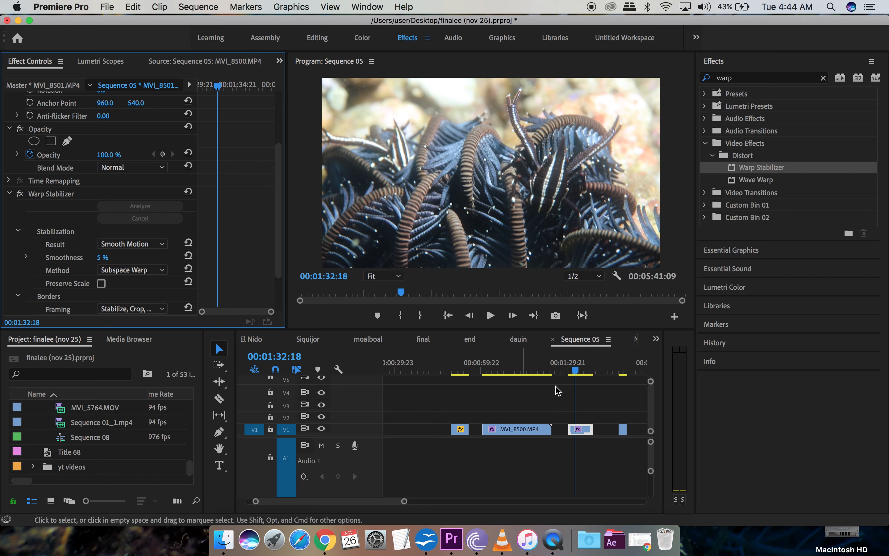
{"action": "left_click", "coordinate": [572, 374]}
{"action": "left_click_drag", "start_coordinate": [571, 371], "coordinate": [571, 370]}
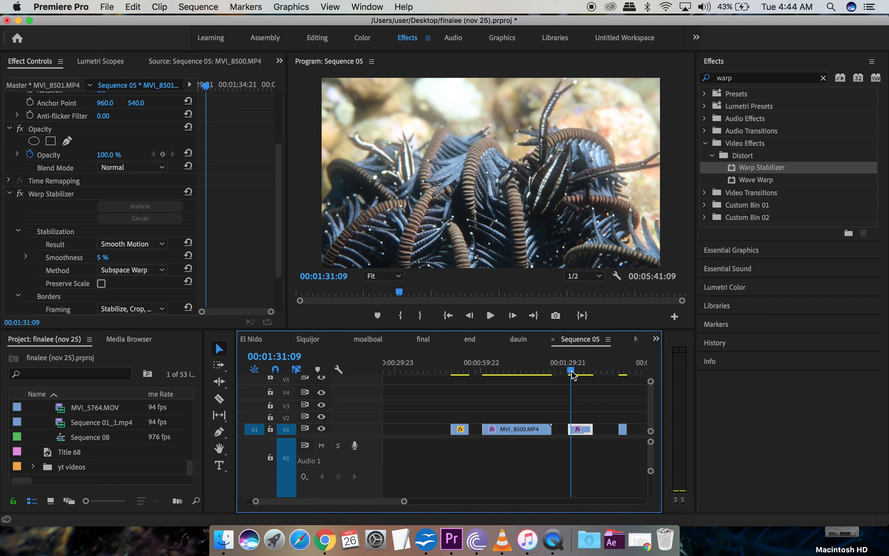
{"action": "key", "text": "space"}
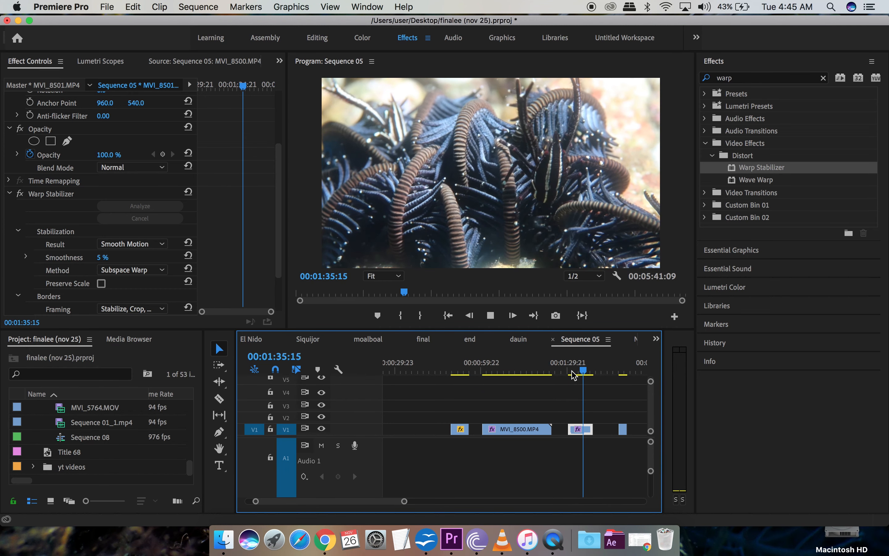
{"action": "key", "text": "space"}
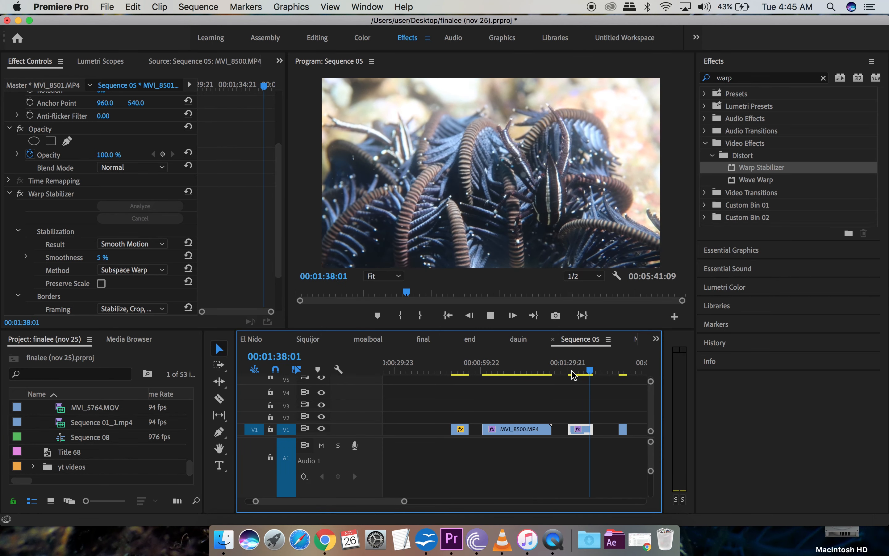
{"action": "left_click", "coordinate": [573, 372]}
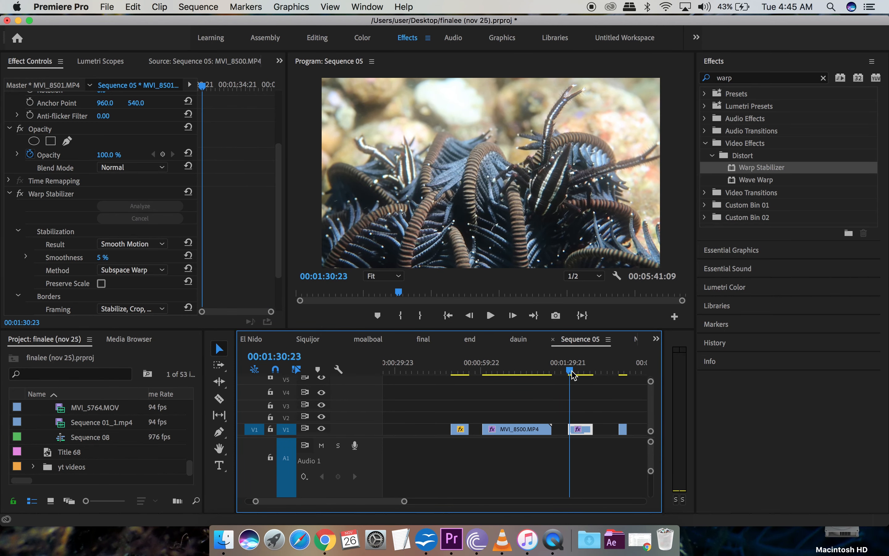
{"action": "left_click_drag", "start_coordinate": [574, 375], "coordinate": [576, 375]}
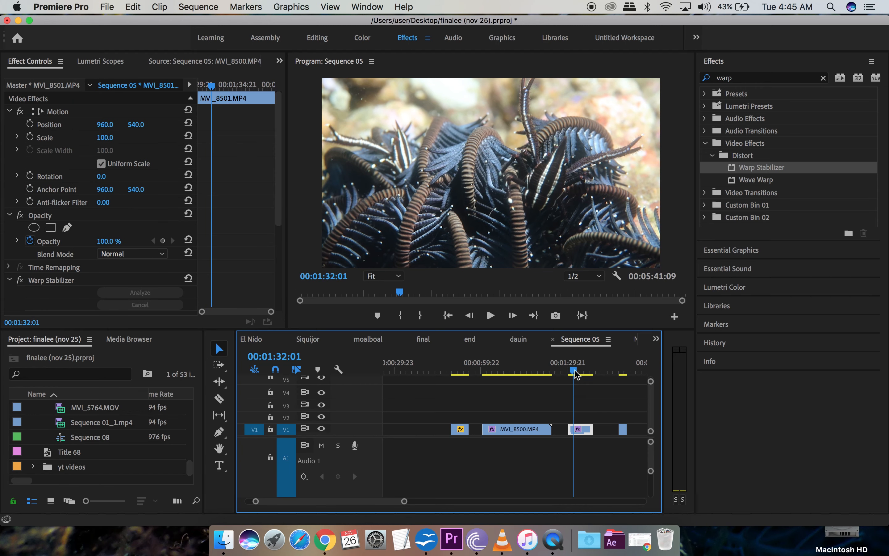
Step: Preview the sequence, then snap MVI_8501 left against the end of MVI_8500 on V1
{"action": "key", "text": "space"}
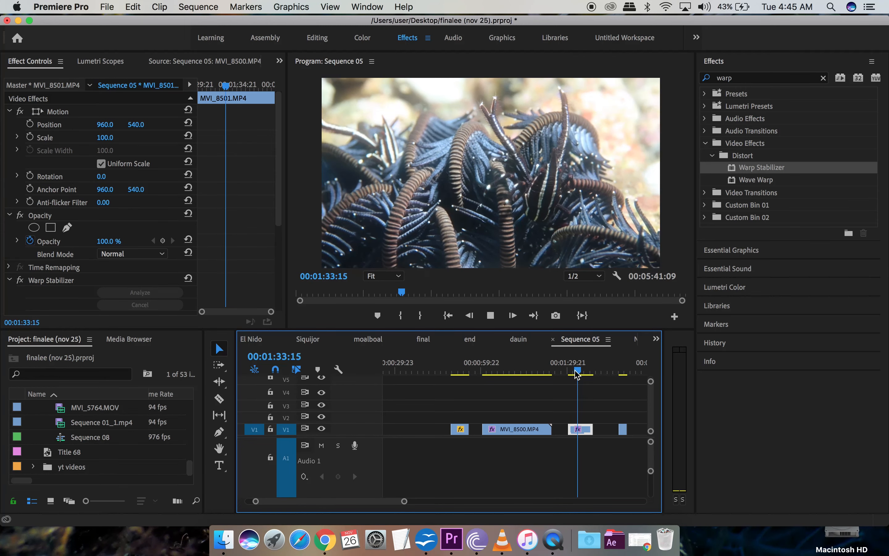
{"action": "key", "text": "space"}
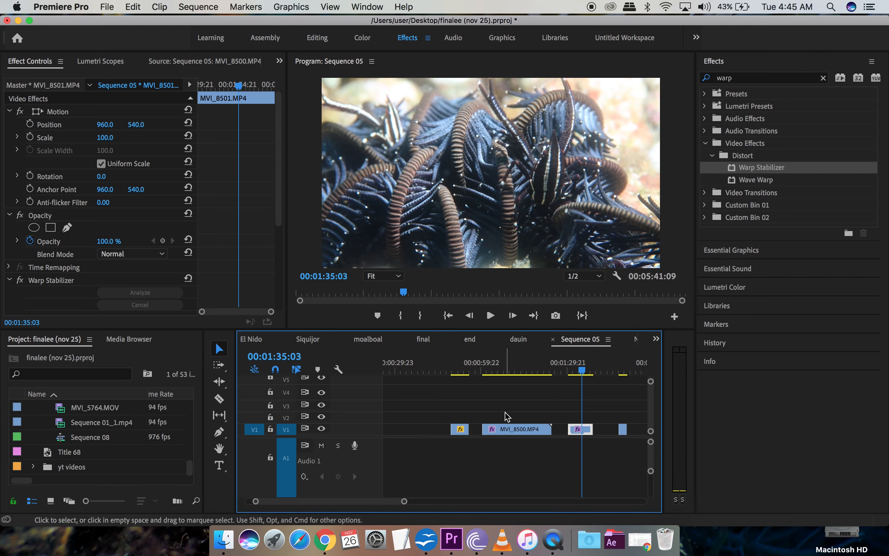
{"action": "left_click_drag", "start_coordinate": [506, 412], "coordinate": [552, 430]}
{"action": "scroll", "coordinate": [574, 442], "scroll_direction": "right", "scroll_amount": 2}
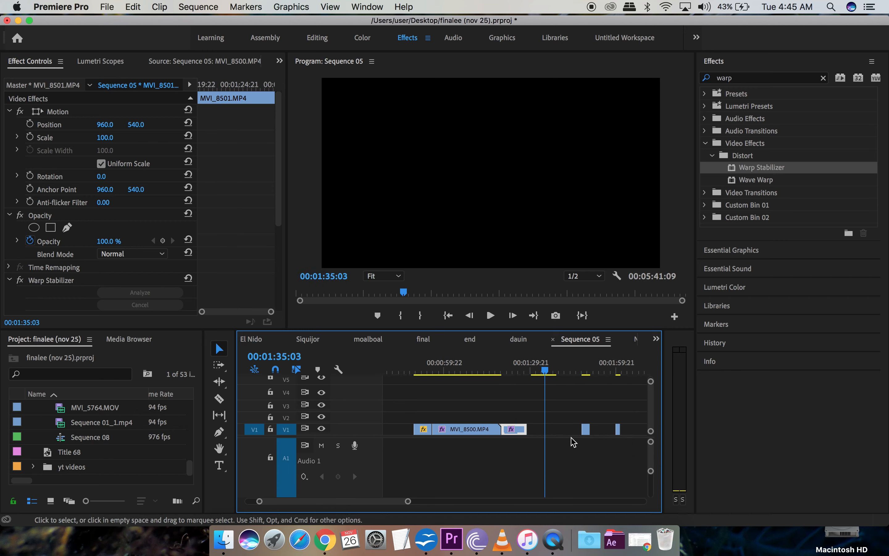
{"action": "scroll", "coordinate": [575, 442], "scroll_direction": "right", "scroll_amount": 1}
{"action": "left_click", "coordinate": [568, 369]}
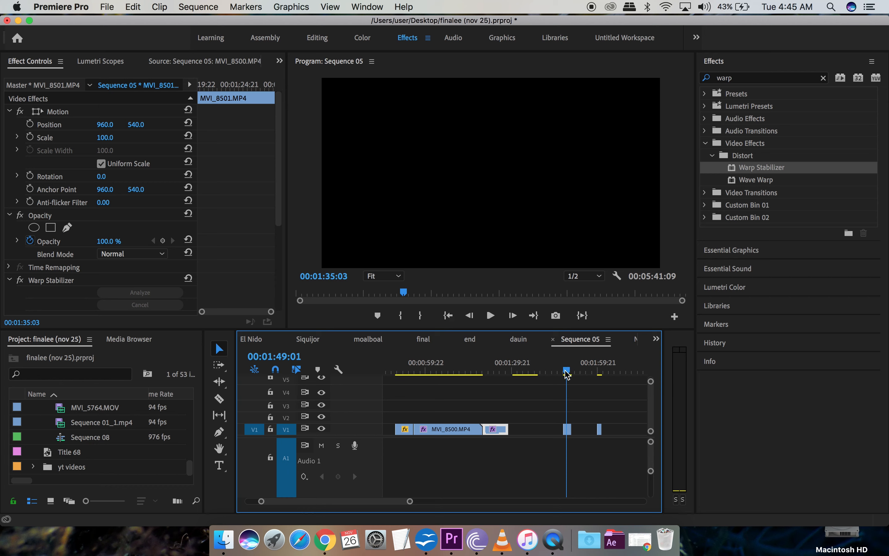
{"action": "left_click", "coordinate": [566, 370]}
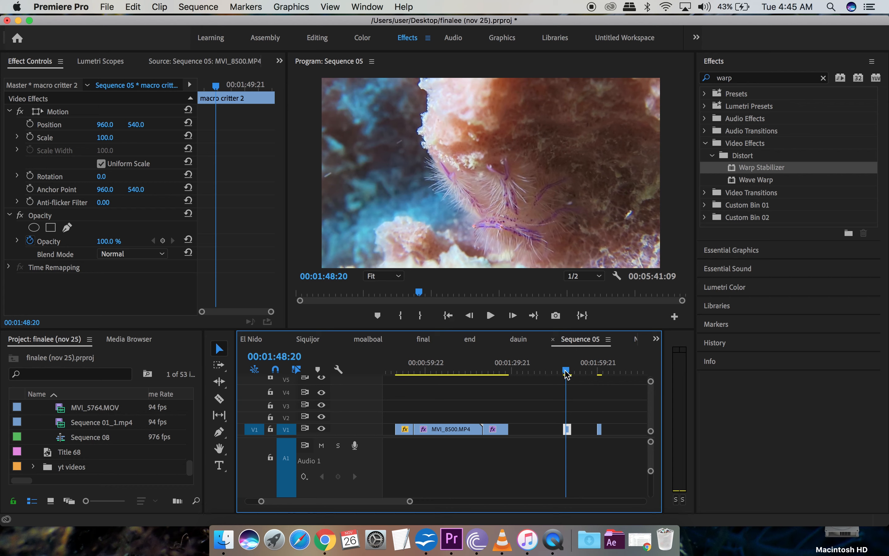
{"action": "left_click_drag", "start_coordinate": [567, 374], "coordinate": [565, 373]}
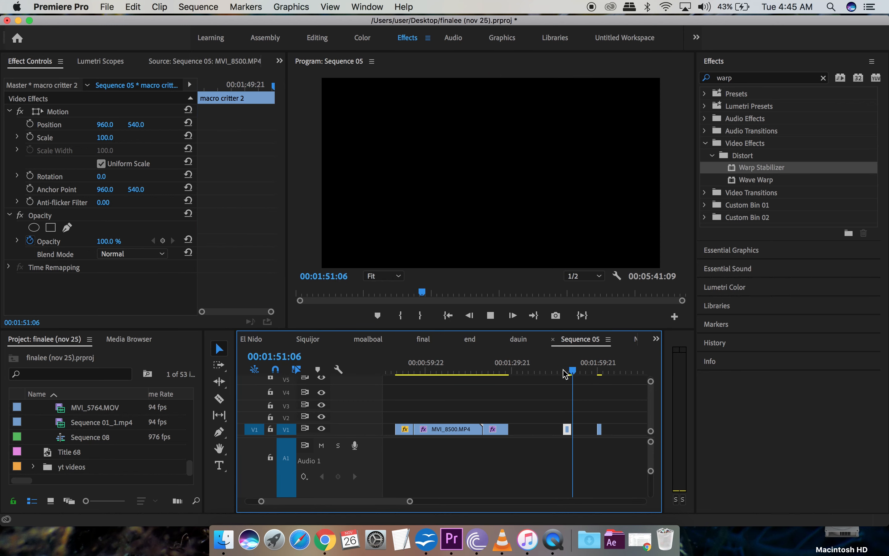
{"action": "left_click", "coordinate": [563, 371]}
{"action": "key", "text": "space"}
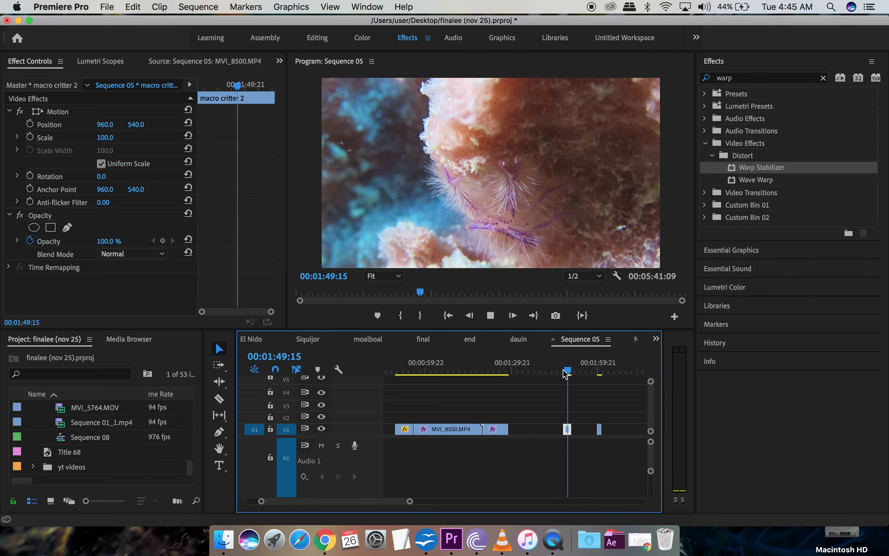
{"action": "key", "text": "space"}
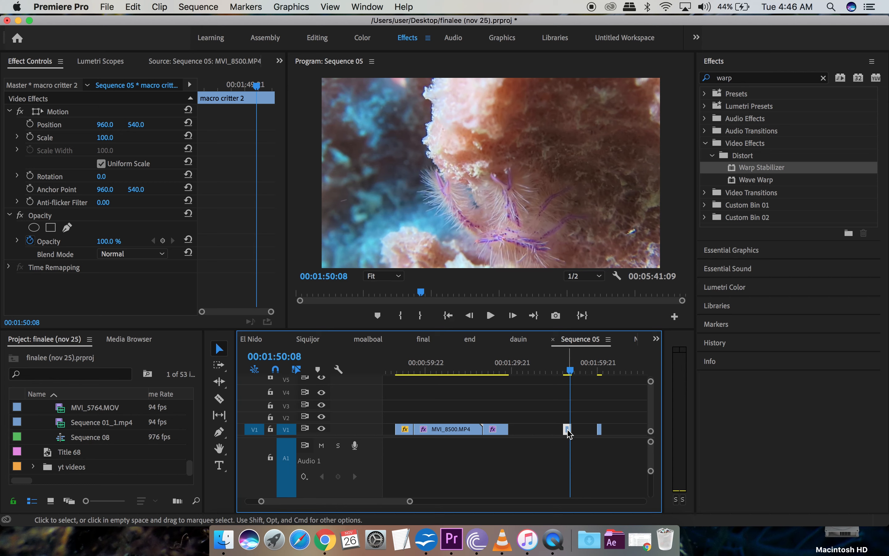
Step: Set macro critter 2's Speed/Duration to 55%, lengthening it to 00:00:05:03
{"action": "mouse_move", "coordinate": [569, 434]}
{"action": "right_click", "coordinate": [570, 434]}
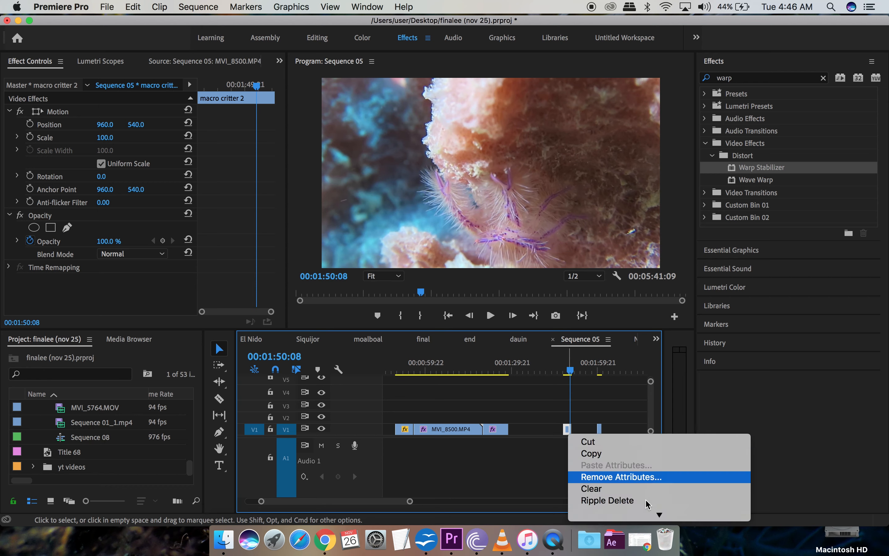
{"action": "mouse_move", "coordinate": [661, 516]}
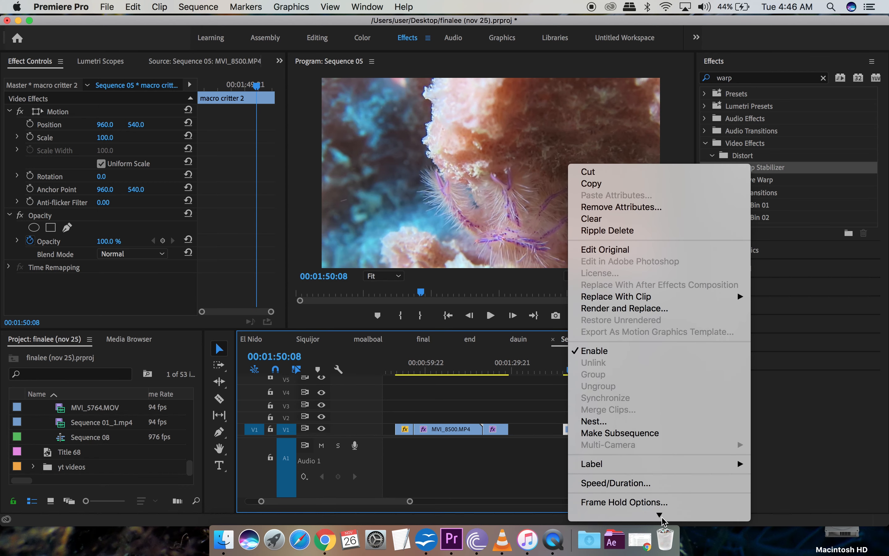
{"action": "left_click", "coordinate": [631, 472]}
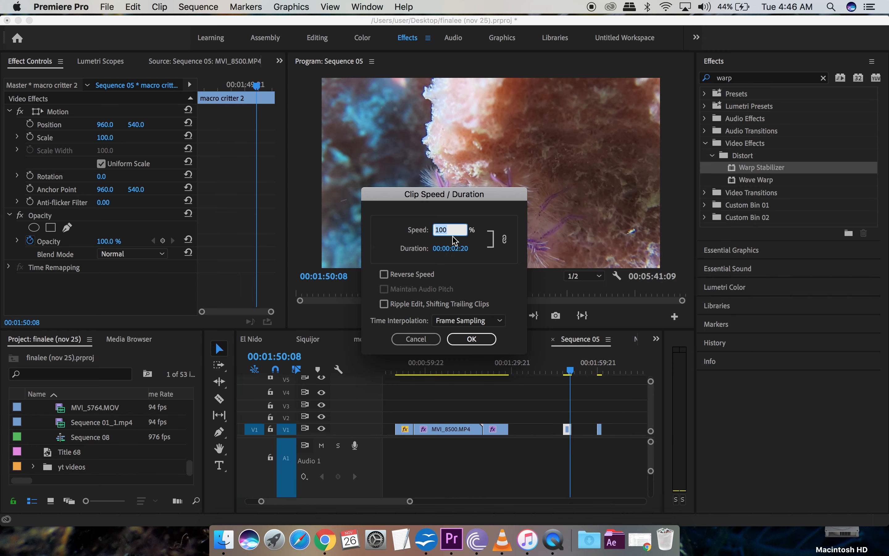
{"action": "type", "text": "55"}
{"action": "left_click", "coordinate": [474, 340]}
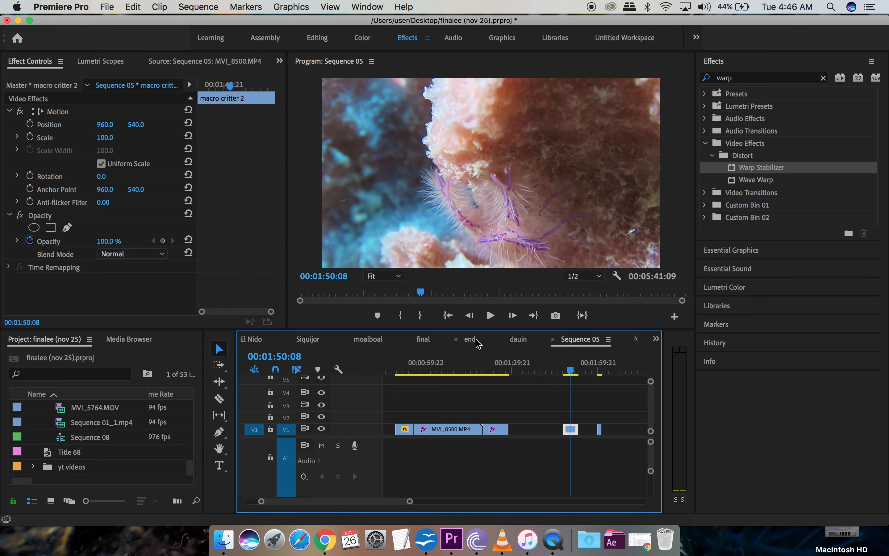
{"action": "left_click_drag", "start_coordinate": [566, 370], "coordinate": [565, 370]}
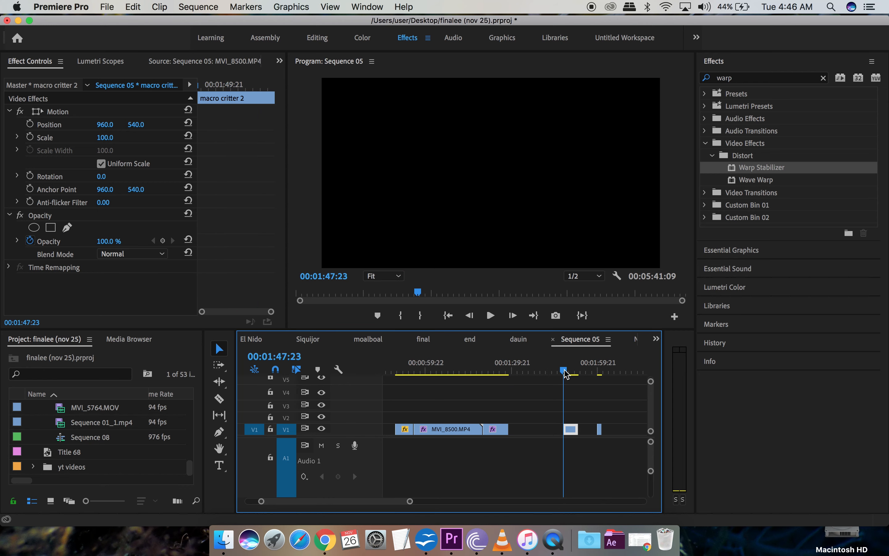
Step: Preview the slowed clip and snap it left against MVI_8501 on V1
{"action": "key", "text": "space"}
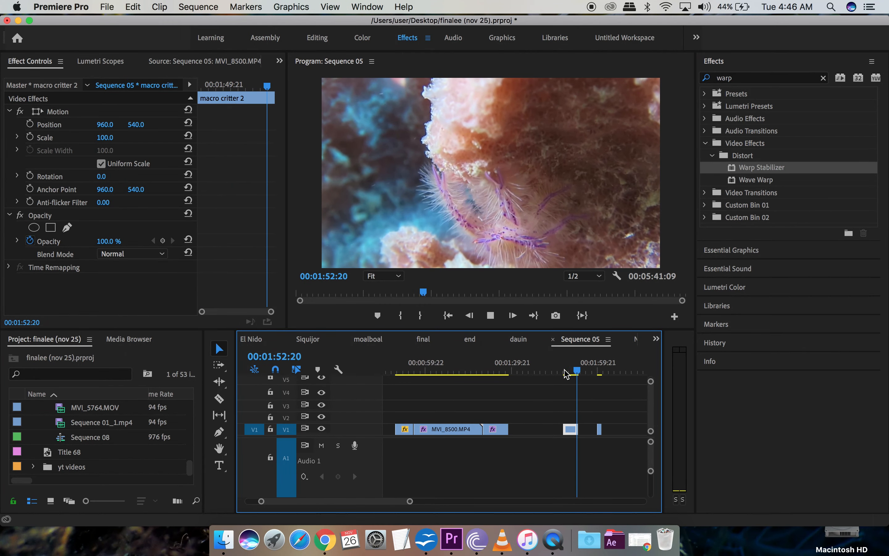
{"action": "key", "text": "space"}
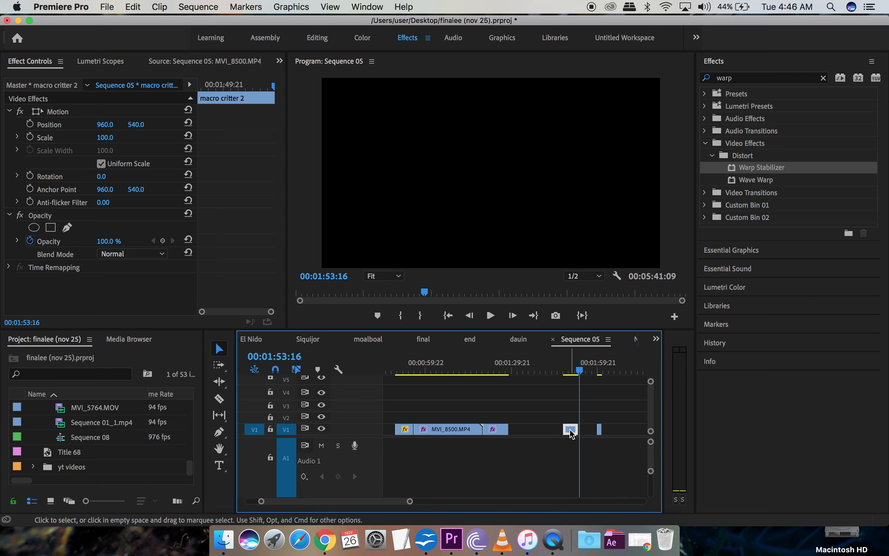
{"action": "left_click_drag", "start_coordinate": [571, 432], "coordinate": [522, 433]}
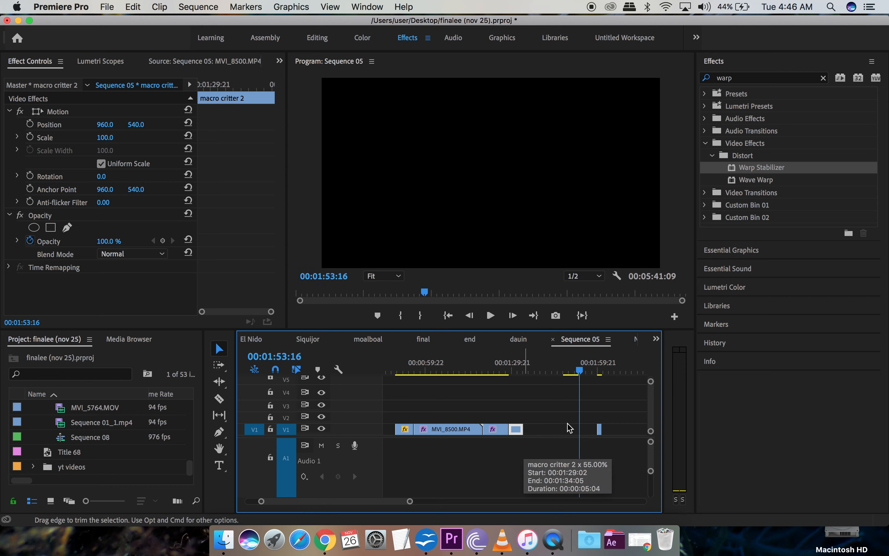
Step: Preview the last small clip starting at 00:02:00:00
{"action": "left_click", "coordinate": [600, 373]}
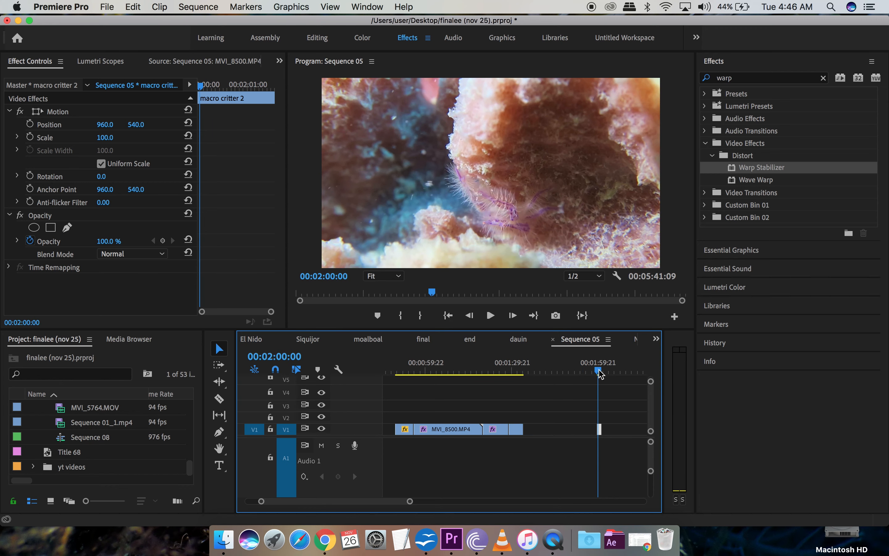
{"action": "key", "text": "space"}
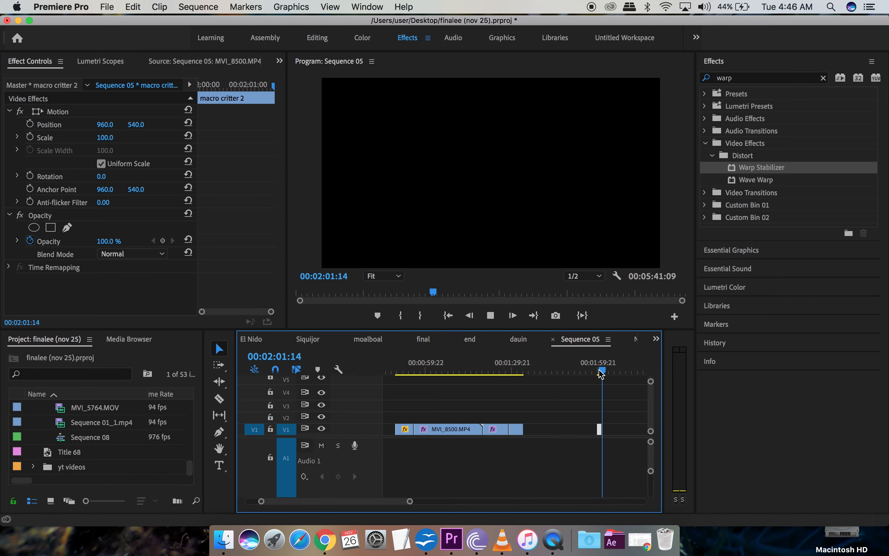
{"action": "key", "text": "space"}
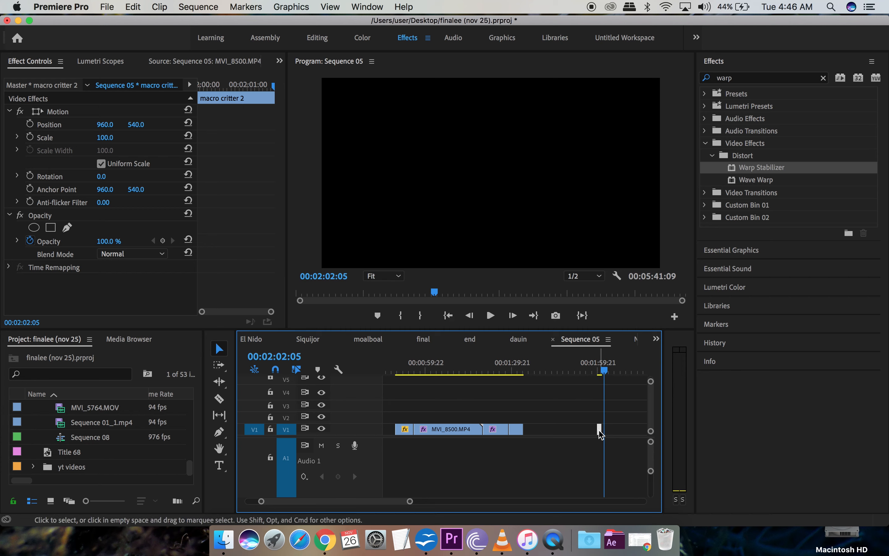
Step: Slow the final short clip to 55% speed, stretching it to 00:00:02:22
{"action": "right_click", "coordinate": [600, 431]}
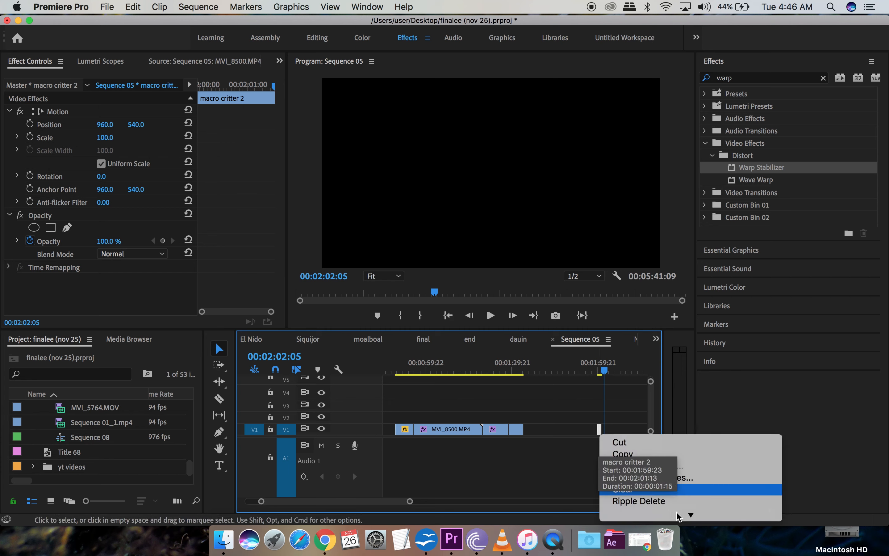
{"action": "mouse_move", "coordinate": [691, 517]}
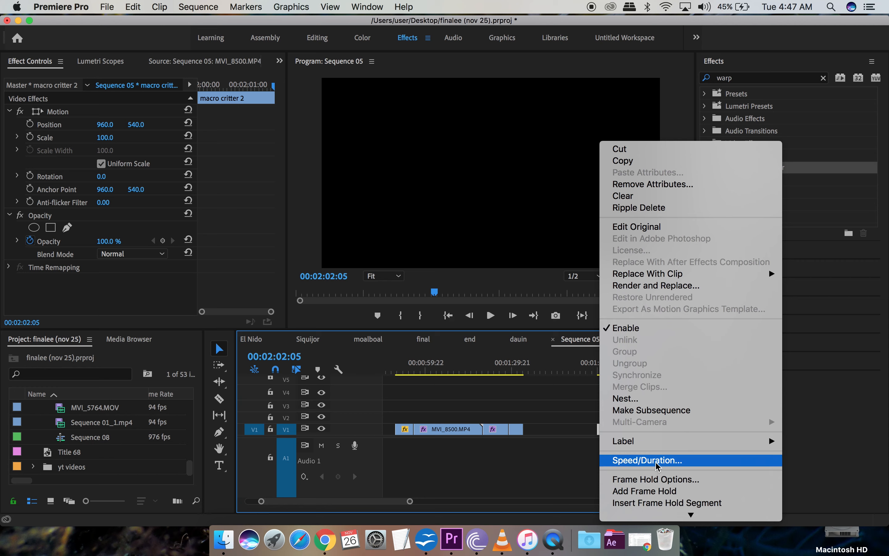
{"action": "left_click", "coordinate": [657, 459]}
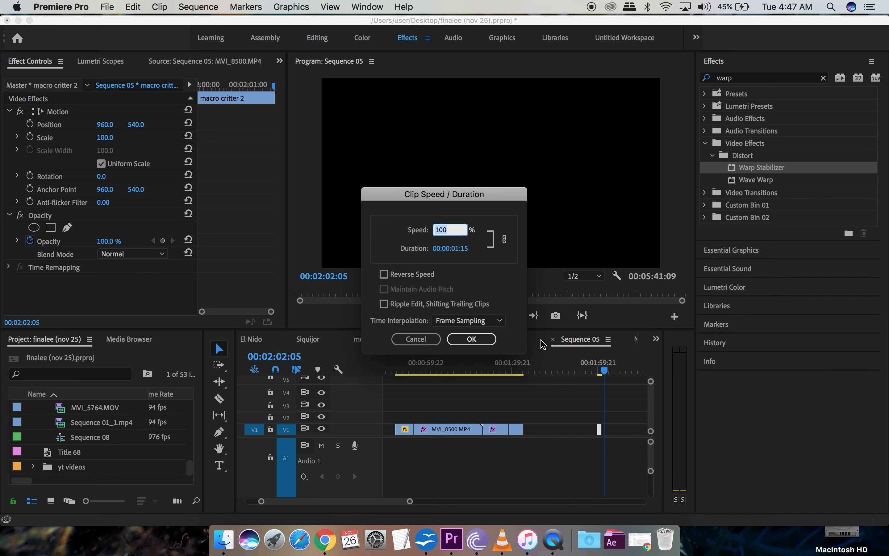
{"action": "type", "text": "55"}
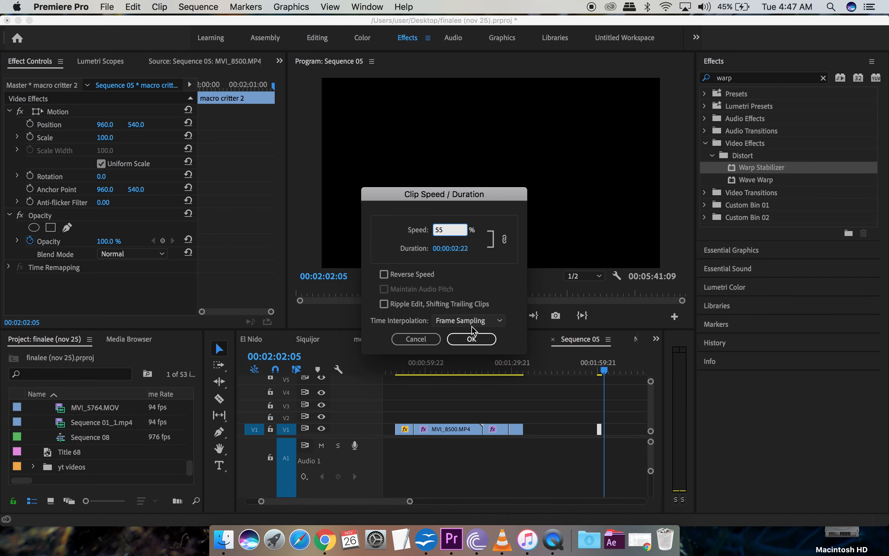
{"action": "left_click", "coordinate": [473, 342]}
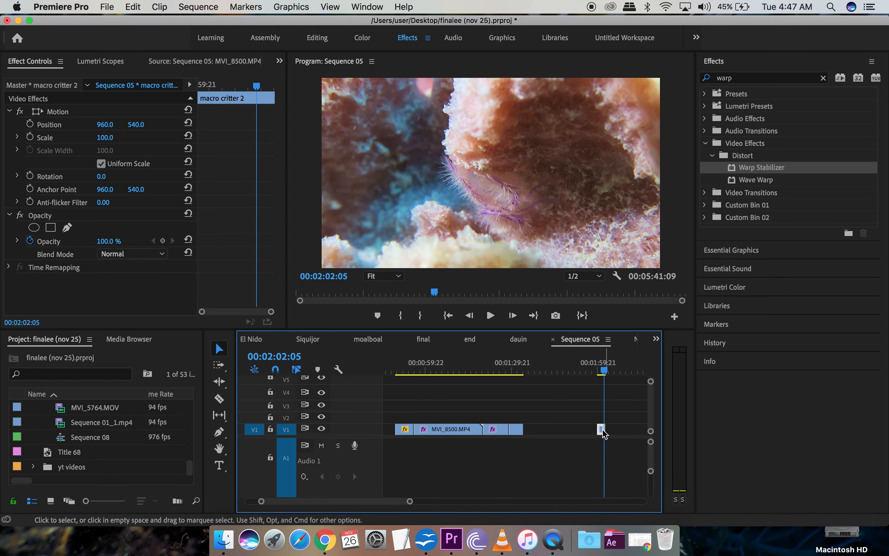
Step: Snap the last clip against the previous one and play back the rearranged clips to review
{"action": "left_click_drag", "start_coordinate": [602, 429], "coordinate": [529, 428]}
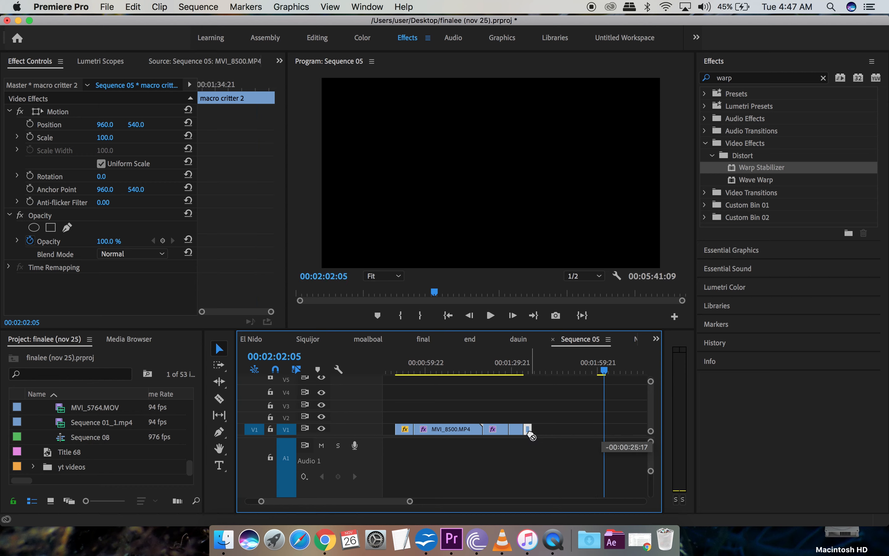
{"action": "scroll", "coordinate": [498, 459], "scroll_direction": "left", "scroll_amount": 2}
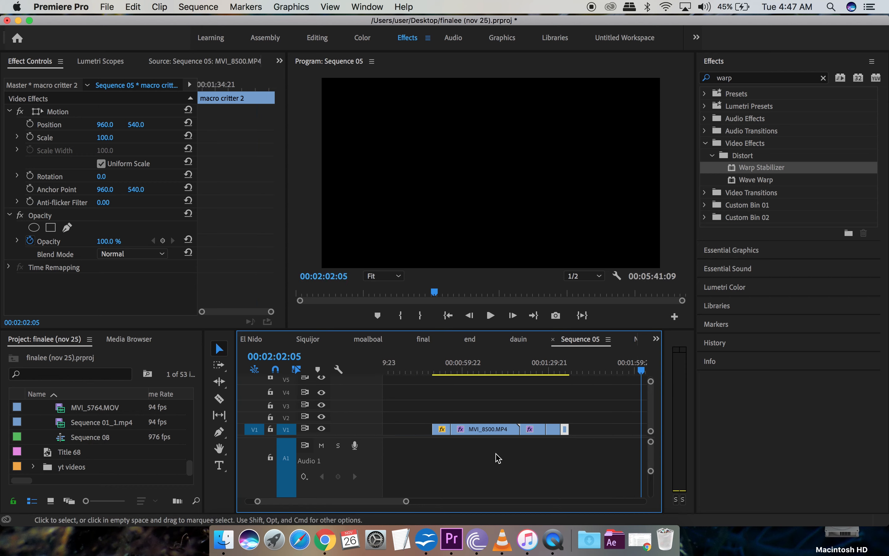
{"action": "left_click", "coordinate": [561, 371]}
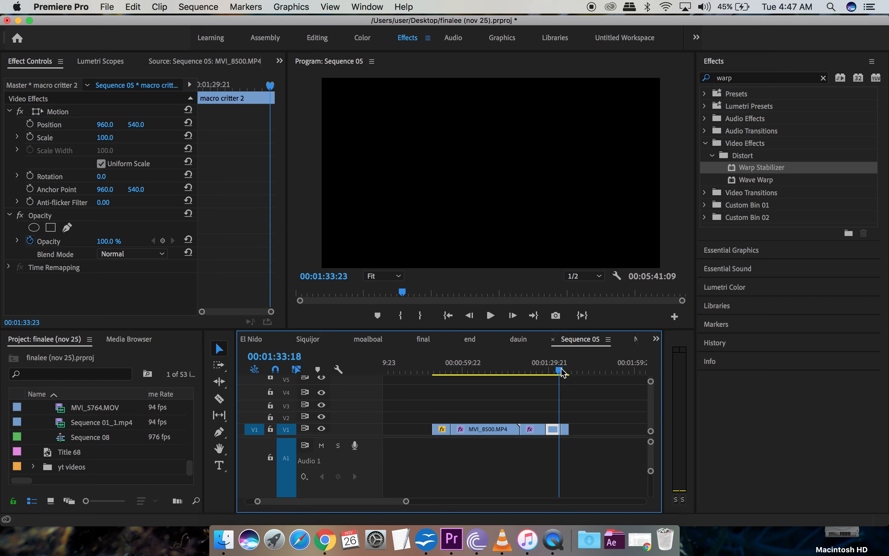
{"action": "key", "text": "space"}
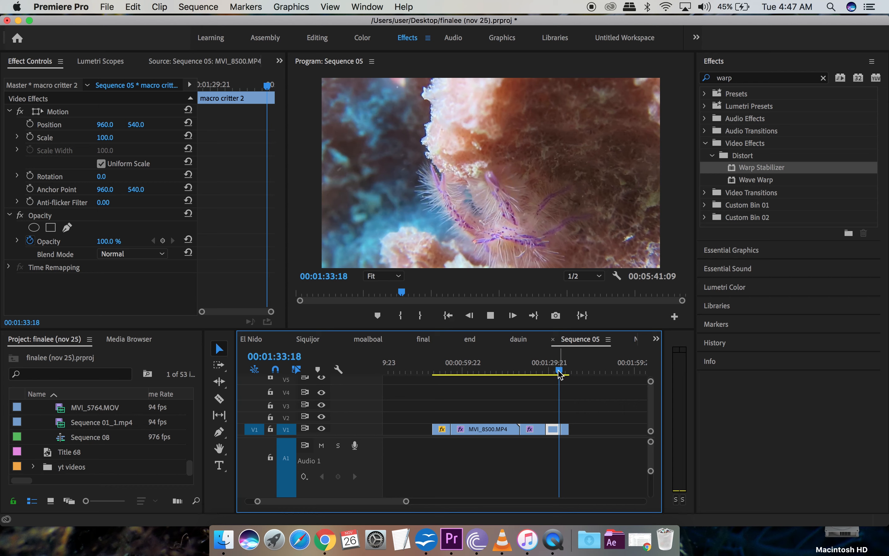
{"action": "left_click_drag", "start_coordinate": [559, 371], "coordinate": [562, 370]}
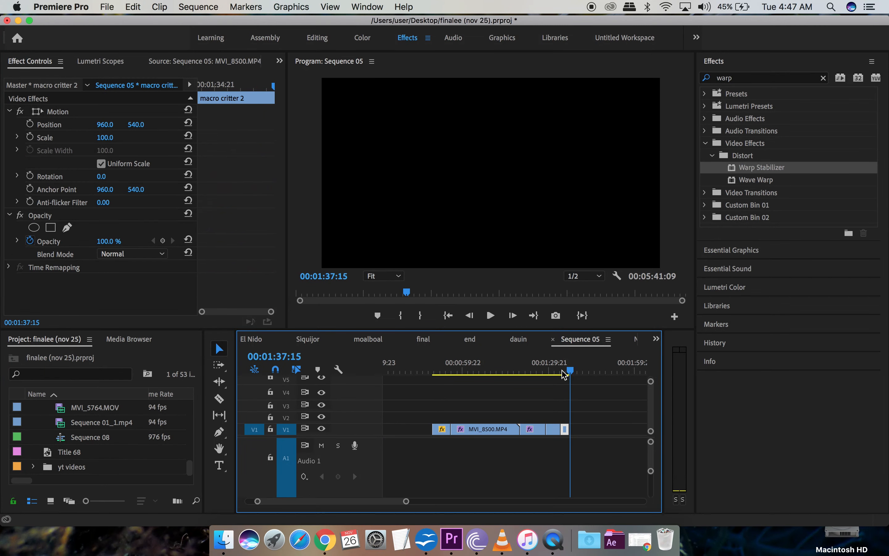
{"action": "left_click", "coordinate": [435, 373]}
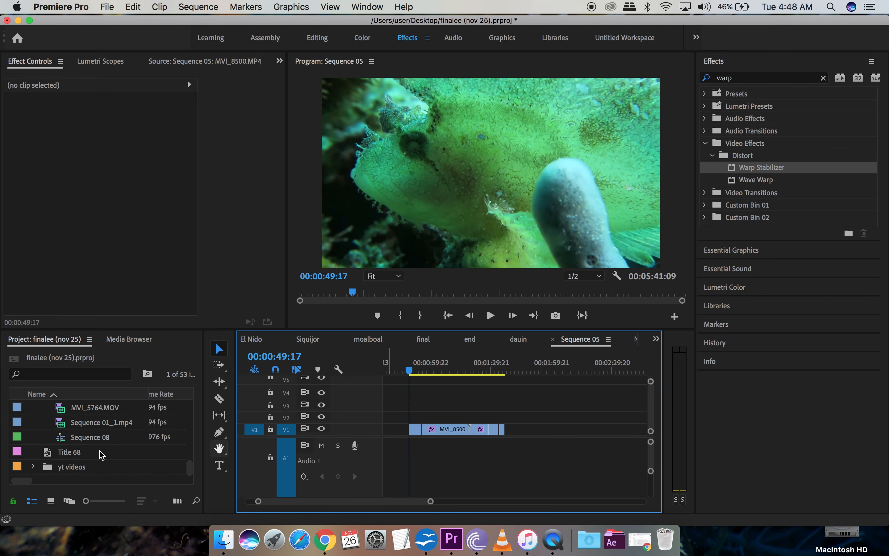
Step: Lay the adjustment layer on V2 from 00:00:49:17 to 00:01:37:04 and select it
{"action": "scroll", "coordinate": [102, 455], "scroll_direction": "up", "scroll_amount": 15}
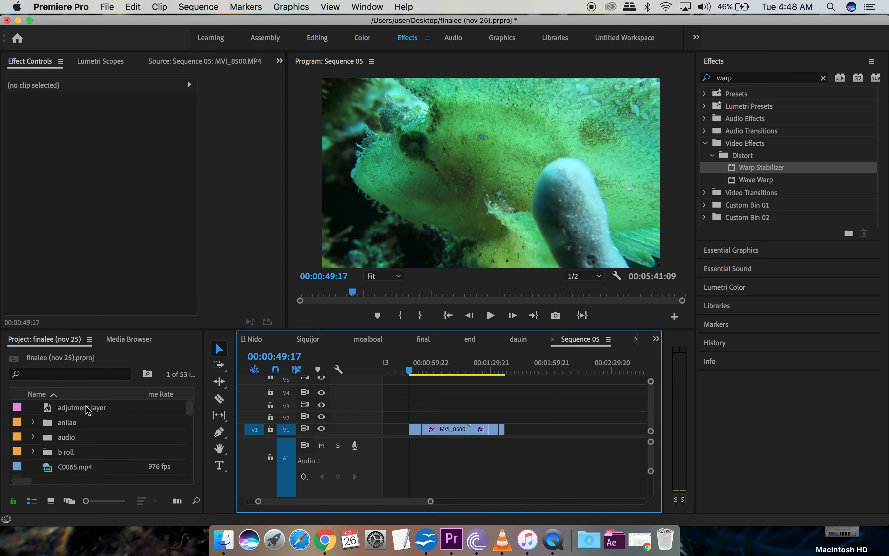
{"action": "left_click_drag", "start_coordinate": [89, 410], "coordinate": [503, 416]}
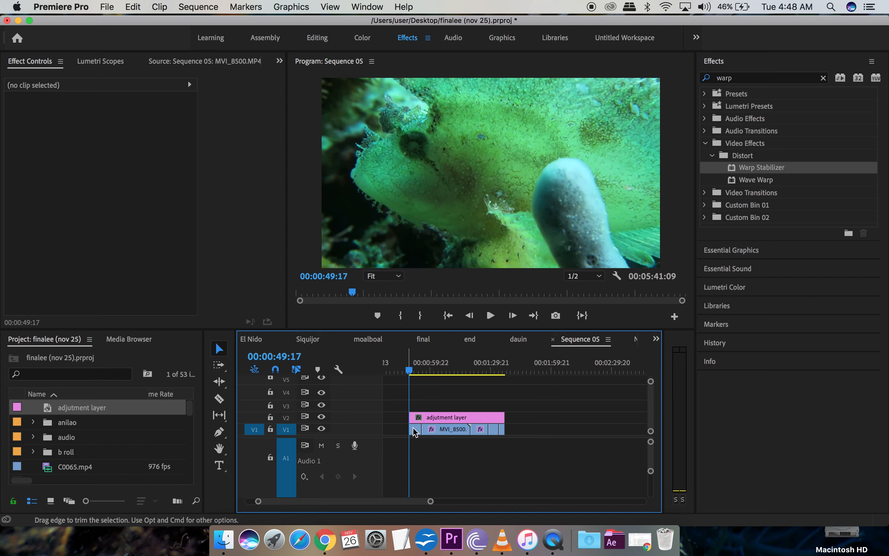
{"action": "left_click", "coordinate": [428, 431]}
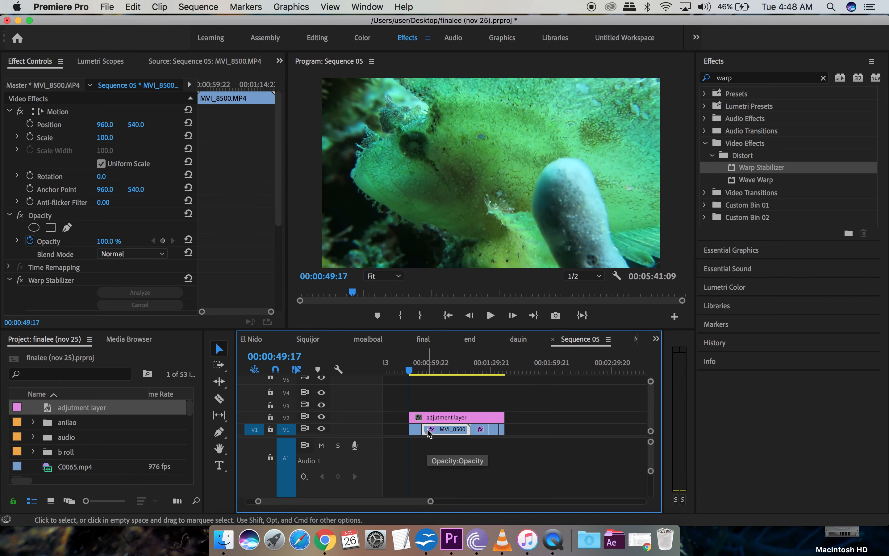
{"action": "left_click", "coordinate": [436, 421]}
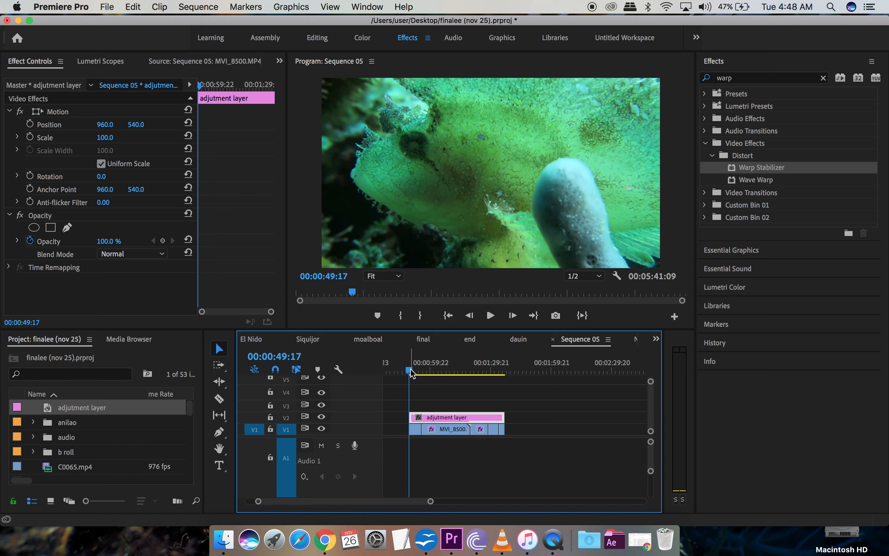
Step: With the Razor tool, cut the V2 adjustment layer at four clip edit points
{"action": "left_click", "coordinate": [219, 398]}
{"action": "left_click_drag", "start_coordinate": [432, 507], "coordinate": [404, 506]}
{"action": "scroll", "coordinate": [526, 469], "scroll_direction": "right", "scroll_amount": 5}
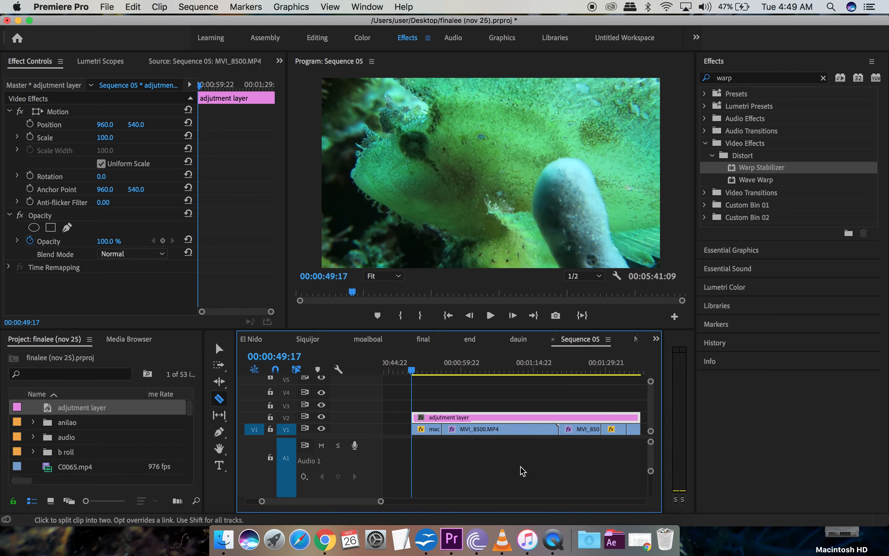
{"action": "left_click", "coordinate": [424, 417]}
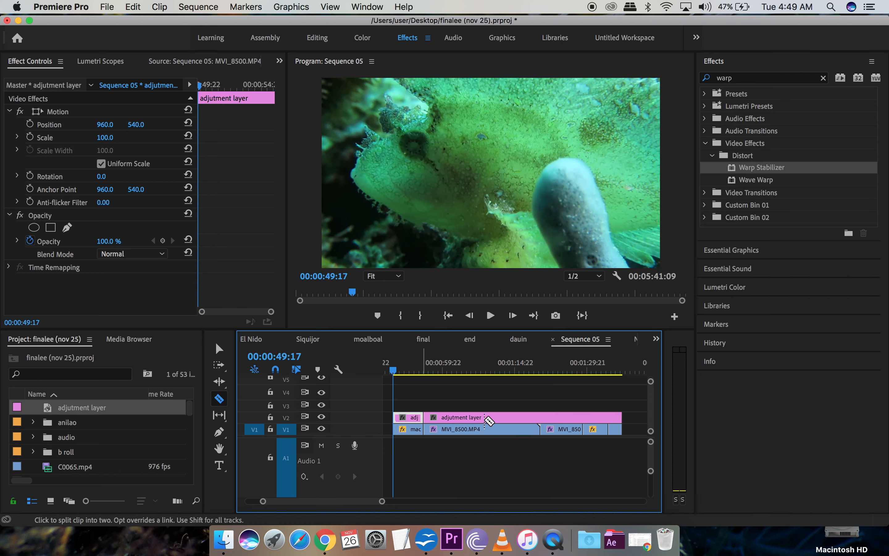
{"action": "left_click", "coordinate": [540, 417]}
{"action": "left_click", "coordinate": [583, 417]}
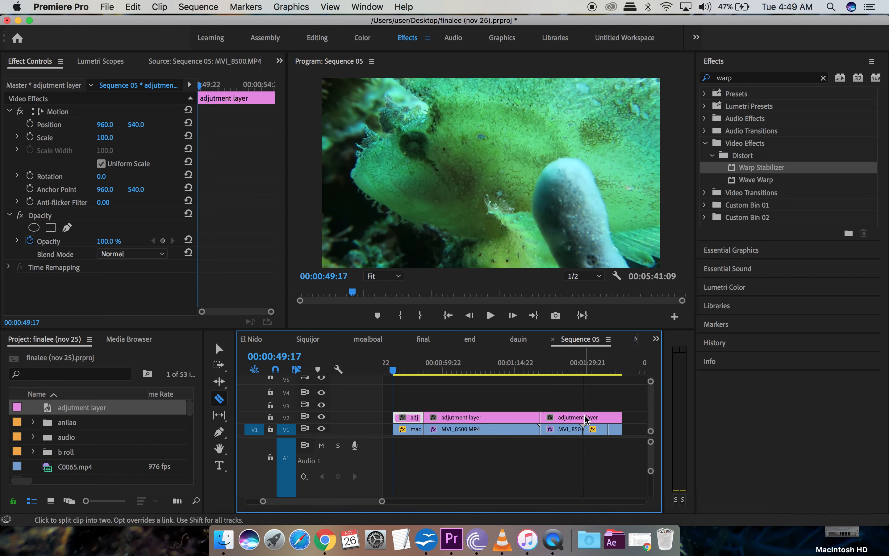
{"action": "left_click", "coordinate": [608, 417]}
Step: Undo five of those adjustment layer splits from the Edit menu
{"action": "left_click", "coordinate": [134, 8]}
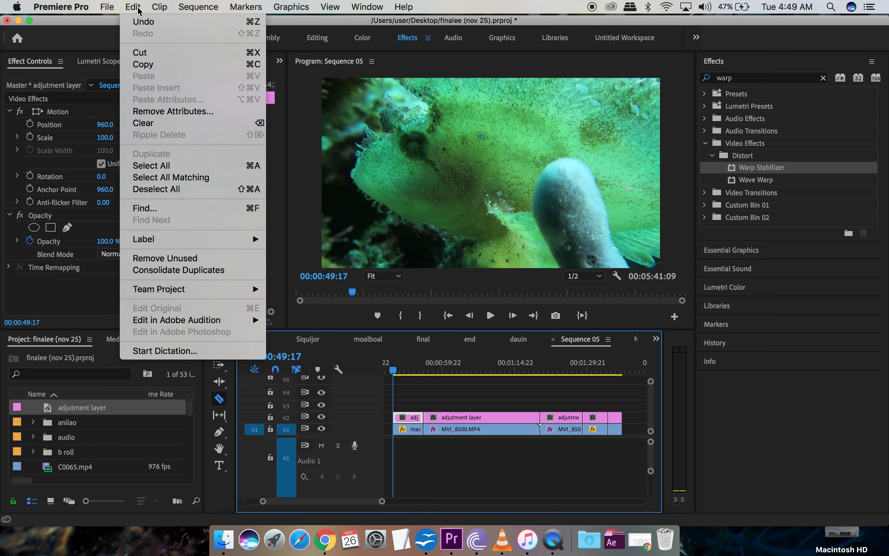
{"action": "left_click", "coordinate": [141, 22]}
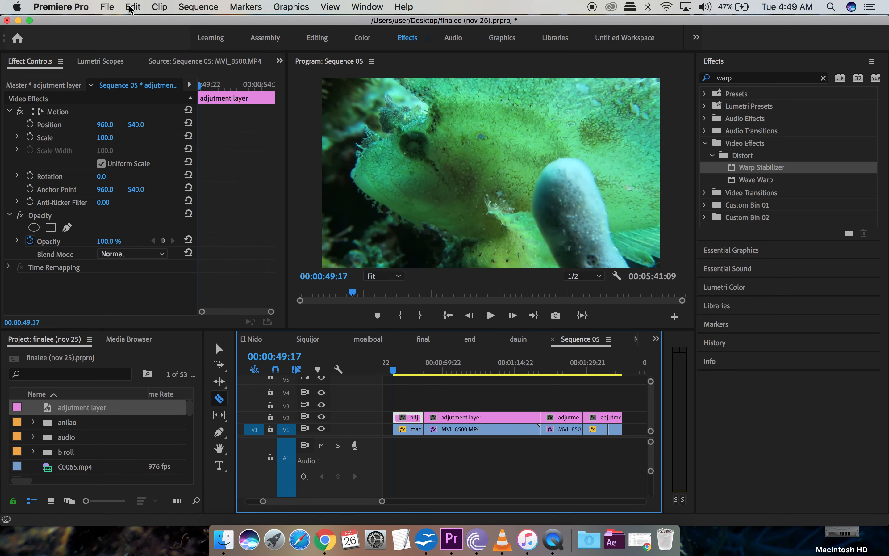
{"action": "left_click", "coordinate": [131, 9]}
{"action": "left_click", "coordinate": [129, 19]}
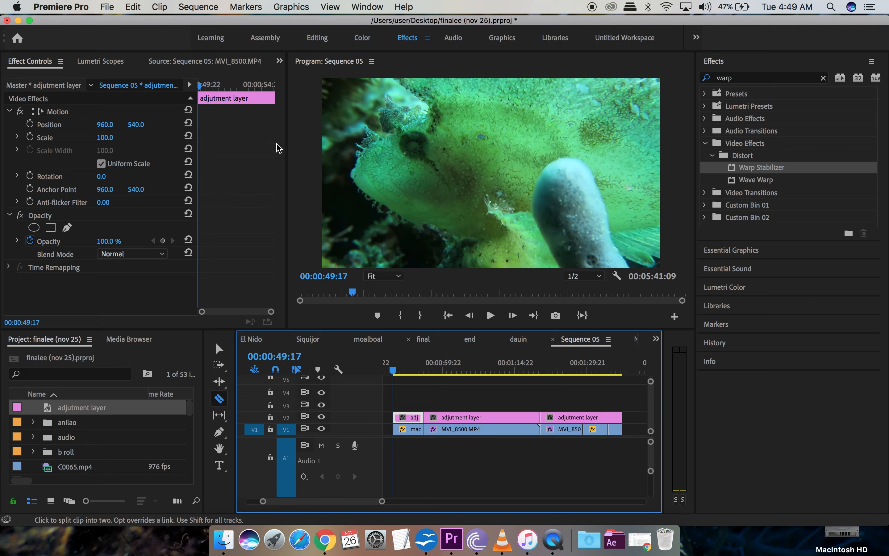
{"action": "left_click", "coordinate": [135, 6]}
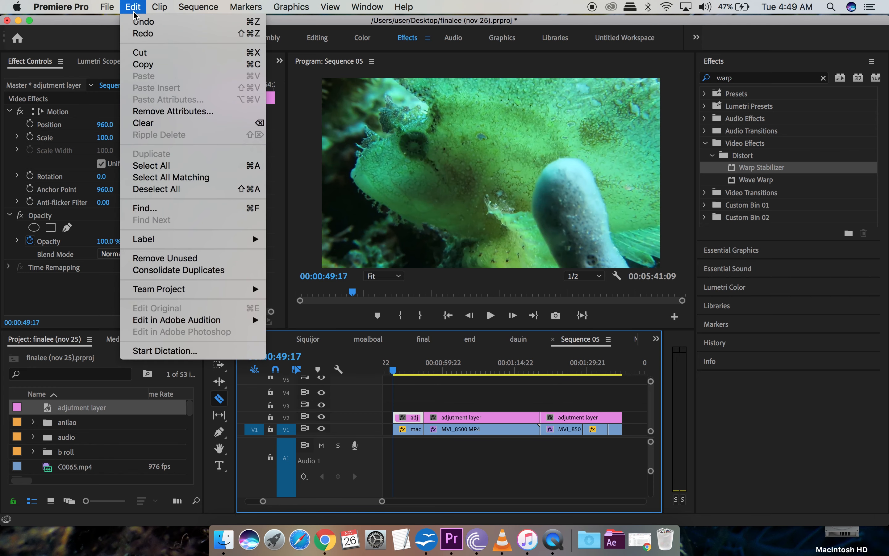
{"action": "left_click", "coordinate": [135, 20]}
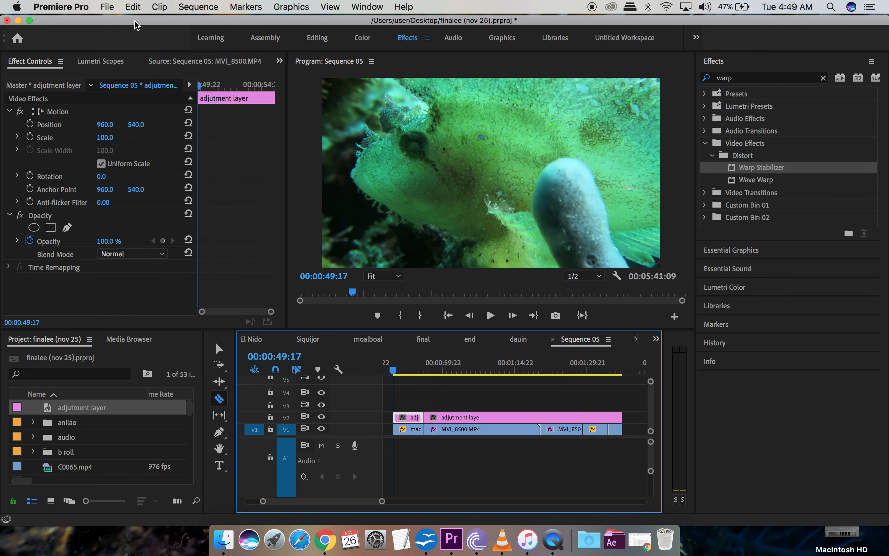
Step: Split the adjustment layer where the macro critter 2 clip begins, then return to the Selection tool
{"action": "left_click", "coordinate": [551, 372]}
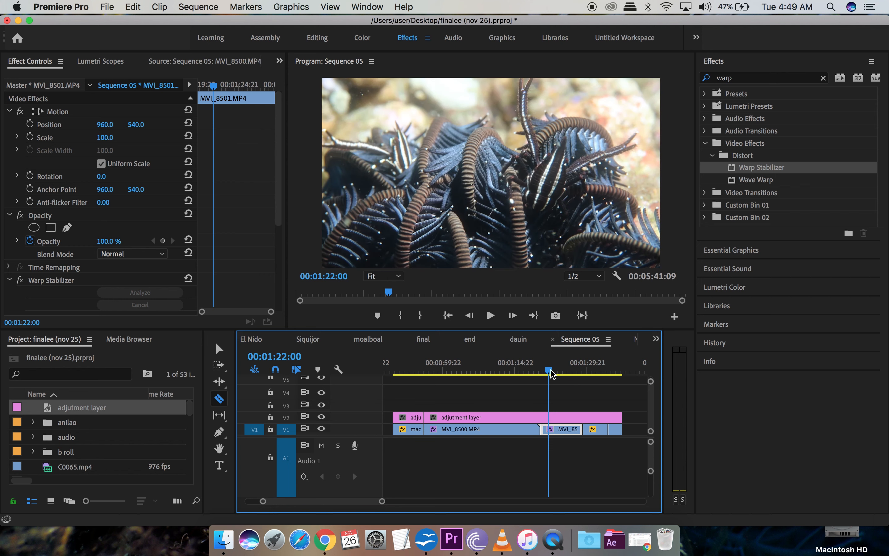
{"action": "left_click", "coordinate": [521, 372]}
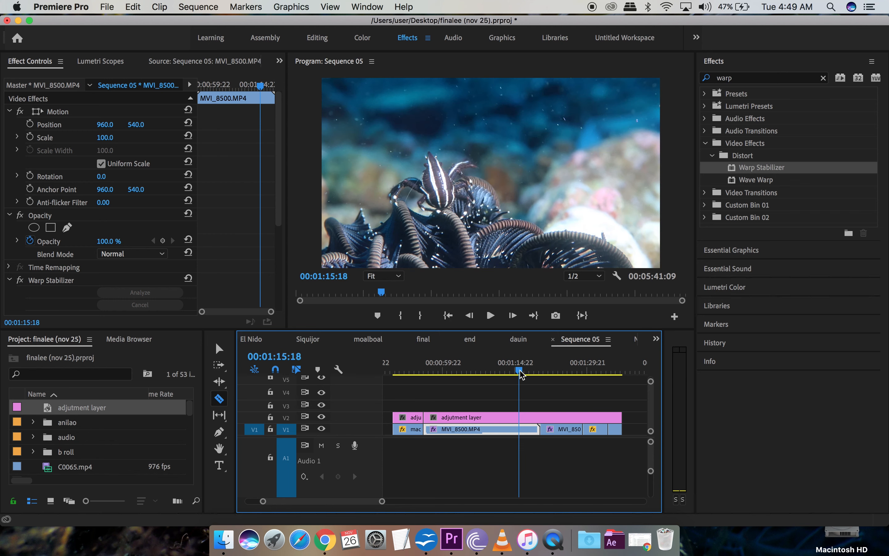
{"action": "left_click", "coordinate": [598, 372]}
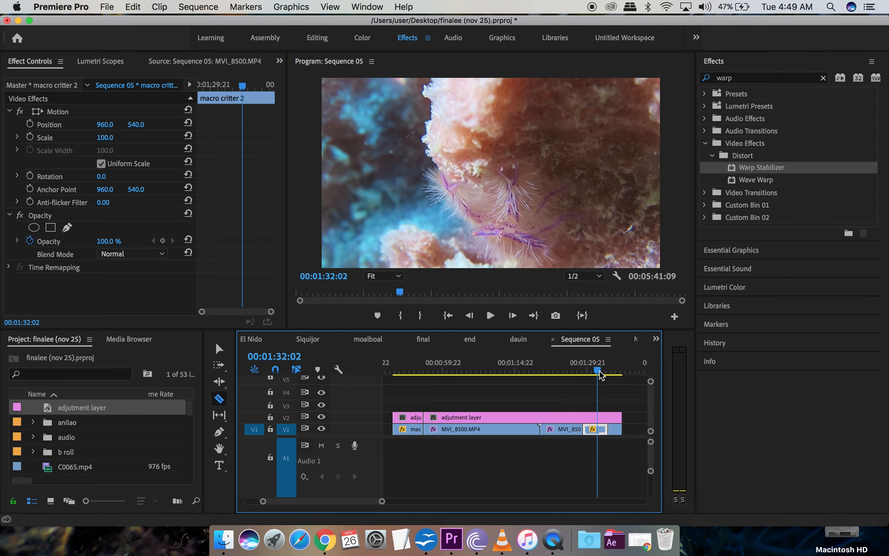
{"action": "left_click", "coordinate": [620, 373]}
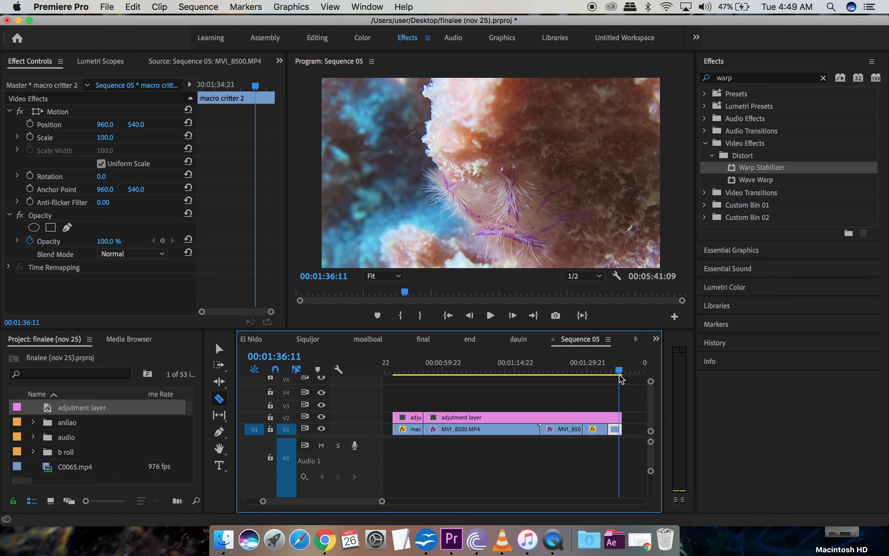
{"action": "left_click", "coordinate": [585, 417]}
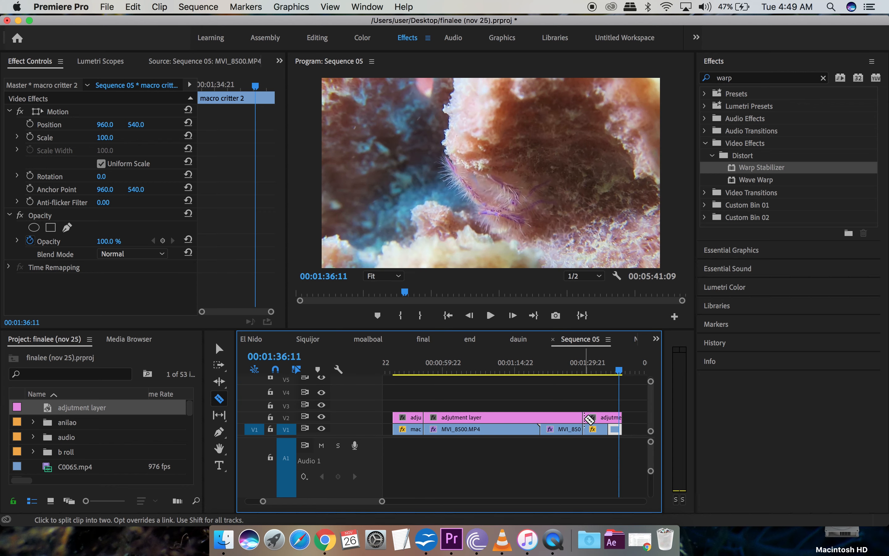
{"action": "left_click", "coordinate": [219, 348]}
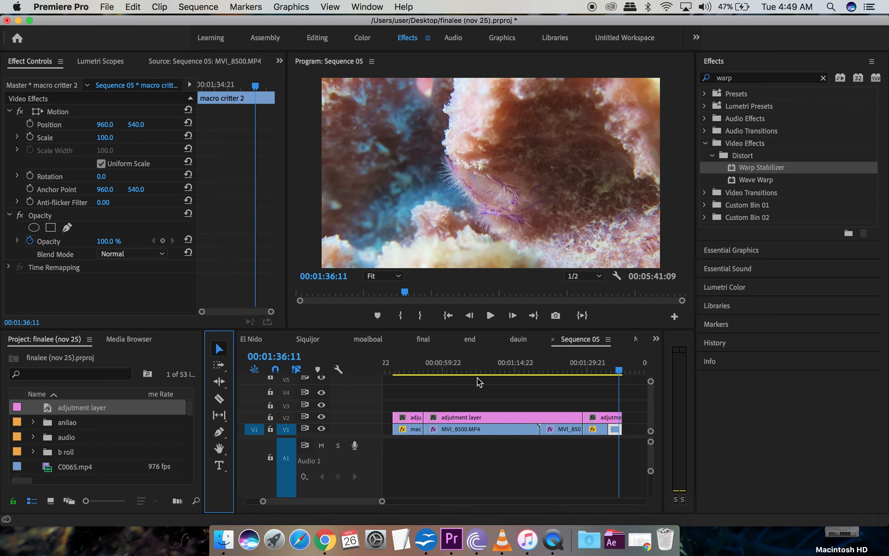
{"action": "left_click", "coordinate": [493, 370]}
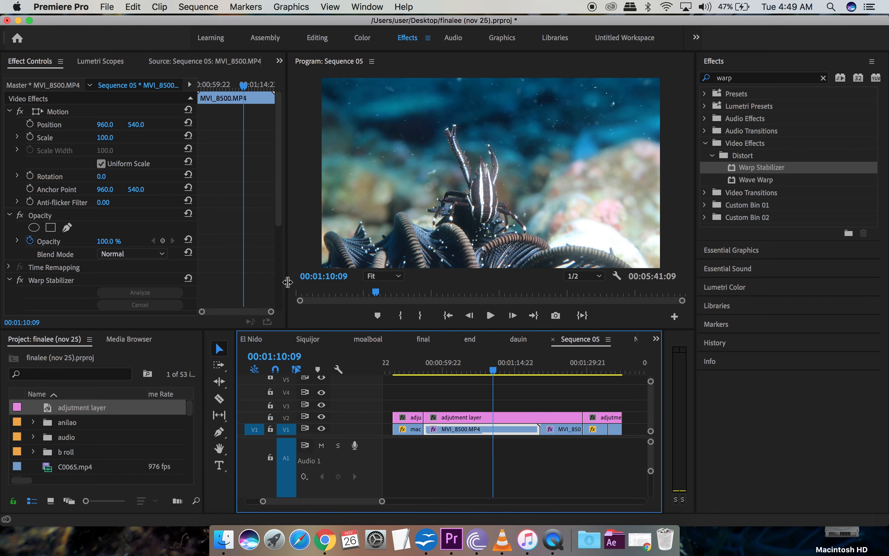
Step: Widen and heighten the Program monitor, then select the middle V2 adjustment layer piece
{"action": "left_click_drag", "start_coordinate": [288, 282], "coordinate": [227, 291]}
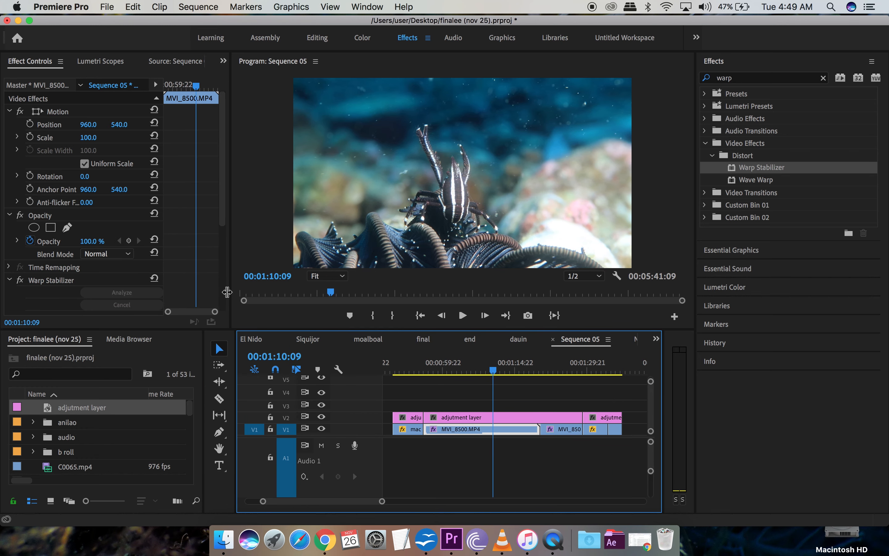
{"action": "left_click_drag", "start_coordinate": [282, 341], "coordinate": [282, 382]}
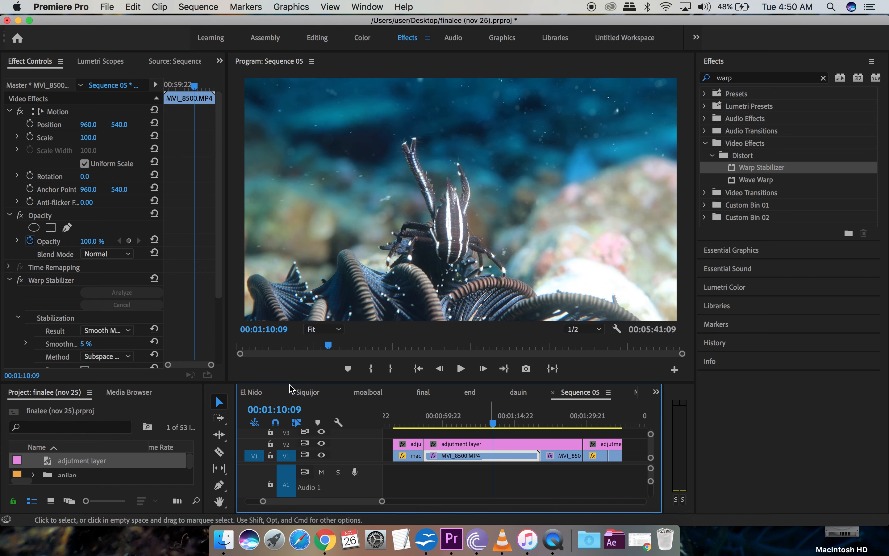
{"action": "left_click", "coordinate": [220, 403]}
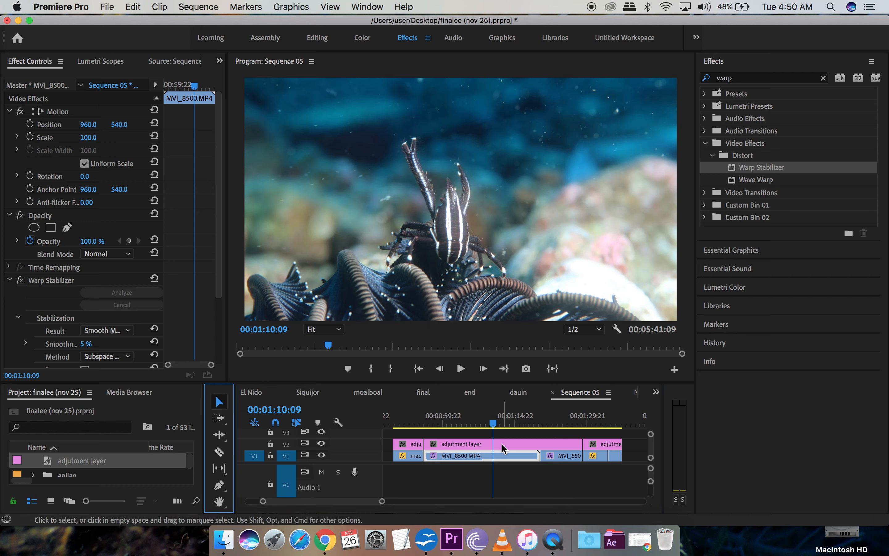
{"action": "left_click", "coordinate": [501, 444]}
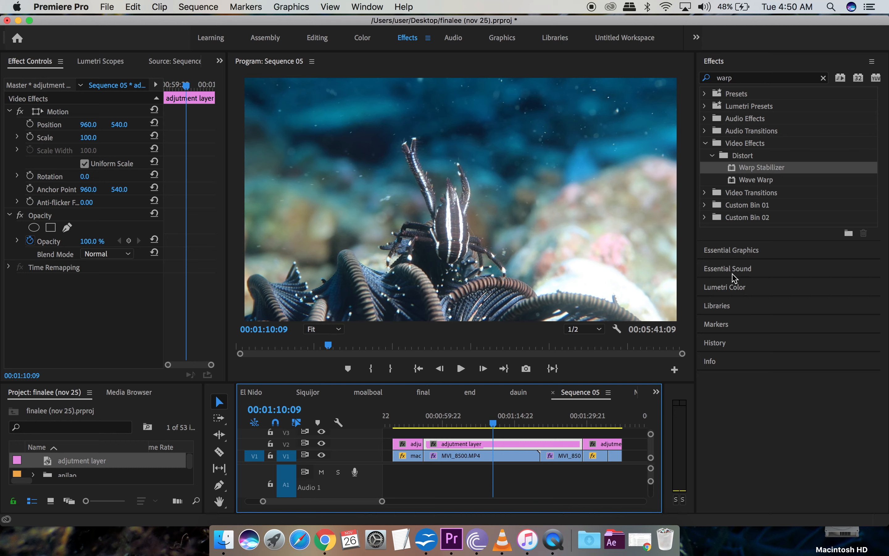
Step: Show the Lumetri Color controls and view the 'final' sequence at 00:10:33:18
{"action": "left_click", "coordinate": [734, 288]}
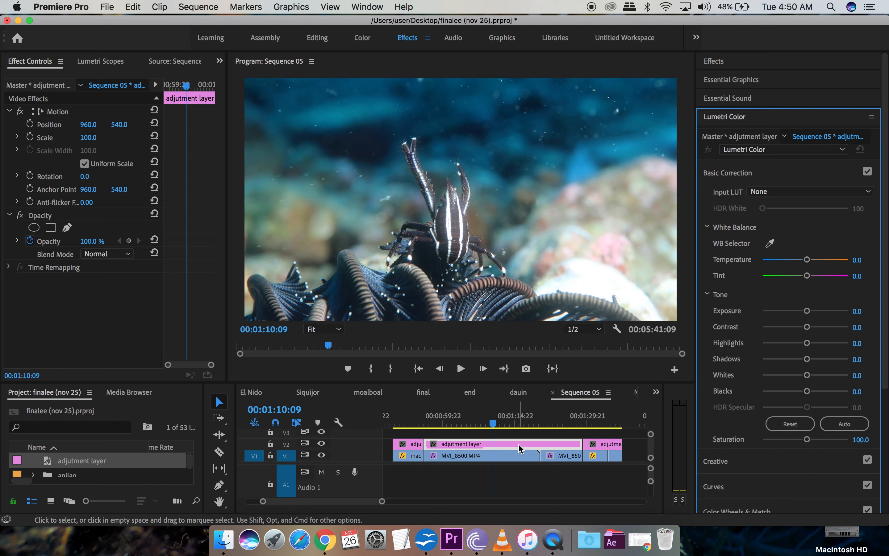
{"action": "left_click", "coordinate": [426, 391]}
{"action": "left_click", "coordinate": [475, 423]}
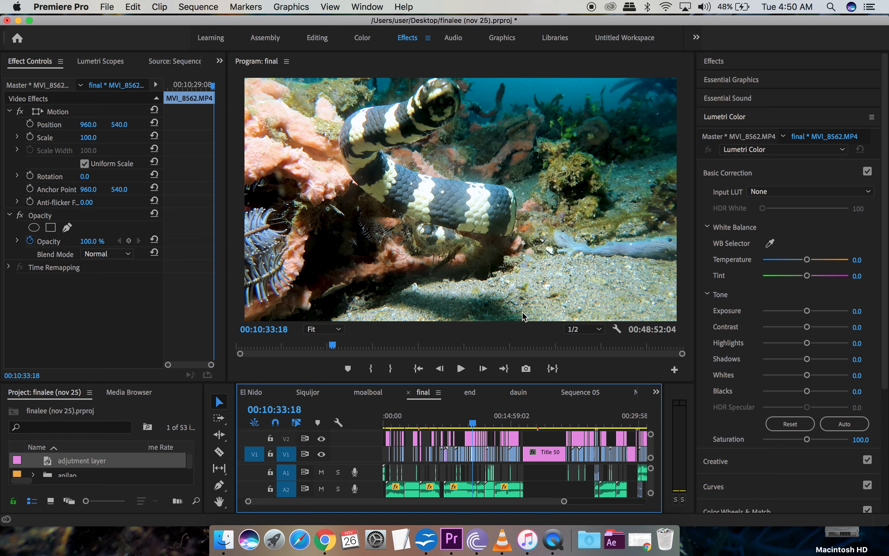
Step: Preview the final sequence at 00:23:22:02, then return to Sequence 05
{"action": "left_click", "coordinate": [584, 425]}
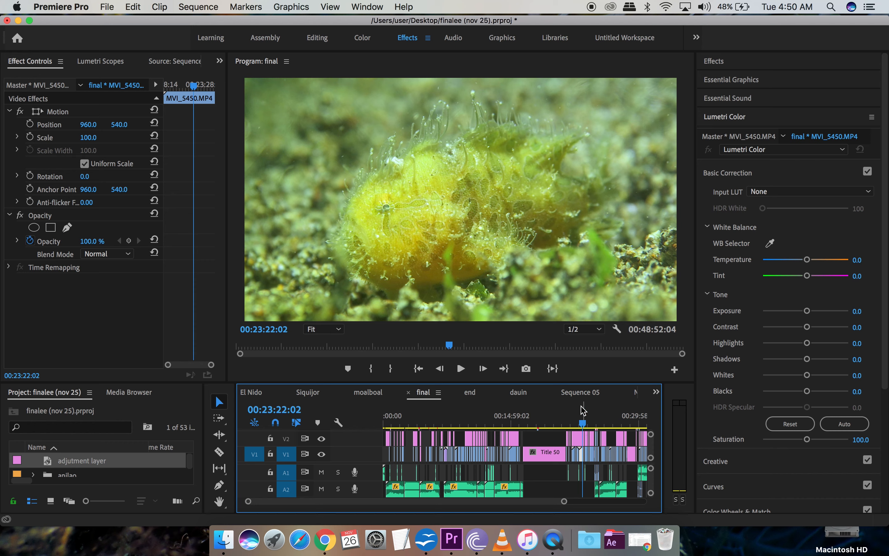
{"action": "left_click", "coordinate": [590, 391]}
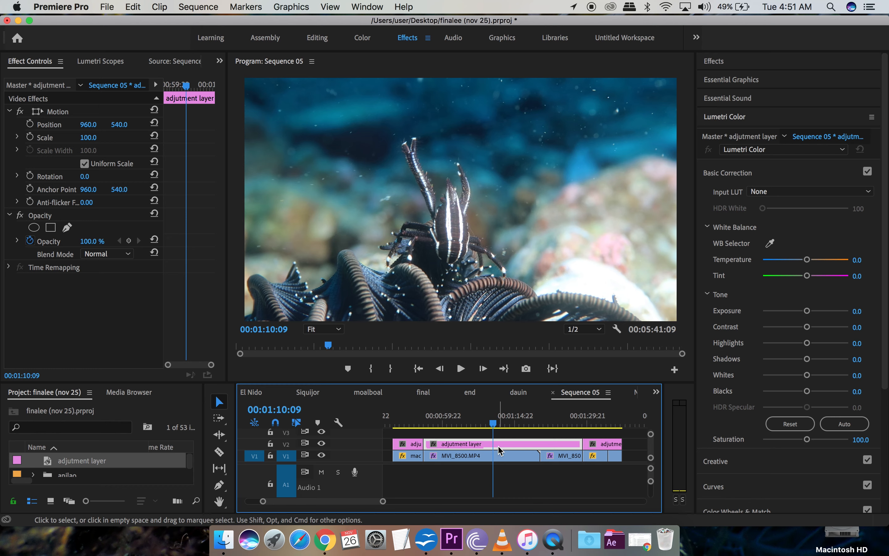
Step: Cool the adjustment layer's Temperature to -34.3 and compare by toggling V2 track output
{"action": "left_click", "coordinate": [809, 258]}
{"action": "left_click_drag", "start_coordinate": [810, 260], "coordinate": [790, 263]}
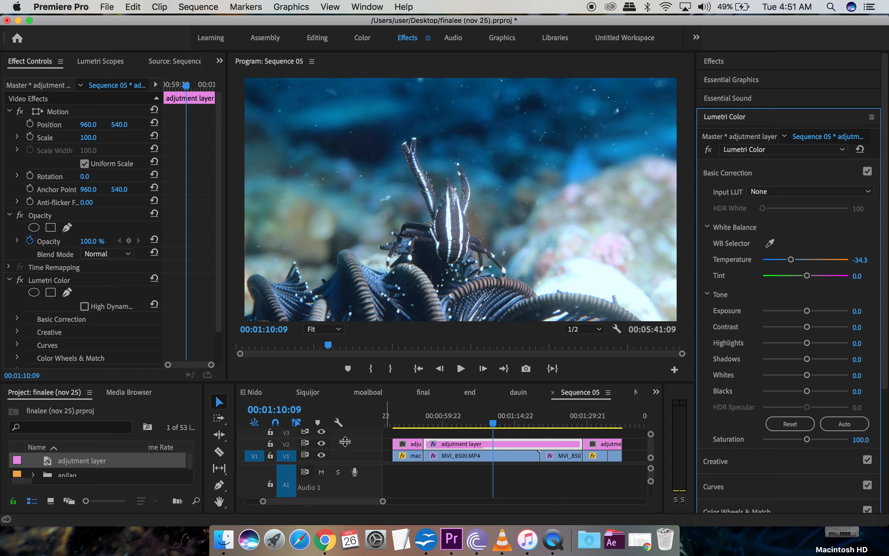
{"action": "left_click", "coordinate": [322, 444]}
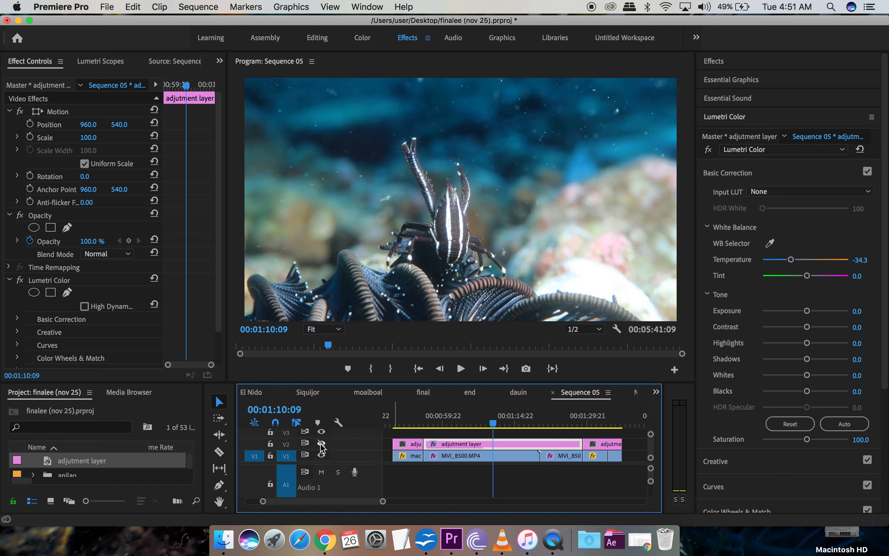
{"action": "left_click", "coordinate": [322, 444]}
{"action": "left_click", "coordinate": [322, 444]}
{"action": "left_click", "coordinate": [322, 444]}
{"action": "left_click", "coordinate": [322, 444]}
{"action": "left_click", "coordinate": [322, 444]}
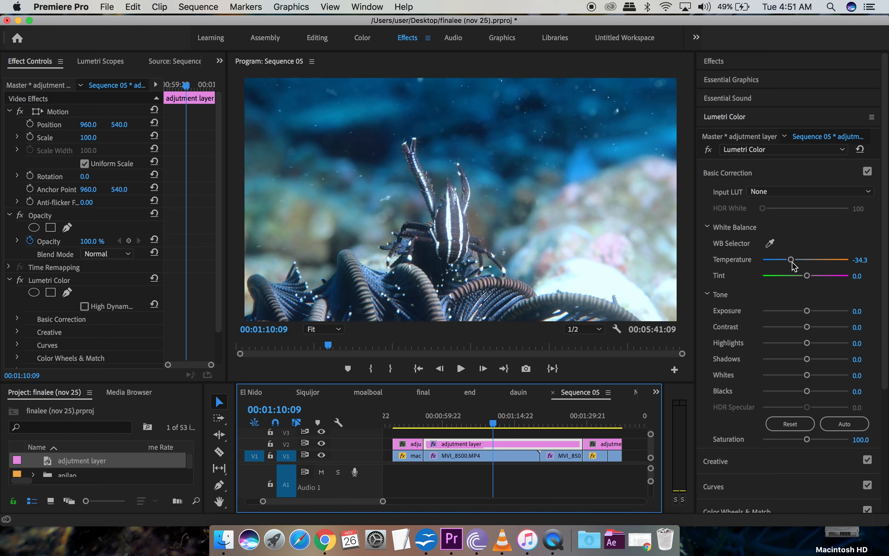
Step: Set Temperature to -28.6 and Tint to 7.1, then compare against the ungraded footage
{"action": "left_click_drag", "start_coordinate": [791, 260], "coordinate": [794, 261]}
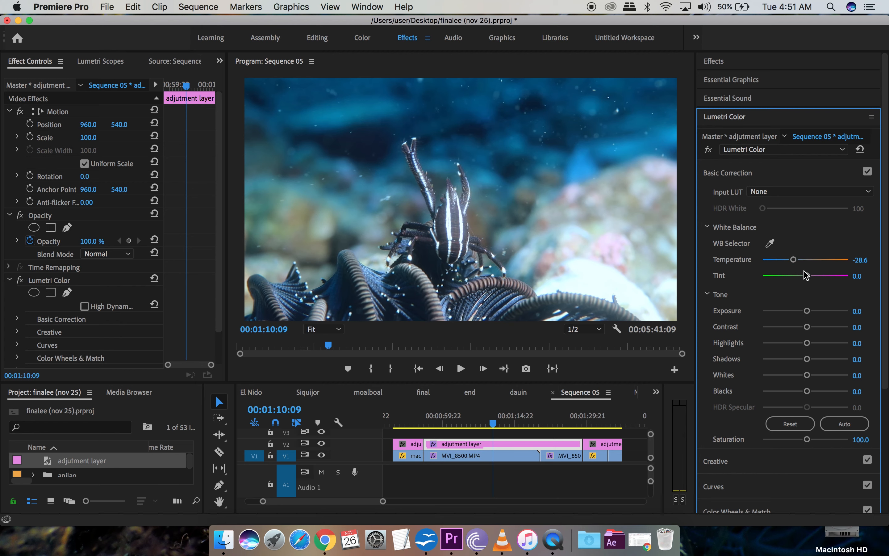
{"action": "left_click_drag", "start_coordinate": [808, 276], "coordinate": [810, 278]}
{"action": "left_click", "coordinate": [322, 444]}
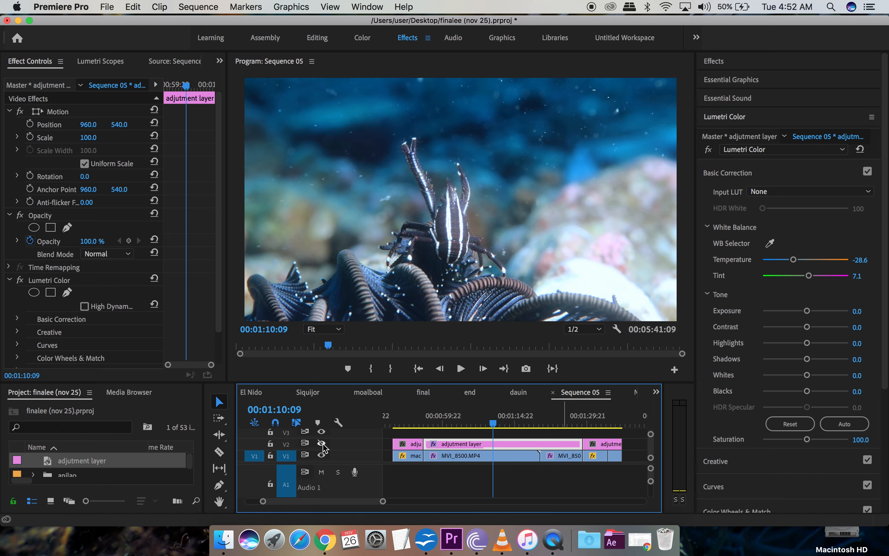
{"action": "left_click", "coordinate": [323, 444]}
Step: Set Contrast 48.6, Blacks -54.3, Whites 27.1, Highlights 21.4 and Shadows -42.9 in Basic Correction
{"action": "left_click_drag", "start_coordinate": [807, 327], "coordinate": [827, 333]}
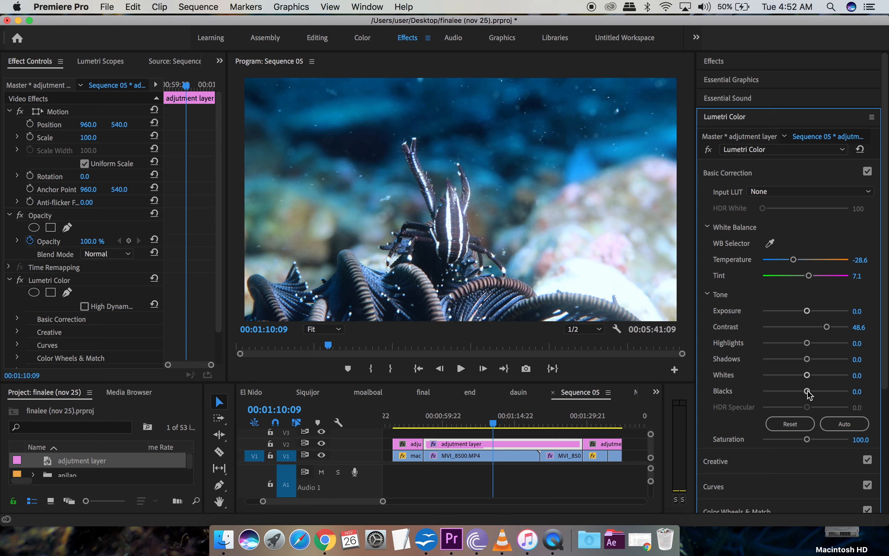
{"action": "left_click_drag", "start_coordinate": [808, 390], "coordinate": [782, 397]}
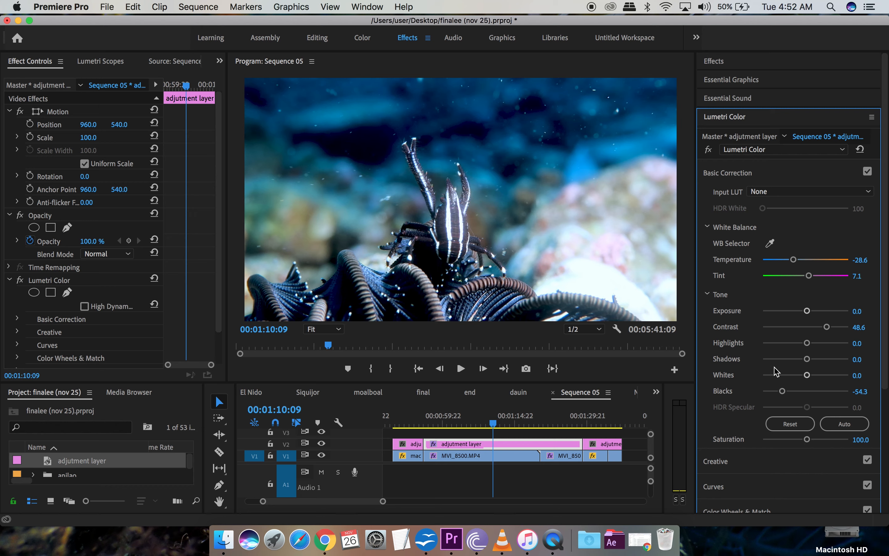
{"action": "left_click_drag", "start_coordinate": [808, 376], "coordinate": [820, 379]}
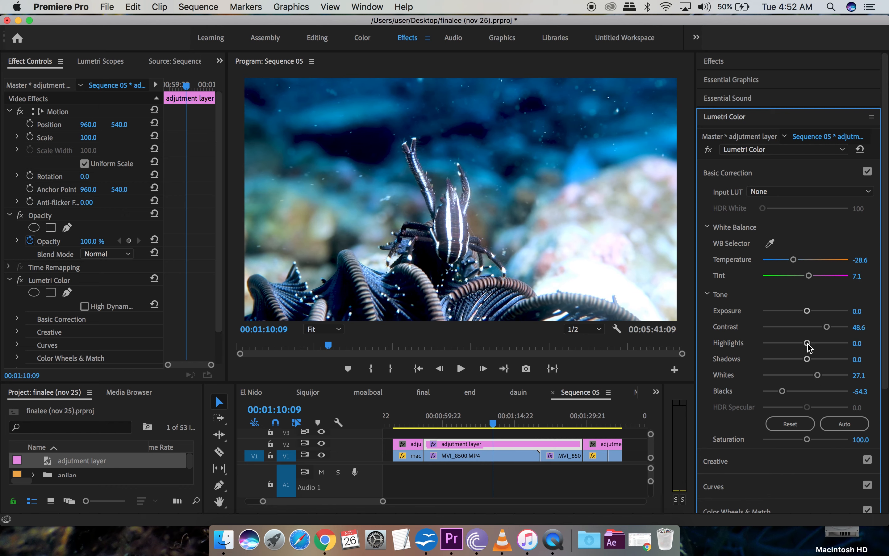
{"action": "left_click_drag", "start_coordinate": [810, 347], "coordinate": [787, 367]}
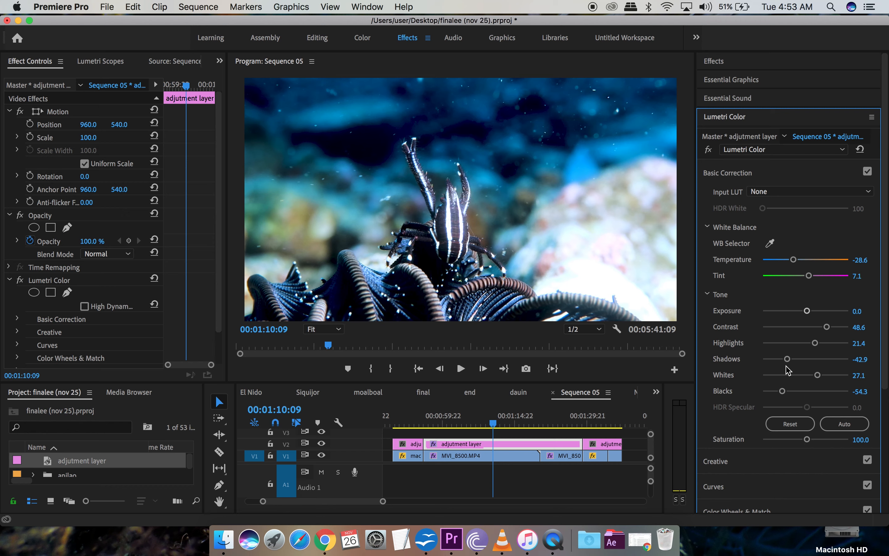
Step: Compare the grade with V2 output toggled, then jump to the macro critter 2 clip
{"action": "left_click", "coordinate": [322, 443]}
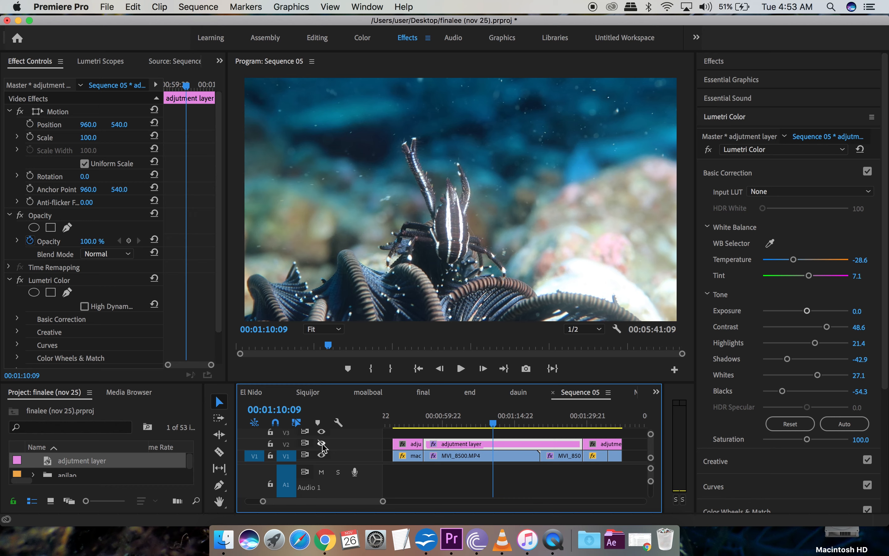
{"action": "left_click", "coordinate": [322, 444]}
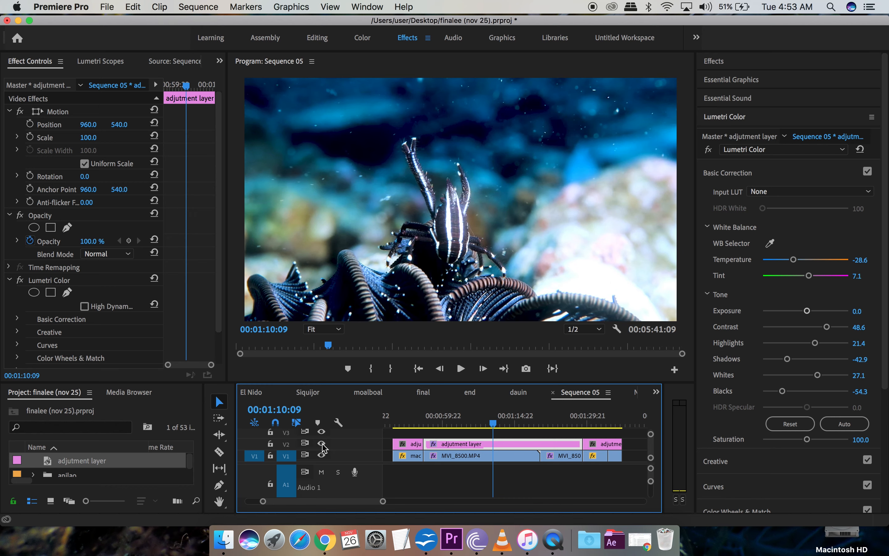
{"action": "left_click", "coordinate": [322, 444]}
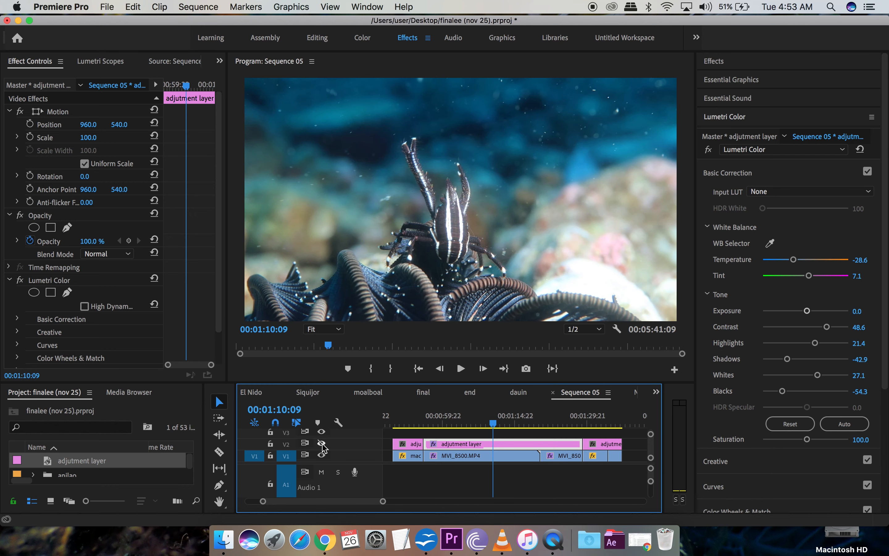
{"action": "left_click", "coordinate": [322, 443]}
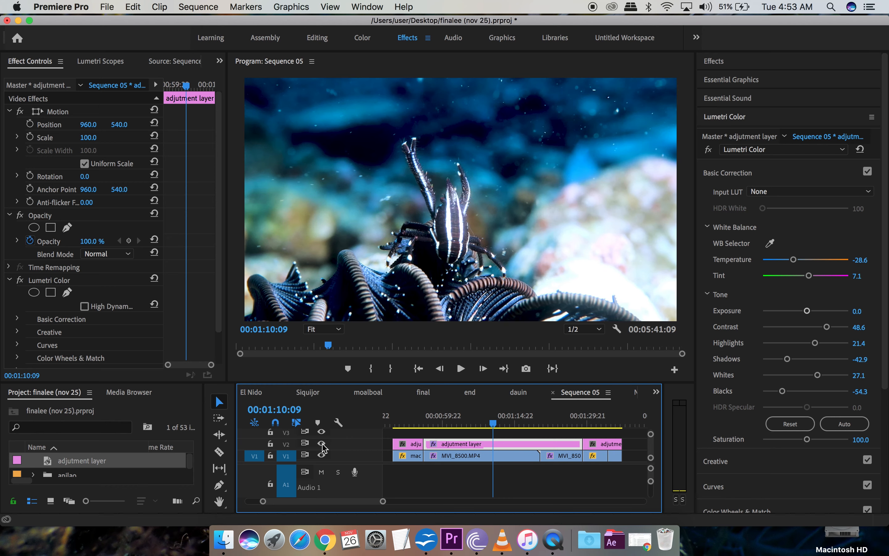
{"action": "left_click", "coordinate": [595, 425]}
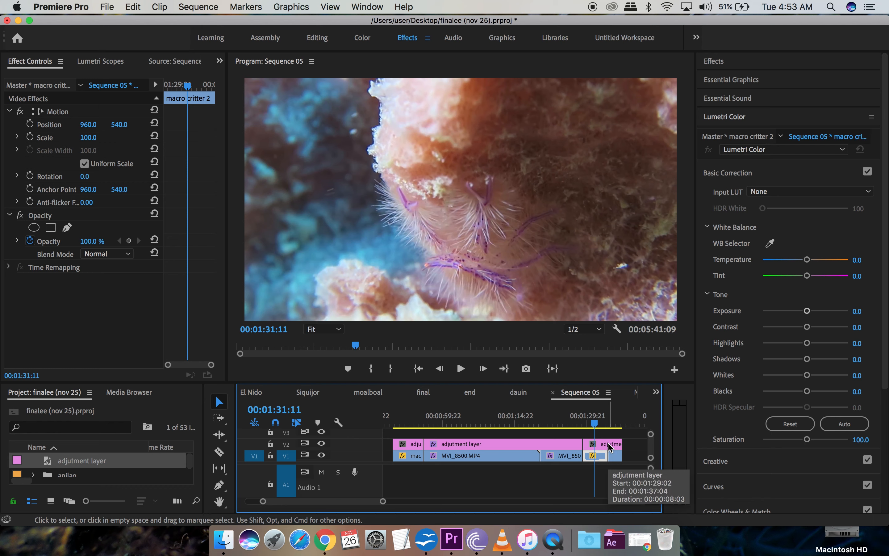
Step: On the last adjustment layer piece, set Temperature -18.6, Blacks -52.9, Contrast 50 and Whites 17.1
{"action": "left_click", "coordinate": [609, 448]}
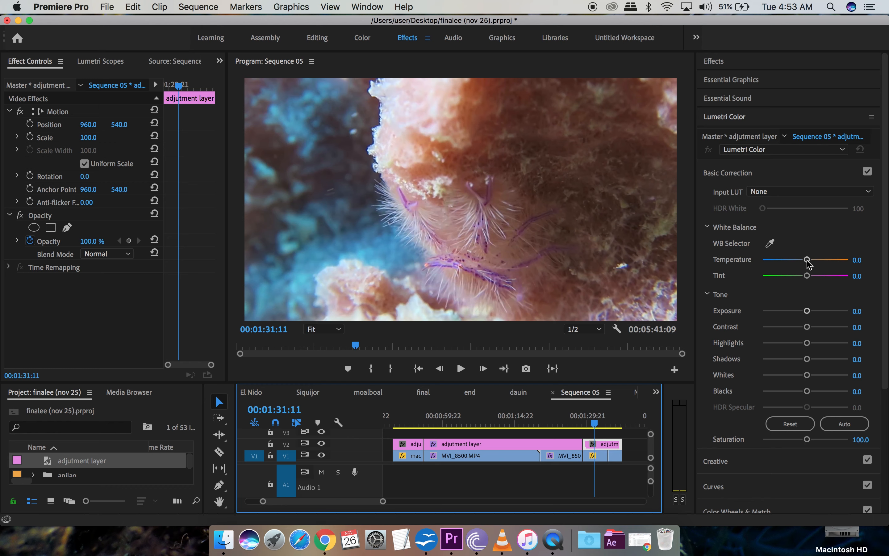
{"action": "left_click_drag", "start_coordinate": [809, 264], "coordinate": [798, 261]}
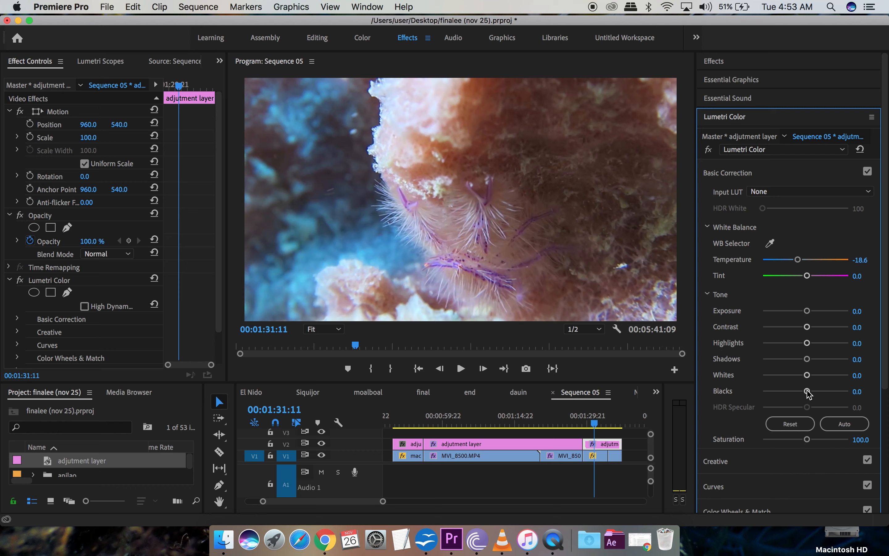
{"action": "left_click_drag", "start_coordinate": [808, 392], "coordinate": [784, 397]}
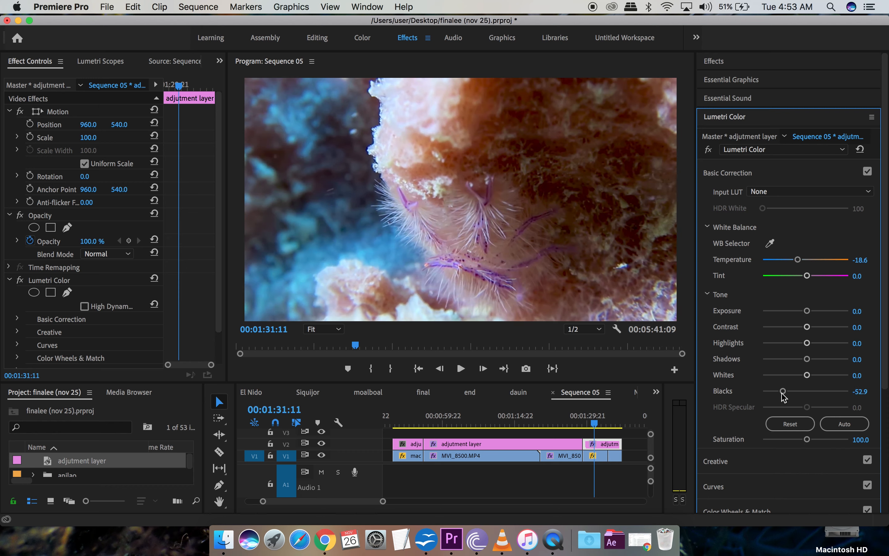
{"action": "left_click_drag", "start_coordinate": [808, 328], "coordinate": [827, 331]}
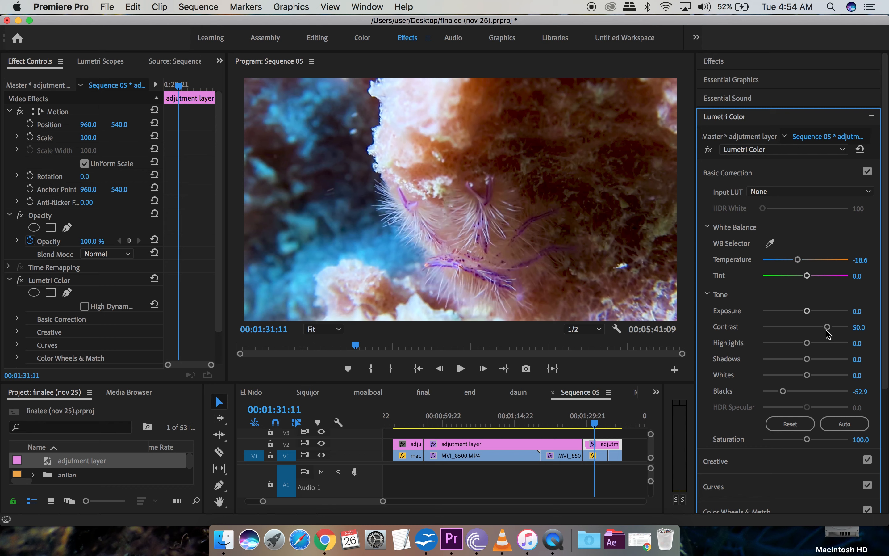
{"action": "left_click_drag", "start_coordinate": [807, 375], "coordinate": [818, 348]}
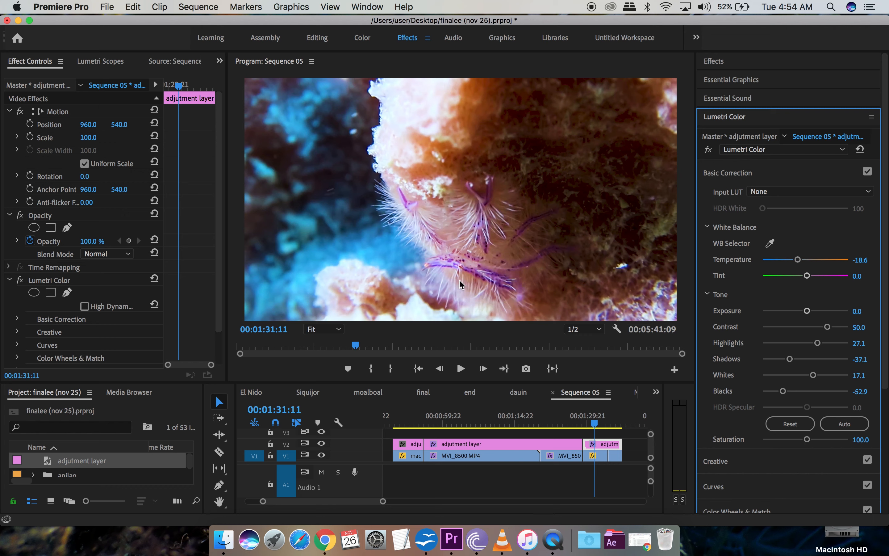
Step: Compare the last clip's grade with the ungraded footage by toggling V2 output three times
{"action": "left_click", "coordinate": [322, 444]}
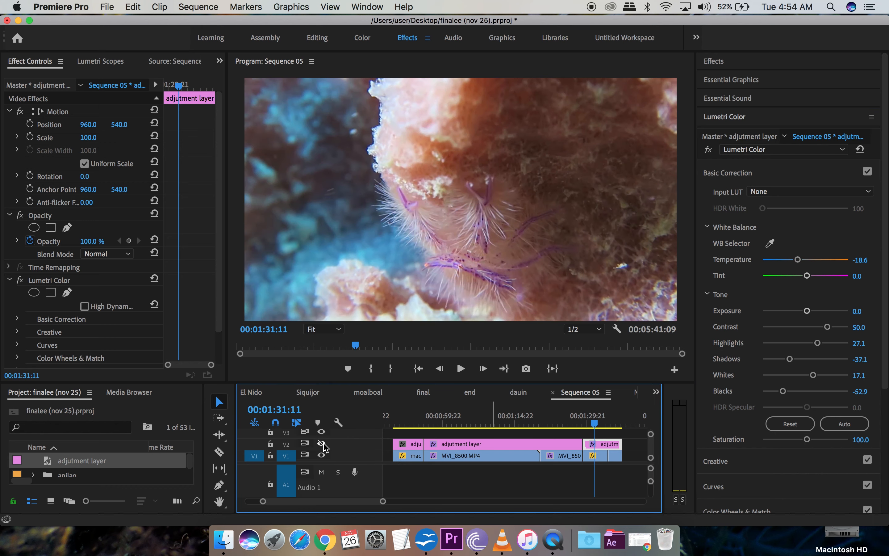
{"action": "left_click", "coordinate": [323, 443]}
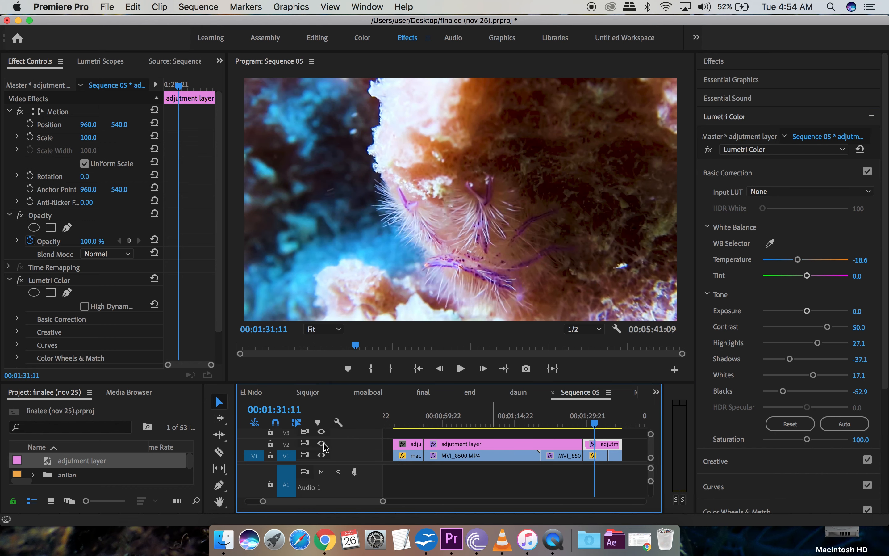
{"action": "left_click", "coordinate": [323, 444]}
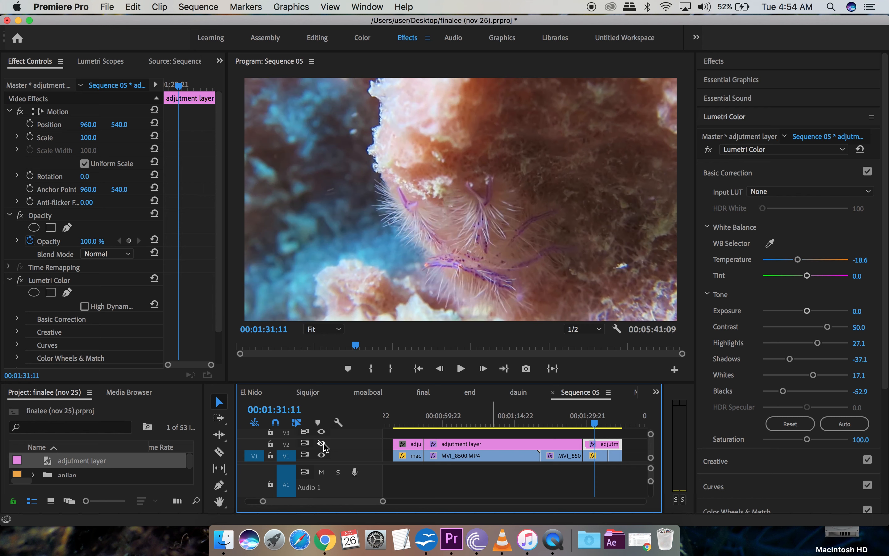
{"action": "left_click", "coordinate": [323, 444]}
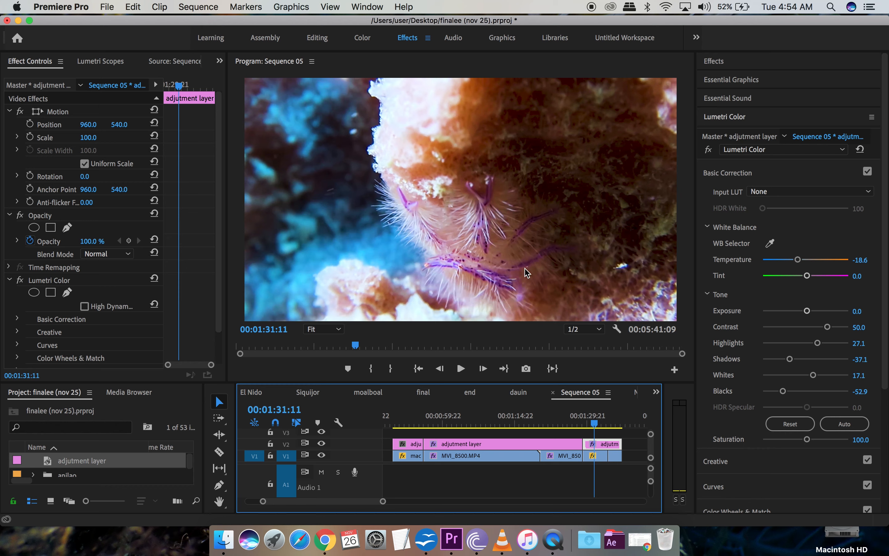
{"action": "left_click", "coordinate": [322, 444]}
{"action": "left_click", "coordinate": [322, 444]}
Step: Compare again at 01:35:22, then move to the feather star clip at 00:53:09
{"action": "left_click", "coordinate": [616, 424]}
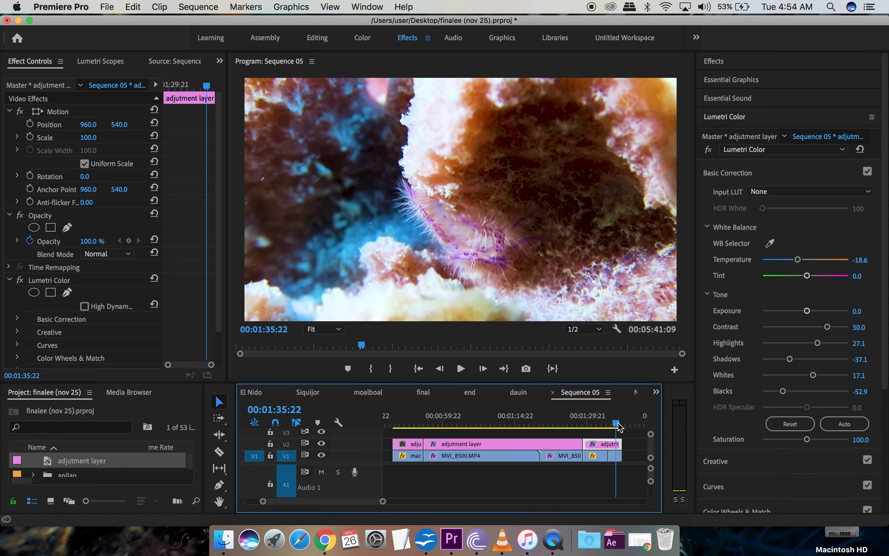
{"action": "left_click", "coordinate": [322, 444]}
{"action": "left_click", "coordinate": [322, 444]}
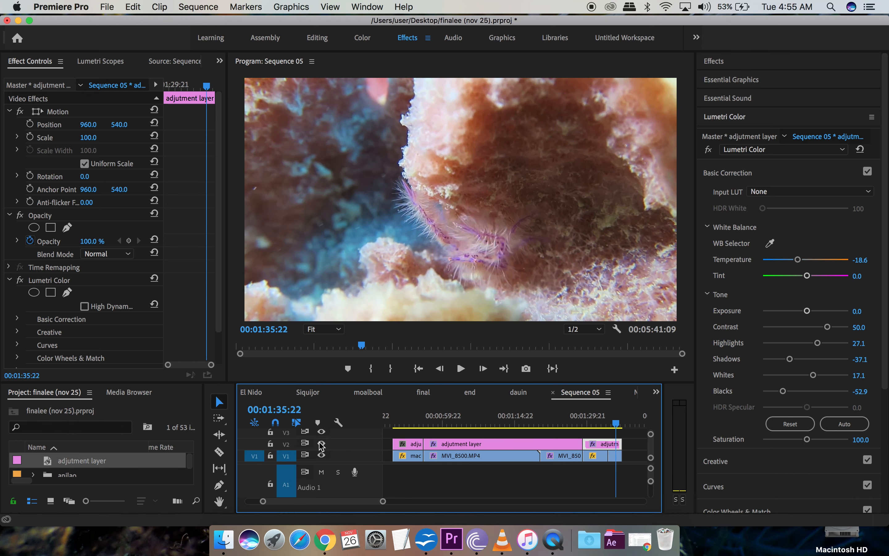
{"action": "left_click", "coordinate": [412, 426]}
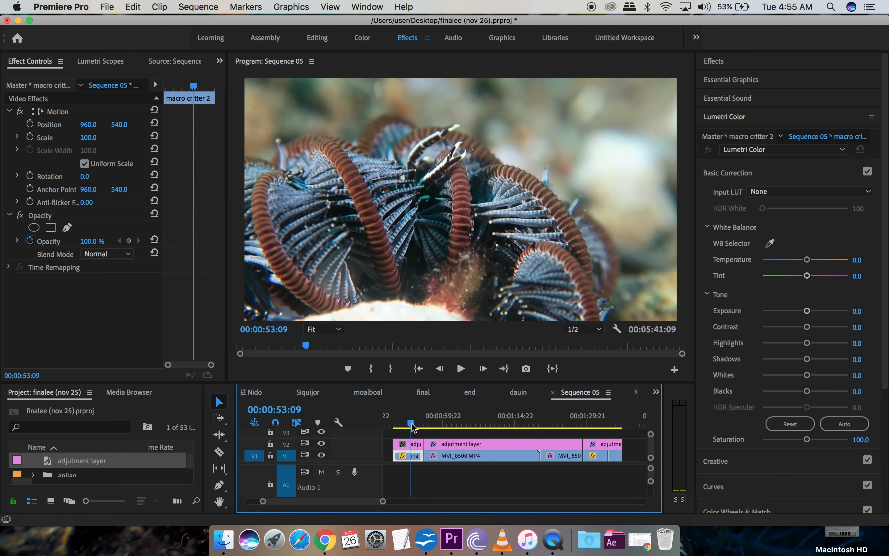
Step: On the short adjustment layer, cool Temperature to -32.9, crush the blacks and add contrast
{"action": "left_click", "coordinate": [415, 447]}
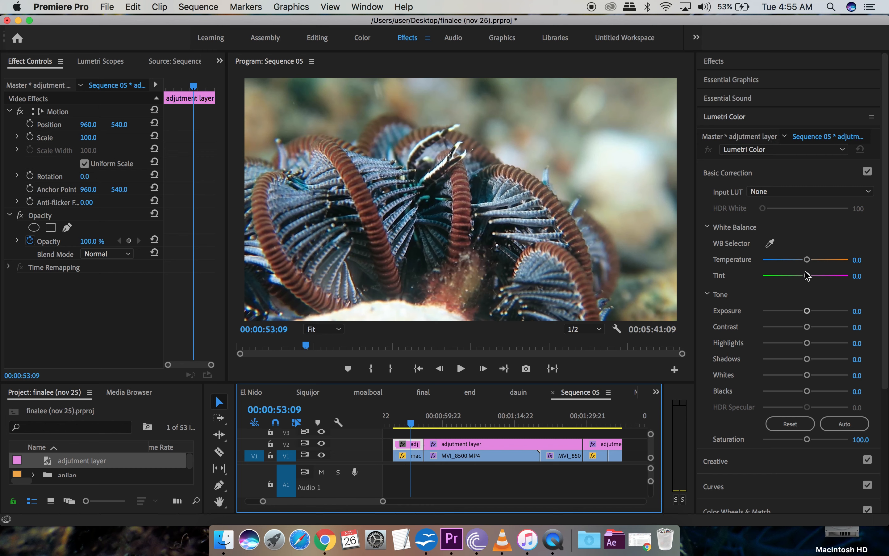
{"action": "left_click_drag", "start_coordinate": [810, 258], "coordinate": [791, 259]}
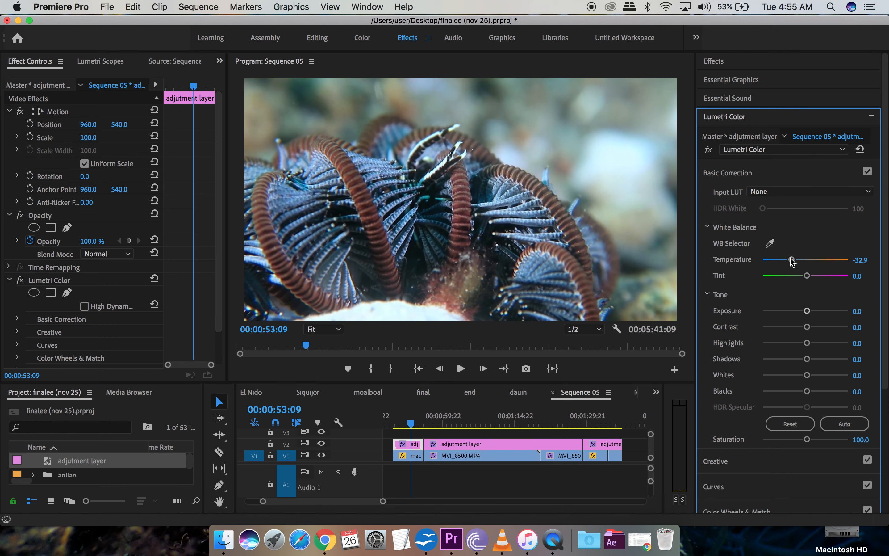
{"action": "left_click", "coordinate": [322, 443]}
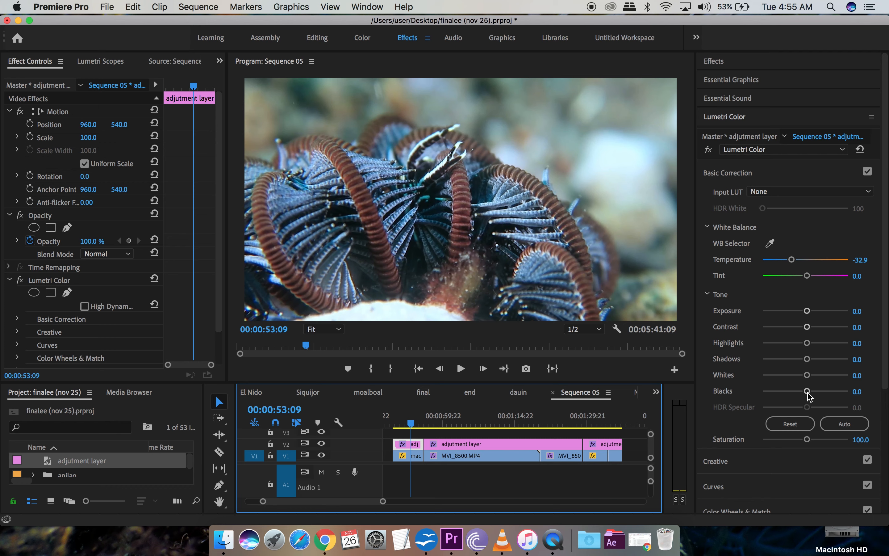
{"action": "left_click_drag", "start_coordinate": [809, 396], "coordinate": [788, 396]}
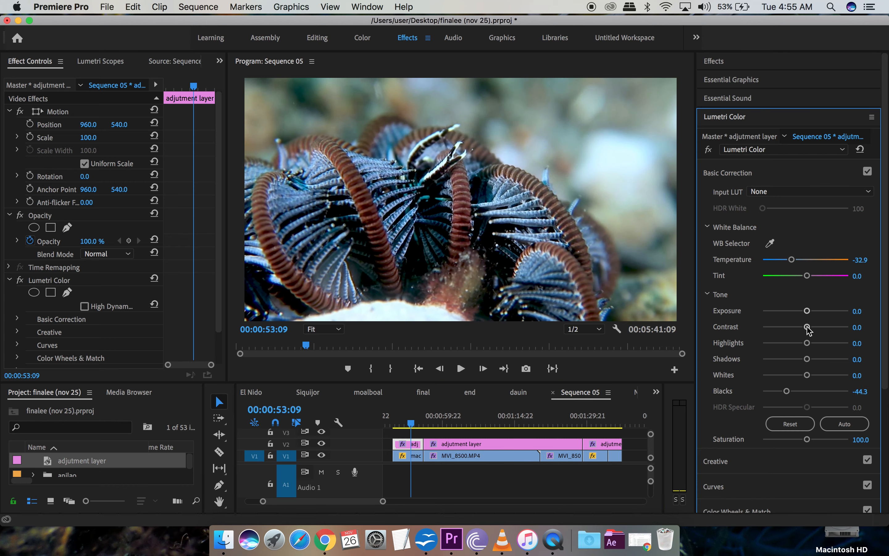
{"action": "left_click_drag", "start_coordinate": [807, 327], "coordinate": [820, 344]}
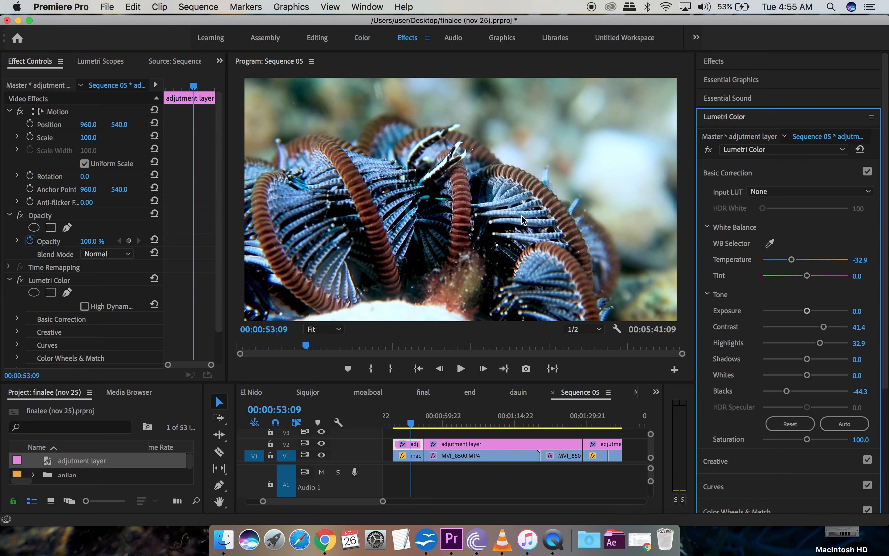
Step: Select the adjustment layer above the critter clip and set its Shadows to -22.9
{"action": "left_click", "coordinate": [466, 427]}
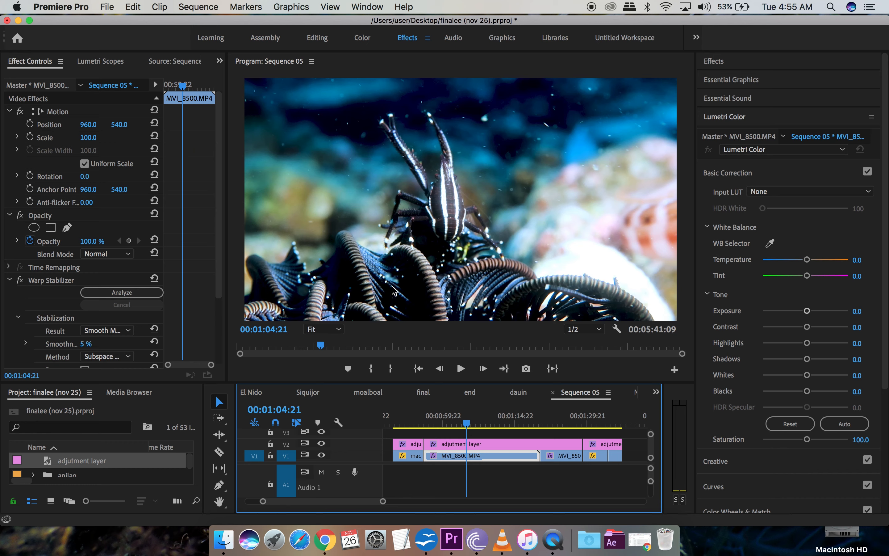
{"action": "left_click", "coordinate": [406, 425]}
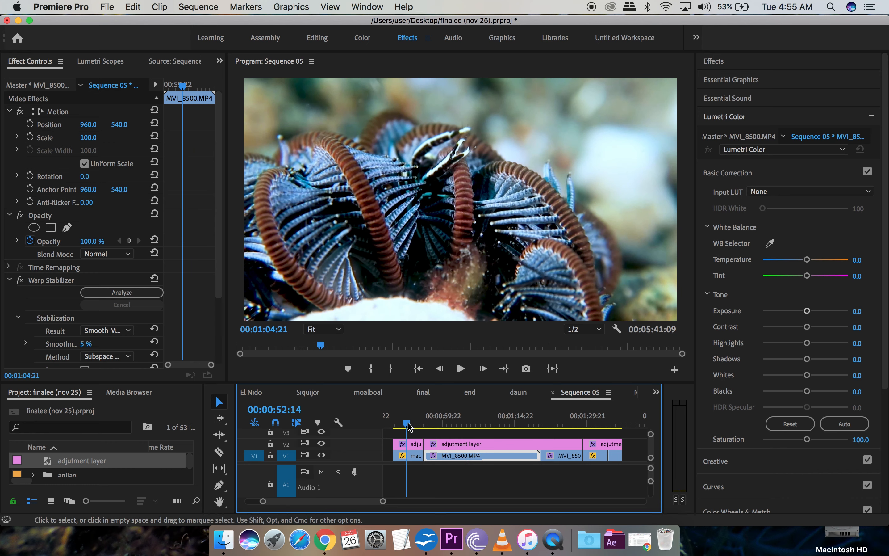
{"action": "left_click", "coordinate": [414, 446]}
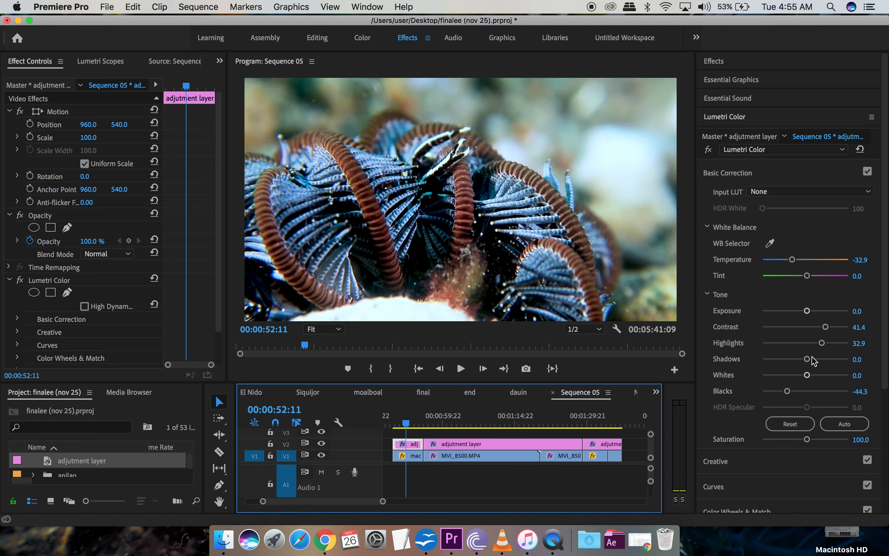
{"action": "left_click_drag", "start_coordinate": [808, 360], "coordinate": [796, 364]}
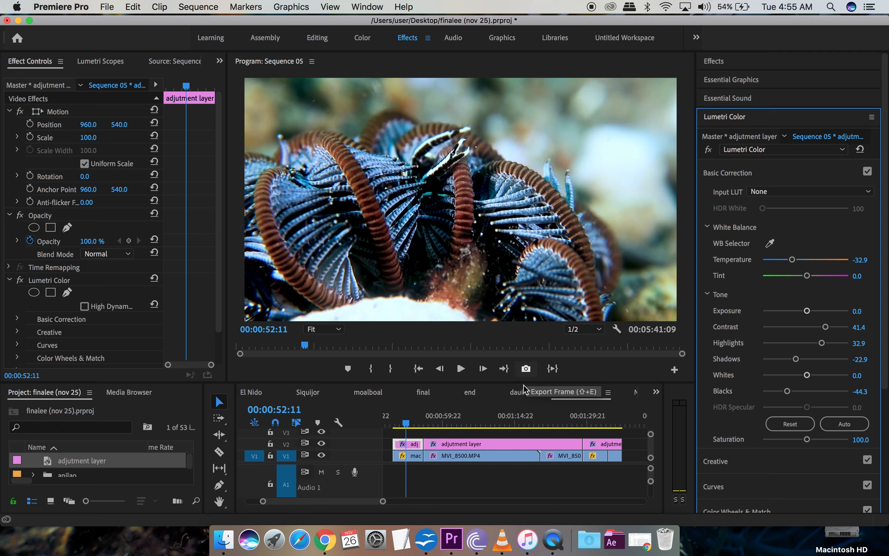
{"action": "left_click", "coordinate": [527, 372]}
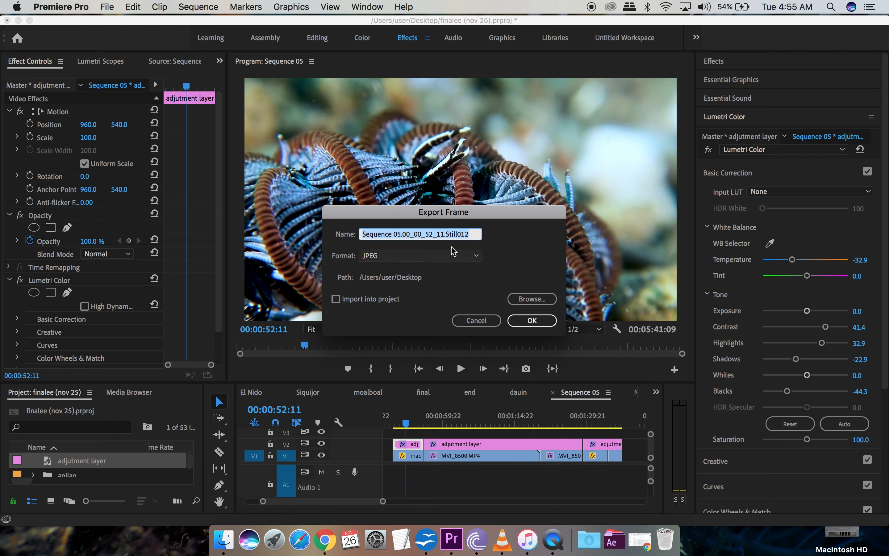
Step: Export the 00:00:52:11 frame as a JPEG to the Desktop path
{"action": "left_click", "coordinate": [532, 321]}
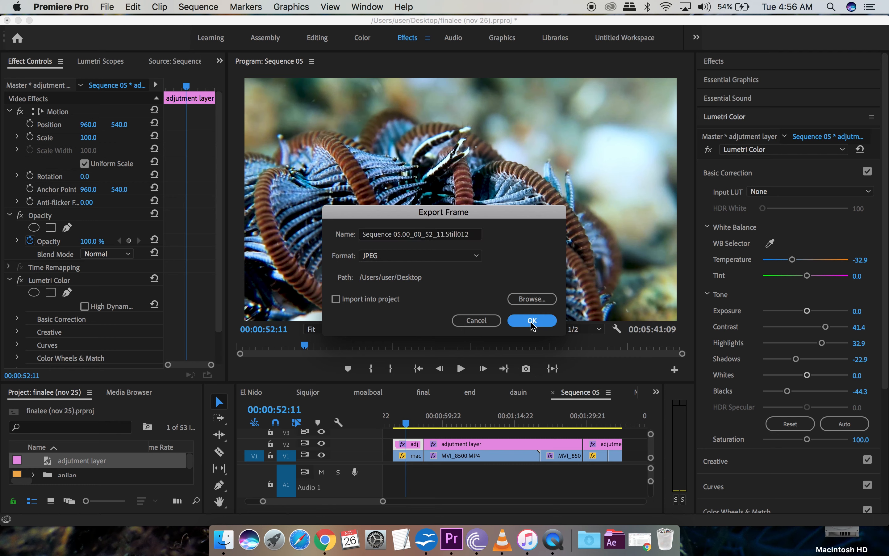
{"action": "left_click", "coordinate": [533, 320]}
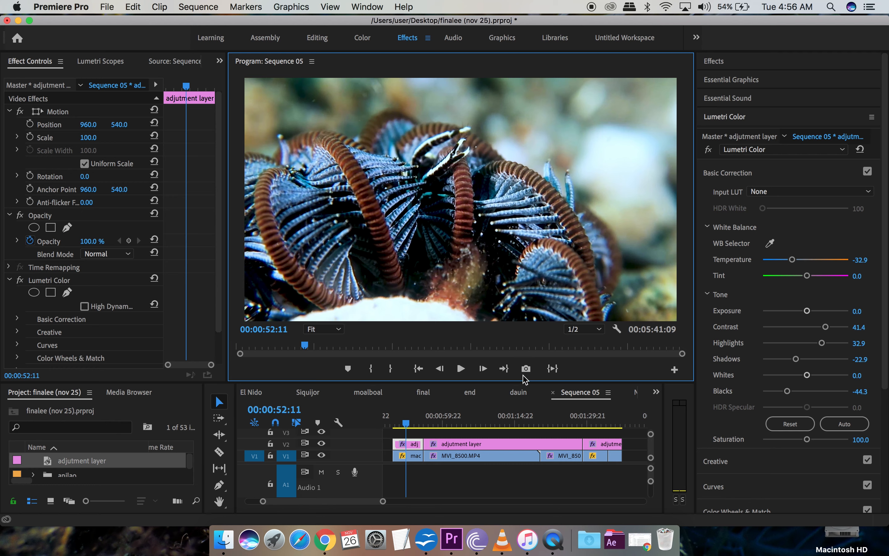
Step: Reframe macro critter 2 with Scale 118 and Position 1077, 601, then park on MVI_8500.MP4
{"action": "left_click", "coordinate": [414, 460]}
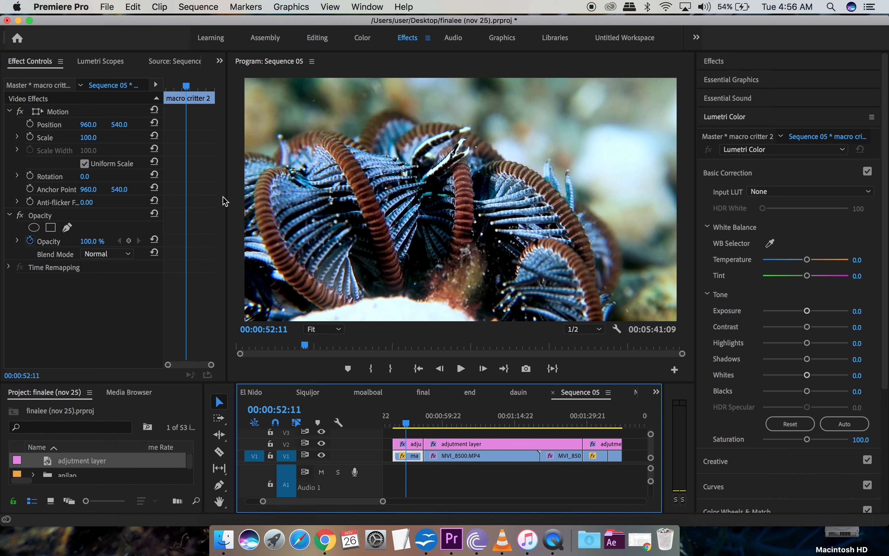
{"action": "left_click_drag", "start_coordinate": [228, 201], "coordinate": [305, 200]}
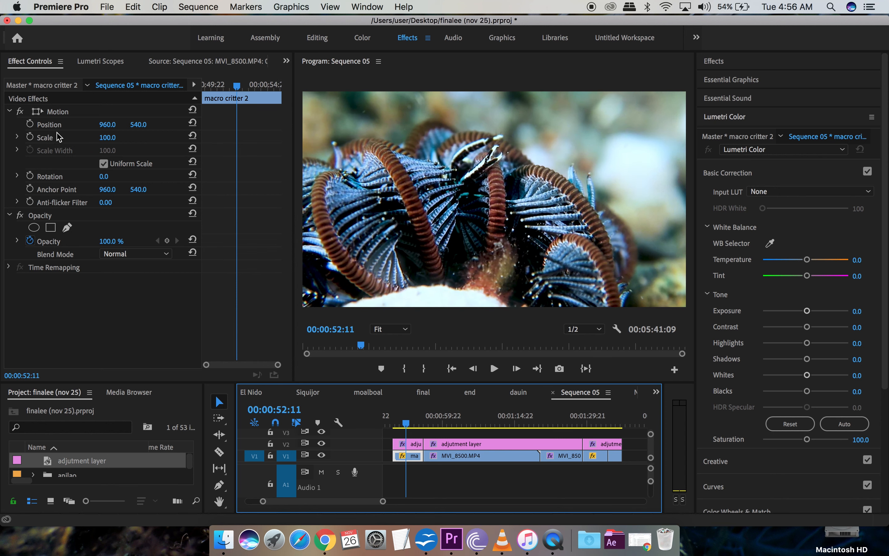
{"action": "left_click_drag", "start_coordinate": [109, 141], "coordinate": [115, 141]}
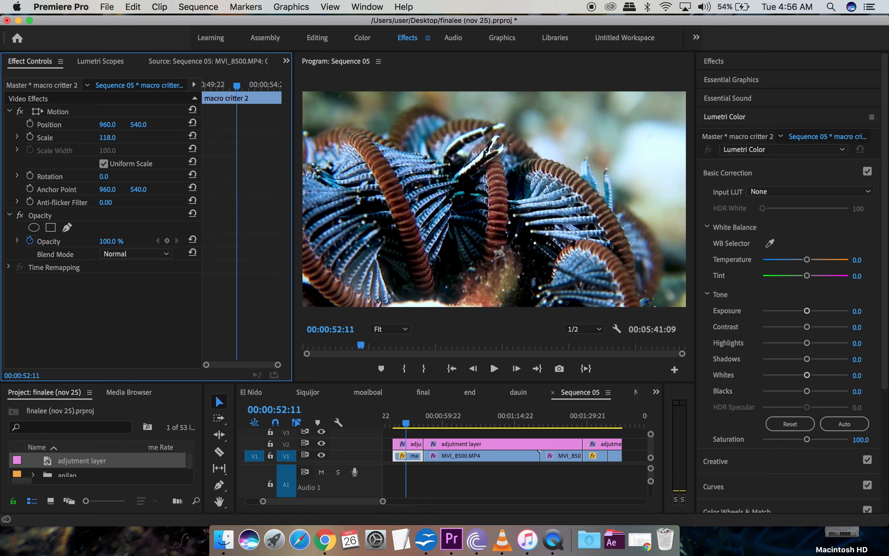
{"action": "left_click_drag", "start_coordinate": [108, 124], "coordinate": [124, 124]}
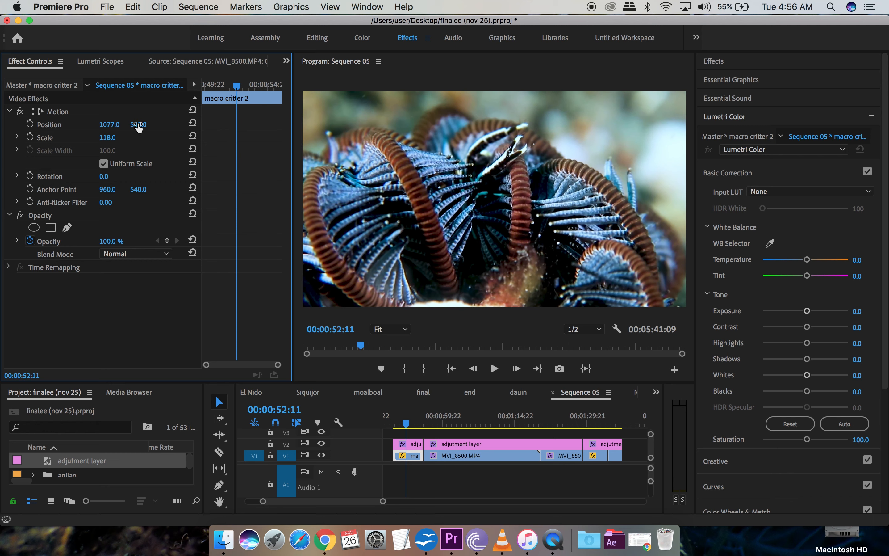
{"action": "mouse_move", "coordinate": [138, 124]}
{"action": "left_mouse_down"}
{"action": "mouse_move", "coordinate": [155, 124]}
{"action": "mouse_move", "coordinate": [145, 125]}
{"action": "left_mouse_up"}
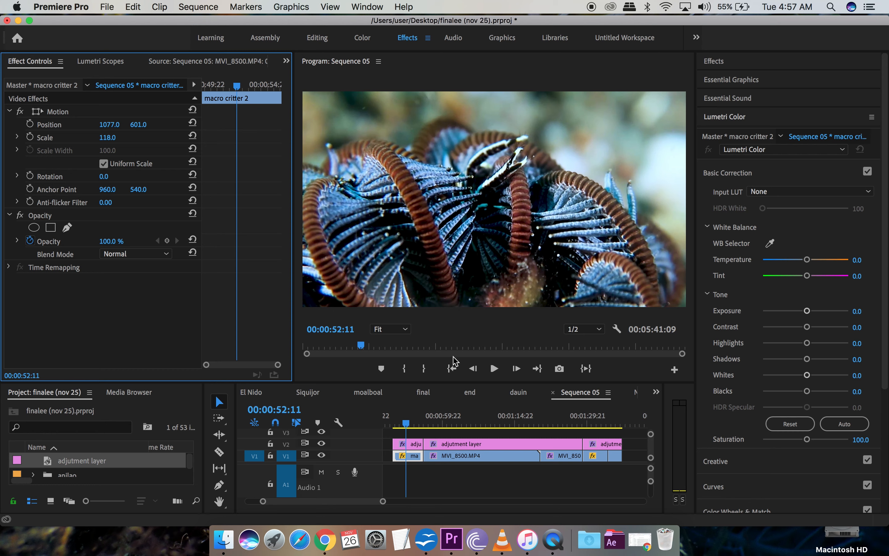
{"action": "left_click", "coordinate": [446, 426]}
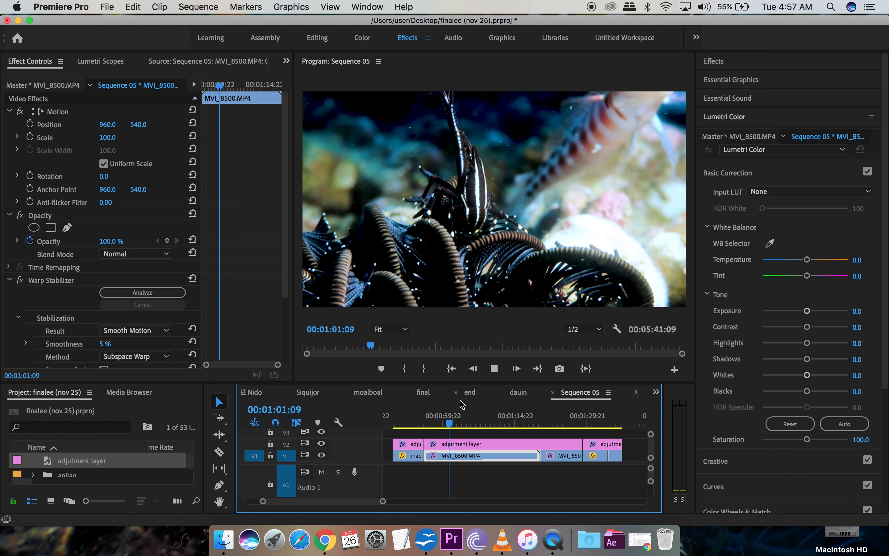
Step: Play through the MVI_8500 and MVI_8501 clips and stop the playhead at 00:01:28:07
{"action": "key", "text": "space"}
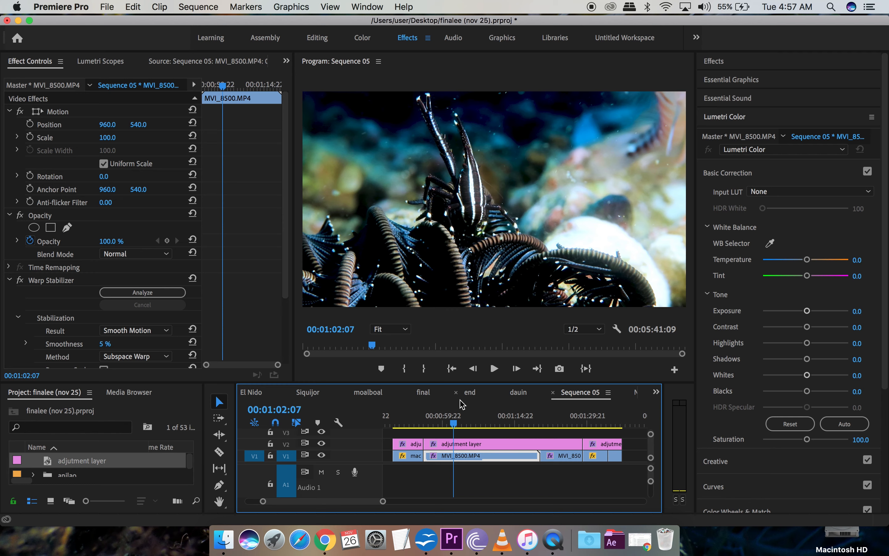
{"action": "key", "text": "space"}
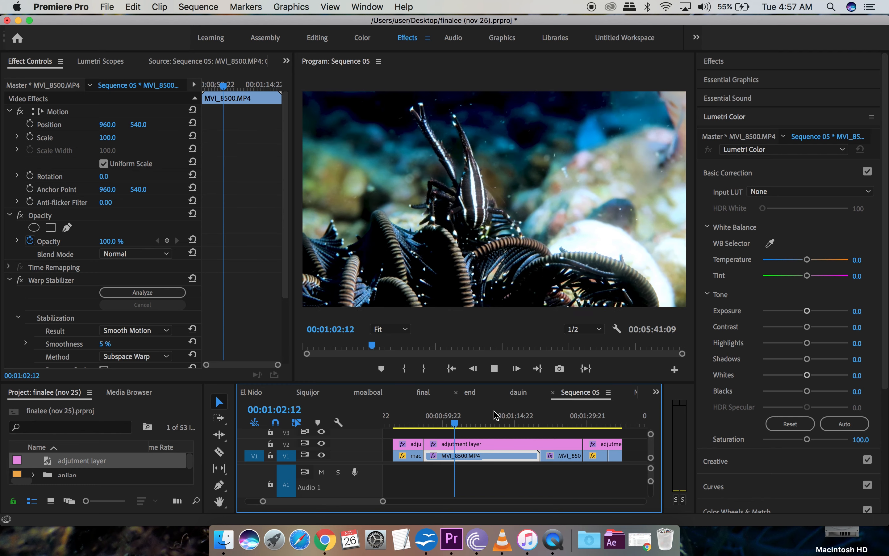
{"action": "left_click", "coordinate": [558, 423]}
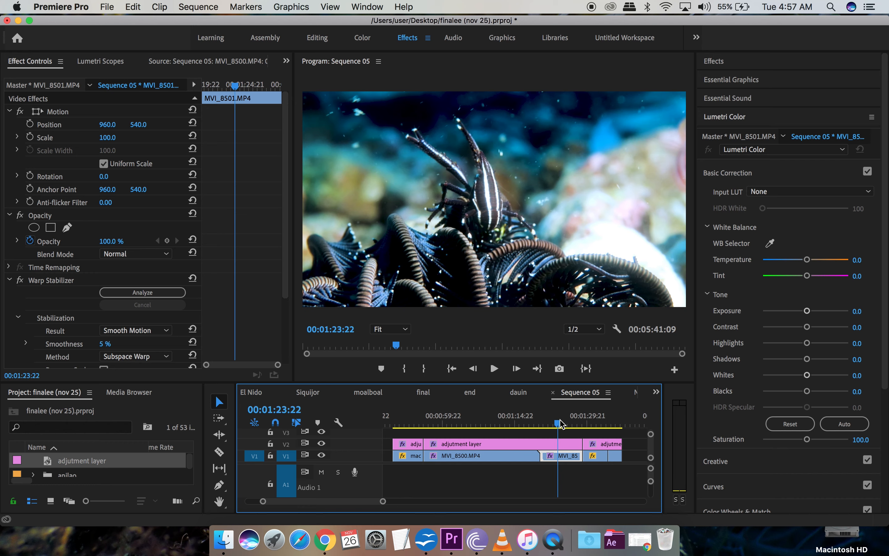
{"action": "key", "text": "space"}
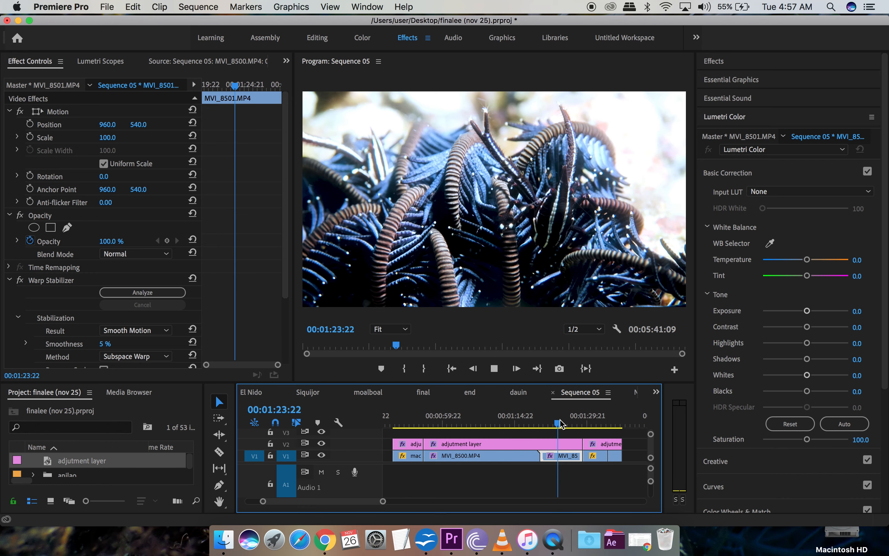
{"action": "key", "text": "space"}
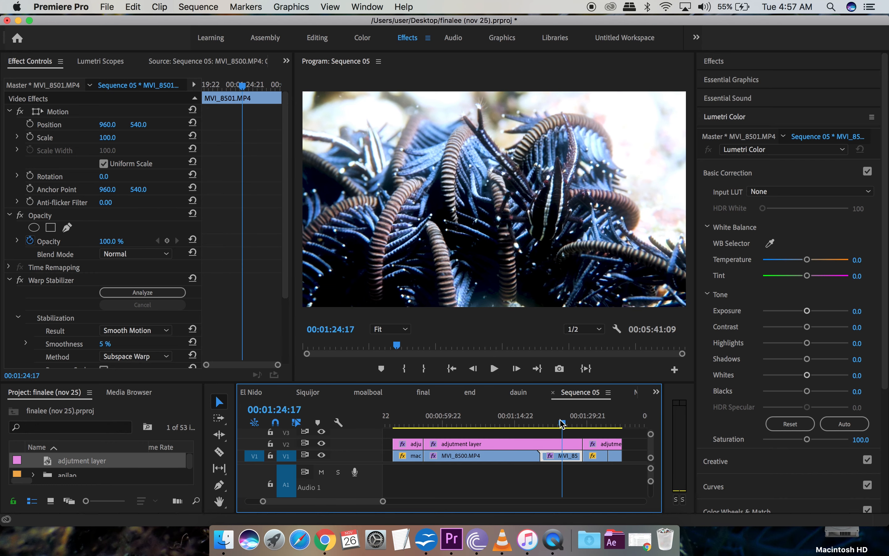
{"action": "key", "text": "space"}
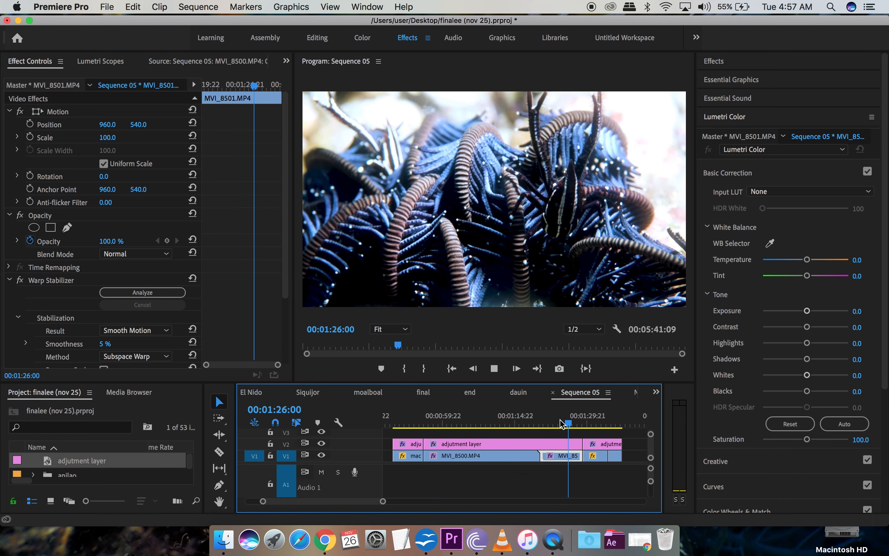
{"action": "key", "text": "space"}
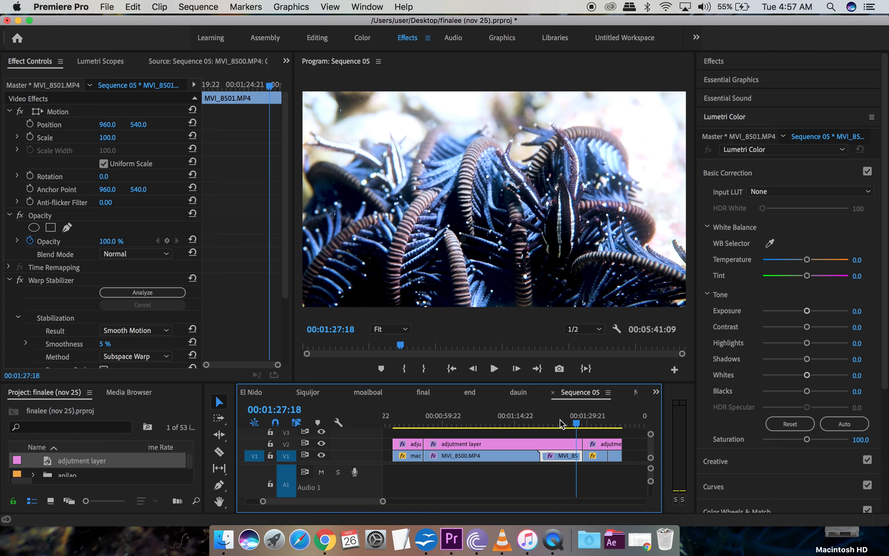
{"action": "key", "text": "space"}
{"action": "key", "text": "space"}
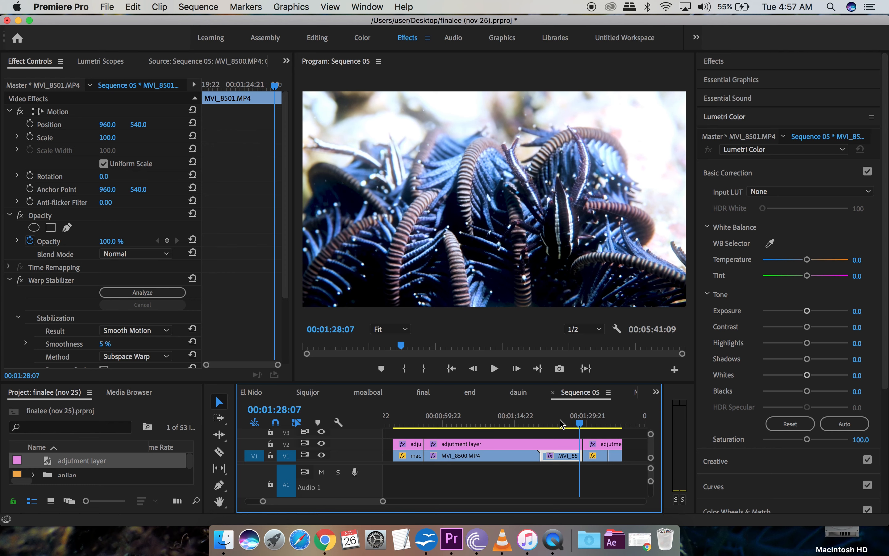
{"action": "left_click", "coordinate": [219, 452]}
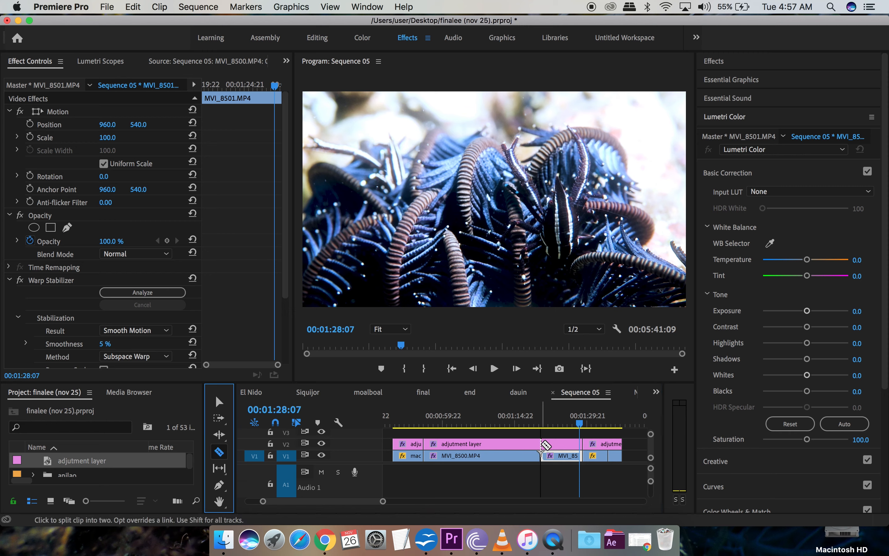
Step: Split the V2 adjustment layer at 00:01:28:07 and select the new piece
{"action": "left_click", "coordinate": [541, 444]}
{"action": "left_click", "coordinate": [219, 402]}
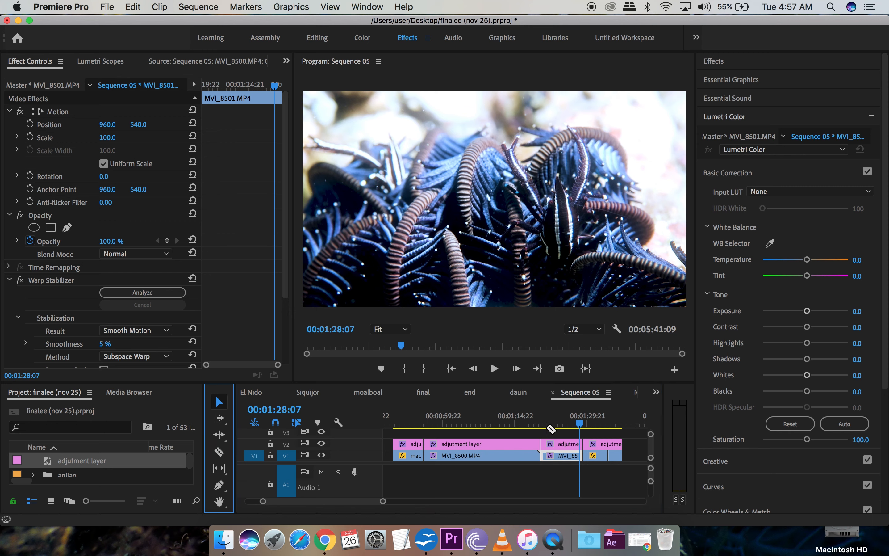
{"action": "left_click", "coordinate": [566, 446]}
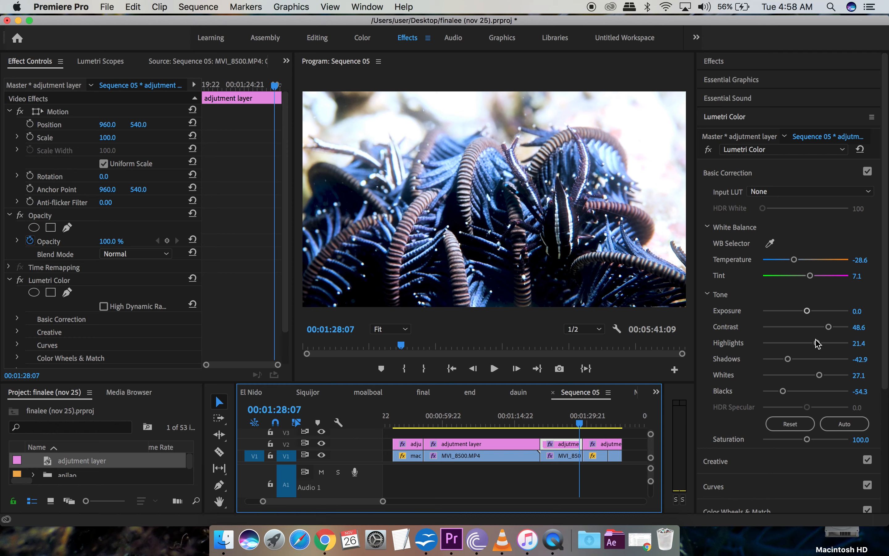
Step: Grade the piece with Highlights -2.9, Exposure -0.1 and Whites 25.7, comparing with V2 hidden
{"action": "left_click_drag", "start_coordinate": [819, 348], "coordinate": [805, 382]}
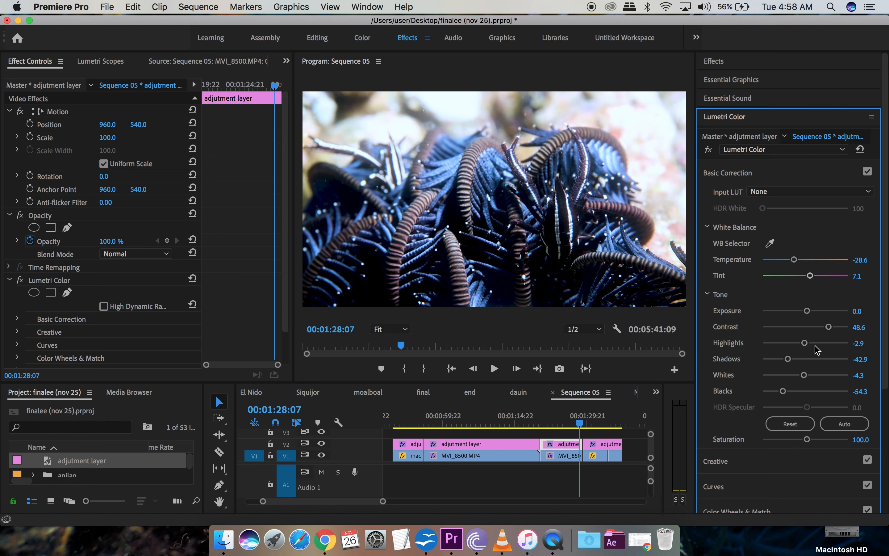
{"action": "left_click_drag", "start_coordinate": [808, 310], "coordinate": [810, 311]}
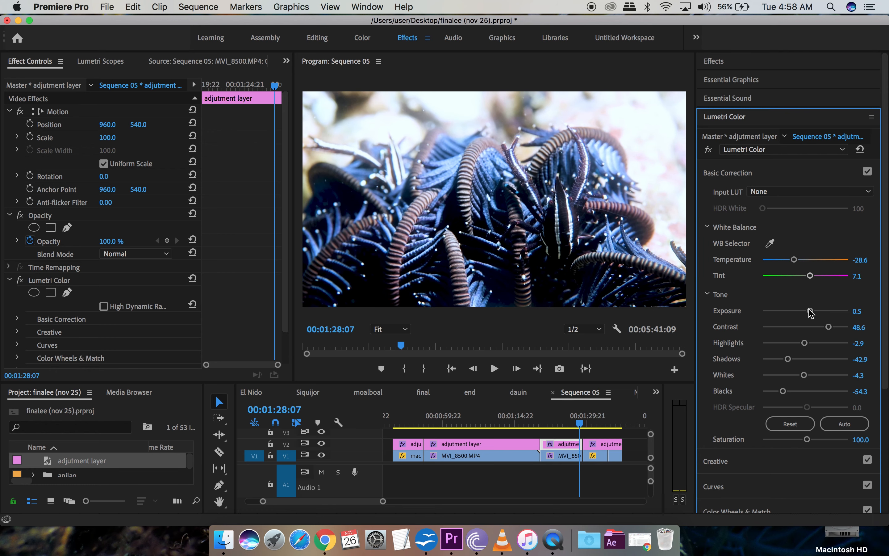
{"action": "left_click_drag", "start_coordinate": [811, 312], "coordinate": [806, 314]}
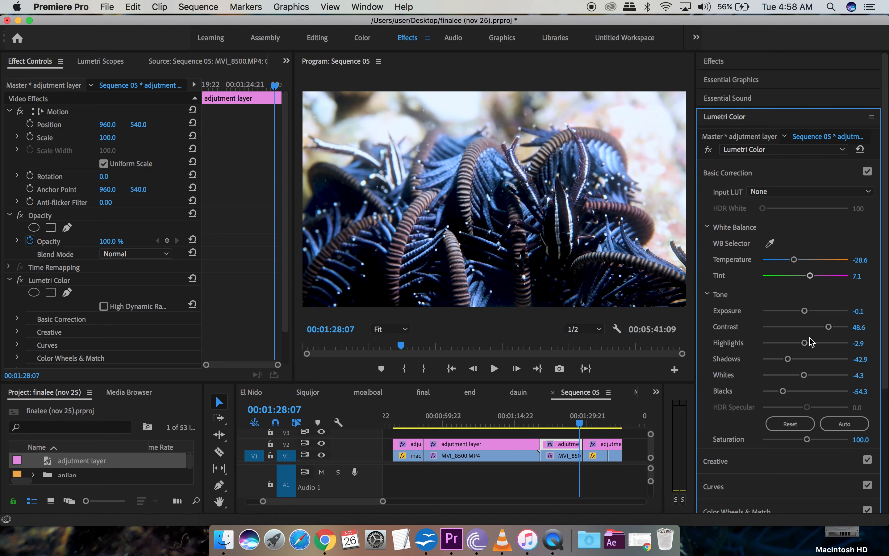
{"action": "left_click_drag", "start_coordinate": [804, 375], "coordinate": [815, 376]}
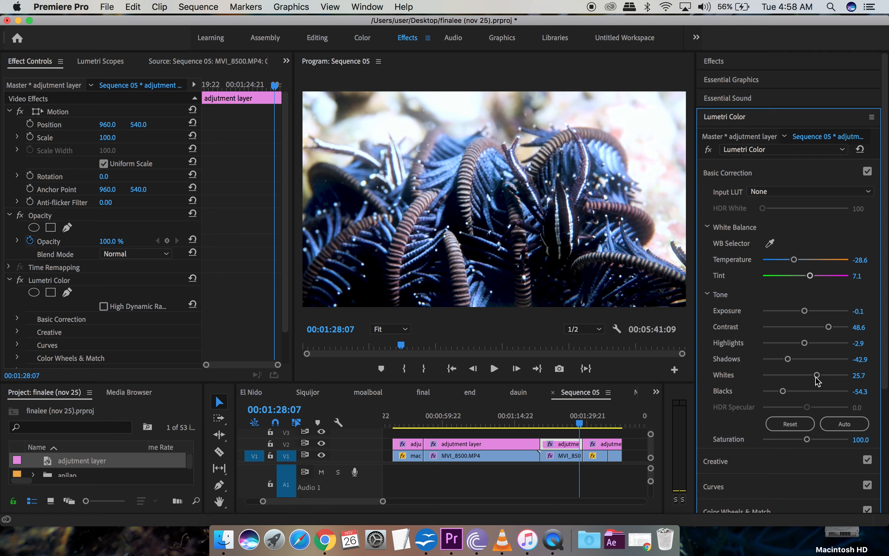
{"action": "left_click", "coordinate": [323, 445]}
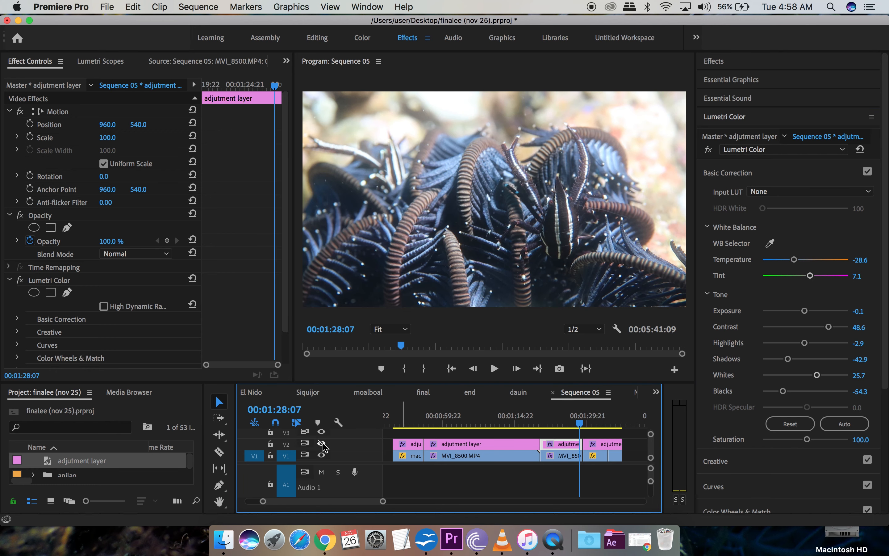
{"action": "left_click", "coordinate": [323, 444]}
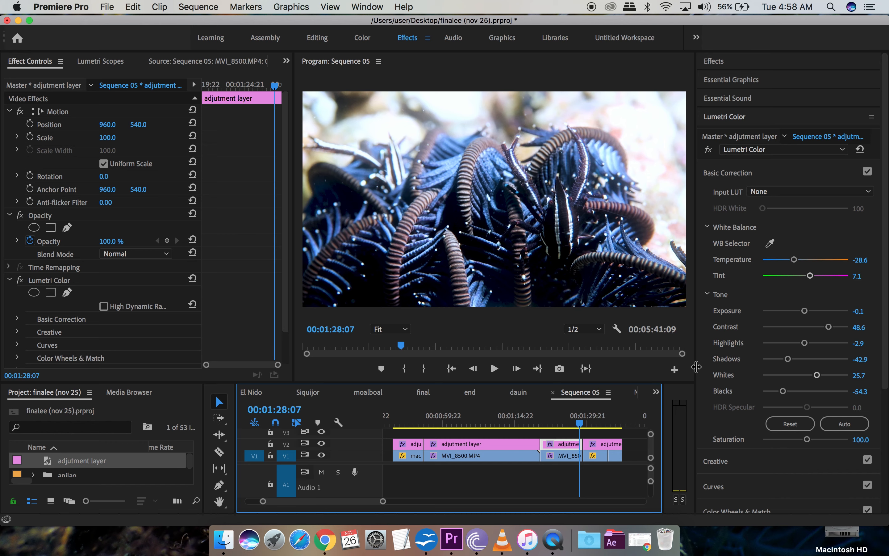
Step: Enlarge the program monitor and timeline, with the playhead back at 00:00:51:17
{"action": "left_click_drag", "start_coordinate": [697, 367], "coordinate": [884, 367]}
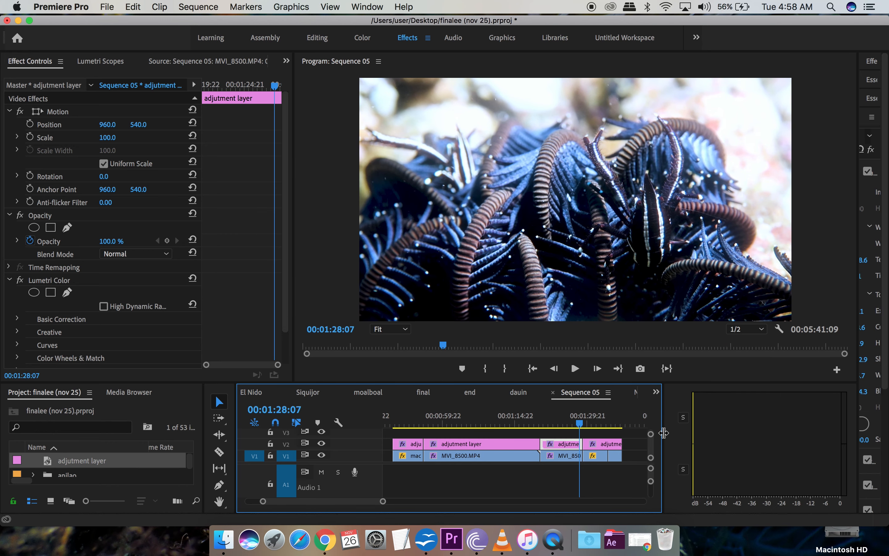
{"action": "left_click_drag", "start_coordinate": [664, 433], "coordinate": [827, 434]}
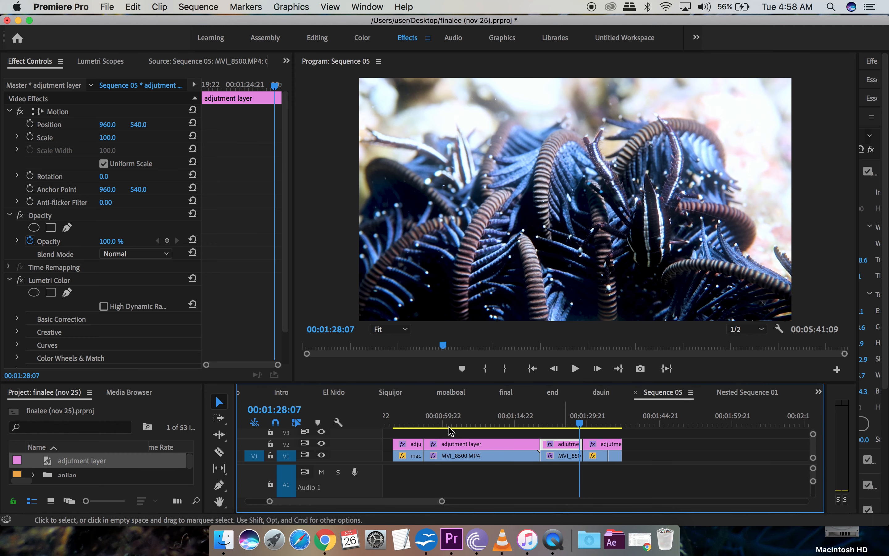
{"action": "left_click", "coordinate": [403, 424]}
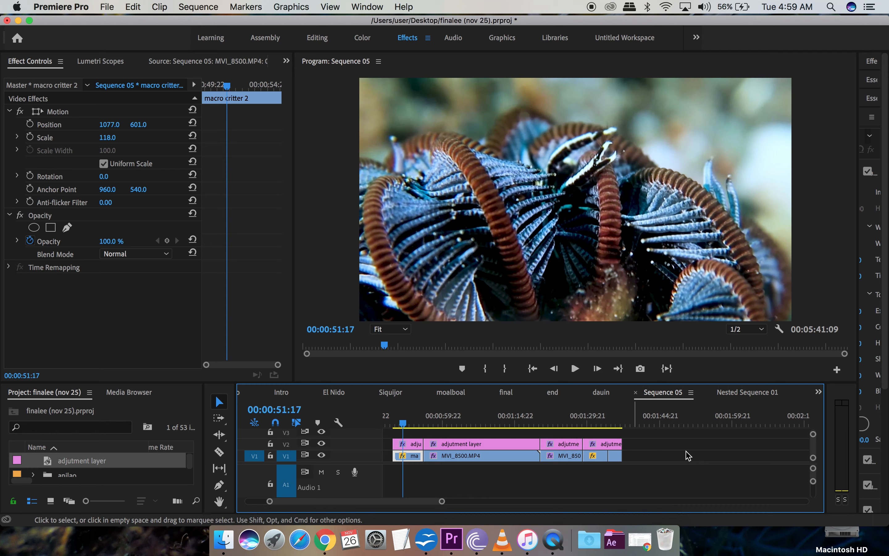
Step: Slide the A1 music clips about 00:02:36:08 earlier, beneath the crinoid video clips
{"action": "scroll", "coordinate": [709, 478], "scroll_direction": "right", "scroll_amount": 10}
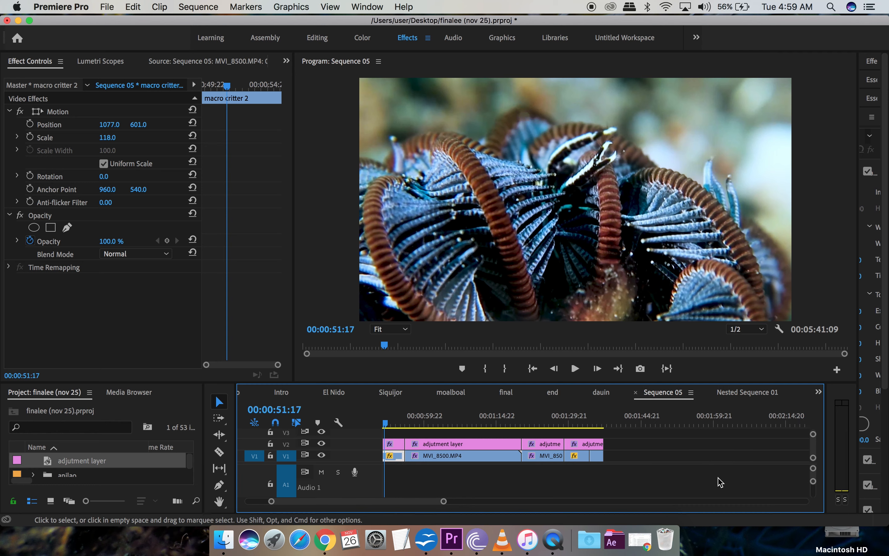
{"action": "scroll", "coordinate": [720, 482], "scroll_direction": "right", "scroll_amount": 3}
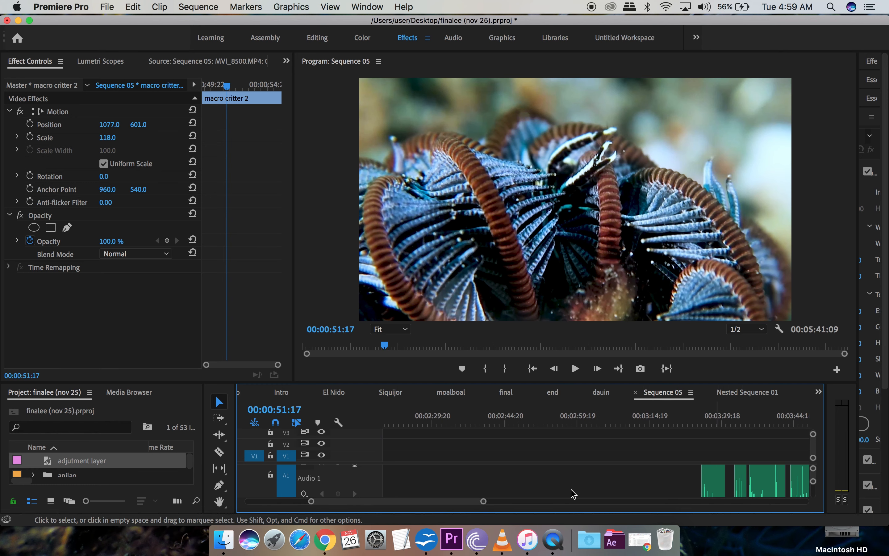
{"action": "left_click_drag", "start_coordinate": [483, 503], "coordinate": [468, 489]}
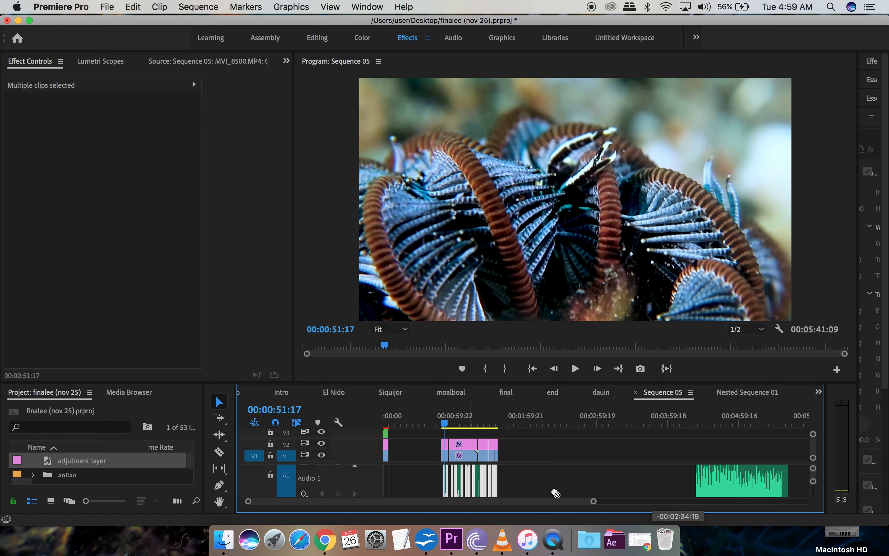
{"action": "left_click_drag", "start_coordinate": [594, 504], "coordinate": [512, 506]}
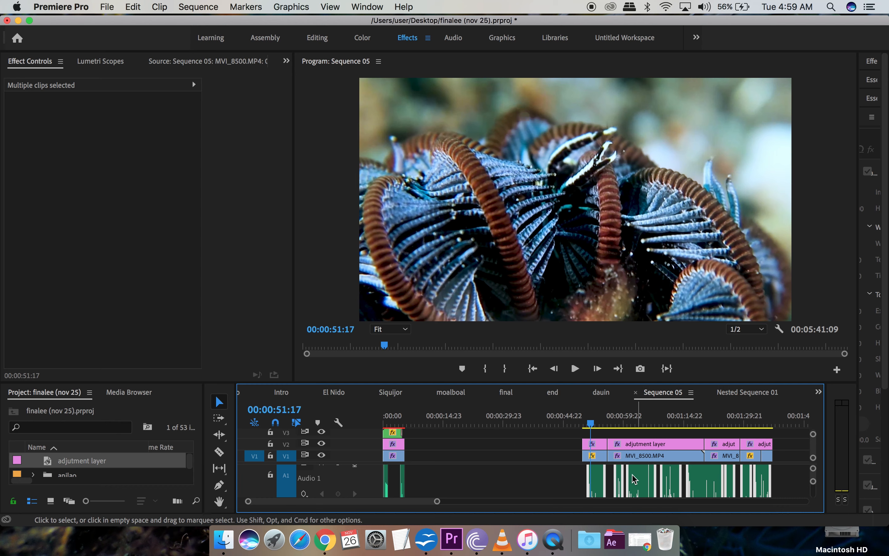
{"action": "left_click_drag", "start_coordinate": [635, 479], "coordinate": [635, 480]}
{"action": "left_click", "coordinate": [552, 483]}
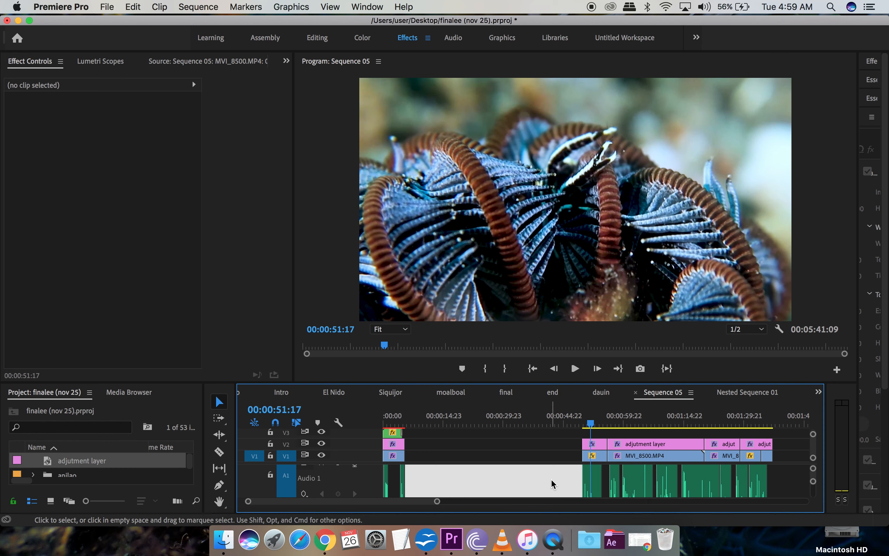
Step: Load Siquijor shrimp.m4a into the Source Monitor and zoom its waveform around the playhead
{"action": "double_click", "coordinate": [590, 479]}
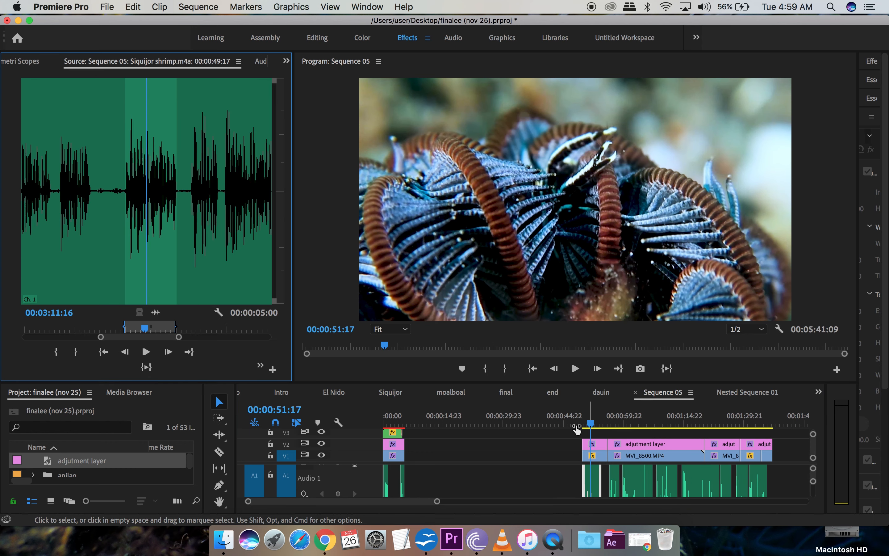
{"action": "left_click_drag", "start_coordinate": [179, 337], "coordinate": [273, 338]}
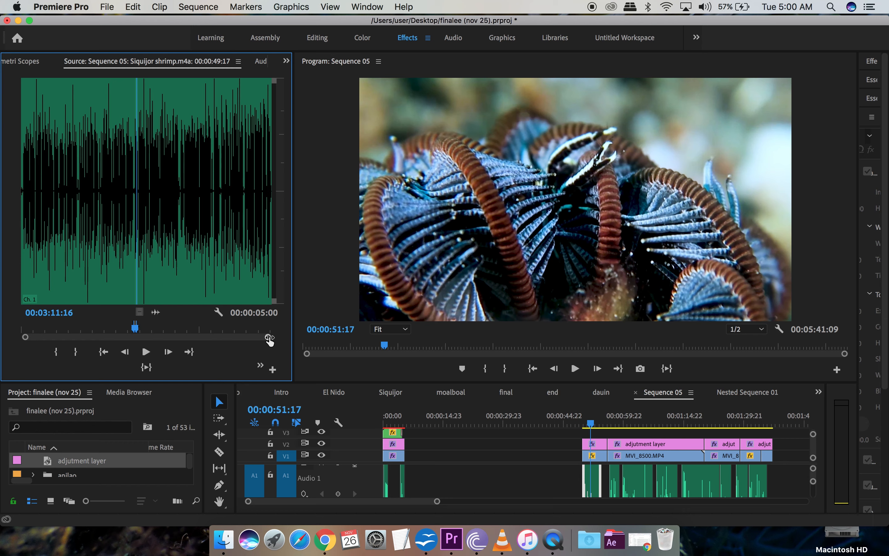
{"action": "left_click_drag", "start_coordinate": [269, 340], "coordinate": [180, 346]}
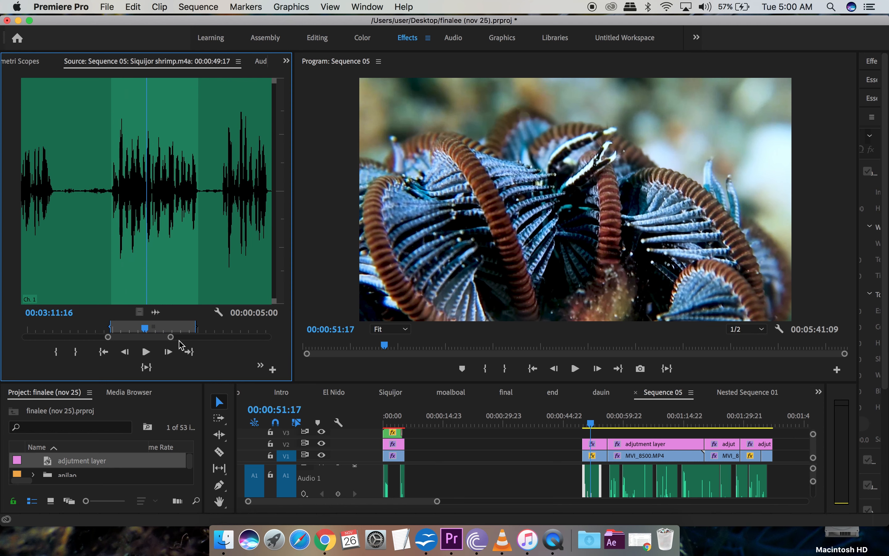
Step: Play the music from its In point, return to In, and zoom the waveform out
{"action": "left_click", "coordinate": [103, 352]}
{"action": "key", "text": "space"}
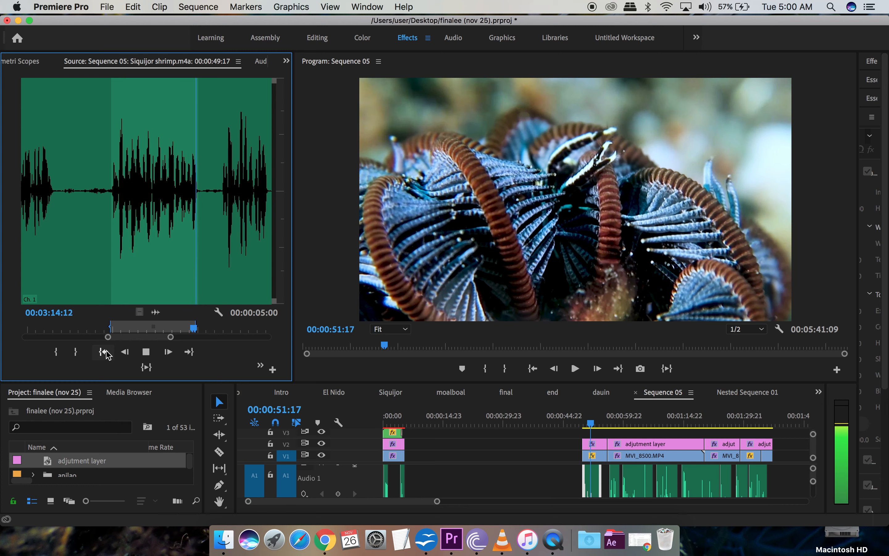
{"action": "key", "text": "space"}
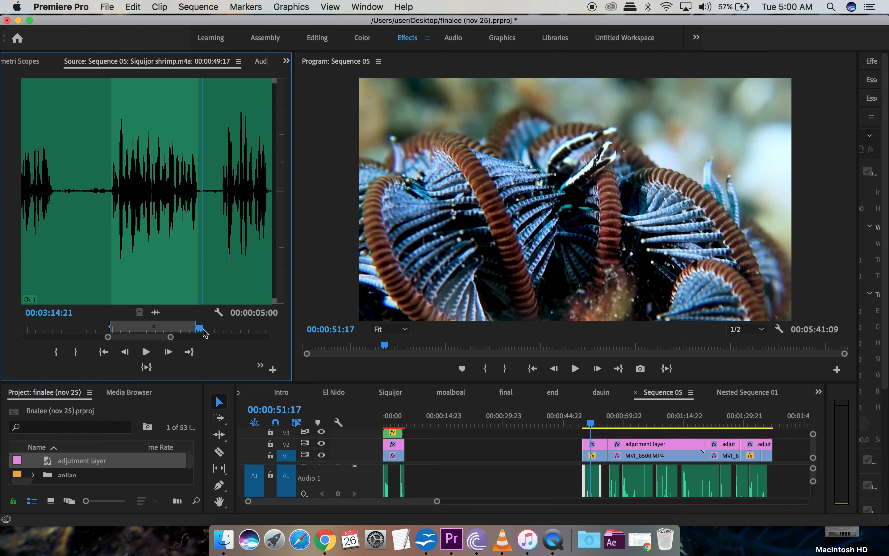
{"action": "left_click_drag", "start_coordinate": [198, 331], "coordinate": [198, 331]}
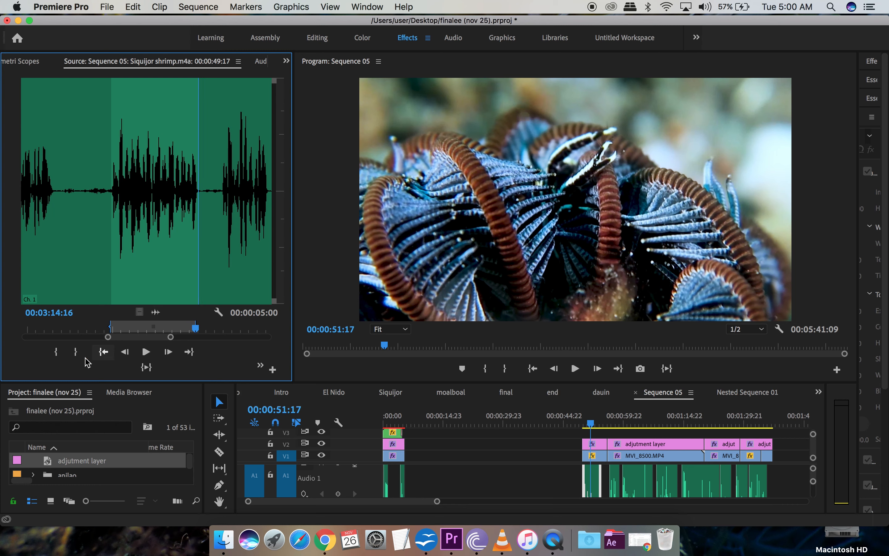
{"action": "left_click", "coordinate": [104, 351]}
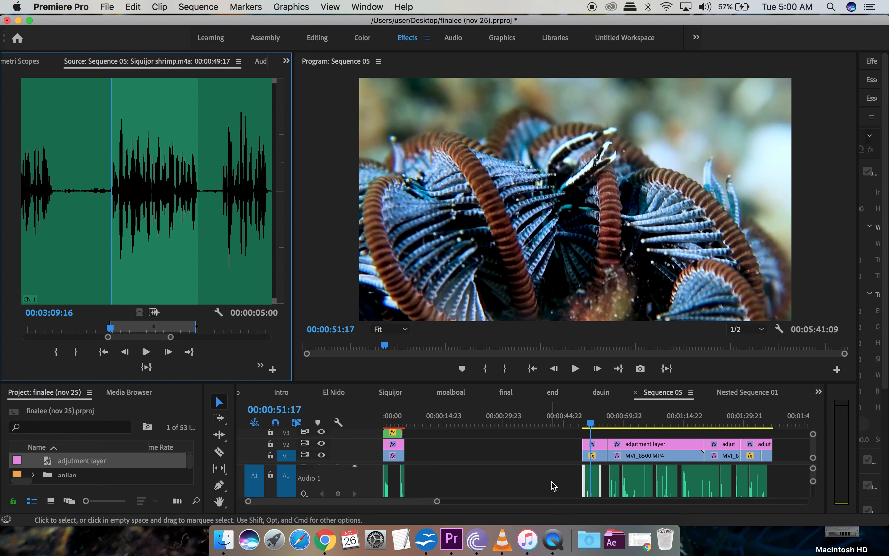
{"action": "scroll", "coordinate": [554, 485], "scroll_direction": "down", "scroll_amount": 5}
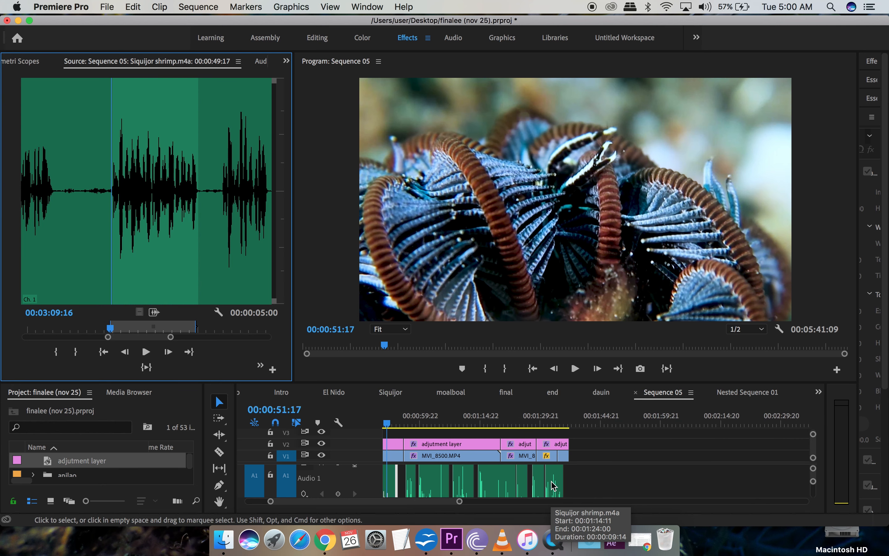
{"action": "scroll", "coordinate": [554, 486], "scroll_direction": "left", "scroll_amount": 2}
{"action": "scroll", "coordinate": [666, 481], "scroll_direction": "down", "scroll_amount": 5}
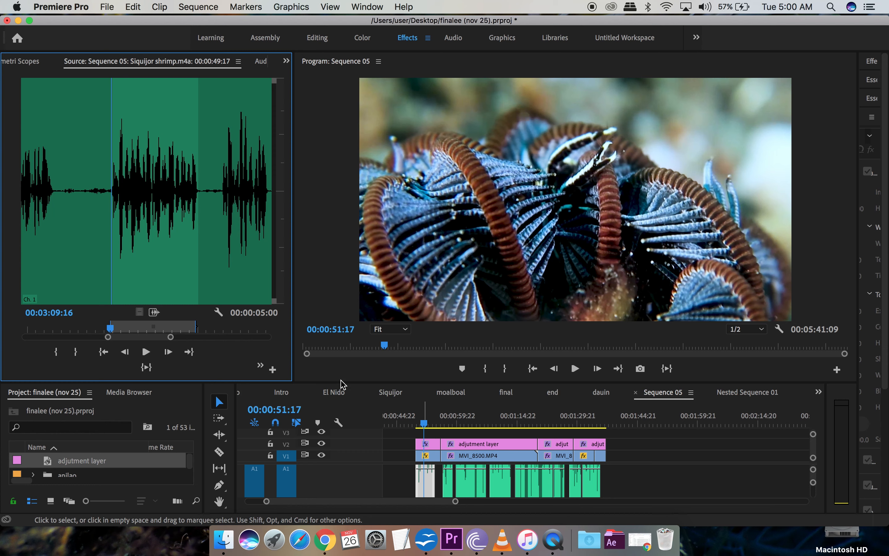
{"action": "left_click_drag", "start_coordinate": [173, 341], "coordinate": [215, 341]}
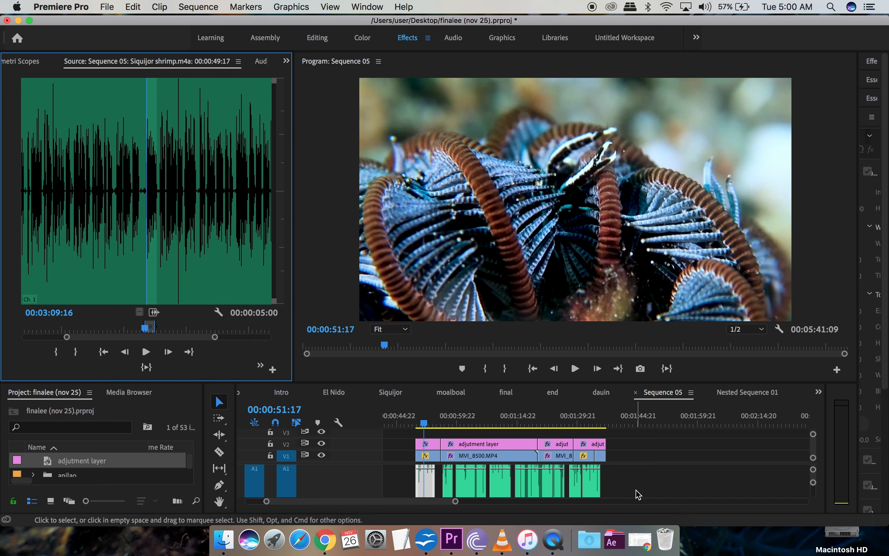
{"action": "scroll", "coordinate": [639, 495], "scroll_direction": "down", "scroll_amount": 2}
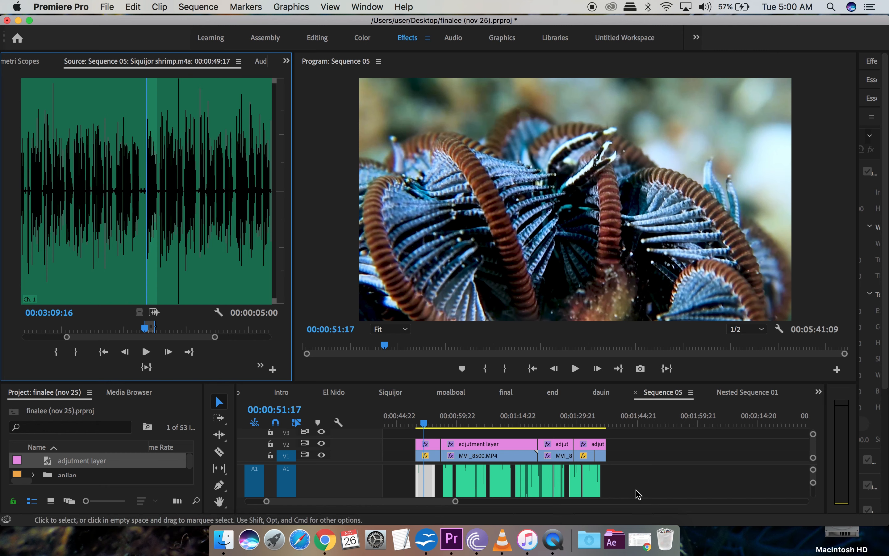
{"action": "left_click", "coordinate": [419, 426]}
{"action": "left_click_drag", "start_coordinate": [419, 426], "coordinate": [416, 425]}
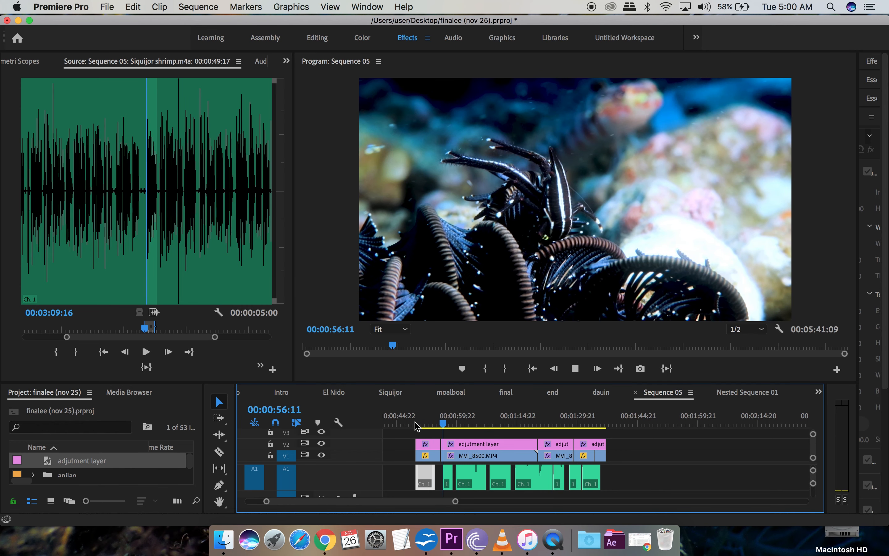
{"action": "key", "text": "space"}
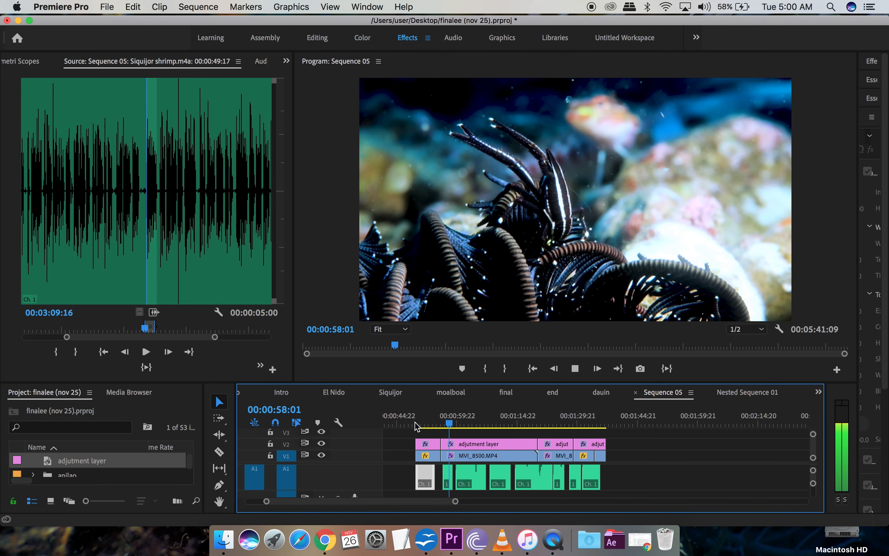
{"action": "key", "text": "space"}
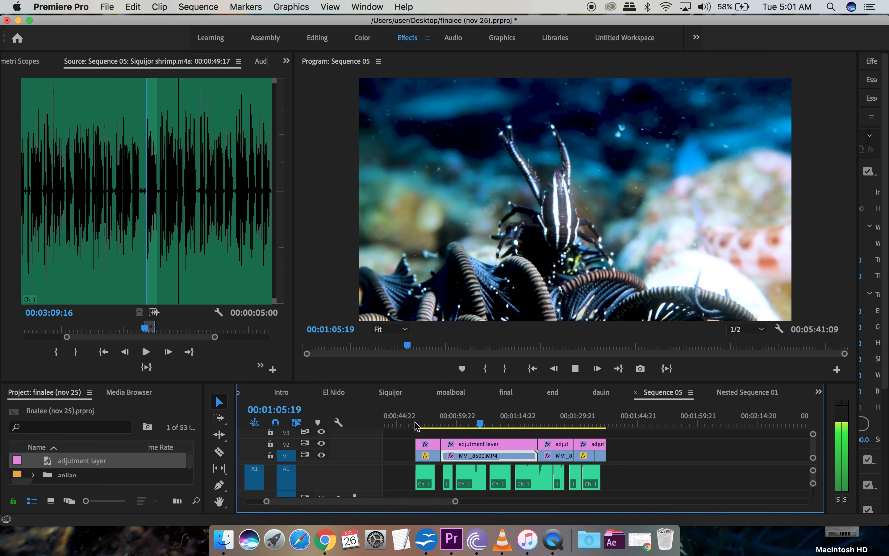
{"action": "key", "text": "space"}
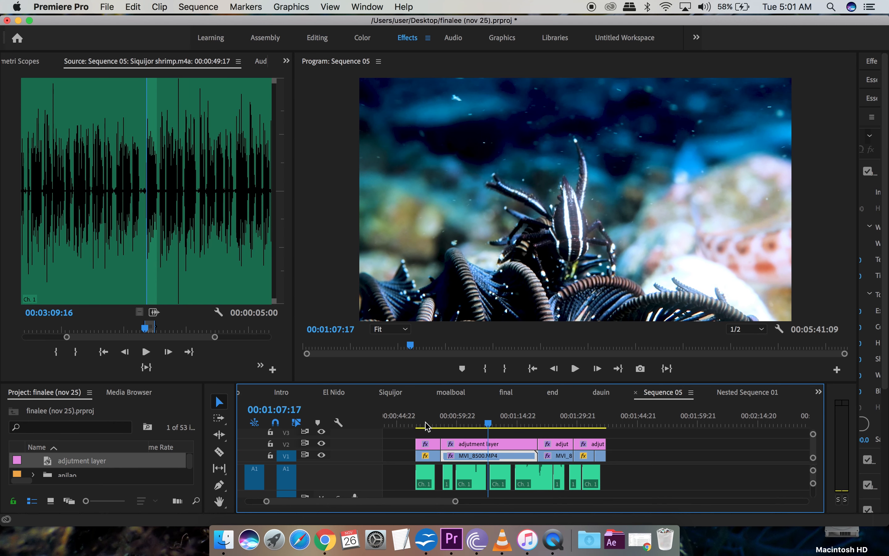
{"action": "scroll", "coordinate": [650, 474], "scroll_direction": "down", "scroll_amount": 3}
{"action": "scroll", "coordinate": [649, 475], "scroll_direction": "up", "scroll_amount": 5}
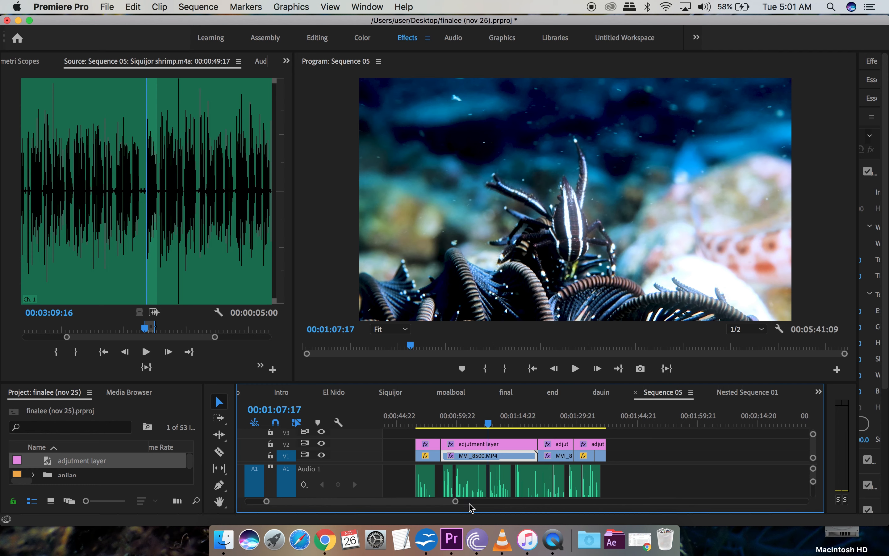
Step: Enlarge the timeline, review the music from 00:01:04:01, and select the Razor tool
{"action": "left_click_drag", "start_coordinate": [456, 504], "coordinate": [399, 509]}
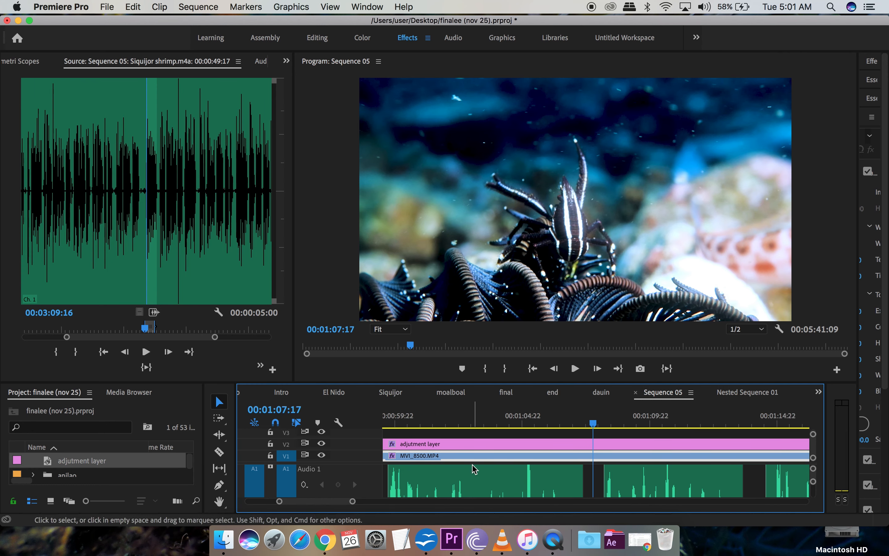
{"action": "scroll", "coordinate": [475, 495], "scroll_direction": "down", "scroll_amount": 5}
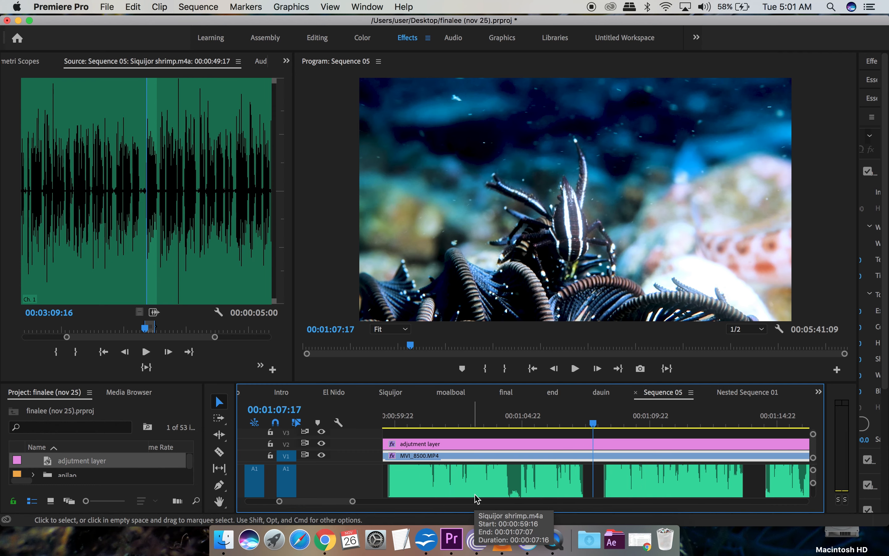
{"action": "scroll", "coordinate": [517, 478], "scroll_direction": "up", "scroll_amount": 3}
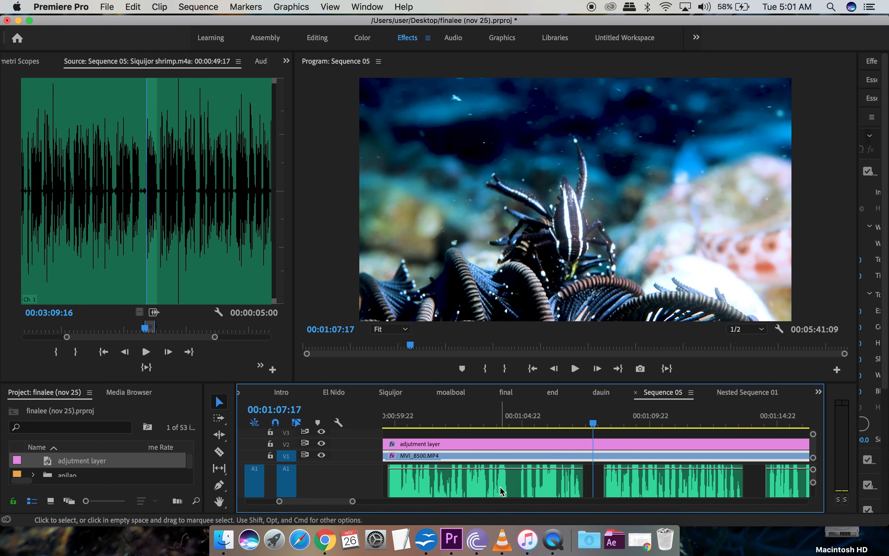
{"action": "left_click_drag", "start_coordinate": [422, 381], "coordinate": [417, 326]}
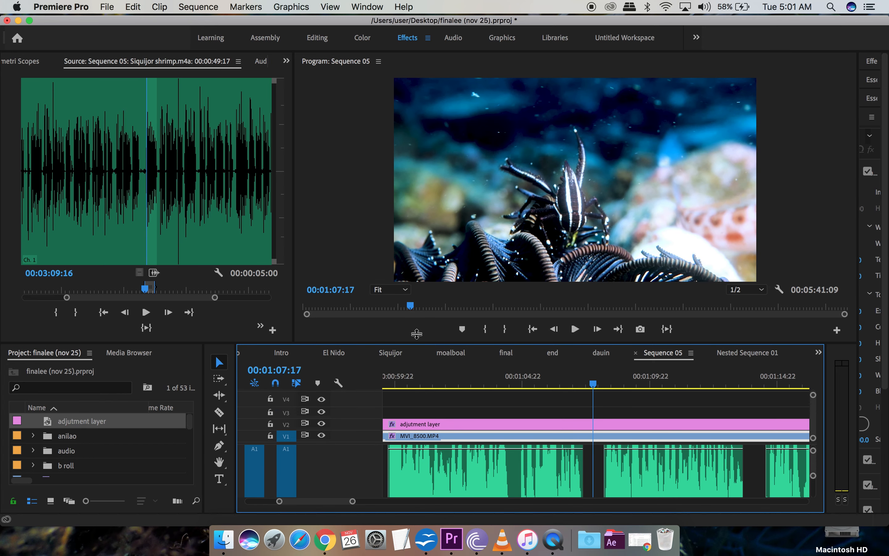
{"action": "left_click", "coordinate": [500, 376]}
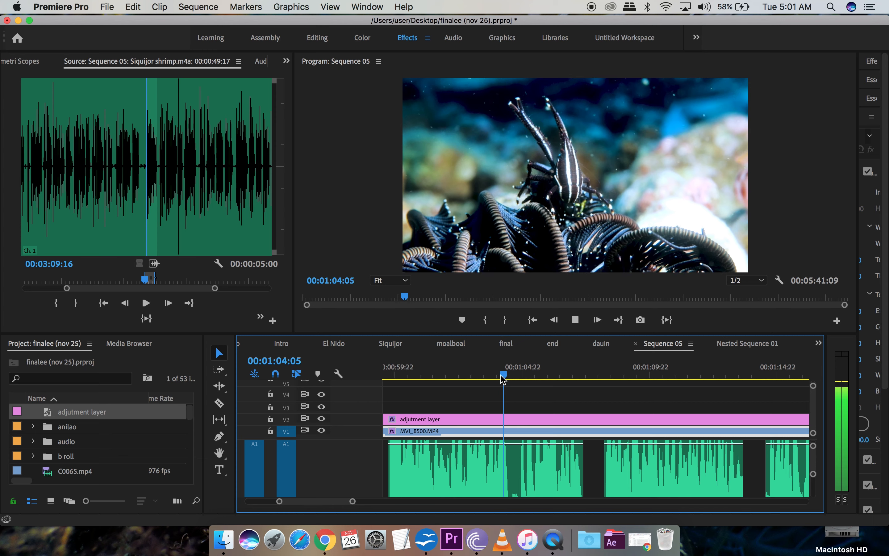
{"action": "key", "text": "space"}
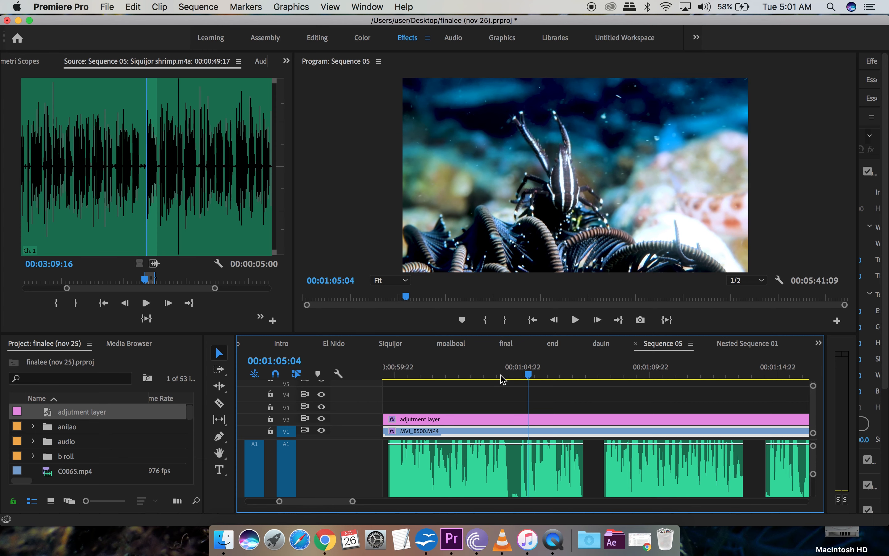
{"action": "left_click", "coordinate": [502, 378]}
{"action": "key", "text": "space"}
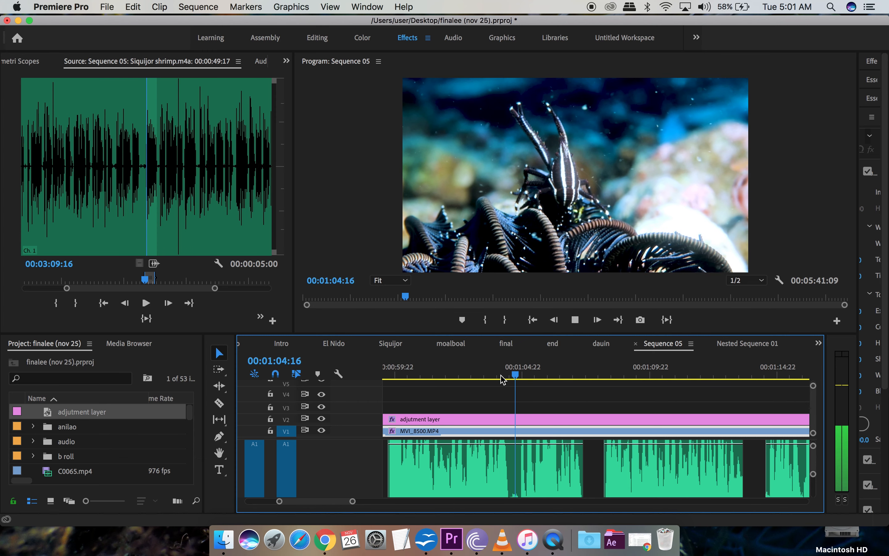
{"action": "key", "text": "space"}
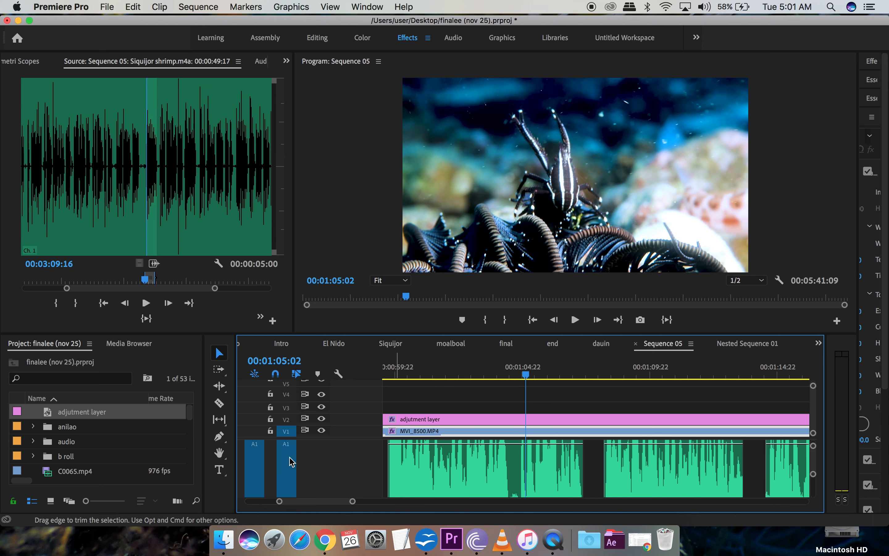
{"action": "left_click", "coordinate": [219, 403]}
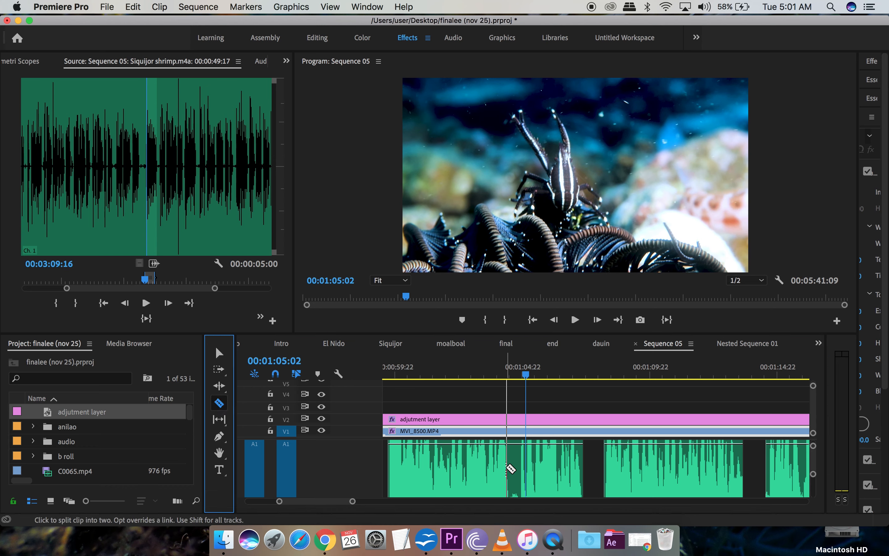
Step: Cut and delete the Siquijor shrimp.m4a music from 00:01:04:08 to 00:01:04:18 on A1
{"action": "left_click", "coordinate": [512, 468]}
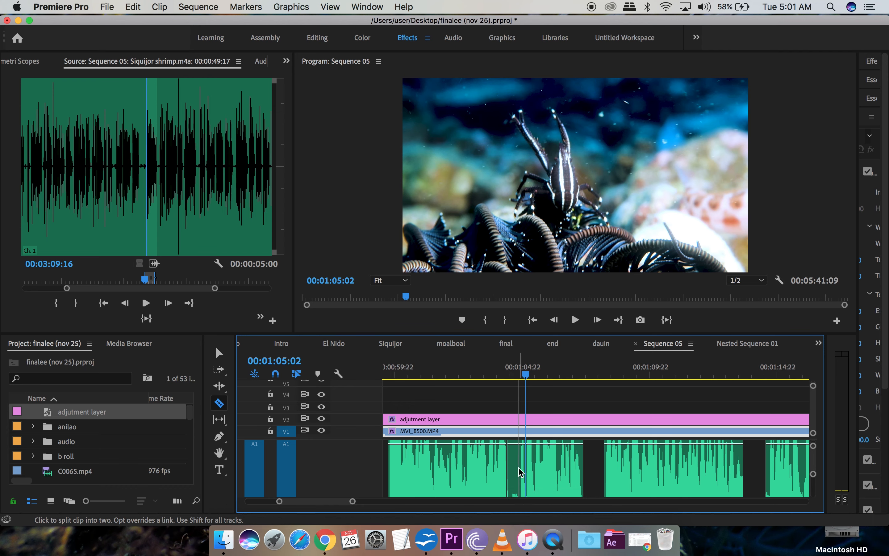
{"action": "left_click_drag", "start_coordinate": [353, 502], "coordinate": [330, 503]}
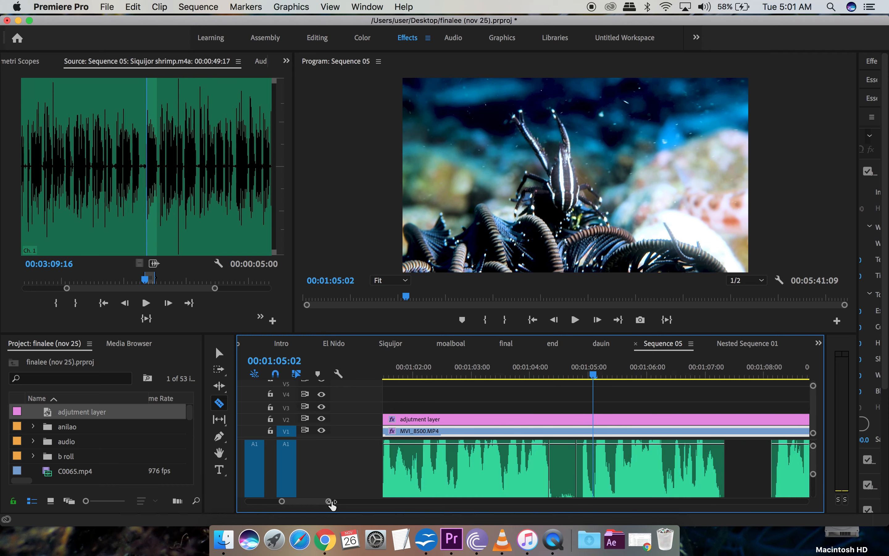
{"action": "key", "text": "="}
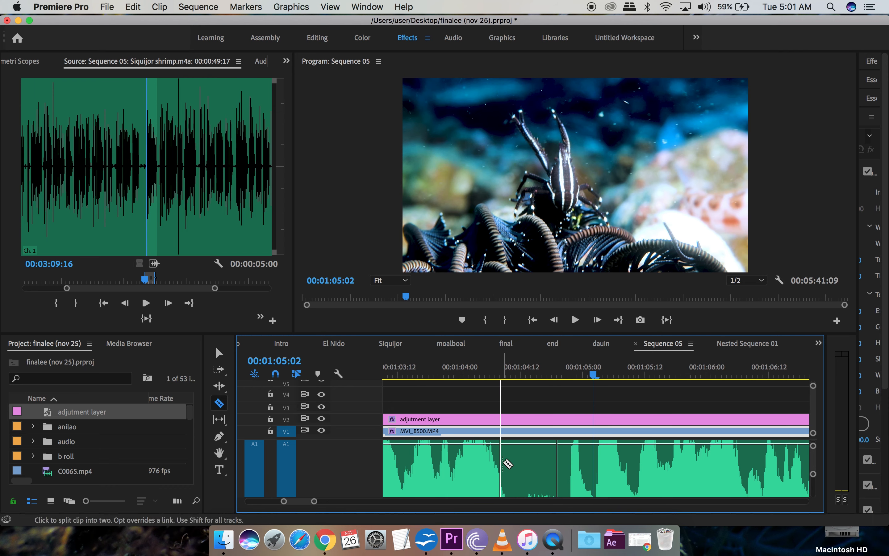
{"action": "scroll", "coordinate": [503, 463], "scroll_direction": "down", "scroll_amount": 4}
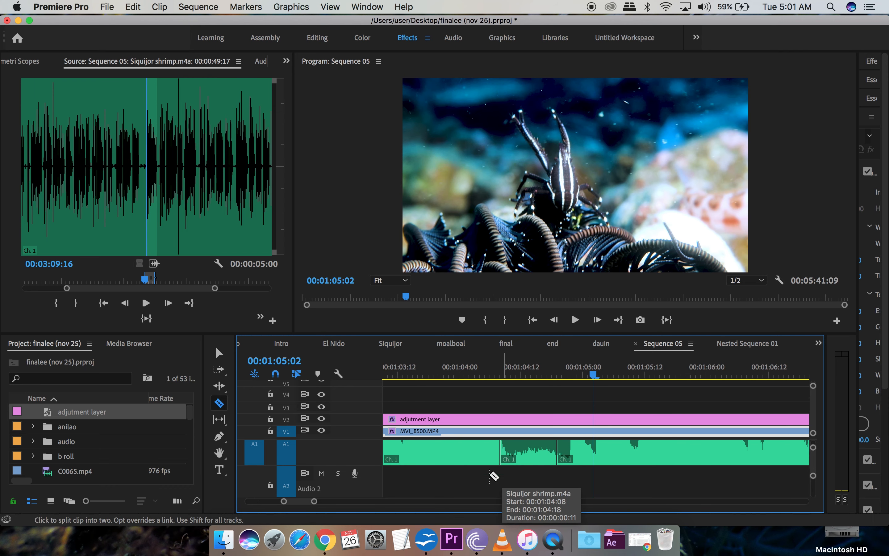
{"action": "left_click", "coordinate": [222, 355]}
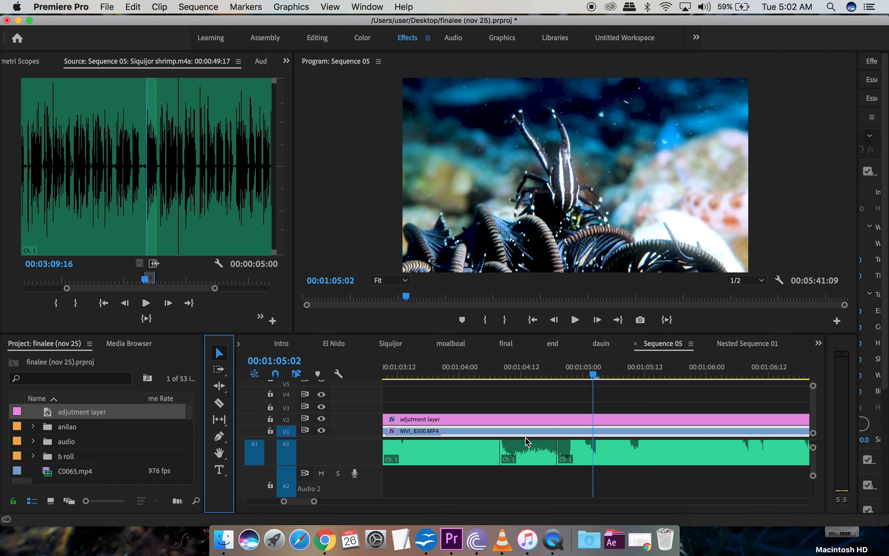
{"action": "left_click", "coordinate": [536, 456]}
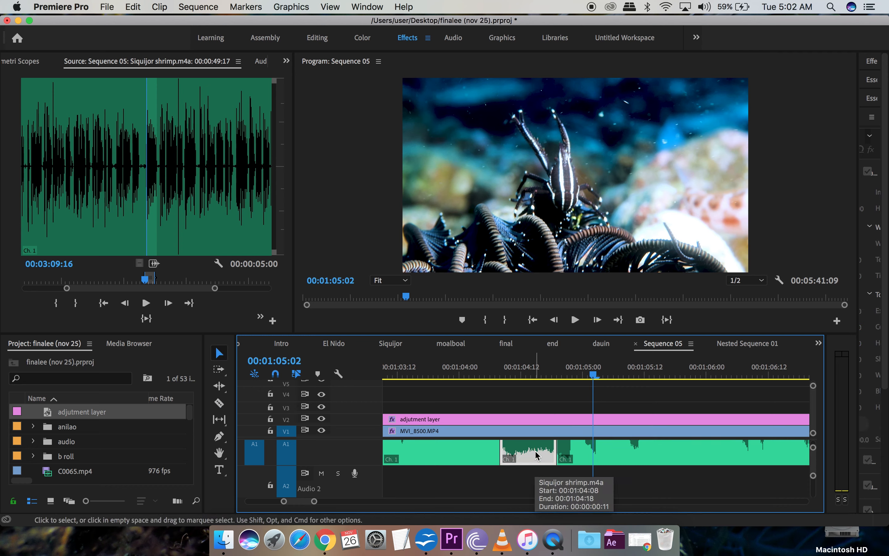
{"action": "key", "text": "Delete"}
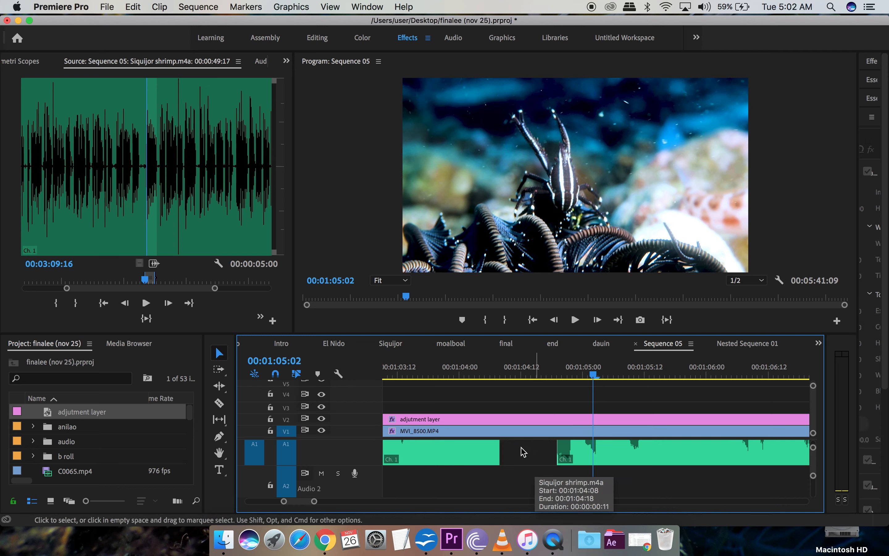
Step: Replay the section around the new music gap to check the cut
{"action": "left_click", "coordinate": [439, 373]}
{"action": "key", "text": "space"}
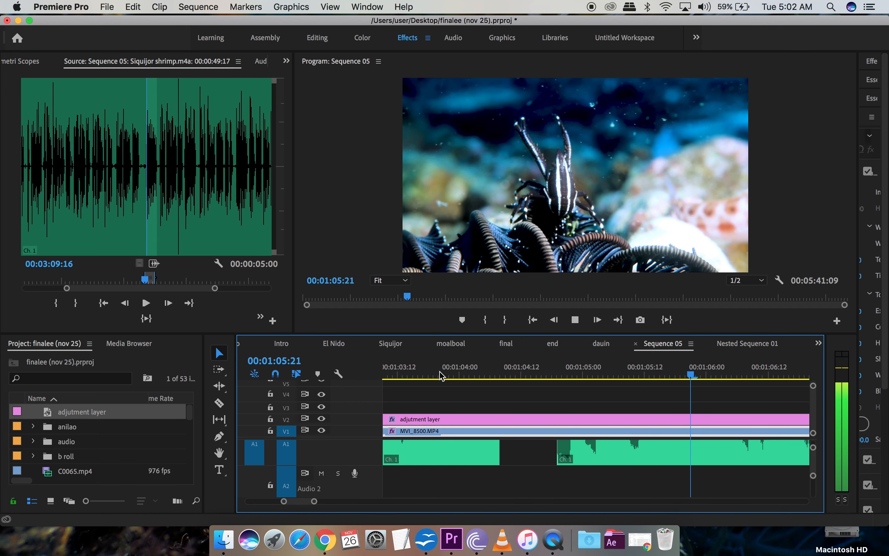
{"action": "key", "text": "space"}
{"action": "left_click", "coordinate": [440, 372]}
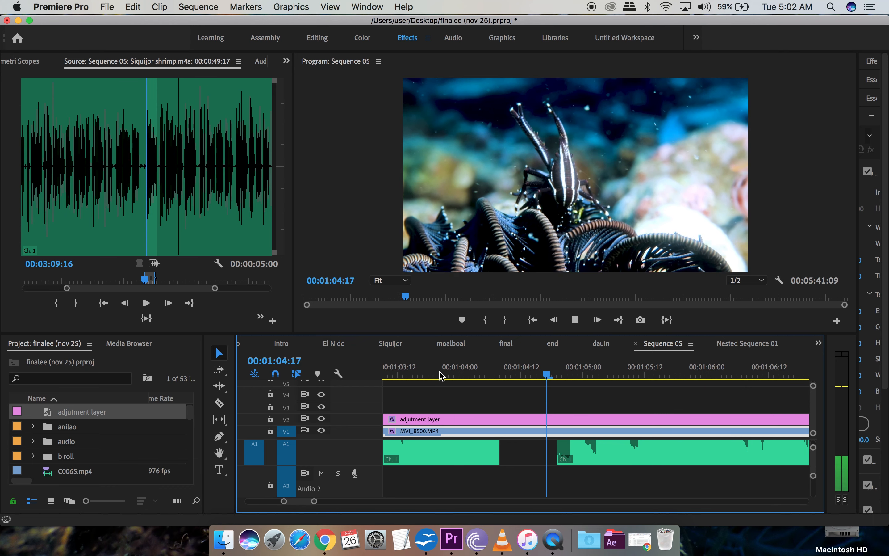
{"action": "key", "text": "space"}
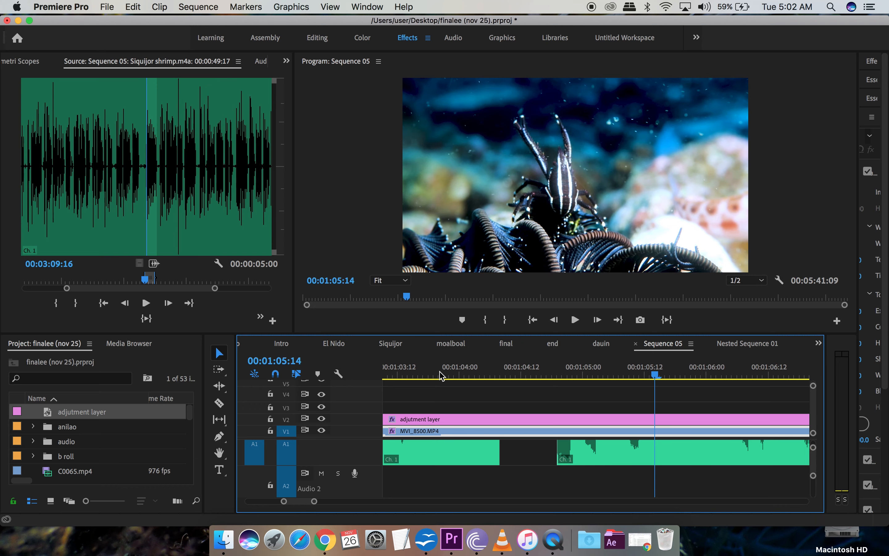
{"action": "left_click", "coordinate": [442, 376]}
{"action": "key", "text": "space"}
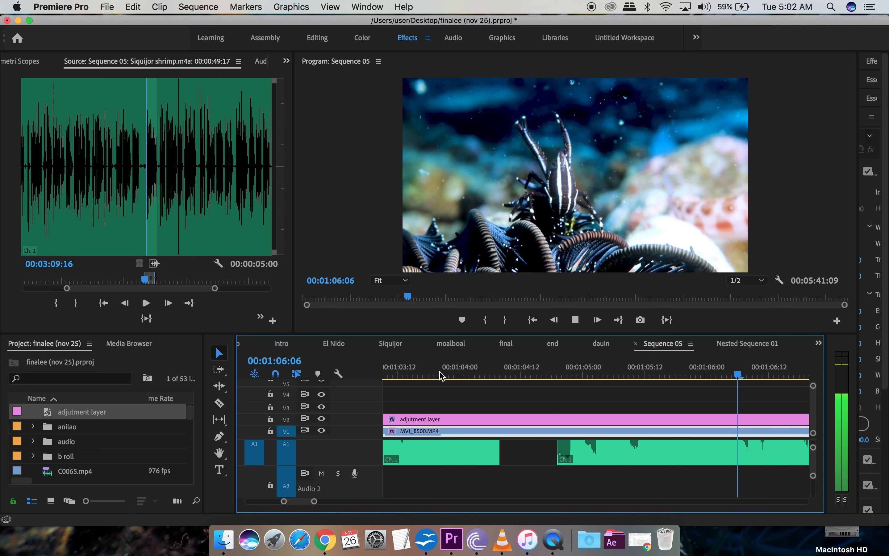
{"action": "key", "text": "space"}
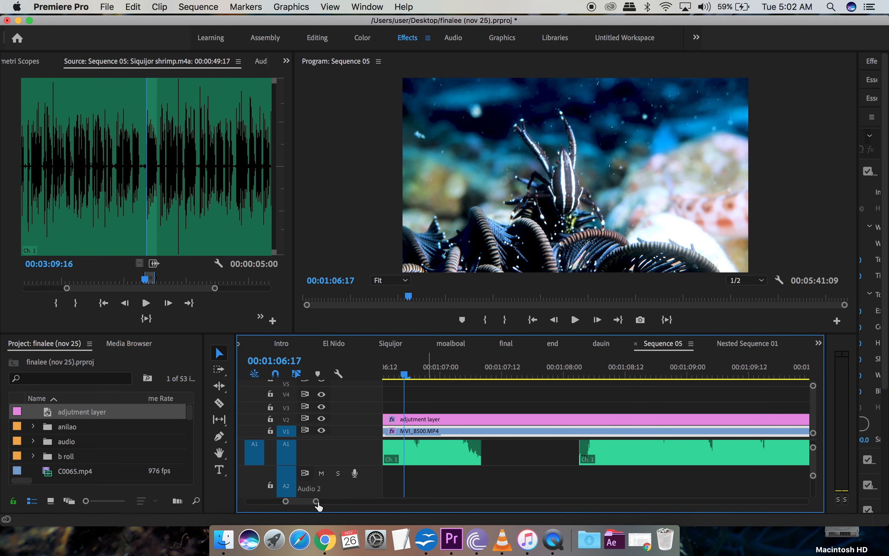
{"action": "left_click_drag", "start_coordinate": [317, 506], "coordinate": [394, 508]}
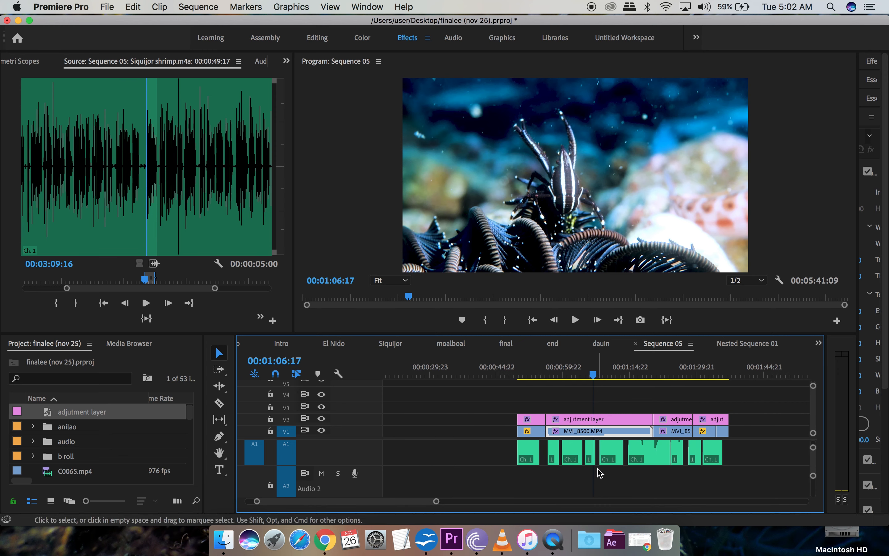
{"action": "scroll", "coordinate": [598, 469], "scroll_direction": "up", "scroll_amount": 4}
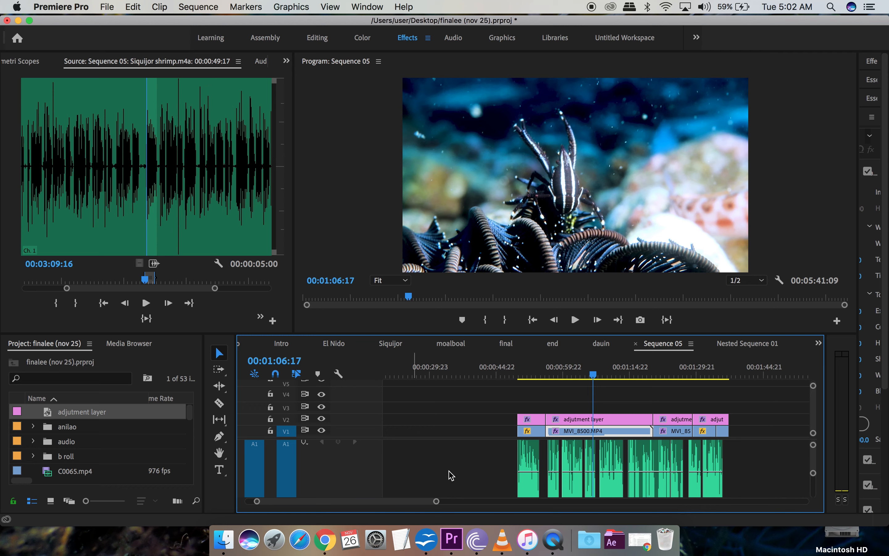
{"action": "scroll", "coordinate": [519, 488], "scroll_direction": "right", "scroll_amount": 5}
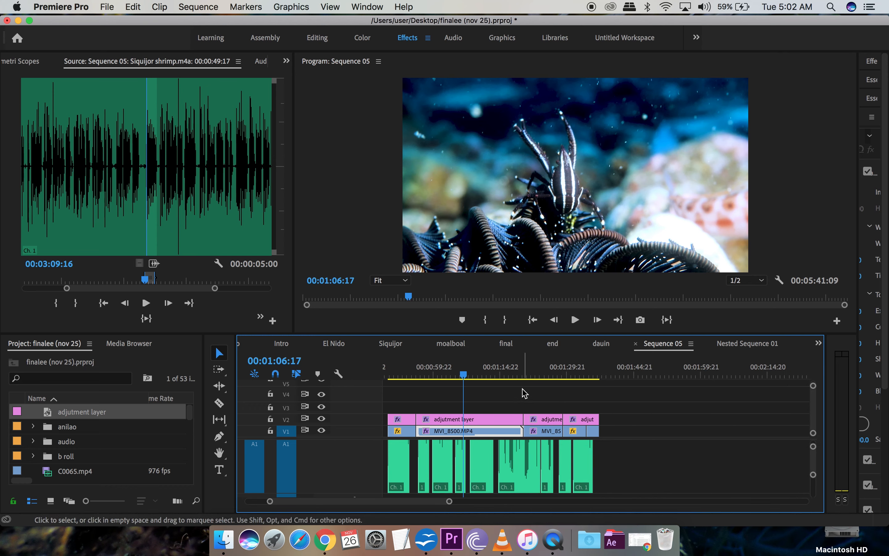
{"action": "left_click", "coordinate": [525, 374]}
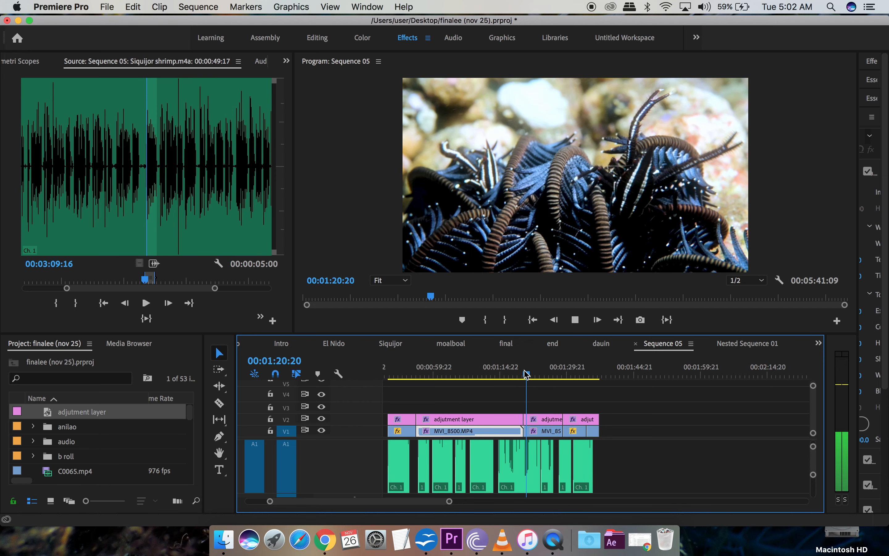
{"action": "key", "text": "space"}
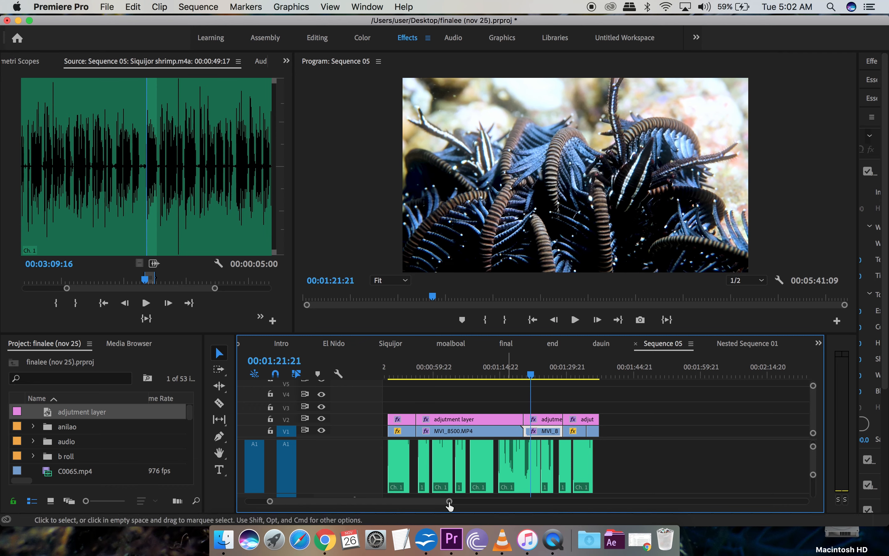
{"action": "left_click_drag", "start_coordinate": [449, 502], "coordinate": [431, 508]}
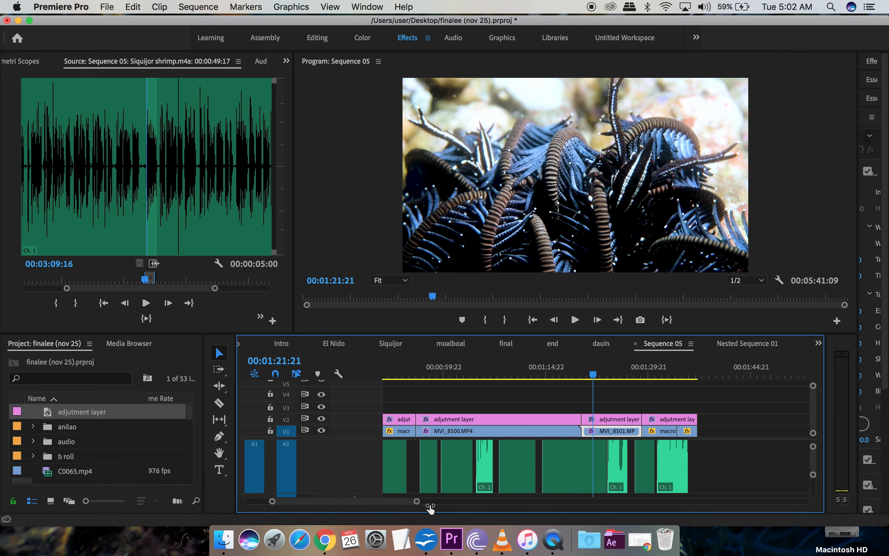
{"action": "scroll", "coordinate": [484, 469], "scroll_direction": "left", "scroll_amount": 3}
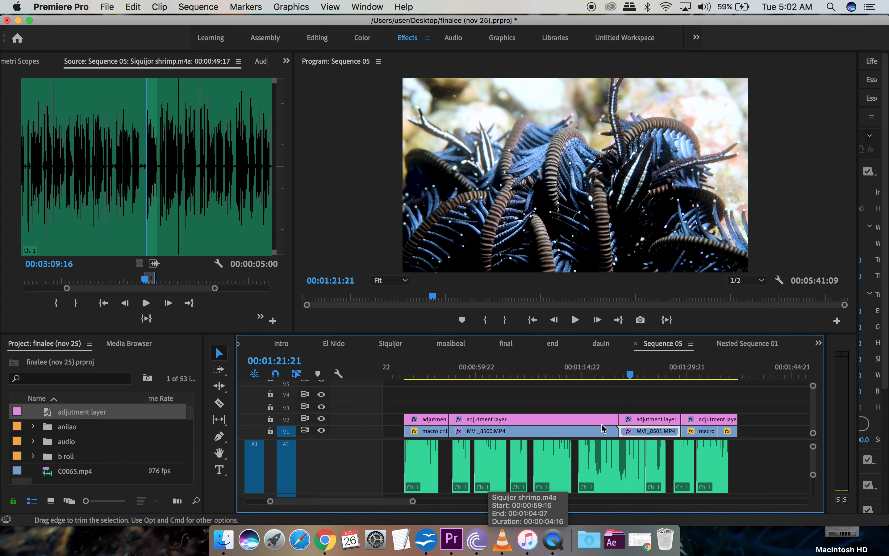
{"action": "left_click", "coordinate": [702, 373]}
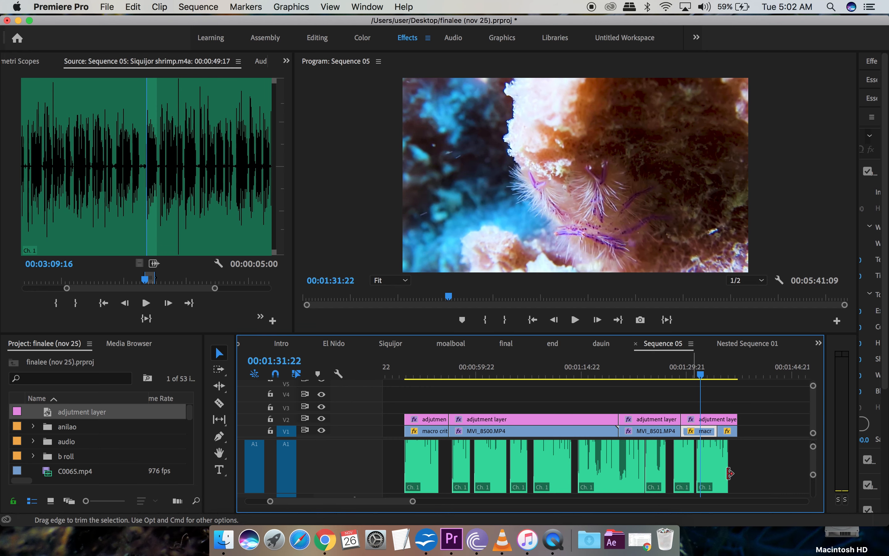
{"action": "scroll", "coordinate": [732, 478], "scroll_direction": "down", "scroll_amount": 3}
{"action": "scroll", "coordinate": [732, 477], "scroll_direction": "up", "scroll_amount": 6}
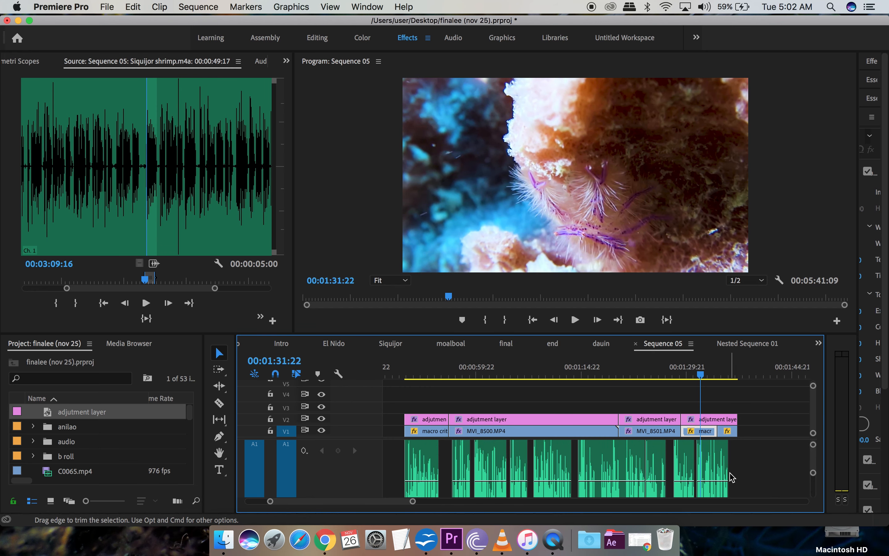
{"action": "scroll", "coordinate": [731, 472], "scroll_direction": "up", "scroll_amount": 1}
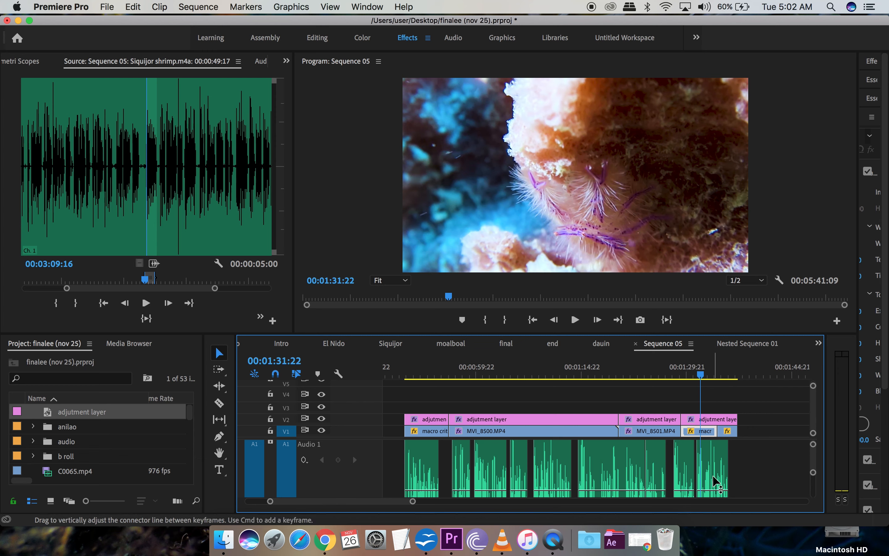
{"action": "scroll", "coordinate": [746, 477], "scroll_direction": "down", "scroll_amount": 3}
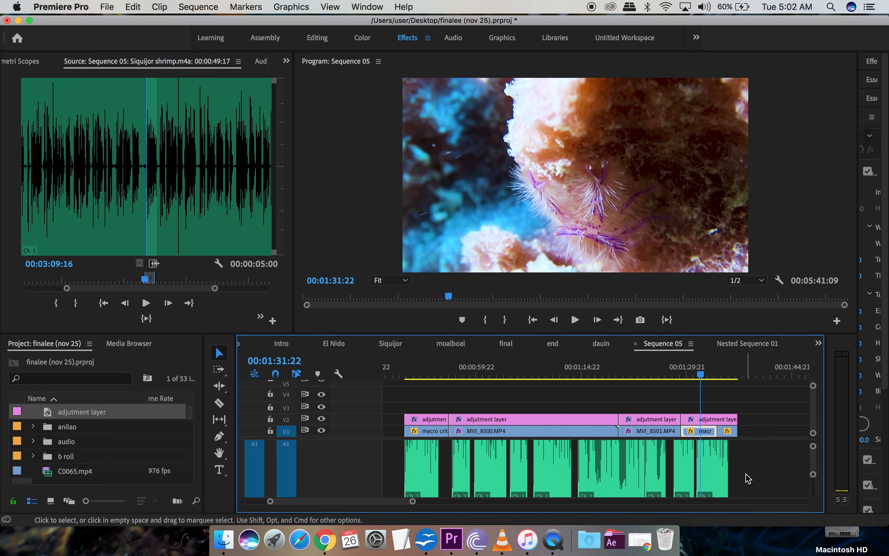
{"action": "scroll", "coordinate": [748, 478], "scroll_direction": "down", "scroll_amount": 1}
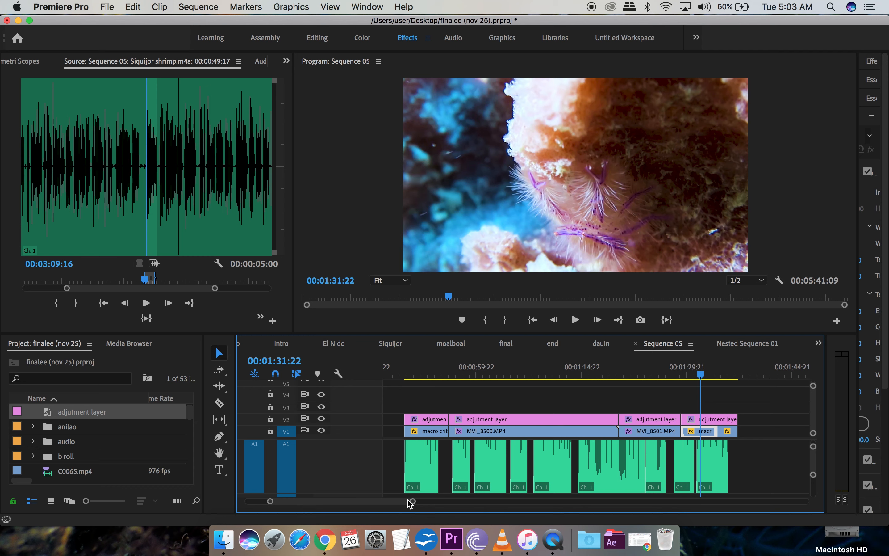
{"action": "left_click_drag", "start_coordinate": [414, 502], "coordinate": [457, 502]}
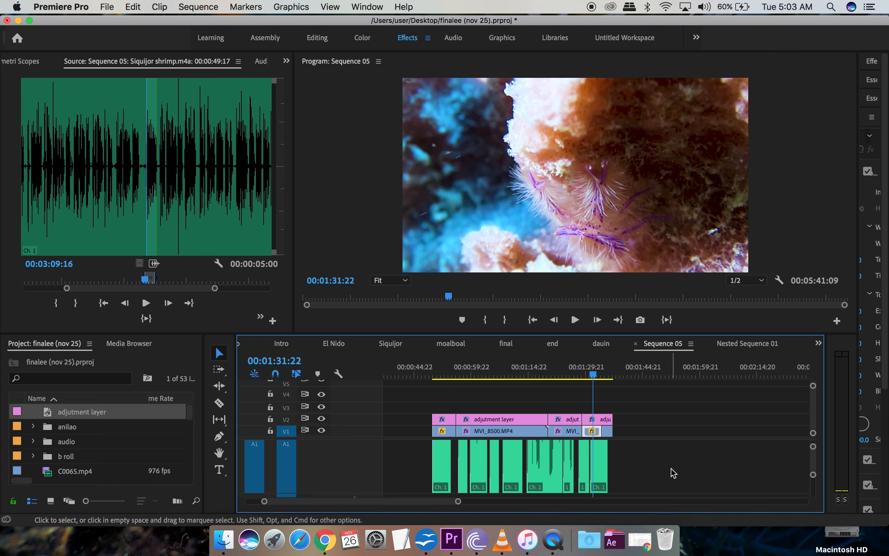
{"action": "left_click", "coordinate": [459, 374]}
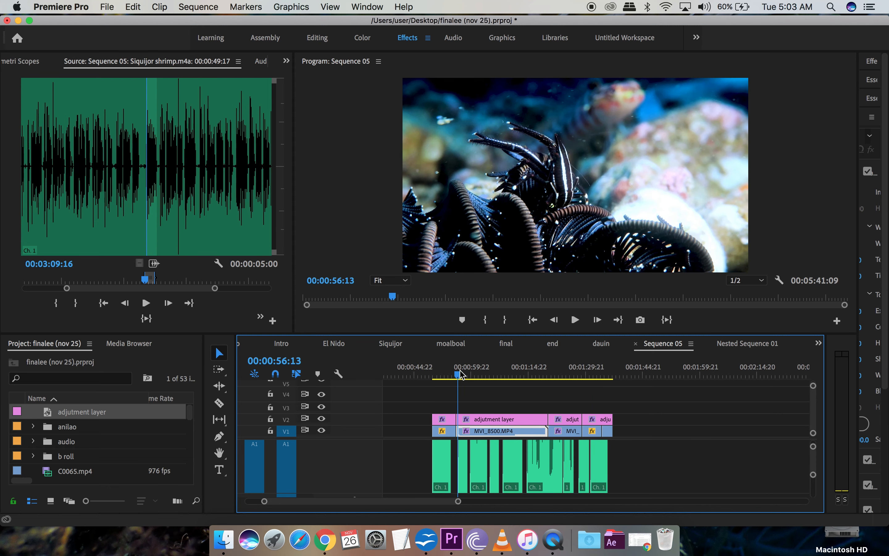
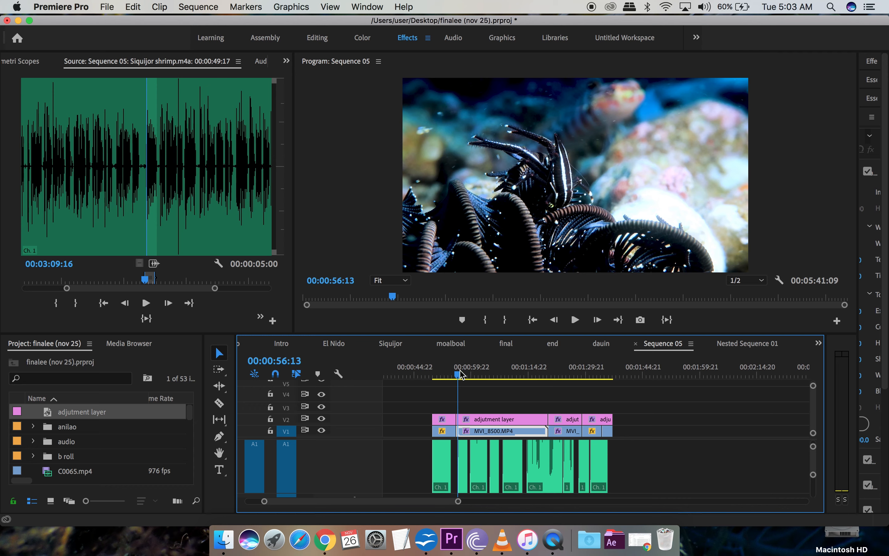
Step: After a quick preview, drag under_water_sound_fx.mp3 and water_bubbling_sound.mp3 from the desktop into the Project panel
{"action": "key", "text": "space"}
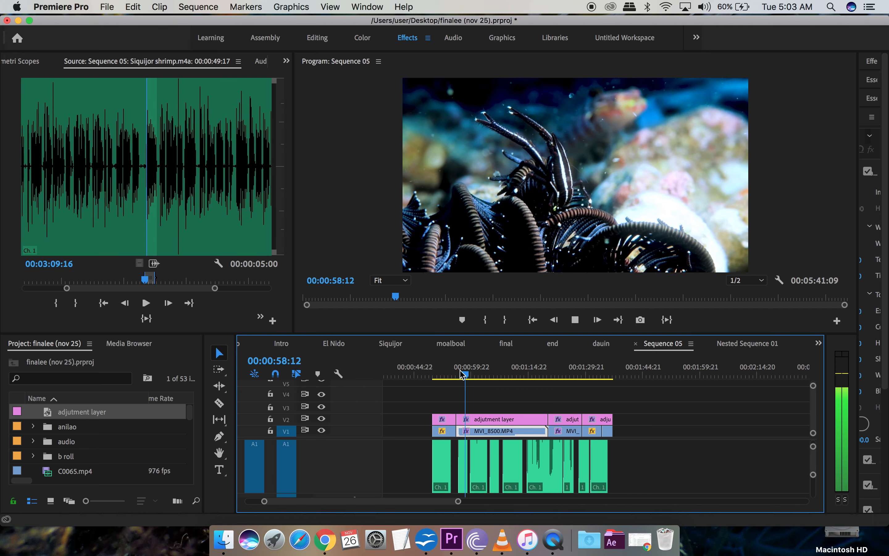
{"action": "key", "text": "space"}
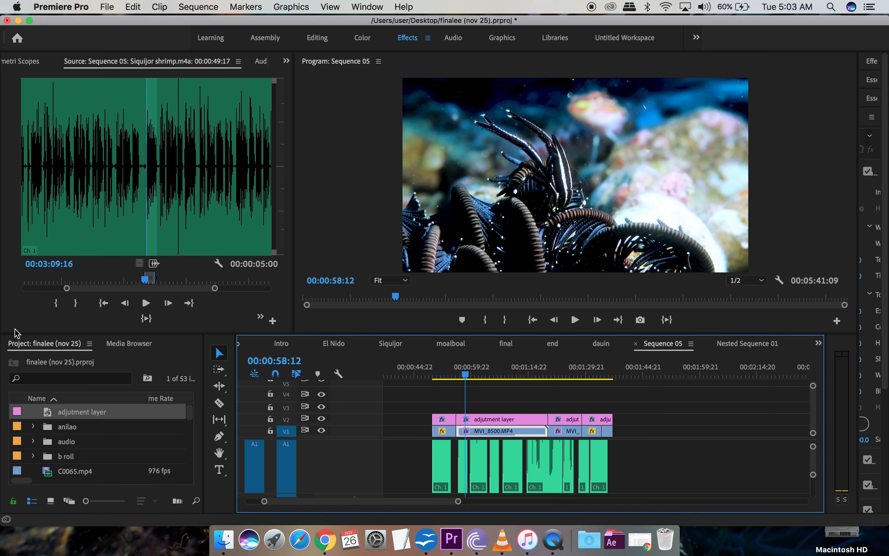
{"action": "left_click_drag", "start_coordinate": [3, 315], "coordinate": [136, 314]}
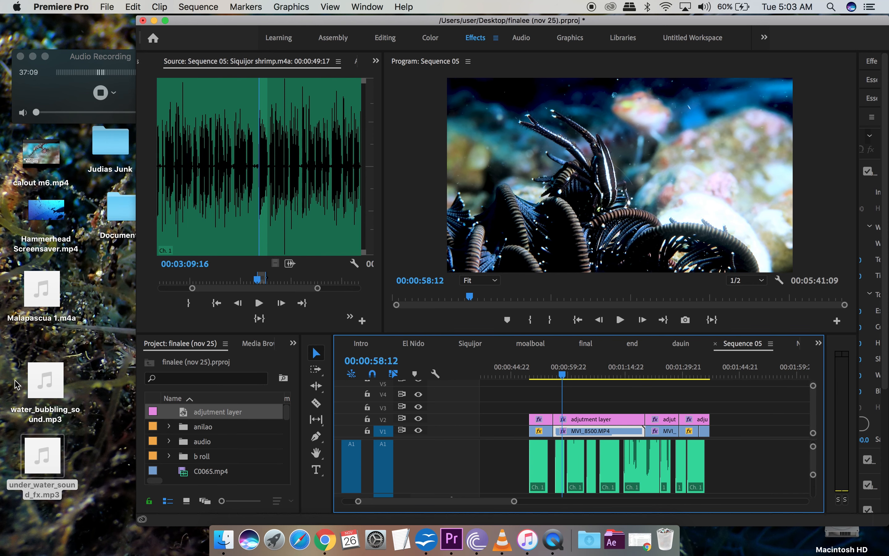
{"action": "left_click_drag", "start_coordinate": [15, 379], "coordinate": [54, 442]}
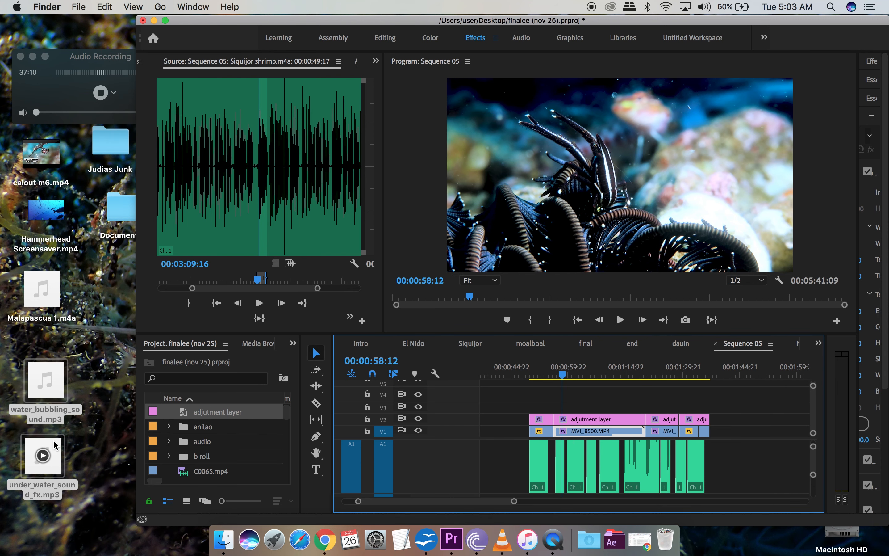
{"action": "left_click_drag", "start_coordinate": [128, 466], "coordinate": [212, 415]}
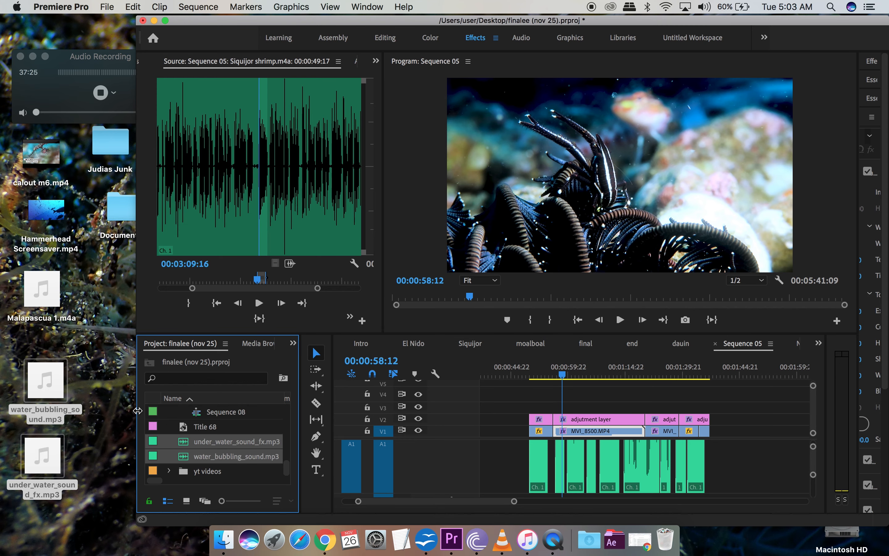
Step: Open under_water_sound_fx.mp3 in the Source monitor and mark it from 00;00;03;03 to 00;00;11;27
{"action": "left_click_drag", "start_coordinate": [136, 405], "coordinate": [2, 405]}
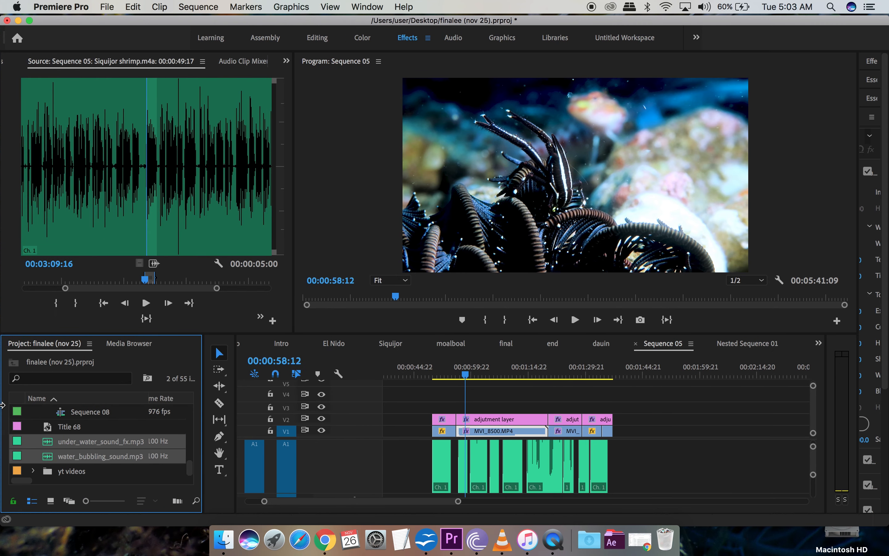
{"action": "left_click", "coordinate": [62, 431]}
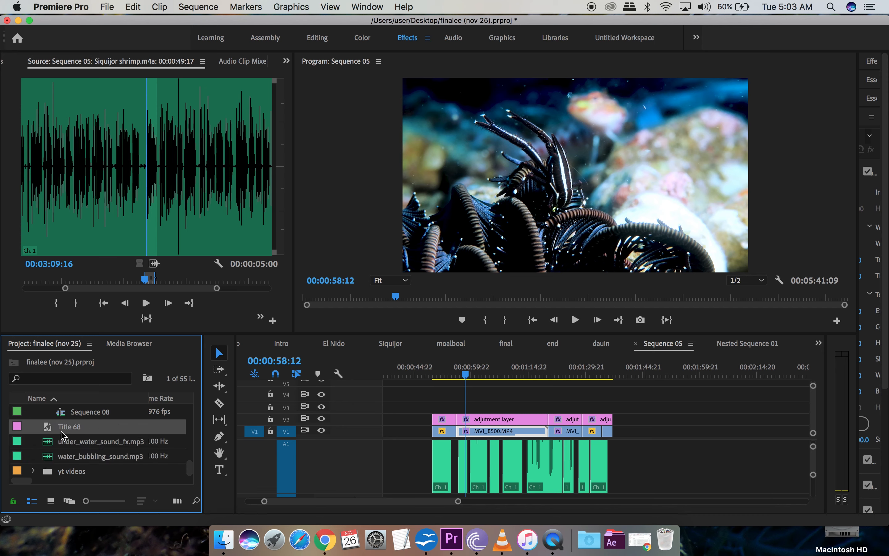
{"action": "left_click", "coordinate": [69, 444]}
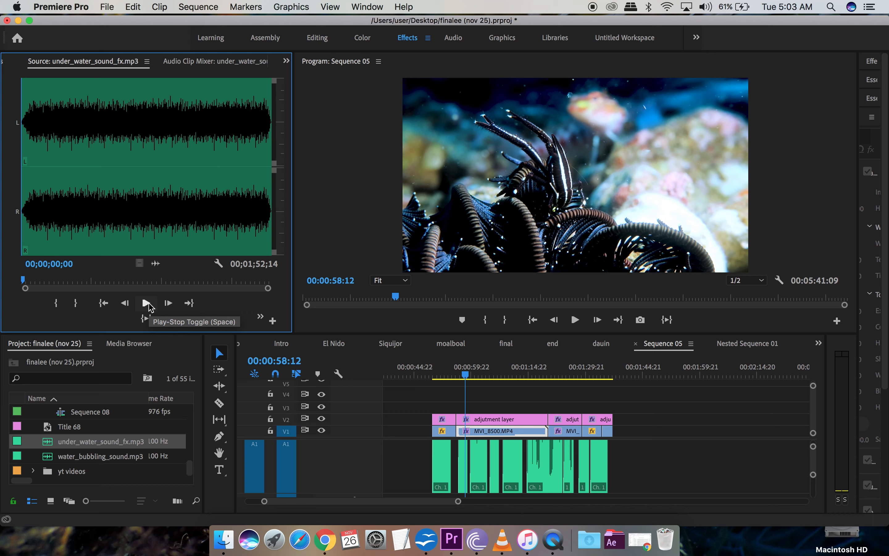
{"action": "left_click", "coordinate": [146, 303]}
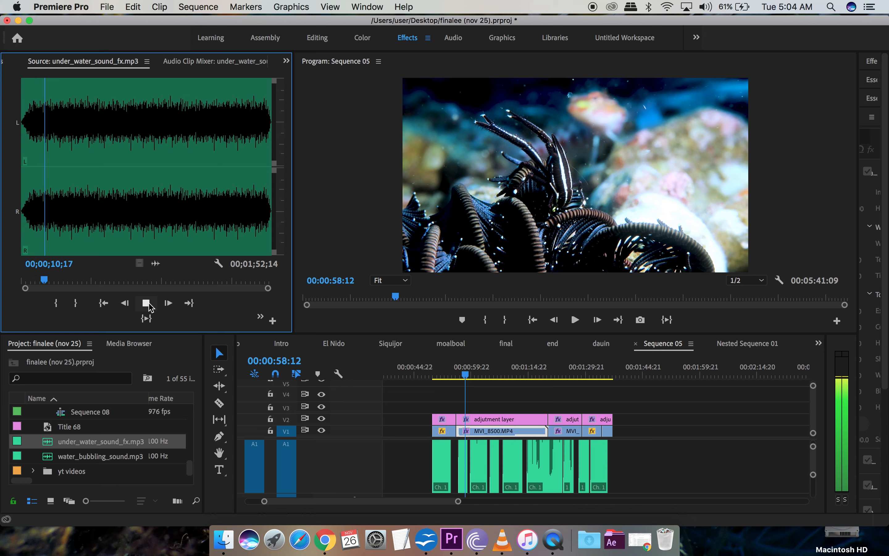
{"action": "left_click", "coordinate": [148, 305]}
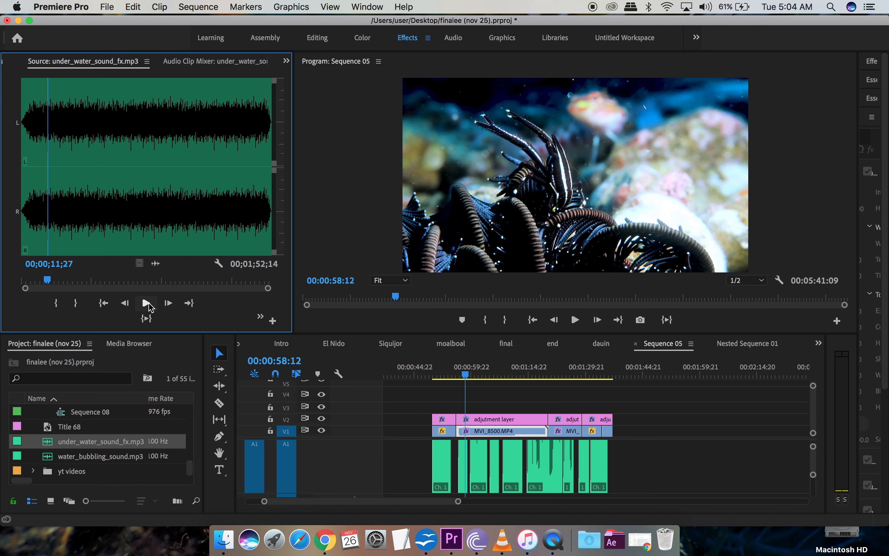
{"action": "left_click", "coordinate": [80, 308]}
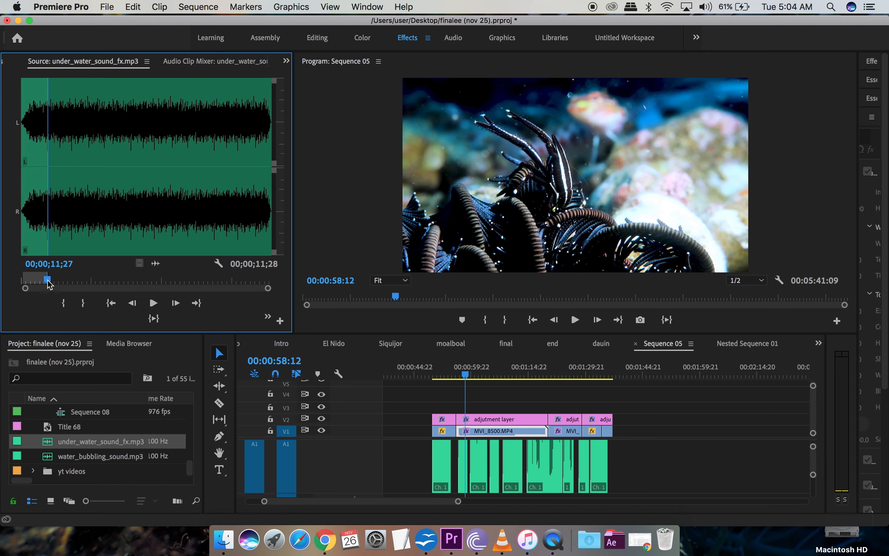
{"action": "left_click_drag", "start_coordinate": [45, 281], "coordinate": [28, 282]}
{"action": "left_click", "coordinate": [63, 304]}
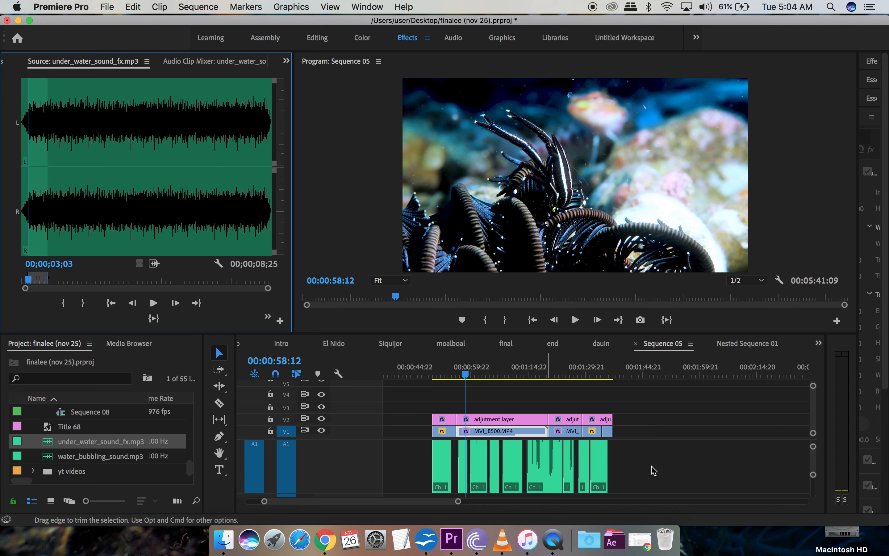
{"action": "scroll", "coordinate": [654, 477], "scroll_direction": "down", "scroll_amount": 3}
{"action": "scroll", "coordinate": [653, 476], "scroll_direction": "up", "scroll_amount": 3}
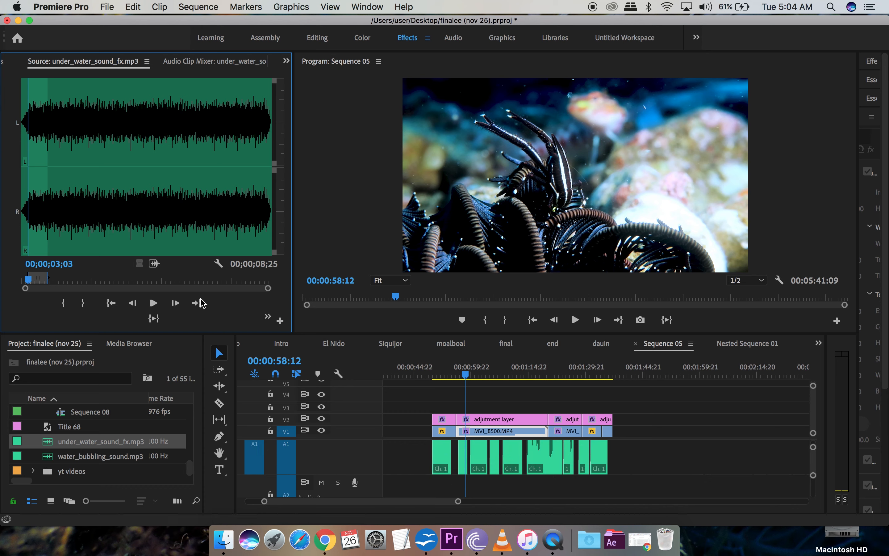
Step: Place the marked underwater sound on A2 under the dive clips and extend it to about 47 seconds
{"action": "left_click_drag", "start_coordinate": [154, 263], "coordinate": [434, 488]}
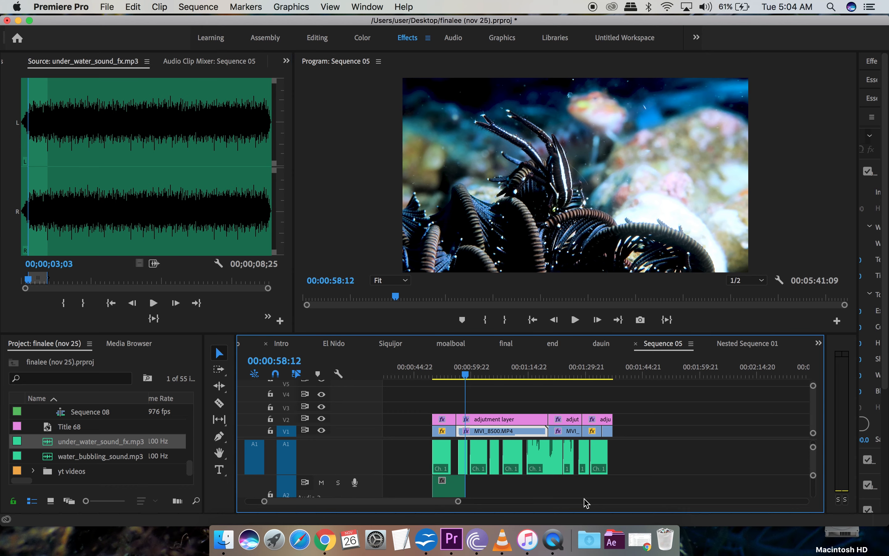
{"action": "scroll", "coordinate": [619, 485], "scroll_direction": "down", "scroll_amount": 1}
{"action": "scroll", "coordinate": [620, 485], "scroll_direction": "down", "scroll_amount": 3}
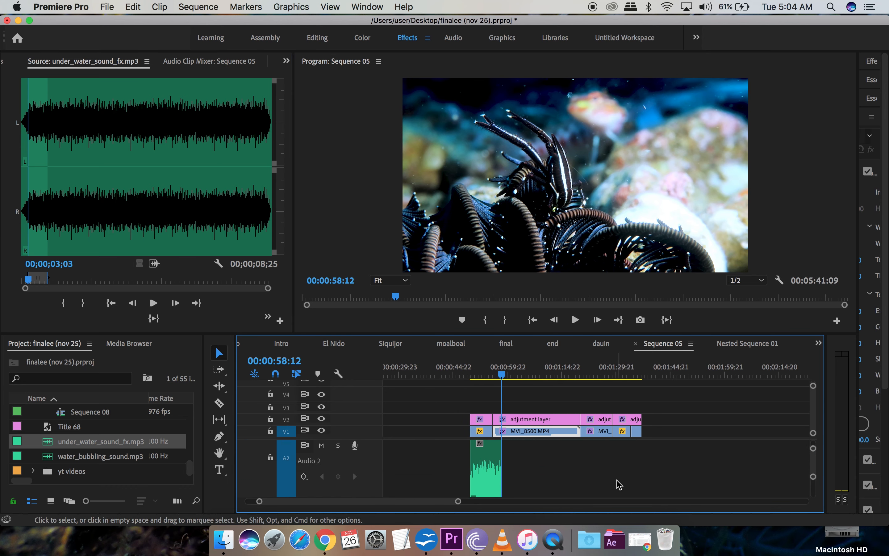
{"action": "left_click_drag", "start_coordinate": [506, 475], "coordinate": [644, 478]}
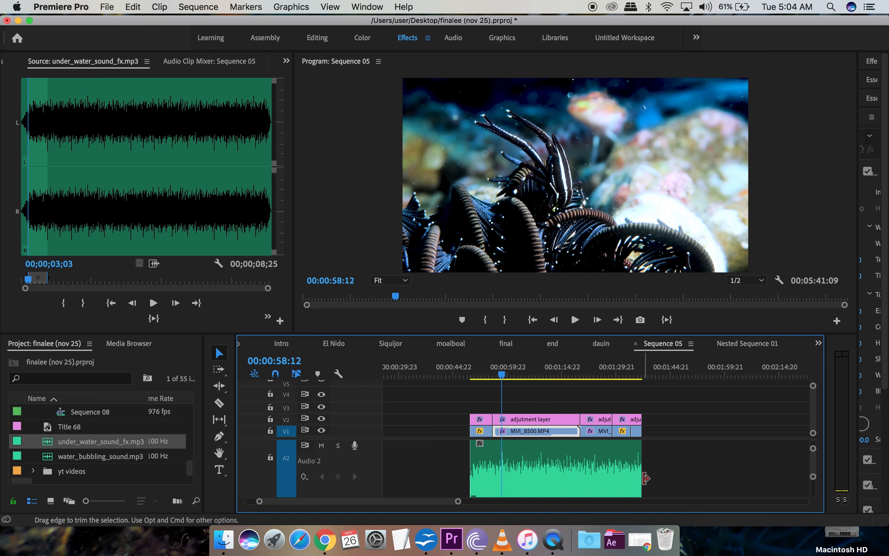
Step: Replay from 00:00:49:17 to hear the ambience, then shrink the Audio 2 track and widen the side panels
{"action": "left_click", "coordinate": [472, 376]}
{"action": "key", "text": "space"}
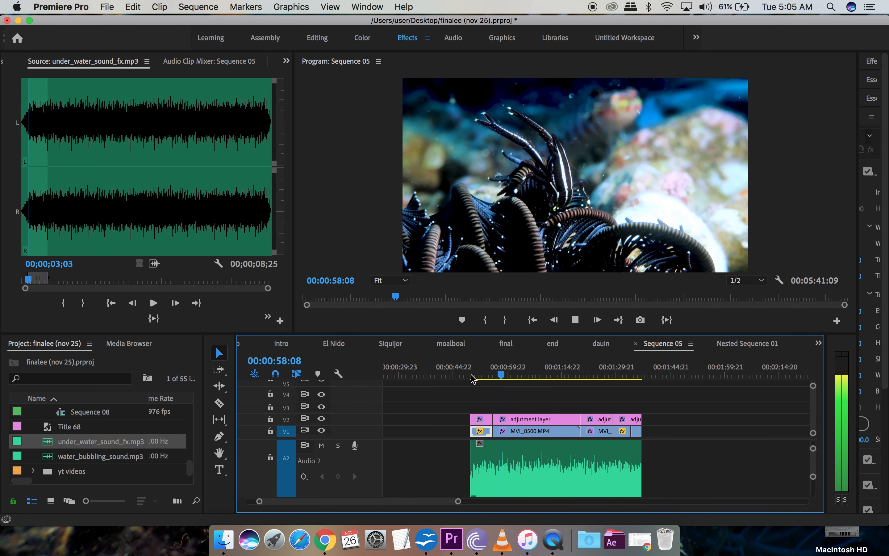
{"action": "key", "text": "space"}
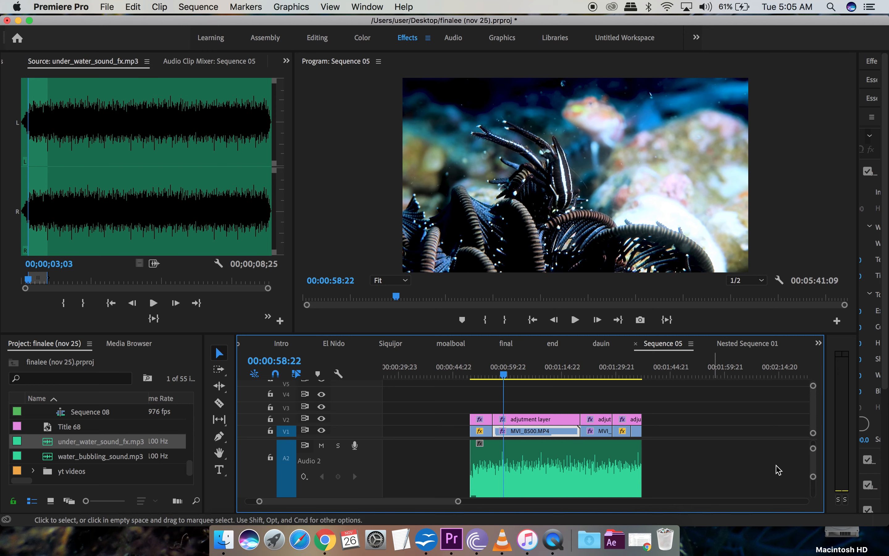
{"action": "left_click_drag", "start_coordinate": [815, 478], "coordinate": [815, 487]}
{"action": "scroll", "coordinate": [732, 479], "scroll_direction": "up", "scroll_amount": 5}
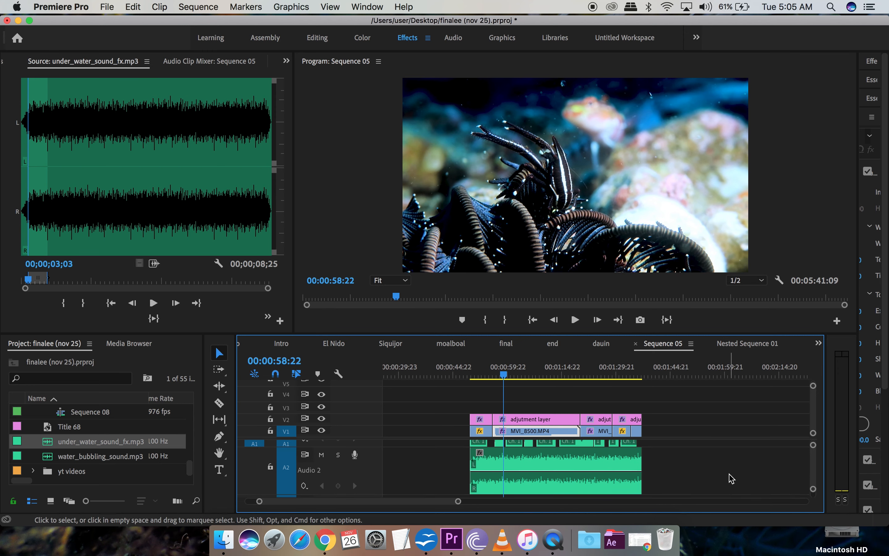
{"action": "scroll", "coordinate": [731, 479], "scroll_direction": "down", "scroll_amount": 3}
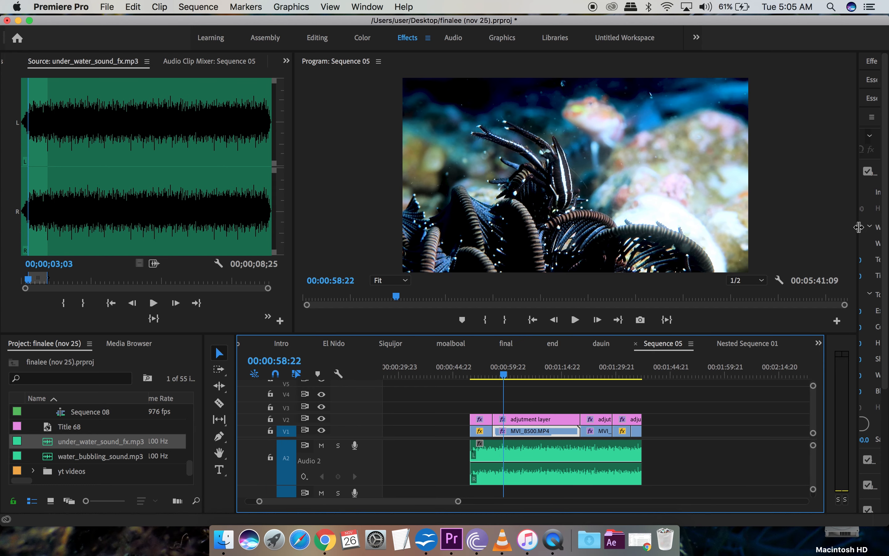
{"action": "left_click_drag", "start_coordinate": [859, 227], "coordinate": [715, 237]}
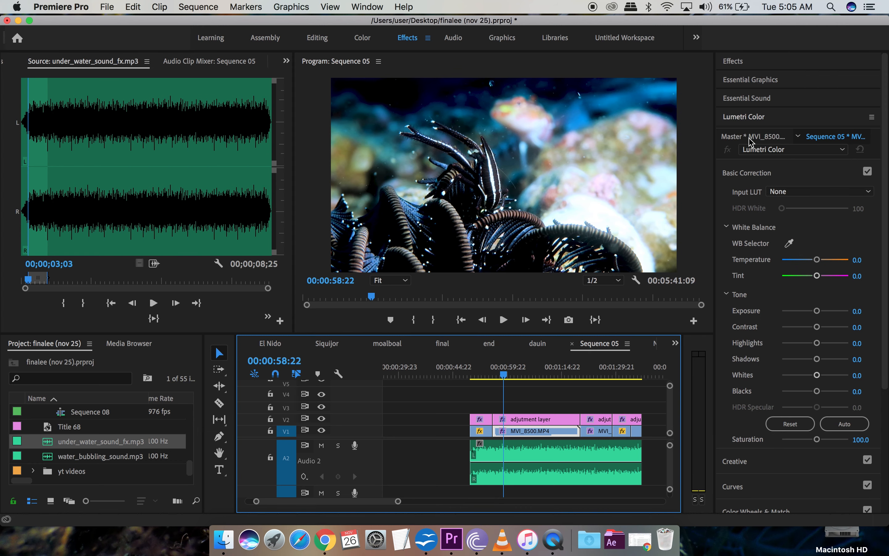
Step: Search Effects for 'low pas' and apply Lowpass to the A2 underwater clip, showing its effect settings
{"action": "left_click", "coordinate": [735, 61]}
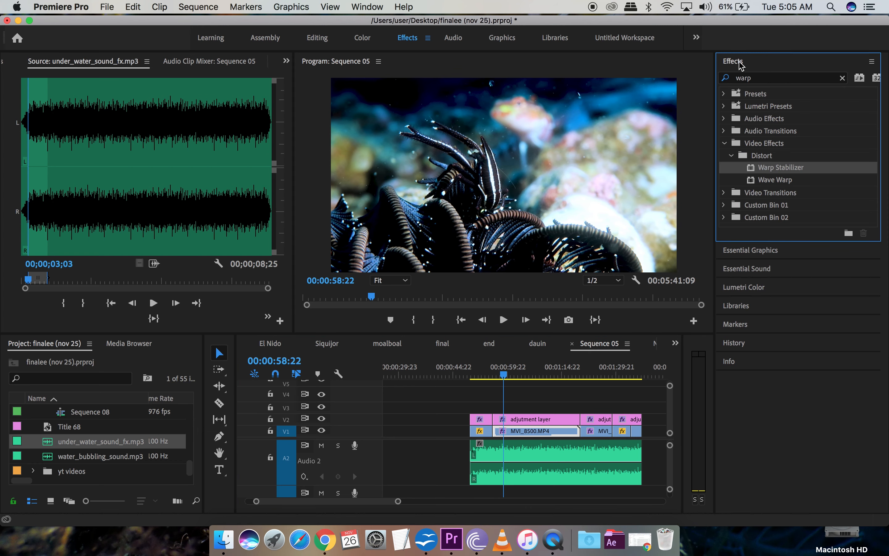
{"action": "left_click", "coordinate": [744, 79]}
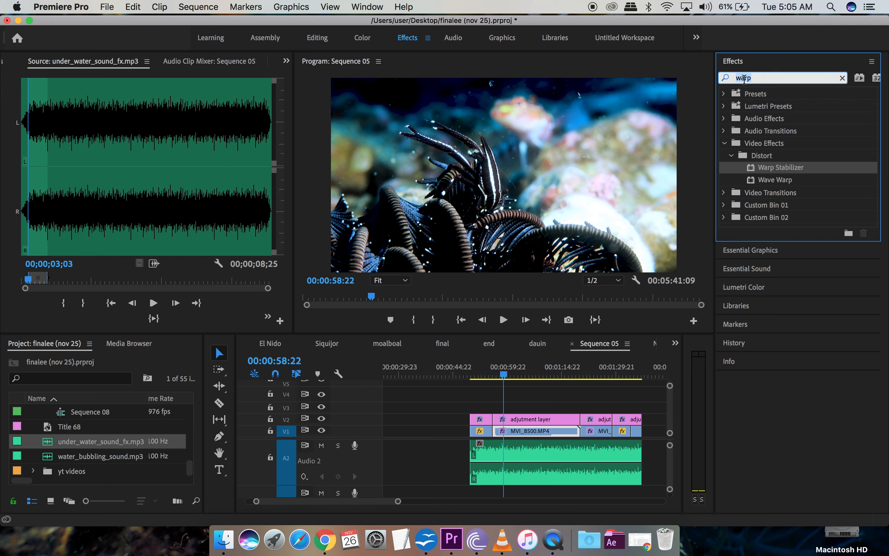
{"action": "type", "text": "low pass"}
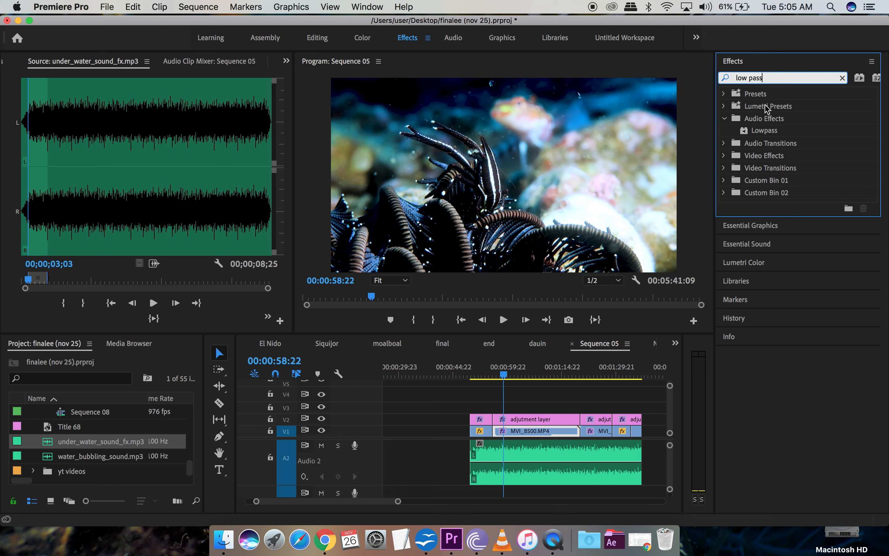
{"action": "left_click", "coordinate": [765, 133]}
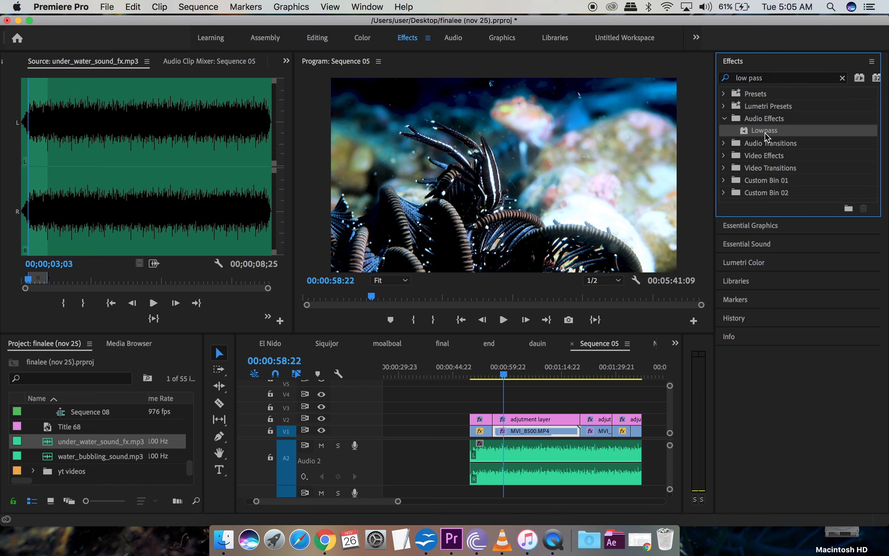
{"action": "left_click_drag", "start_coordinate": [625, 357], "coordinate": [556, 461]}
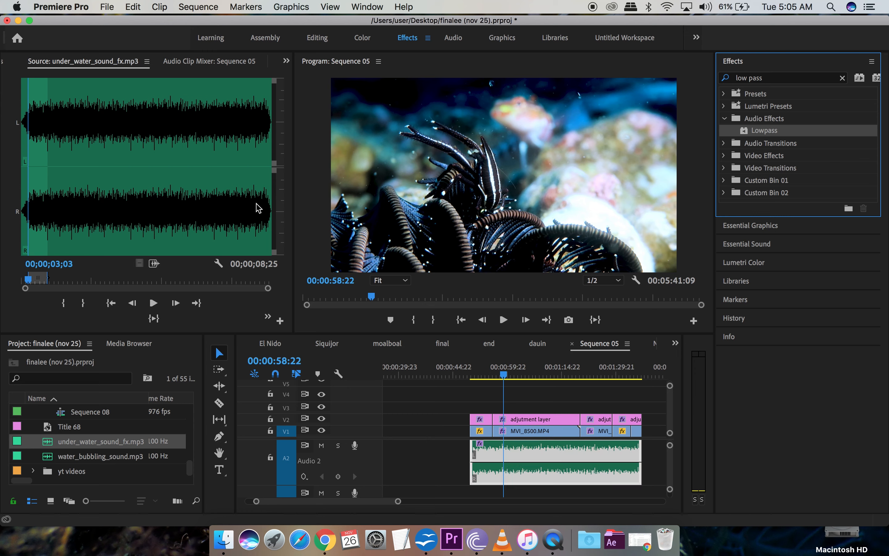
{"action": "left_click", "coordinate": [3, 61]}
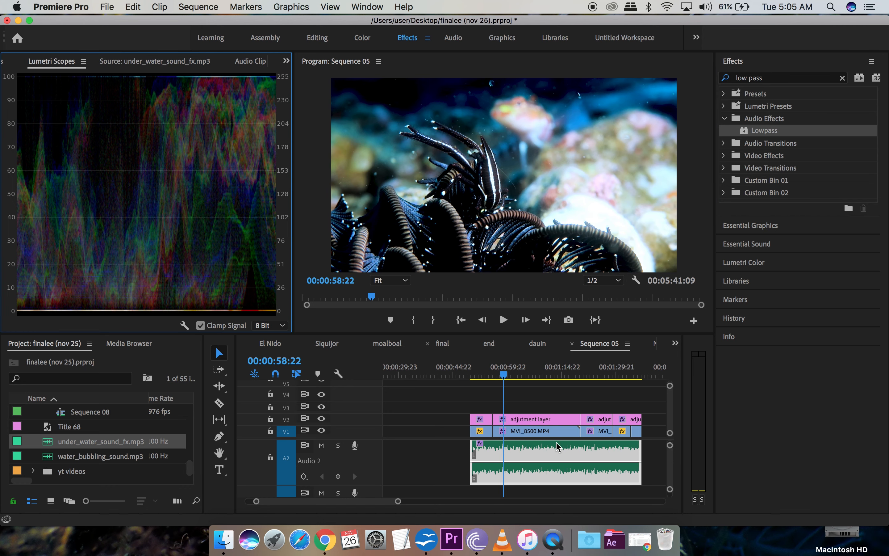
{"action": "left_click", "coordinate": [557, 451]}
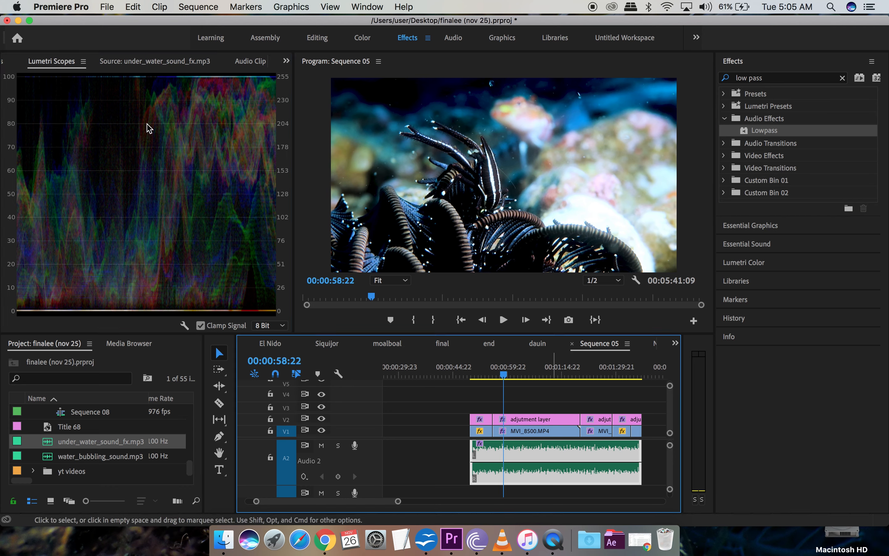
{"action": "left_click", "coordinate": [7, 62]}
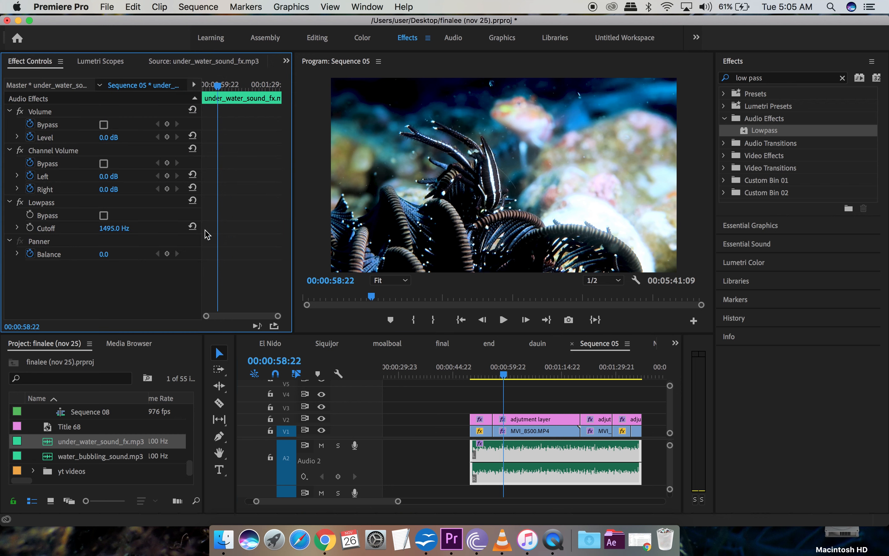
Step: Set the Lowpass cutoff to 1000 Hz and preview from about 49 seconds in
{"action": "left_click", "coordinate": [113, 230]}
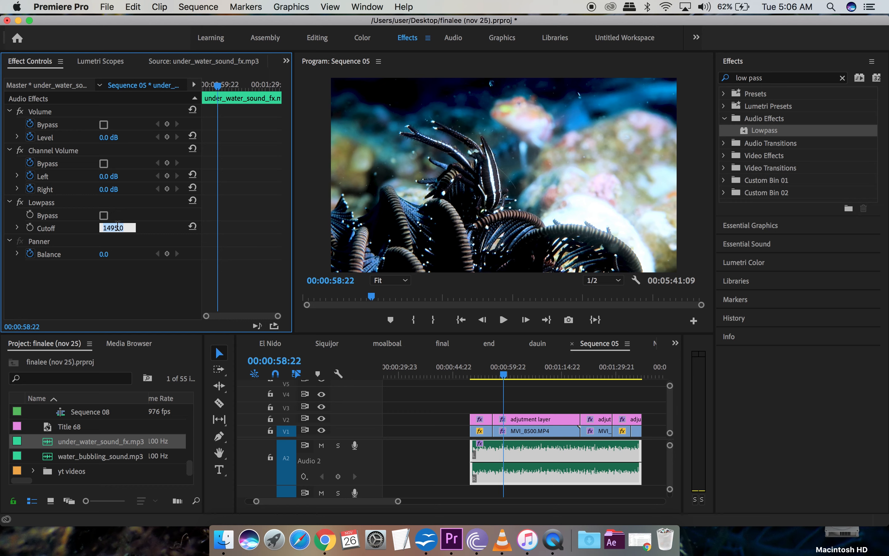
{"action": "type", "text": "1000"}
{"action": "key", "text": "Return"}
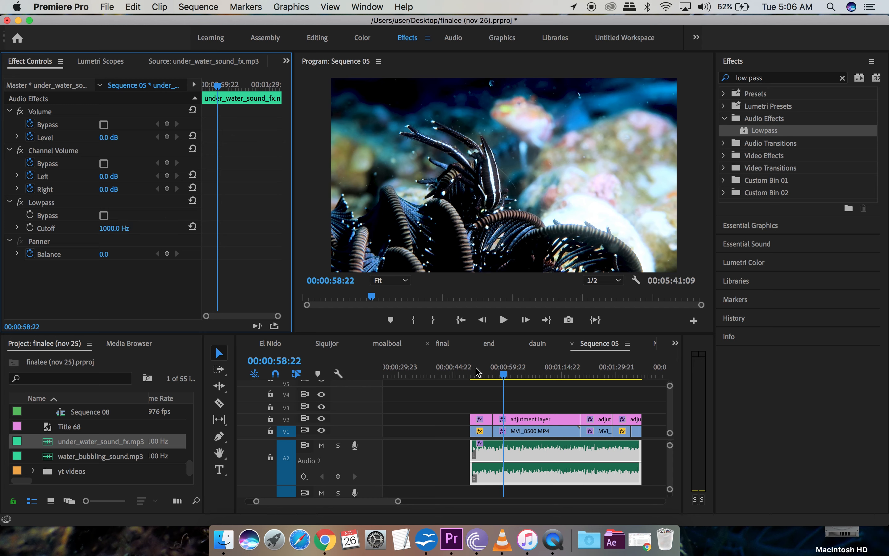
{"action": "left_click", "coordinate": [474, 376]}
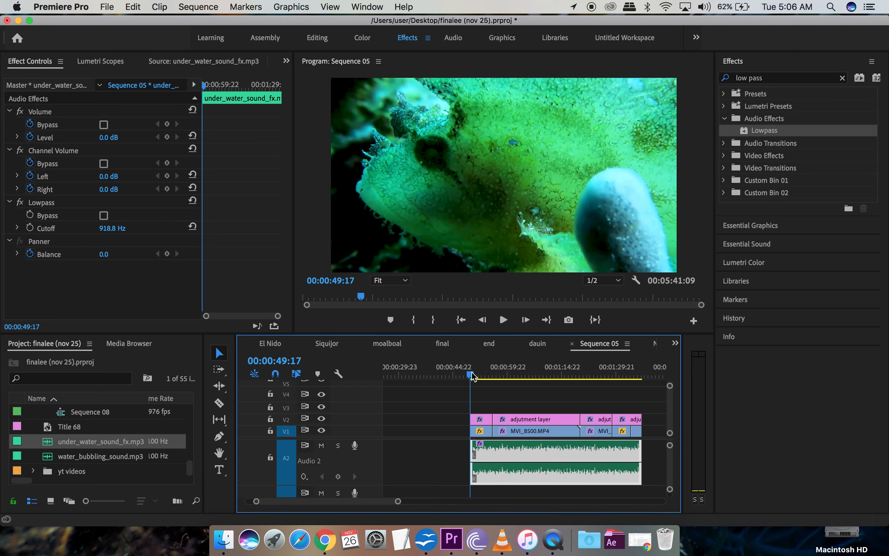
{"action": "key", "text": "space"}
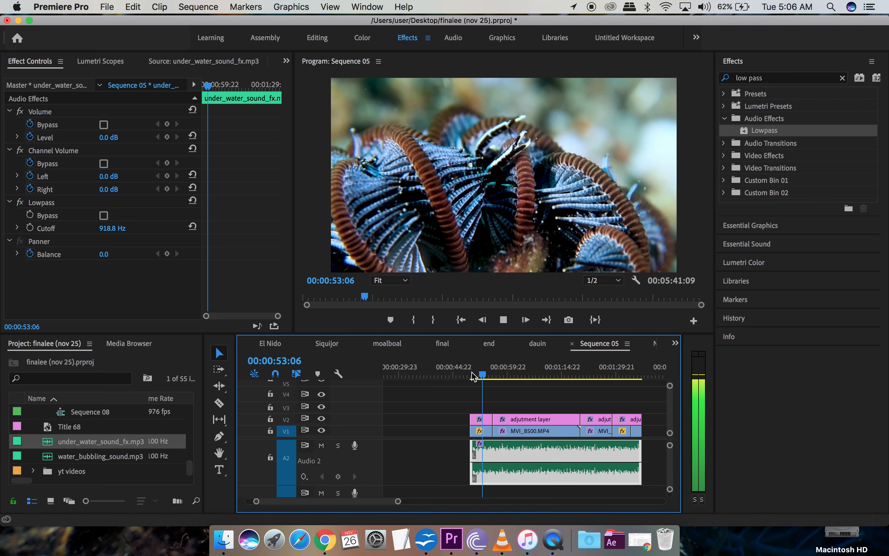
{"action": "key", "text": "space"}
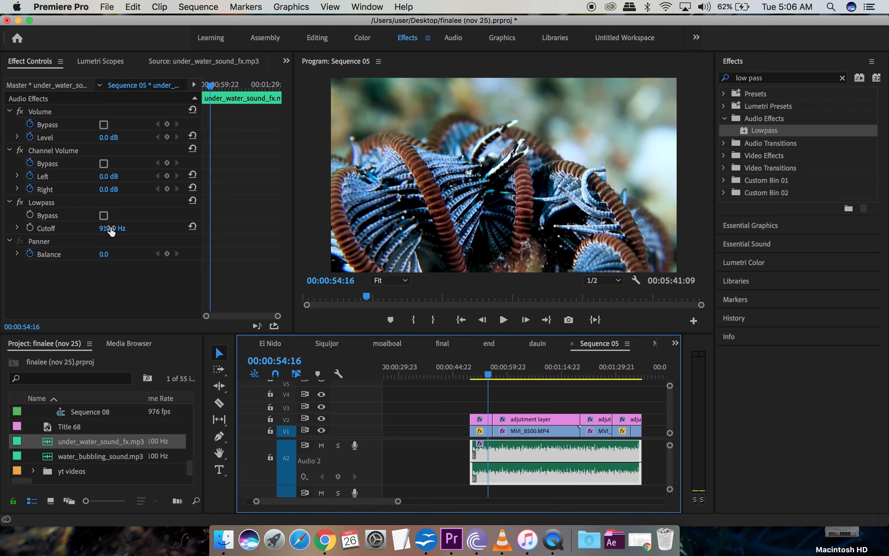
Step: Lower the Lowpass cutoff to 500 Hz and replay to hear the muffled ambience
{"action": "left_click", "coordinate": [117, 226]}
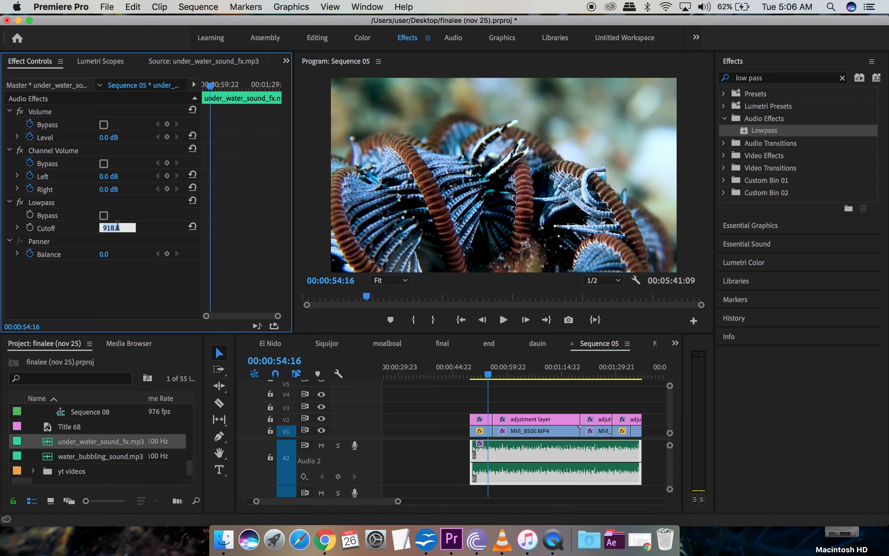
{"action": "key", "text": "Return"}
{"action": "key", "text": "space"}
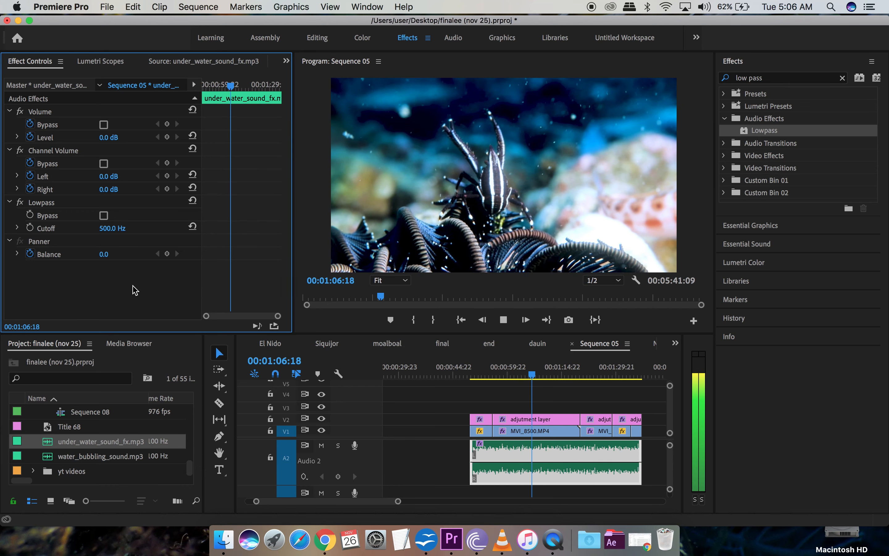
{"action": "key", "text": "space"}
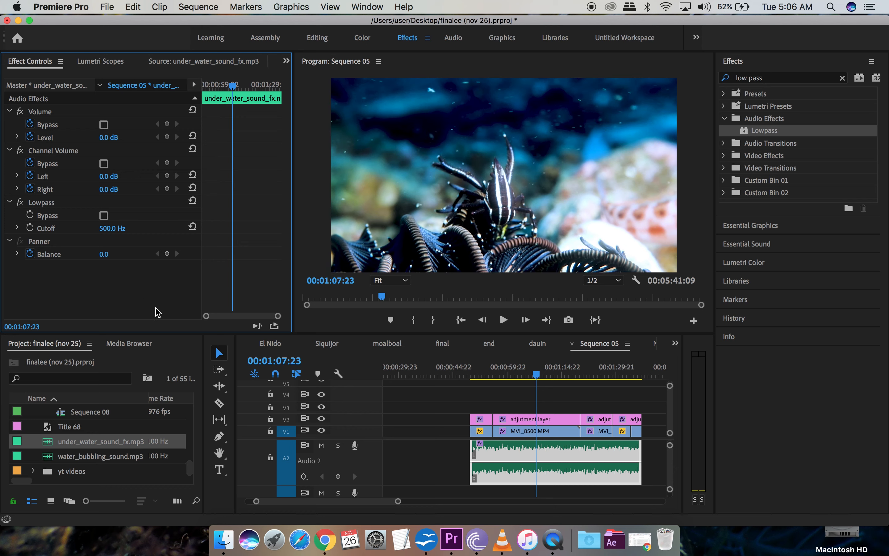
Step: Drop the underwater ambience to about -6.2 dB, listen, then load water_bubbling_sound.mp3 in the Source monitor
{"action": "left_click_drag", "start_coordinate": [507, 462], "coordinate": [506, 472]}
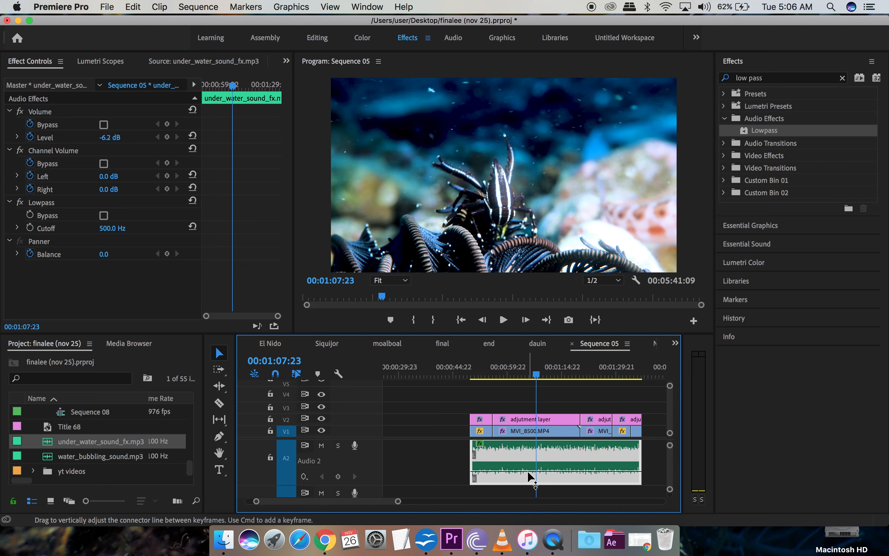
{"action": "key", "text": "space"}
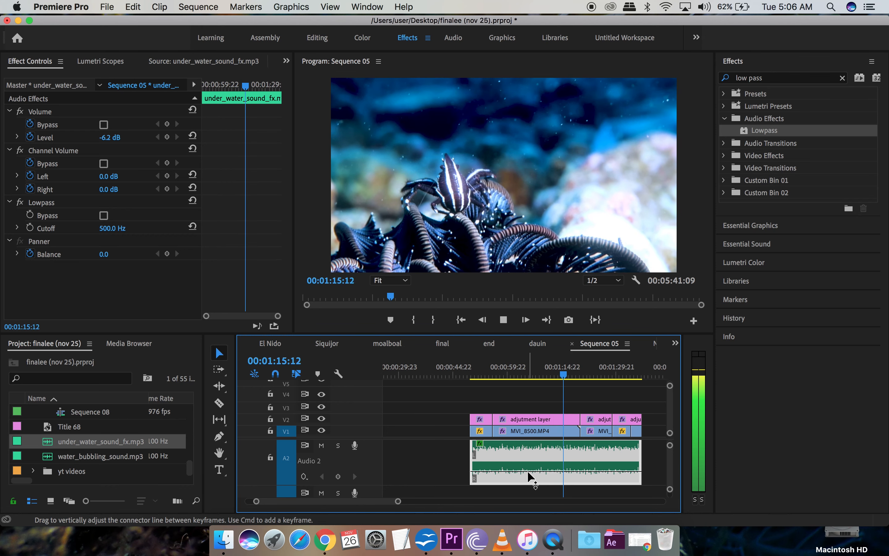
{"action": "key", "text": "space"}
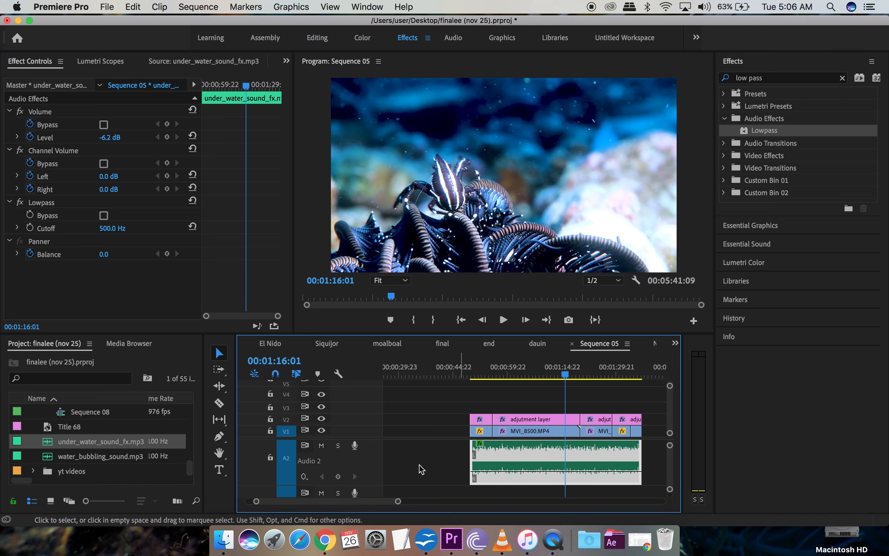
{"action": "scroll", "coordinate": [419, 465], "scroll_direction": "up", "scroll_amount": 3}
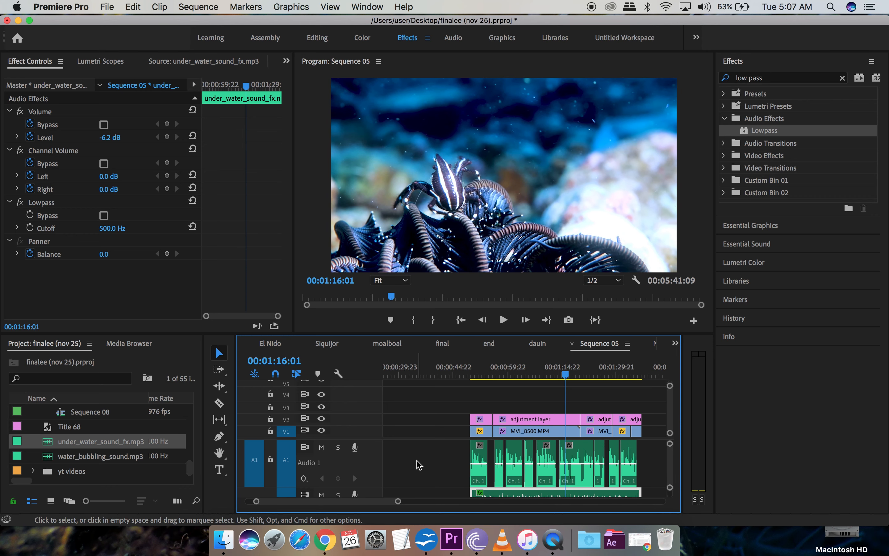
{"action": "scroll", "coordinate": [419, 466], "scroll_direction": "down", "scroll_amount": 3}
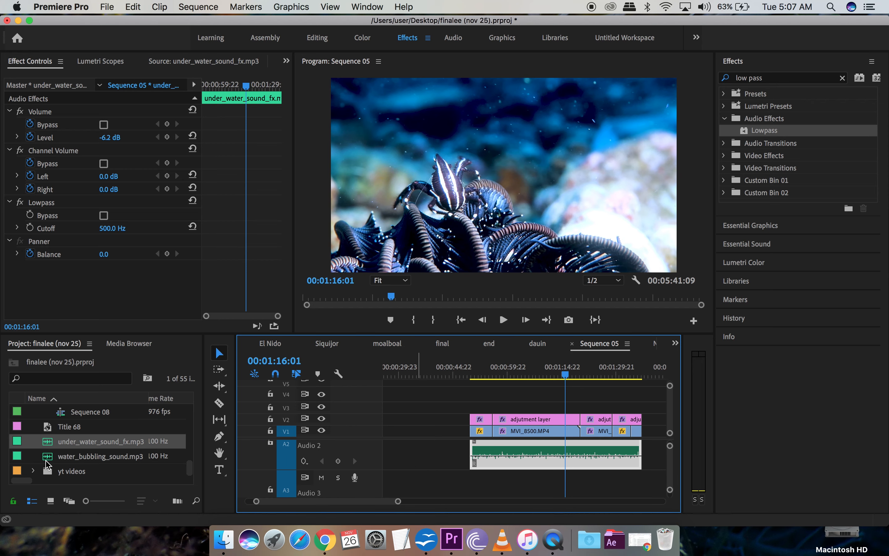
{"action": "double_click", "coordinate": [81, 461]}
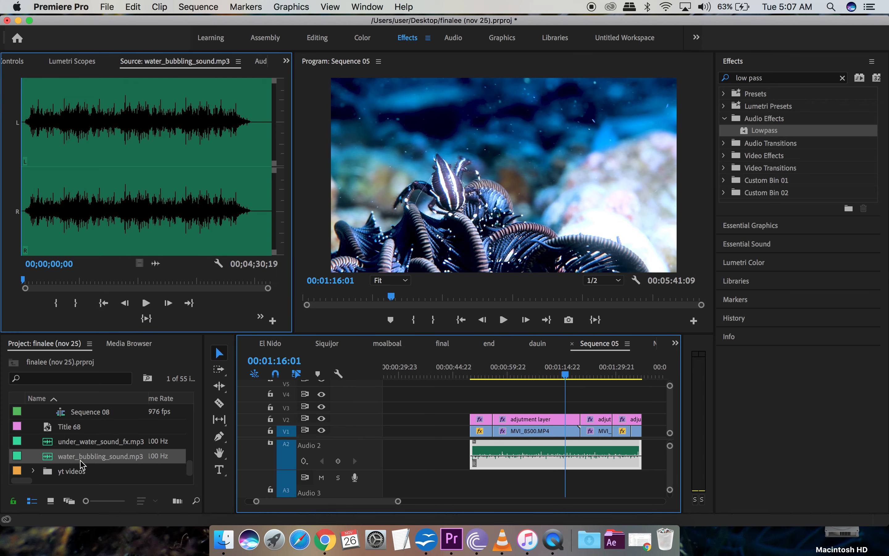
Step: Mark a 00;00;36;00 section of water_bubbling_sound.mp3 ending at 00;03;29;22
{"action": "left_click", "coordinate": [118, 282]}
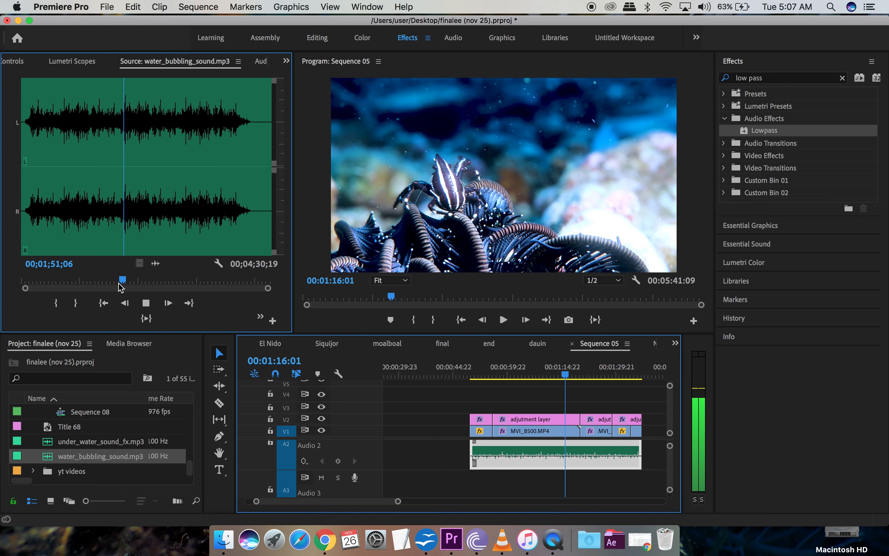
{"action": "left_click", "coordinate": [180, 283]}
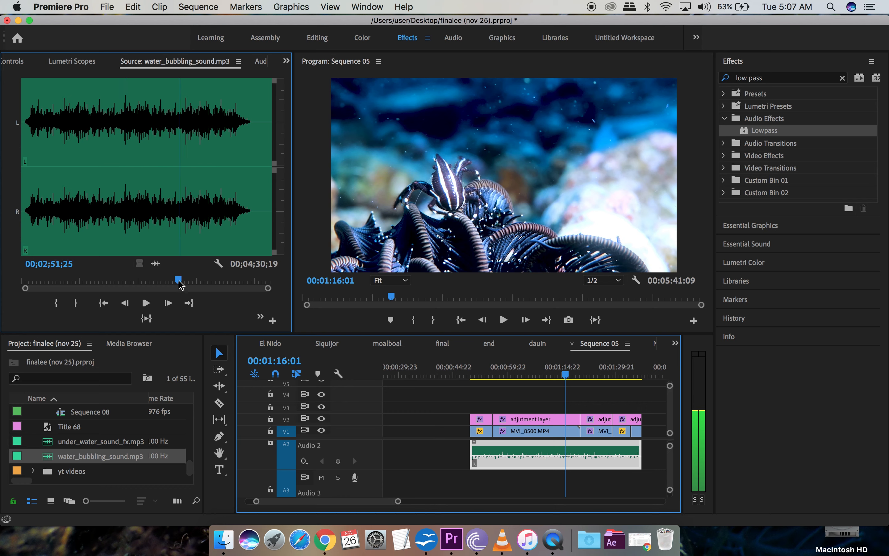
{"action": "left_click", "coordinate": [58, 305]}
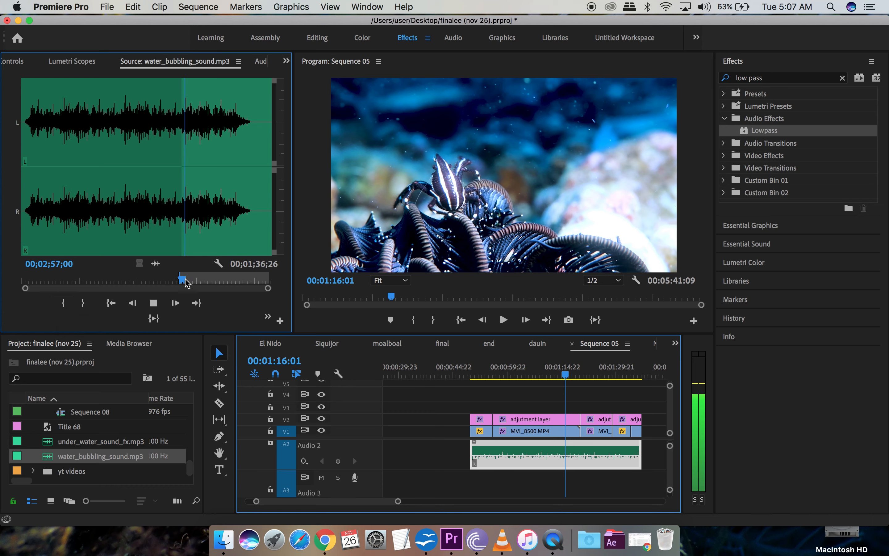
{"action": "left_click_drag", "start_coordinate": [186, 283], "coordinate": [216, 287]}
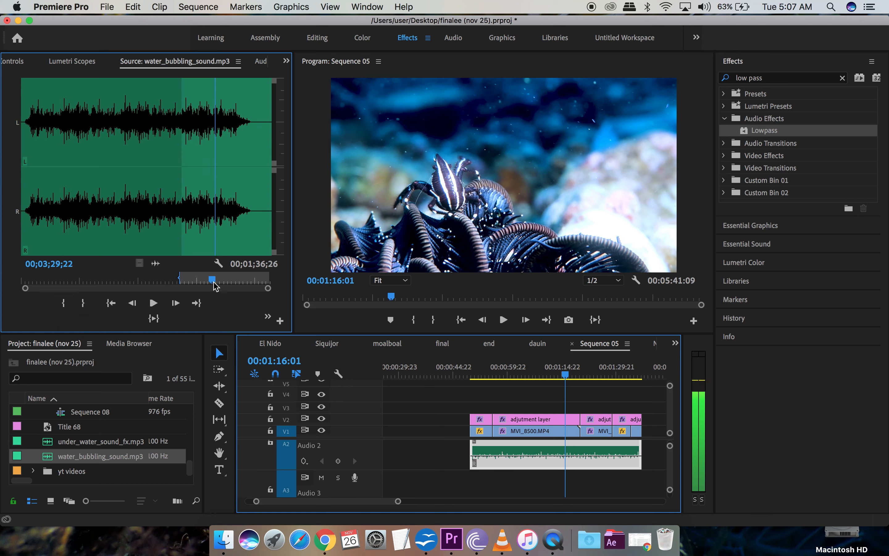
{"action": "left_click", "coordinate": [83, 302]}
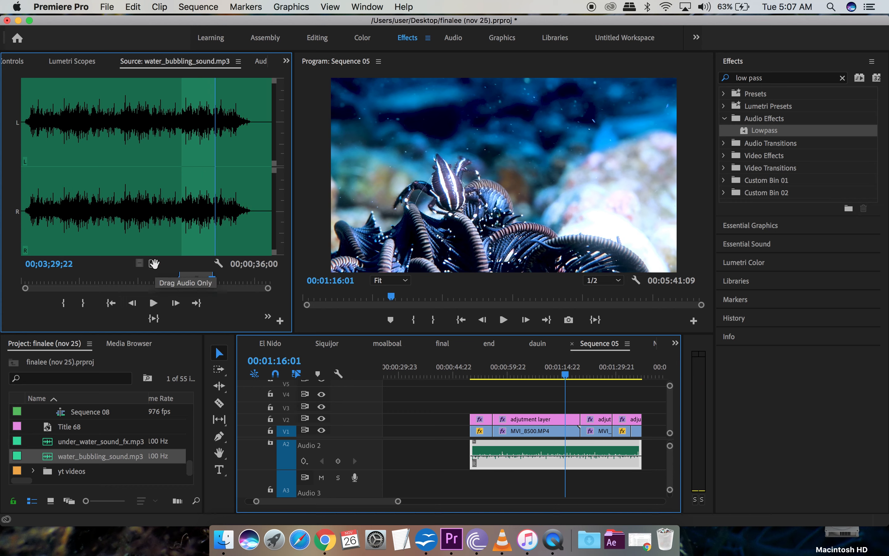
Step: Drop the bubbling section on A3, align it with the dive clips' start and extend it to their end
{"action": "left_click_drag", "start_coordinate": [153, 264], "coordinate": [493, 488]}
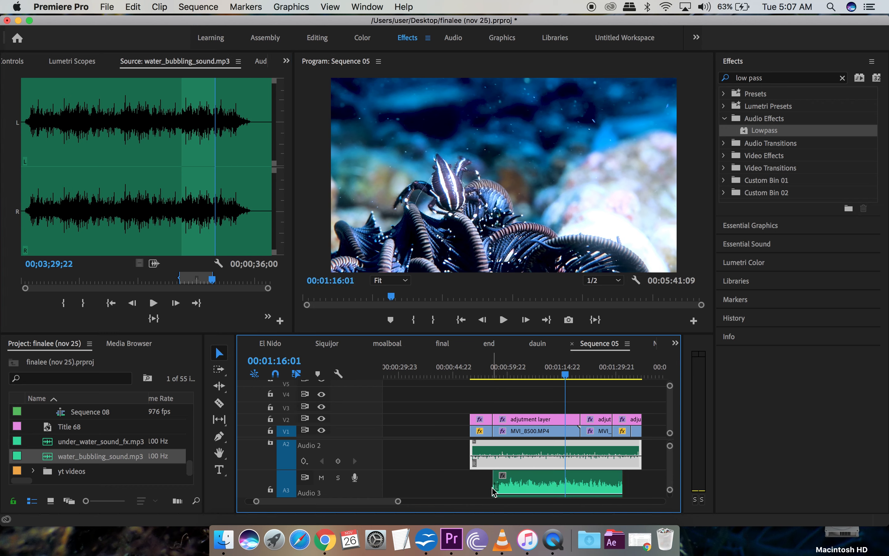
{"action": "left_click", "coordinate": [514, 486]}
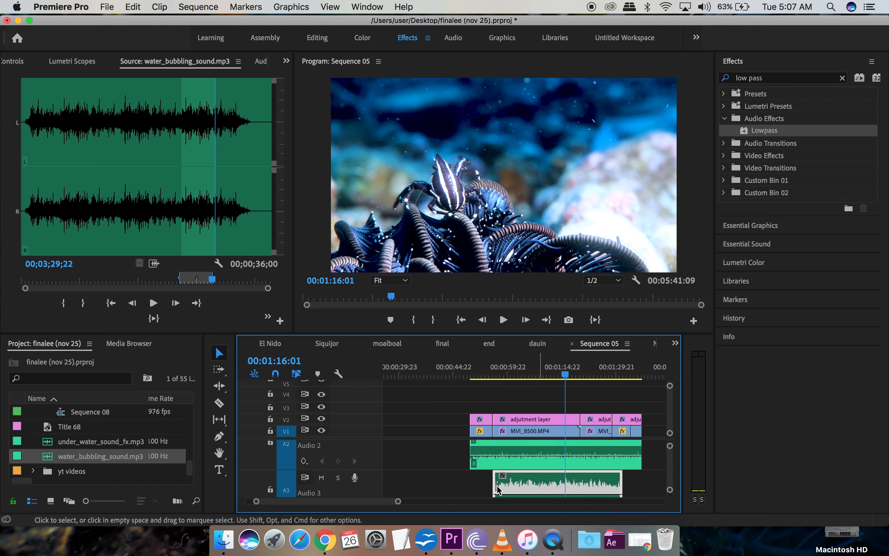
{"action": "left_click_drag", "start_coordinate": [498, 488], "coordinate": [519, 489]}
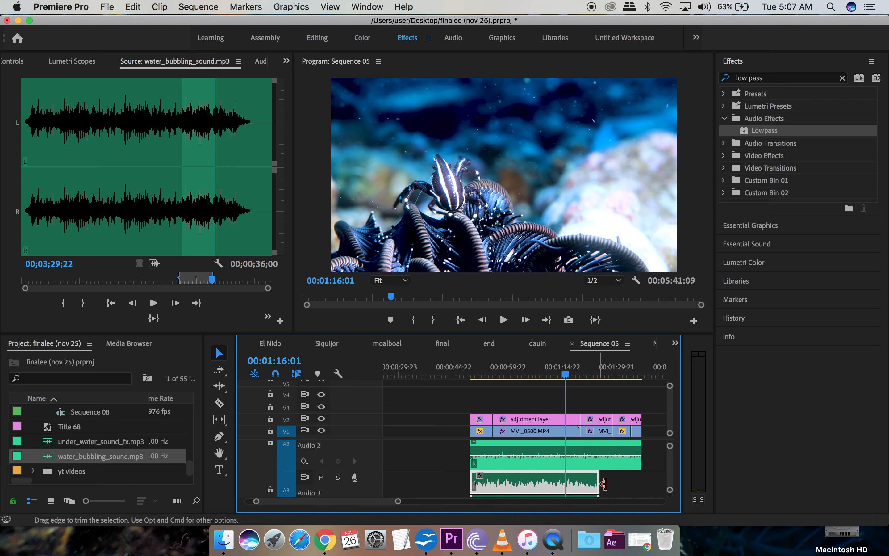
{"action": "left_click_drag", "start_coordinate": [633, 484], "coordinate": [640, 484]}
{"action": "left_click_drag", "start_coordinate": [469, 373], "coordinate": [513, 374]}
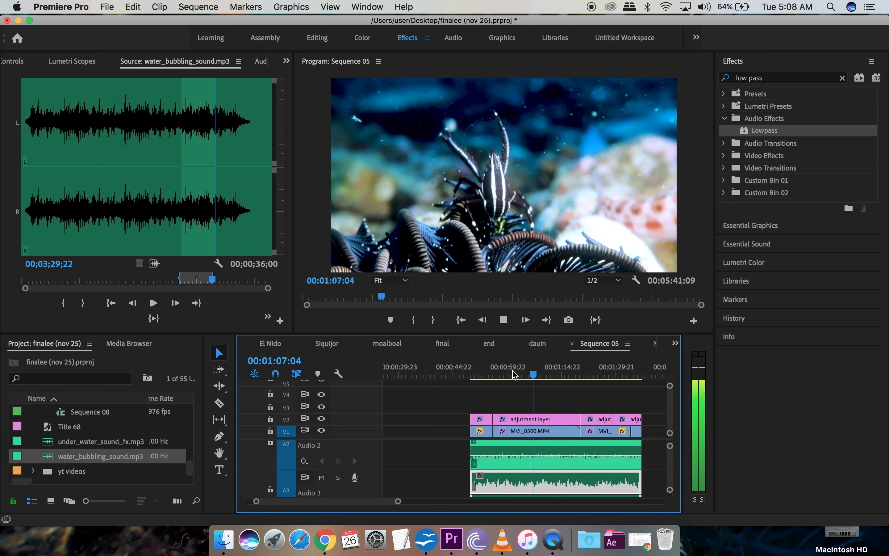
Step: Listen to the layered audio, then raise the A3 bubbling clip to about +5.17 dB and replay
{"action": "key", "text": "space"}
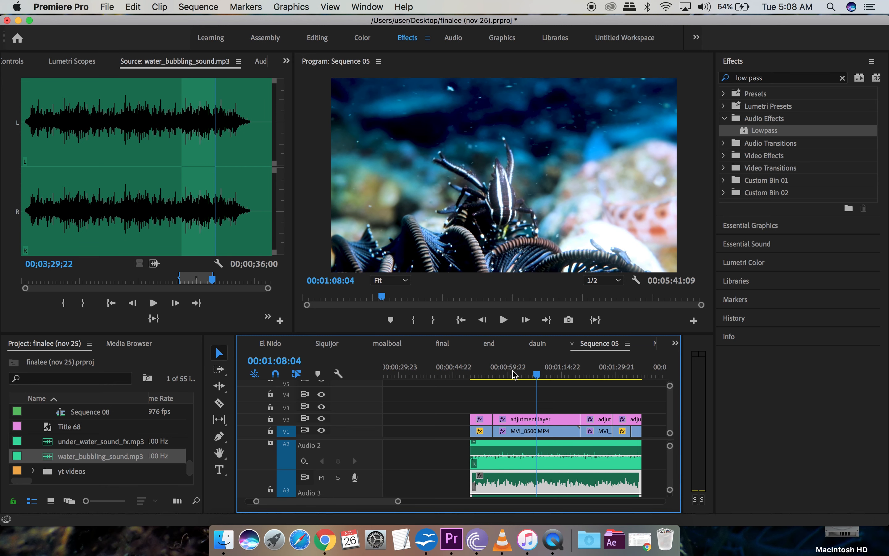
{"action": "key", "text": "space"}
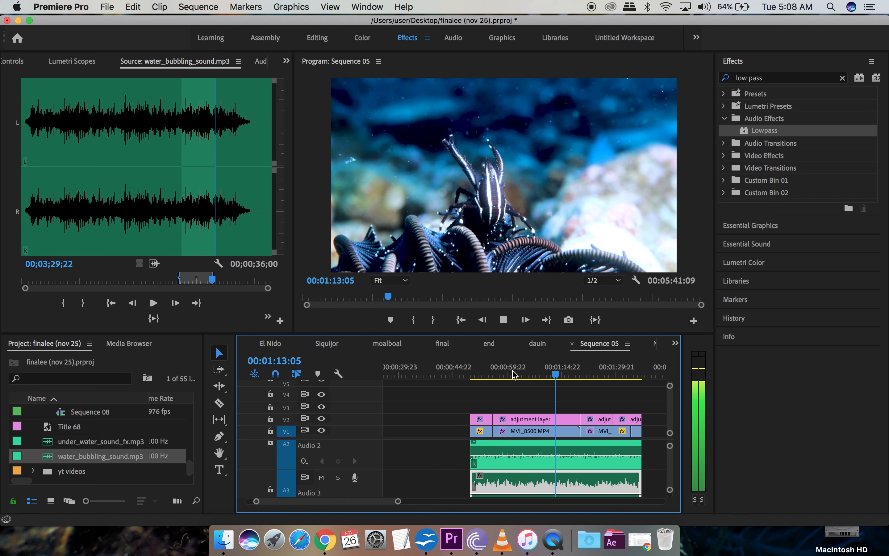
{"action": "key", "text": "space"}
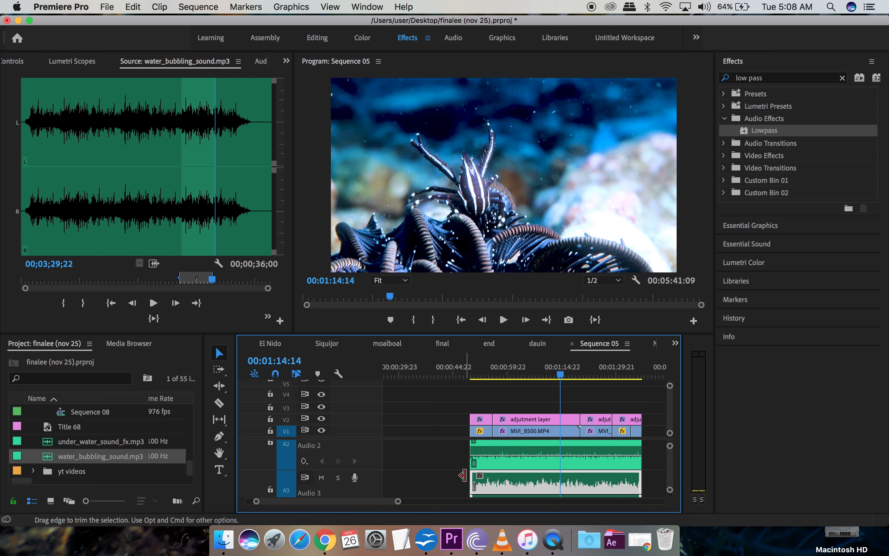
{"action": "scroll", "coordinate": [464, 477], "scroll_direction": "down", "scroll_amount": 2}
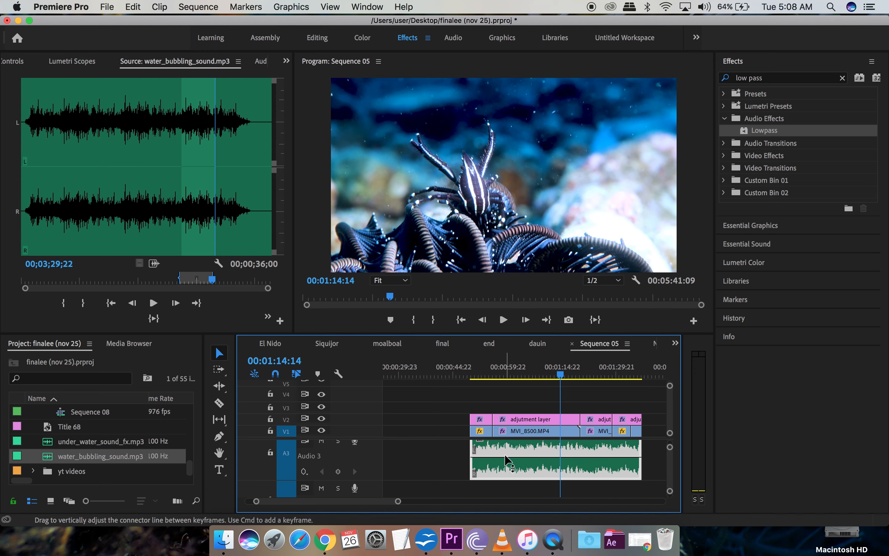
{"action": "left_click_drag", "start_coordinate": [506, 456], "coordinate": [504, 444]}
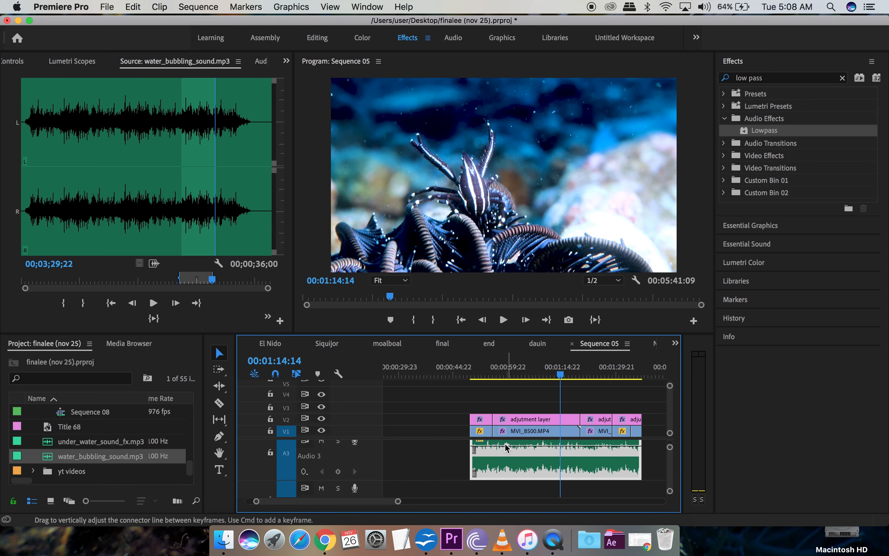
{"action": "scroll", "coordinate": [505, 443], "scroll_direction": "up", "scroll_amount": 2}
{"action": "scroll", "coordinate": [507, 448], "scroll_direction": "down", "scroll_amount": 1}
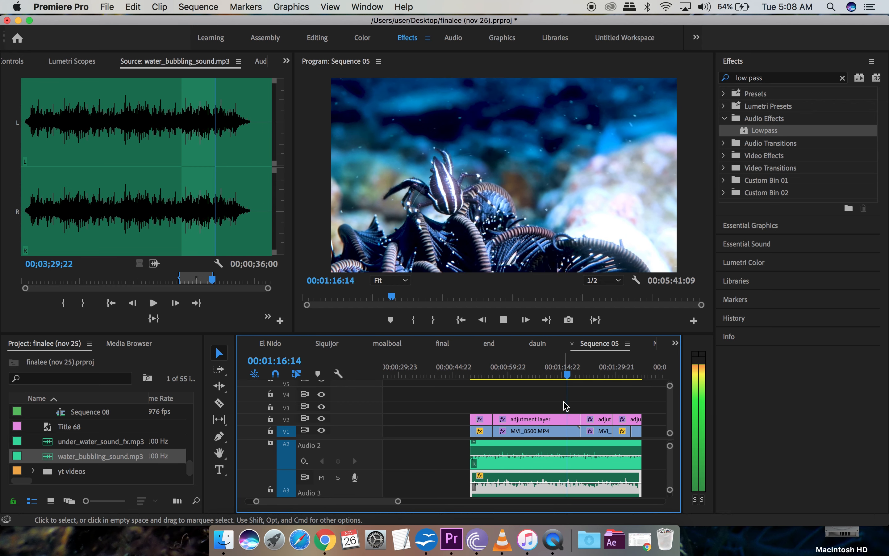
{"action": "key", "text": "space"}
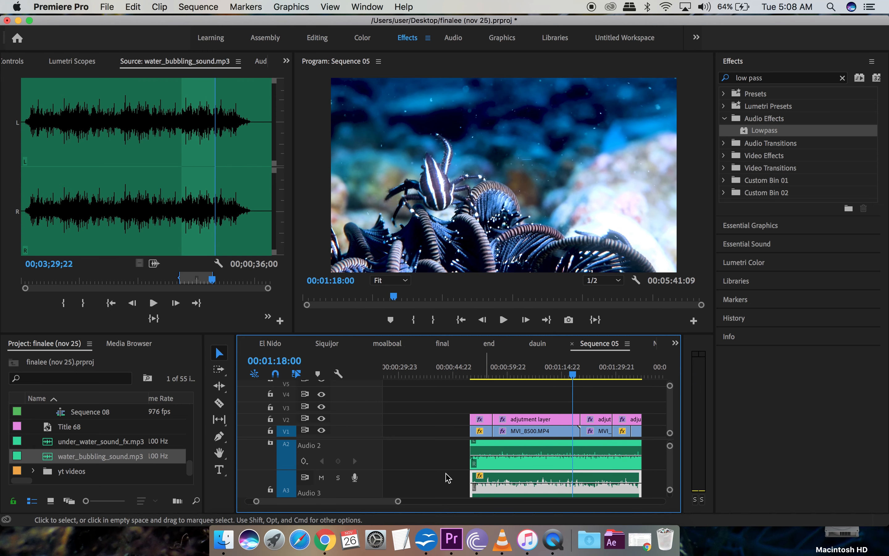
Step: Enlarge the Timeline panel and zoom out to show the dive clips and audio tracks
{"action": "scroll", "coordinate": [448, 478], "scroll_direction": "down", "scroll_amount": 3}
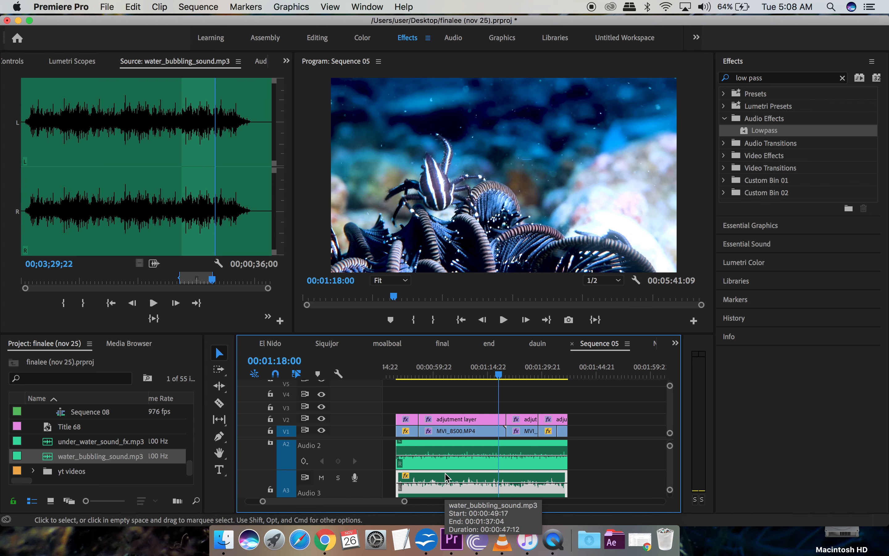
{"action": "scroll", "coordinate": [446, 478], "scroll_direction": "up", "scroll_amount": 1}
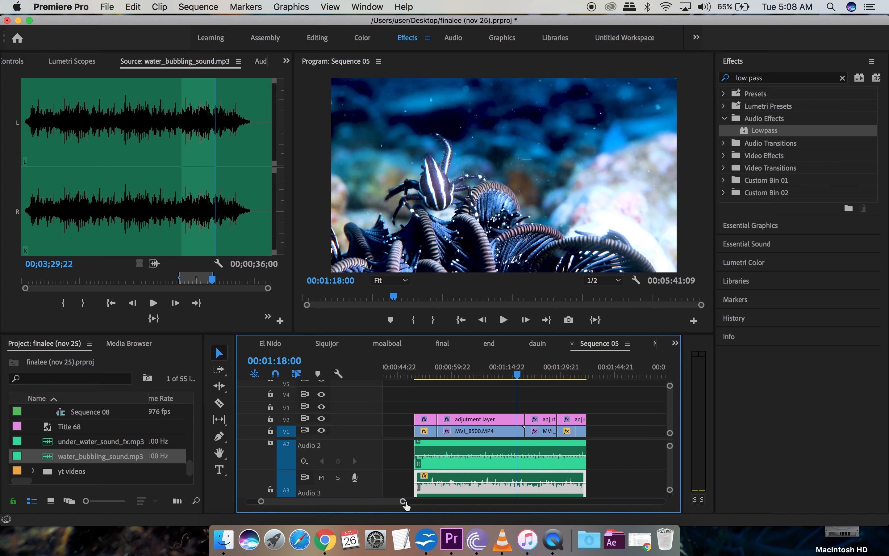
{"action": "left_click_drag", "start_coordinate": [403, 502], "coordinate": [429, 502]}
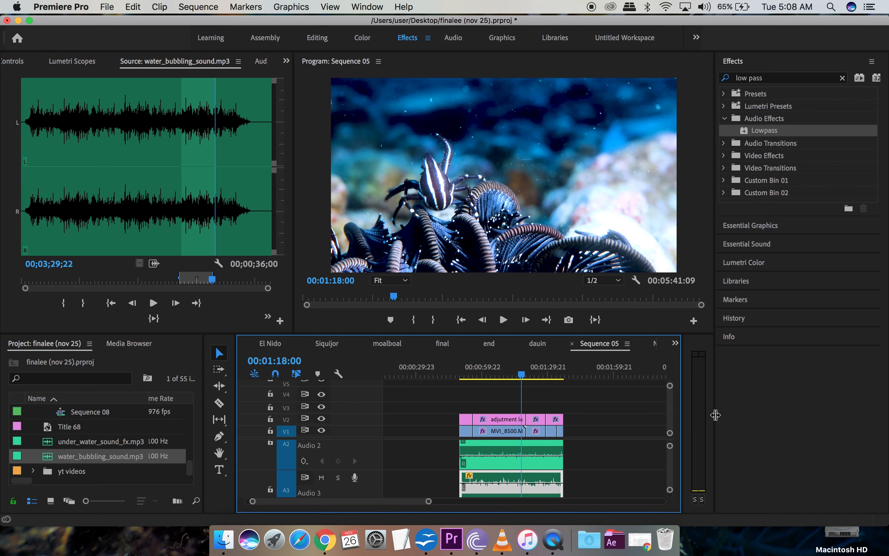
{"action": "left_click_drag", "start_coordinate": [715, 415], "coordinate": [859, 418]}
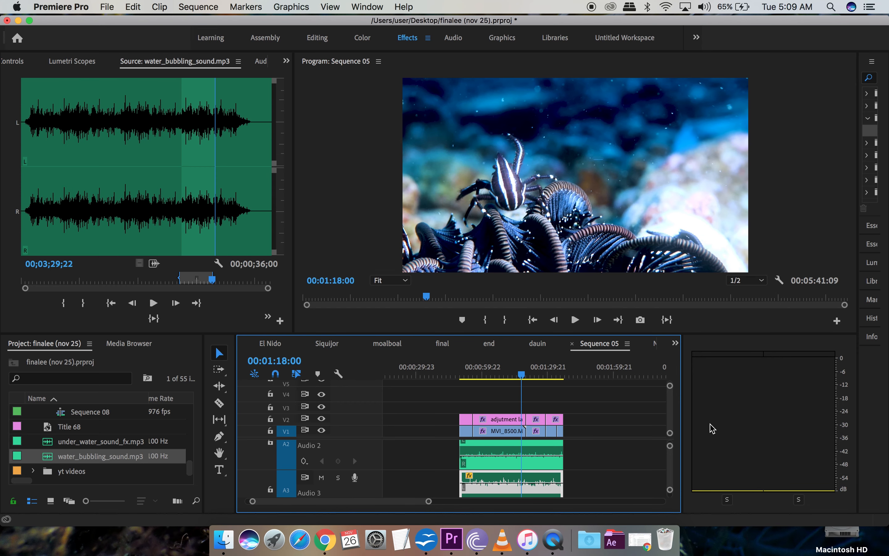
{"action": "left_click_drag", "start_coordinate": [683, 417], "coordinate": [823, 436]}
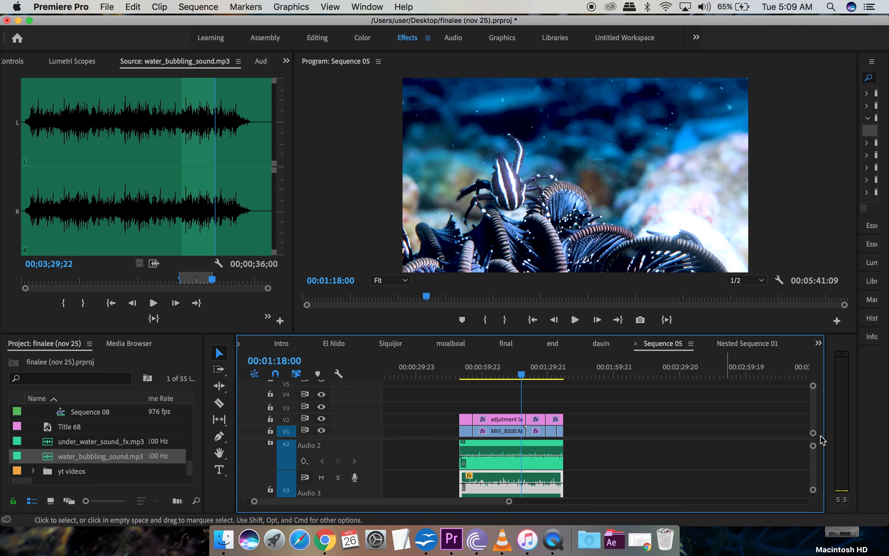
{"action": "scroll", "coordinate": [768, 442], "scroll_direction": "right", "scroll_amount": 5}
{"action": "scroll", "coordinate": [768, 443], "scroll_direction": "left", "scroll_amount": 5}
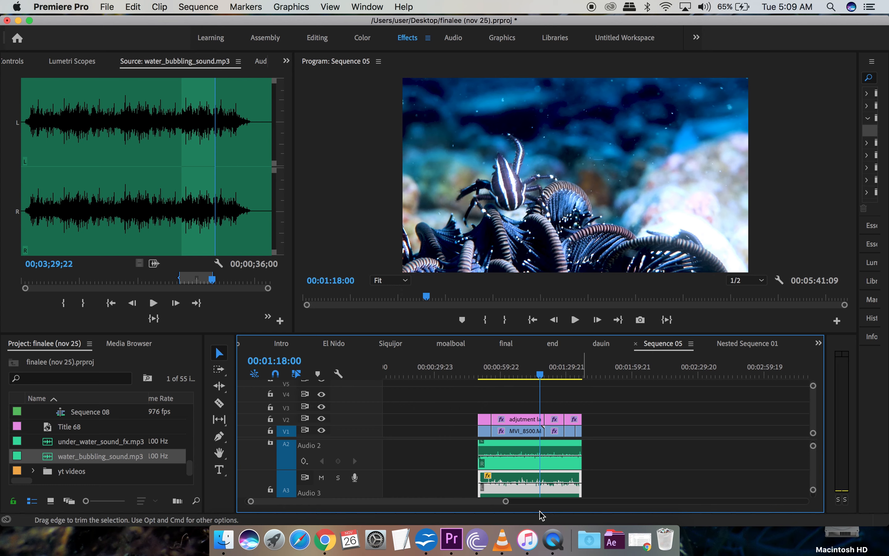
{"action": "left_click_drag", "start_coordinate": [505, 504], "coordinate": [631, 462]}
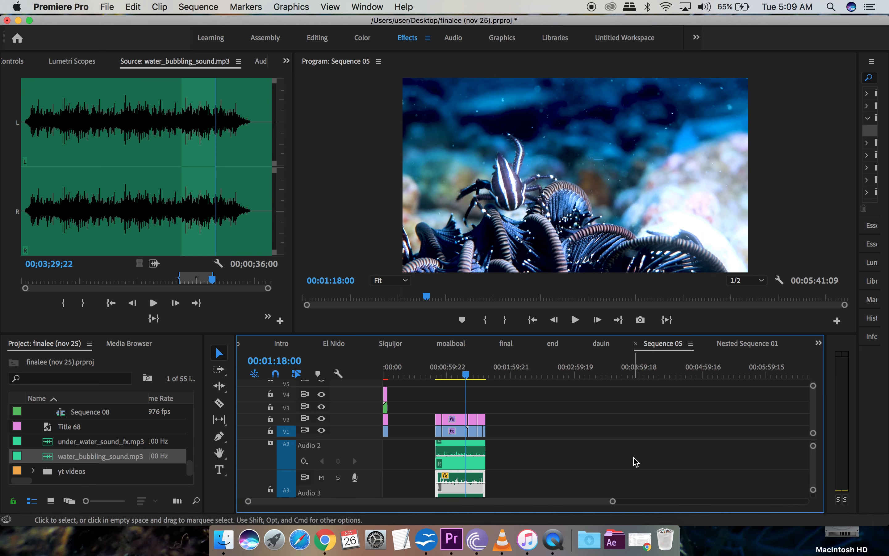
{"action": "scroll", "coordinate": [635, 460], "scroll_direction": "right", "scroll_amount": 10}
{"action": "scroll", "coordinate": [636, 462], "scroll_direction": "right", "scroll_amount": 2}
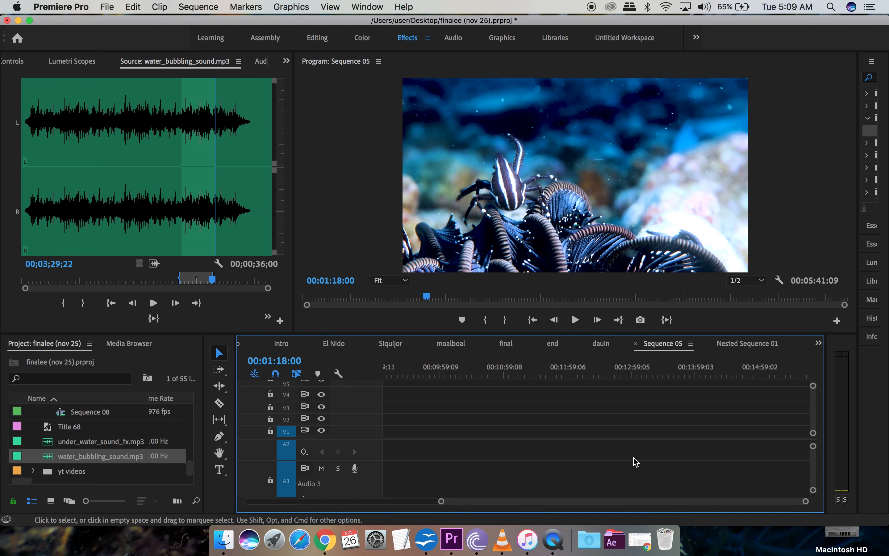
{"action": "scroll", "coordinate": [637, 462], "scroll_direction": "up", "scroll_amount": 2}
{"action": "scroll", "coordinate": [637, 462], "scroll_direction": "left", "scroll_amount": 12}
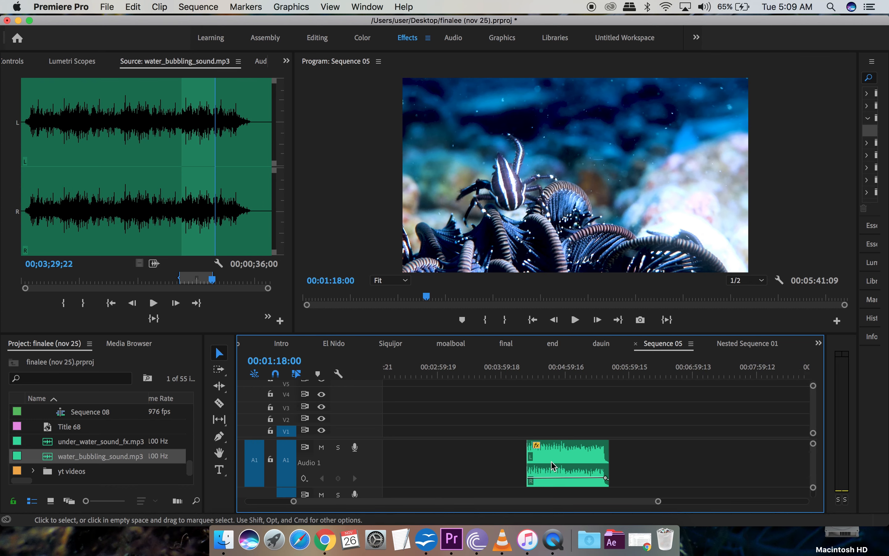
Step: Shift the bubbling clip earlier and down from A1 to A4, starting beneath the dive clips
{"action": "left_click", "coordinate": [536, 467]}
{"action": "left_click_drag", "start_coordinate": [555, 467], "coordinate": [431, 467]}
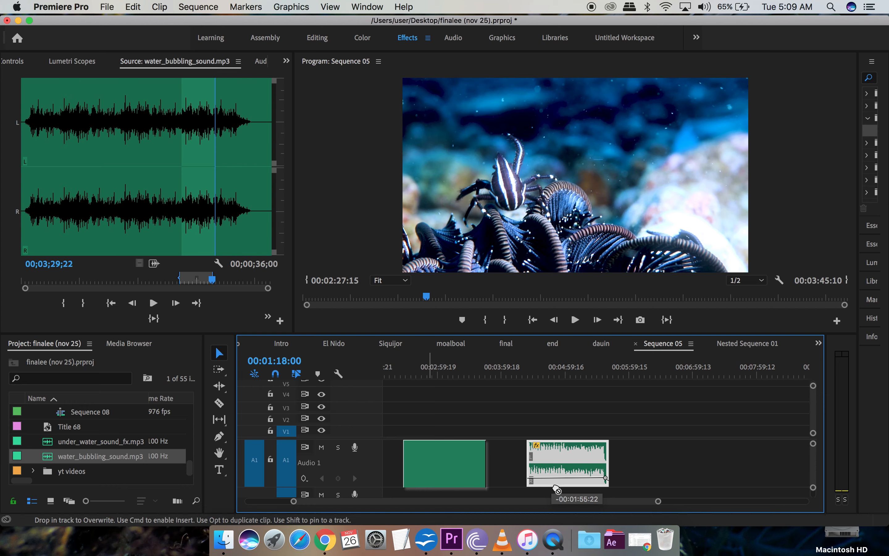
{"action": "left_click_drag", "start_coordinate": [661, 501], "coordinate": [729, 508]}
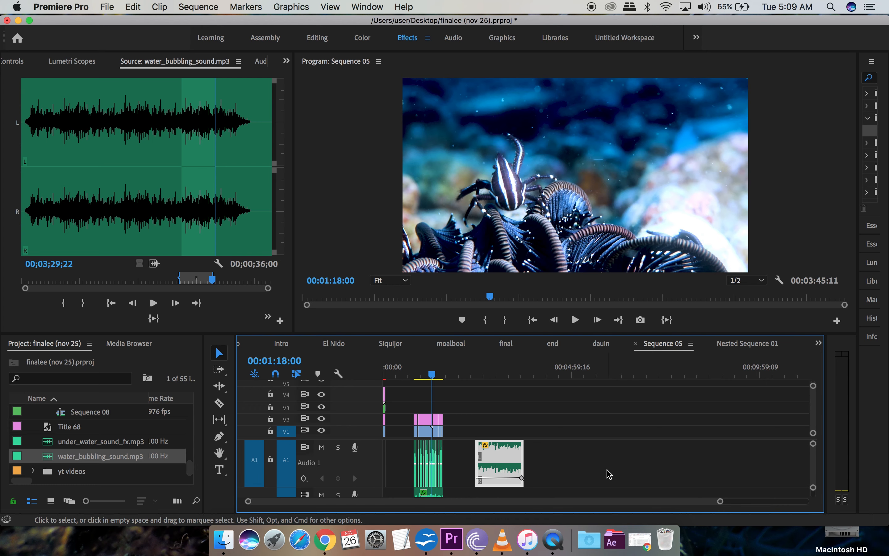
{"action": "mouse_move", "coordinate": [496, 480]}
{"action": "left_mouse_down"}
{"action": "mouse_move", "coordinate": [496, 494]}
{"action": "mouse_move", "coordinate": [498, 461]}
{"action": "left_mouse_up"}
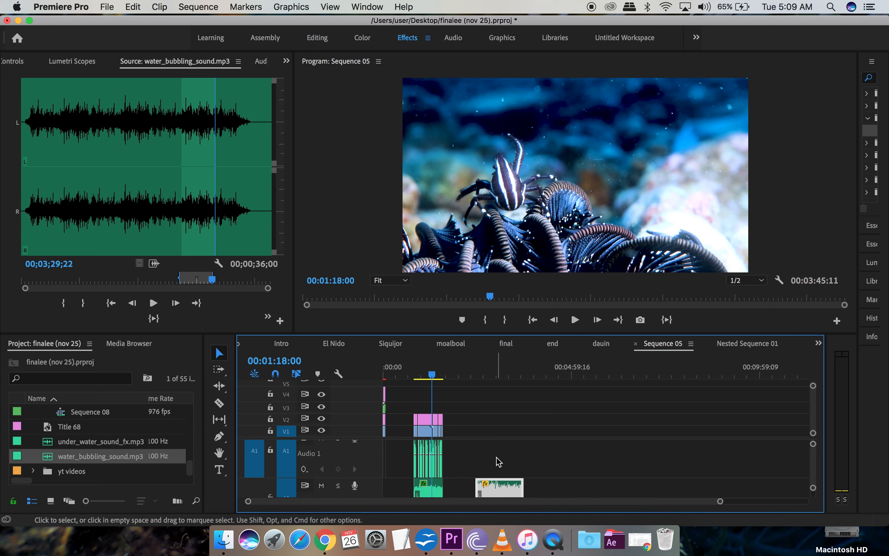
{"action": "scroll", "coordinate": [498, 463], "scroll_direction": "down", "scroll_amount": 3}
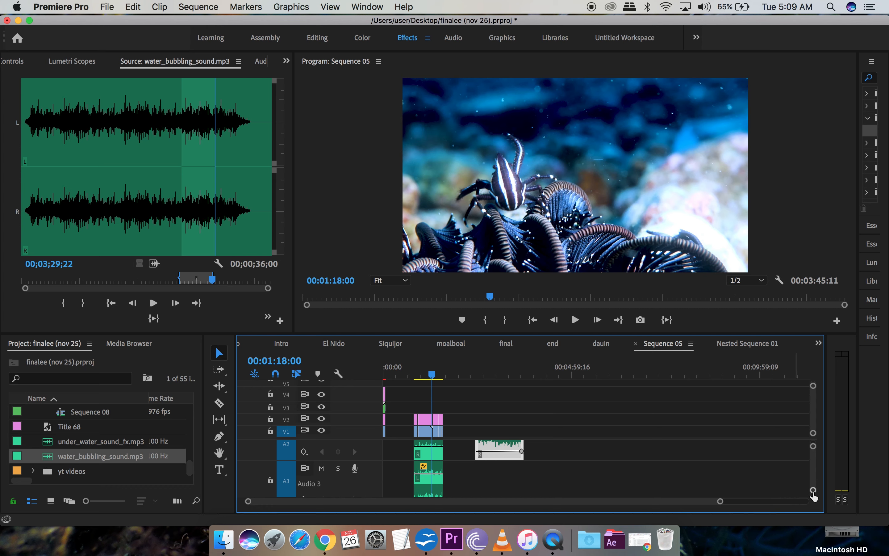
{"action": "left_click_drag", "start_coordinate": [814, 491], "coordinate": [794, 505]}
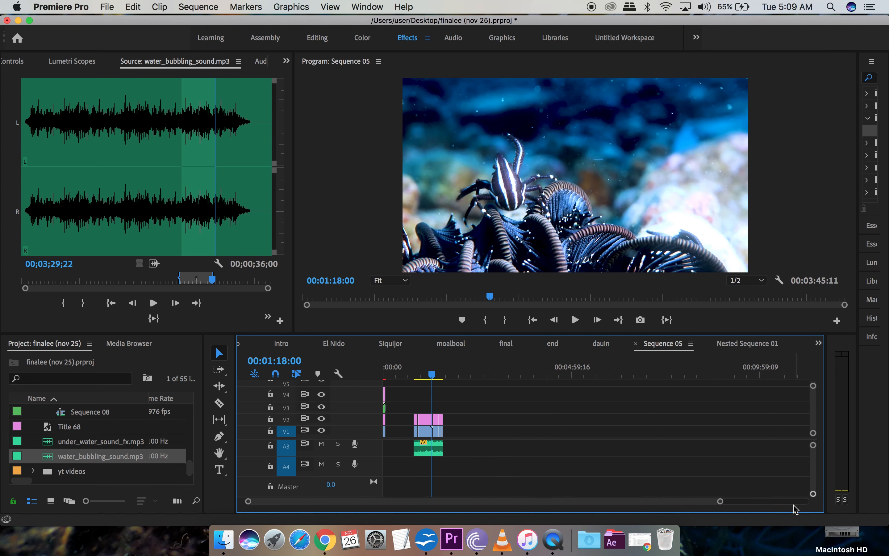
{"action": "scroll", "coordinate": [489, 470], "scroll_direction": "up", "scroll_amount": 4}
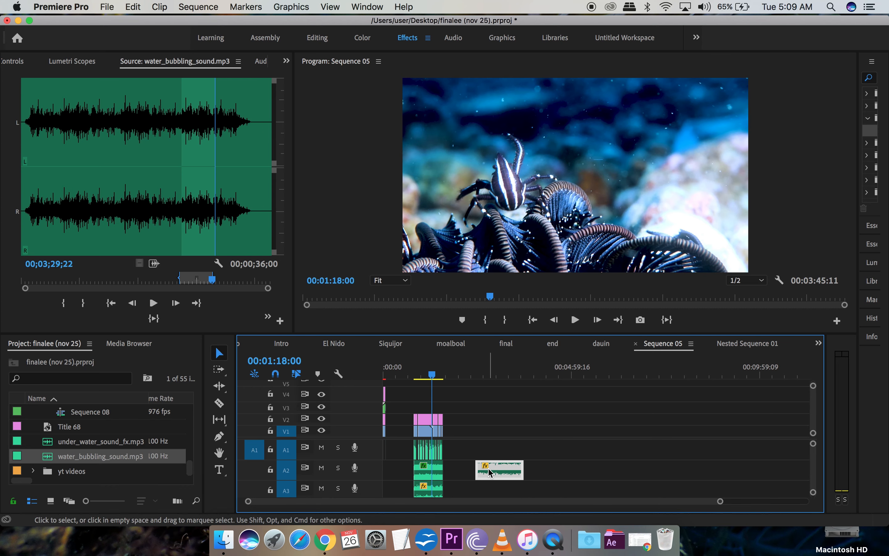
{"action": "scroll", "coordinate": [490, 472], "scroll_direction": "down", "scroll_amount": 1}
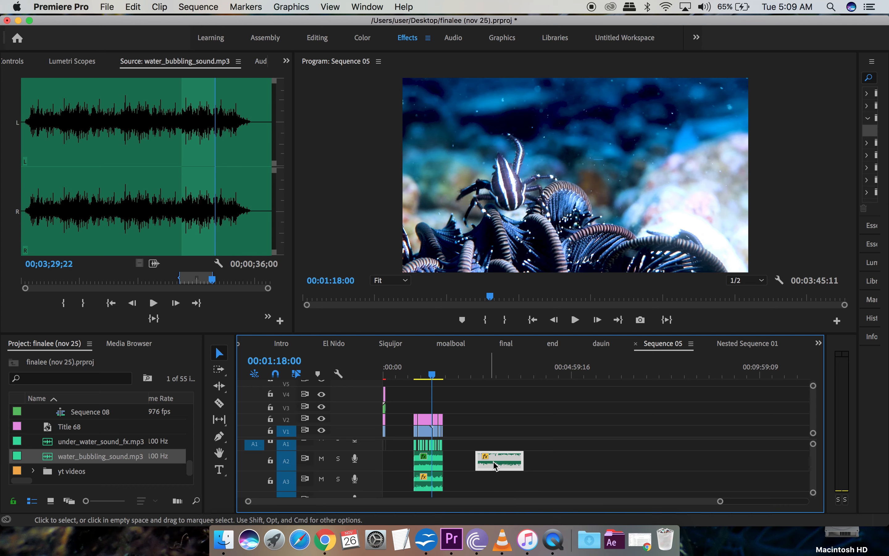
{"action": "left_click_drag", "start_coordinate": [488, 480], "coordinate": [421, 496]}
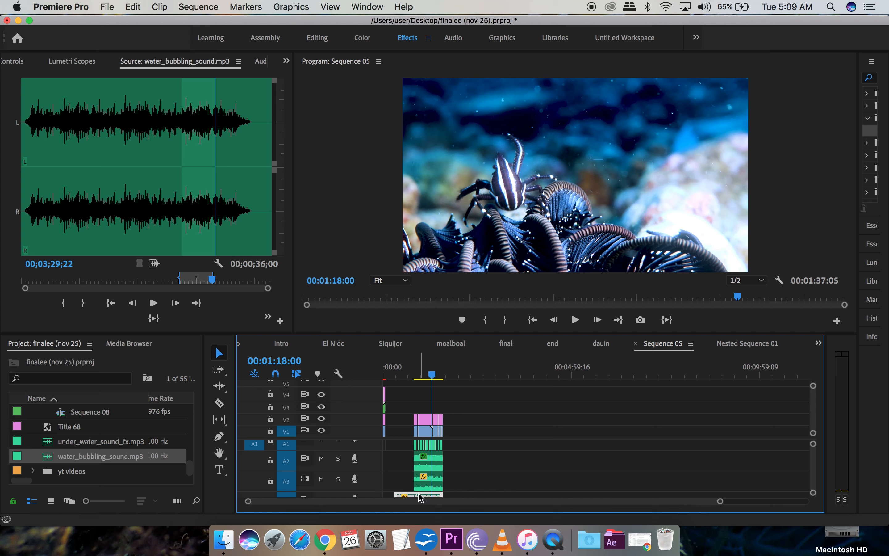
{"action": "scroll", "coordinate": [502, 453], "scroll_direction": "down", "scroll_amount": 2}
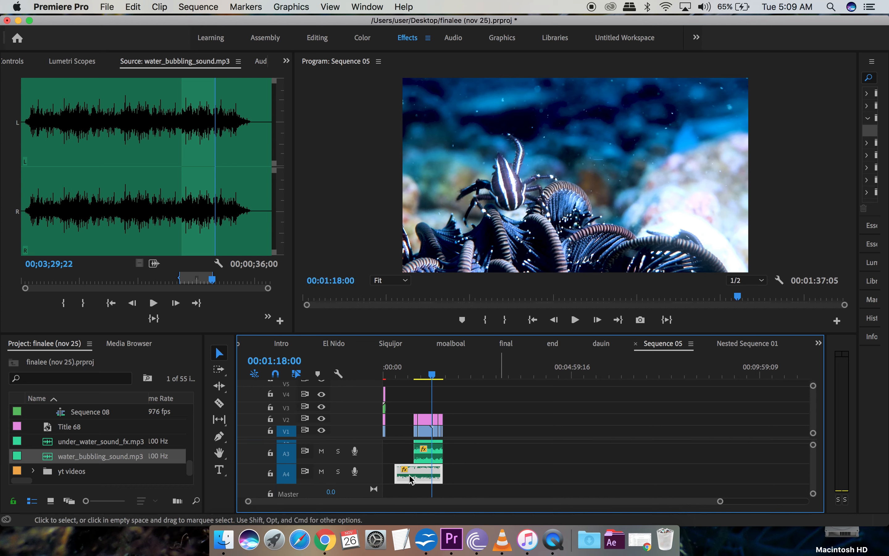
{"action": "left_click_drag", "start_coordinate": [431, 477], "coordinate": [432, 477]}
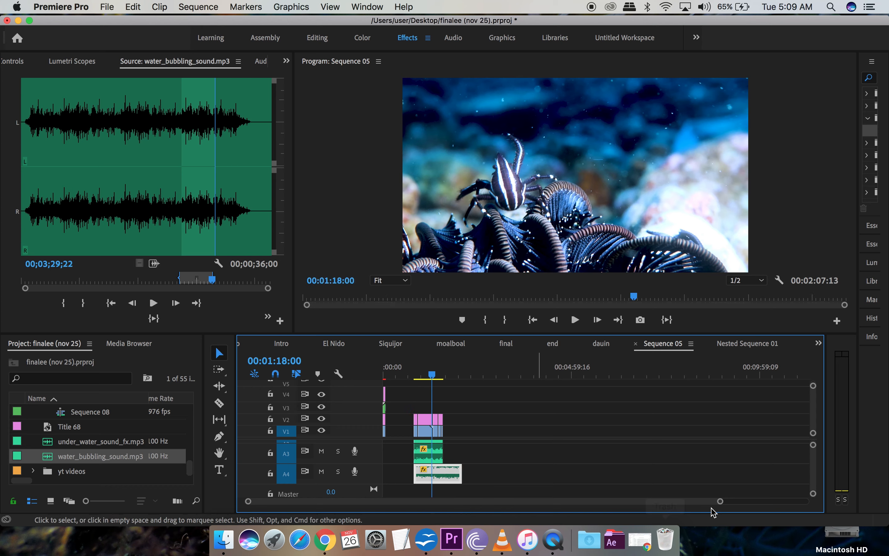
Step: Zoom the timeline in on the dive clips and put the playhead where they begin
{"action": "left_click_drag", "start_coordinate": [716, 505], "coordinate": [603, 515]}
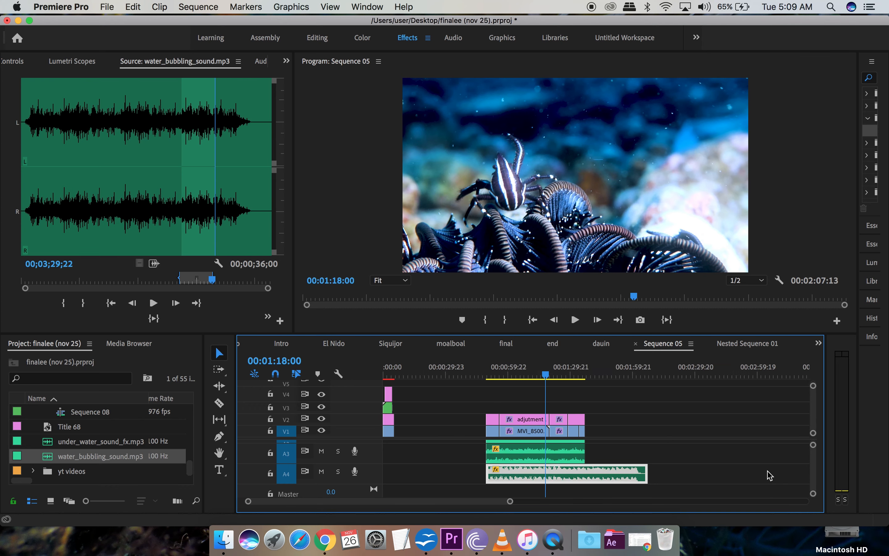
{"action": "left_click_drag", "start_coordinate": [814, 494], "coordinate": [814, 471]}
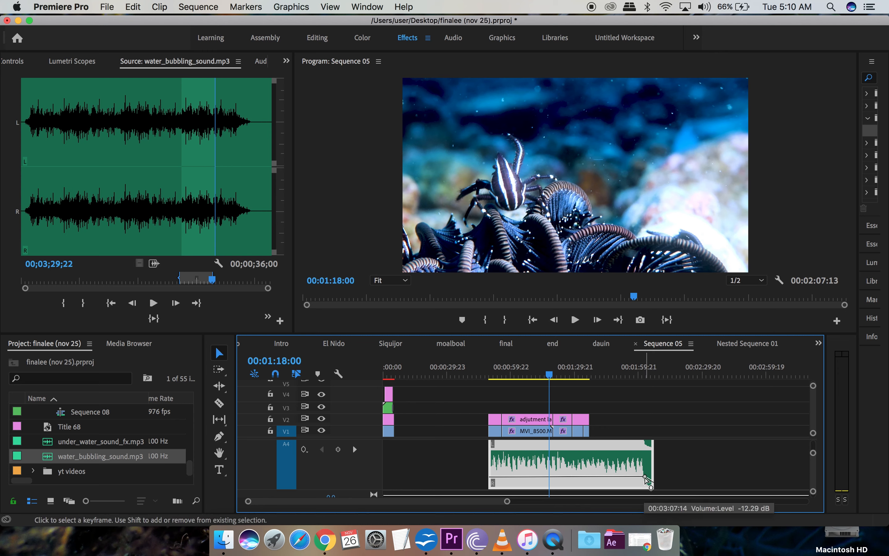
{"action": "left_click", "coordinate": [490, 374]}
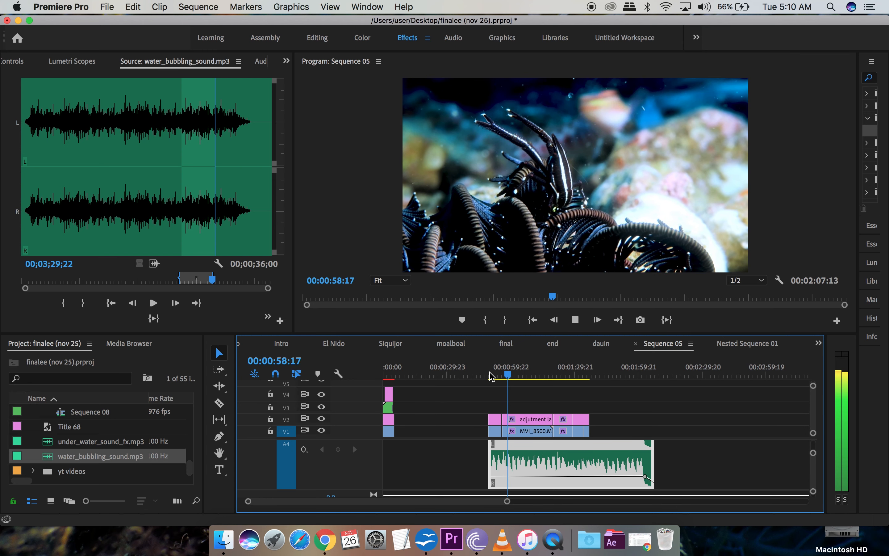
Step: Drag the A4 clip's ending volume keyframe down to -14.50 dB and preview it
{"action": "key", "text": "space"}
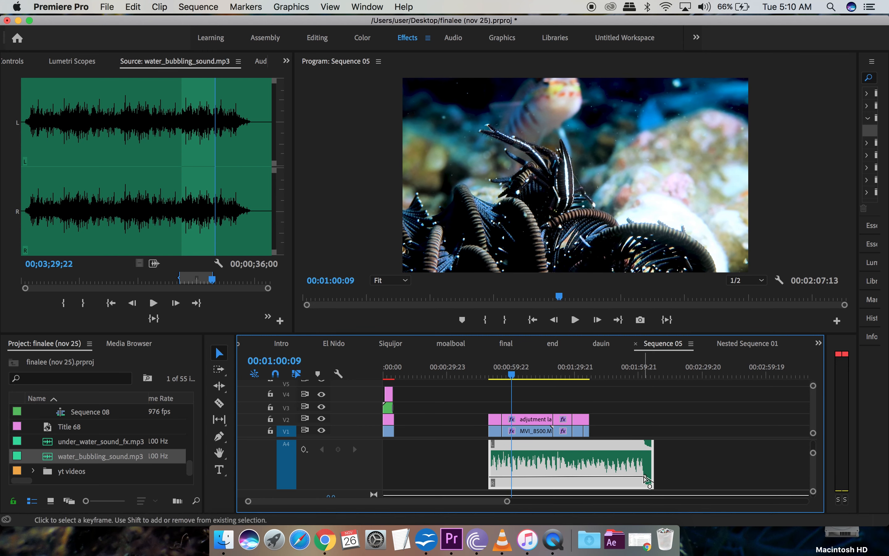
{"action": "left_click_drag", "start_coordinate": [644, 476], "coordinate": [645, 478]}
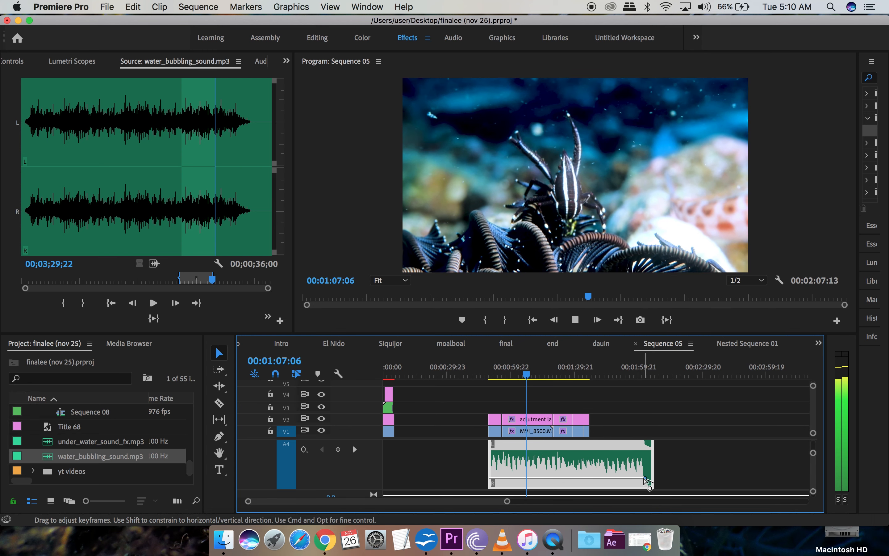
{"action": "key", "text": "space"}
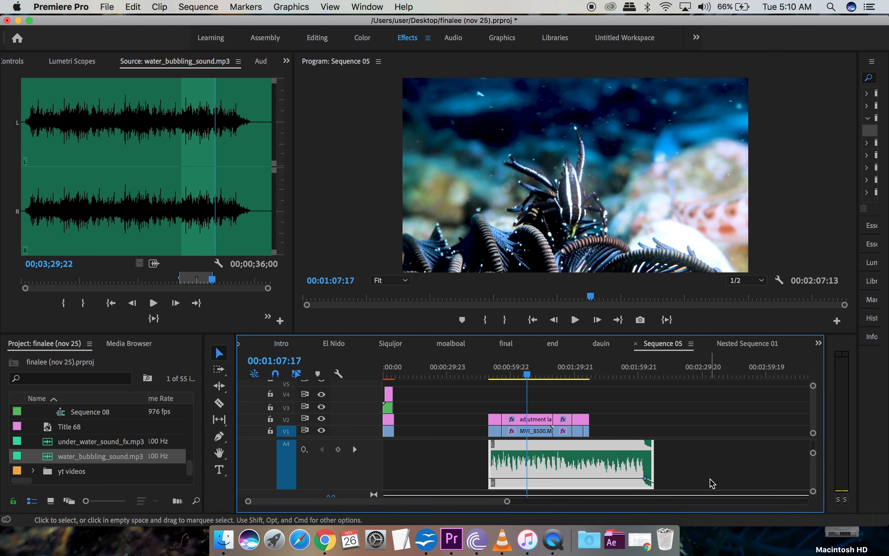
{"action": "scroll", "coordinate": [706, 482], "scroll_direction": "up", "scroll_amount": 3}
{"action": "scroll", "coordinate": [713, 484], "scroll_direction": "up", "scroll_amount": 3}
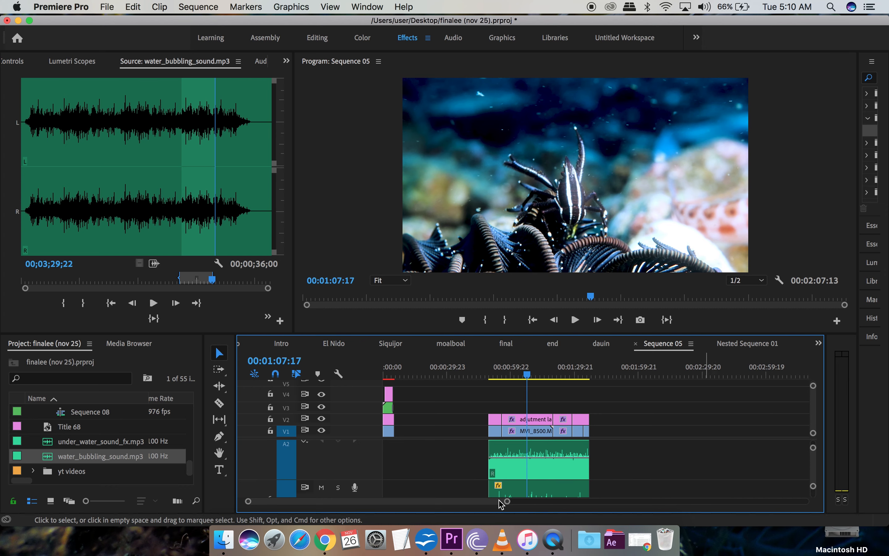
{"action": "scroll", "coordinate": [510, 505], "scroll_direction": "right", "scroll_amount": 5}
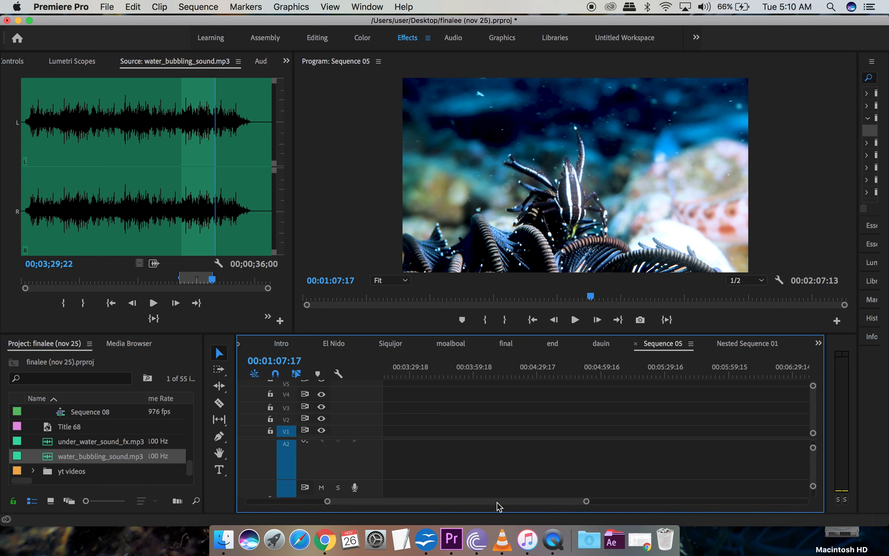
Step: Scroll the timeline back and place the playhead near the start of the dive clips
{"action": "left_click_drag", "start_coordinate": [535, 505], "coordinate": [432, 504]}
{"action": "scroll", "coordinate": [522, 478], "scroll_direction": "up", "scroll_amount": 2}
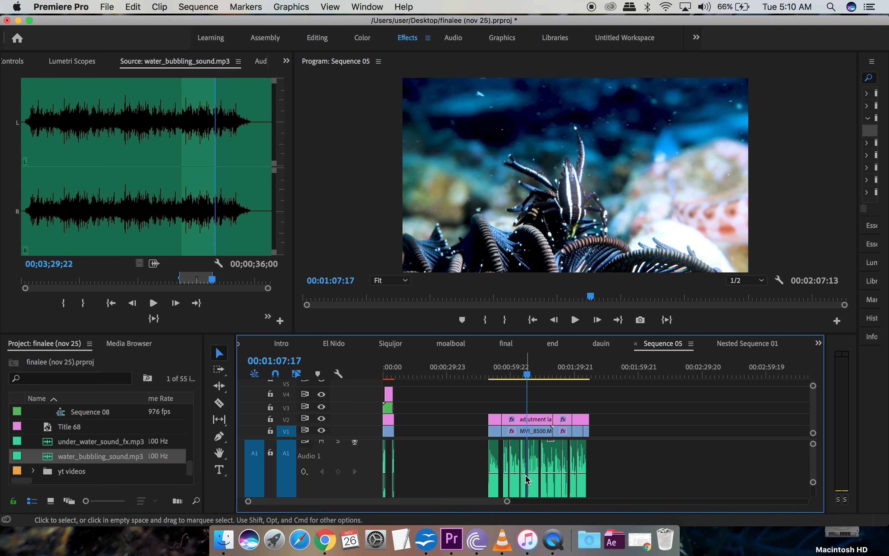
{"action": "left_click", "coordinate": [490, 376]}
{"action": "left_click_drag", "start_coordinate": [489, 376], "coordinate": [489, 480]}
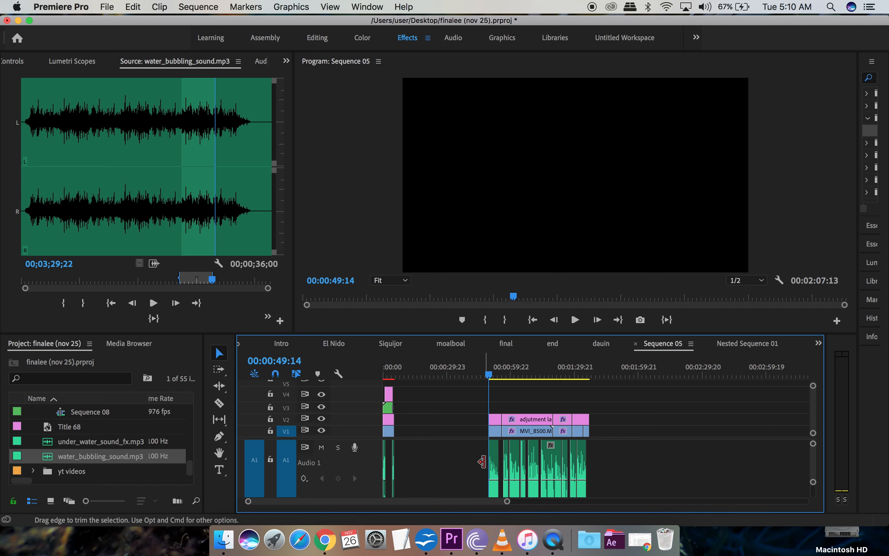
{"action": "scroll", "coordinate": [482, 462], "scroll_direction": "down", "scroll_amount": 5}
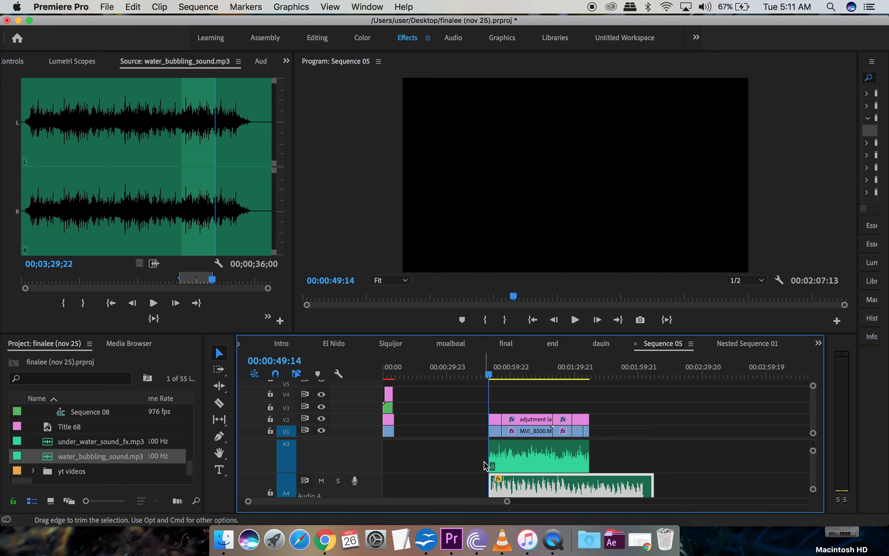
{"action": "scroll", "coordinate": [486, 466], "scroll_direction": "down", "scroll_amount": 4}
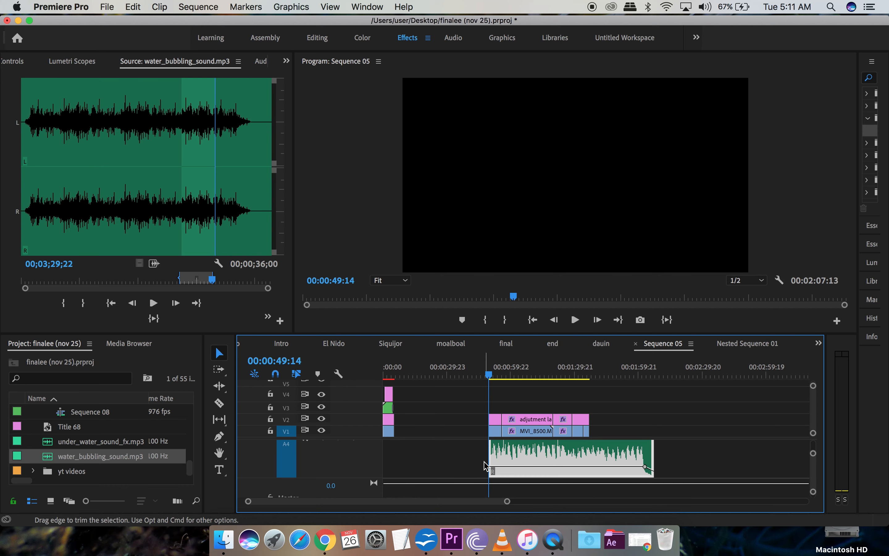
Step: Step the playhead to 00:00:49:17, the first frame of macro critter 2
{"action": "left_click_drag", "start_coordinate": [506, 502], "coordinate": [428, 506]}
{"action": "scroll", "coordinate": [574, 456], "scroll_direction": "right", "scroll_amount": 3}
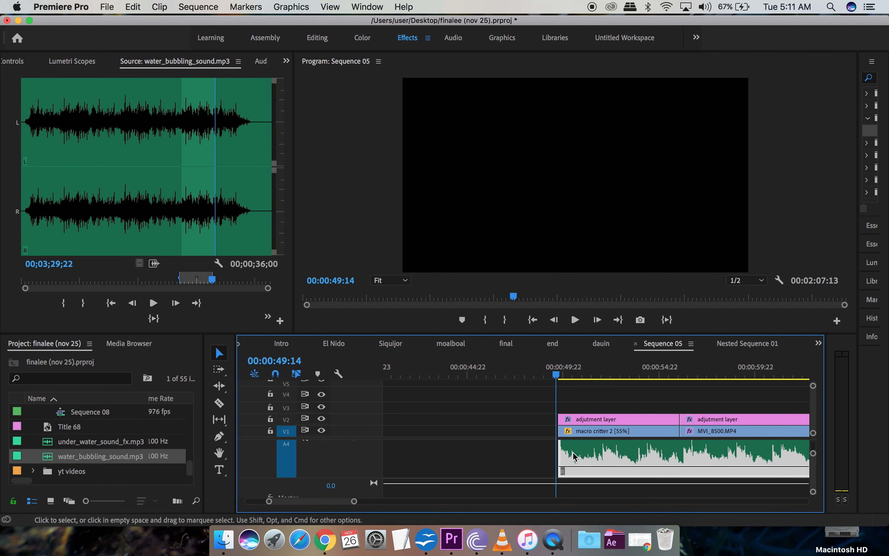
{"action": "left_click", "coordinate": [541, 379]}
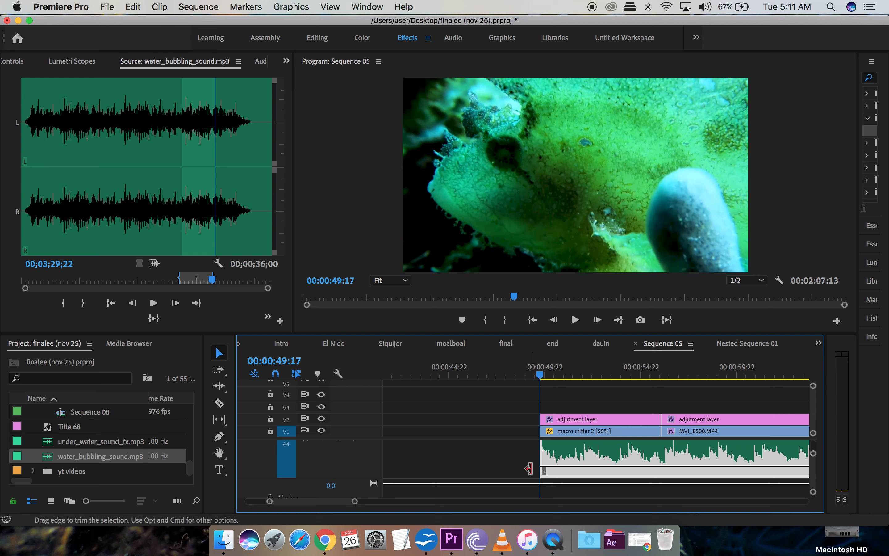
{"action": "scroll", "coordinate": [536, 469], "scroll_direction": "up", "scroll_amount": 5}
{"action": "scroll", "coordinate": [534, 473], "scroll_direction": "up", "scroll_amount": 2}
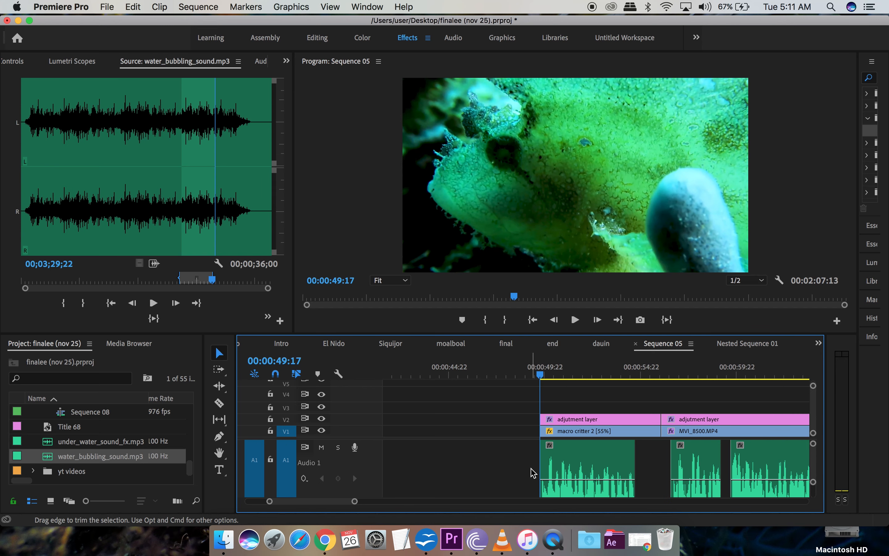
{"action": "scroll", "coordinate": [534, 473], "scroll_direction": "down", "scroll_amount": 5}
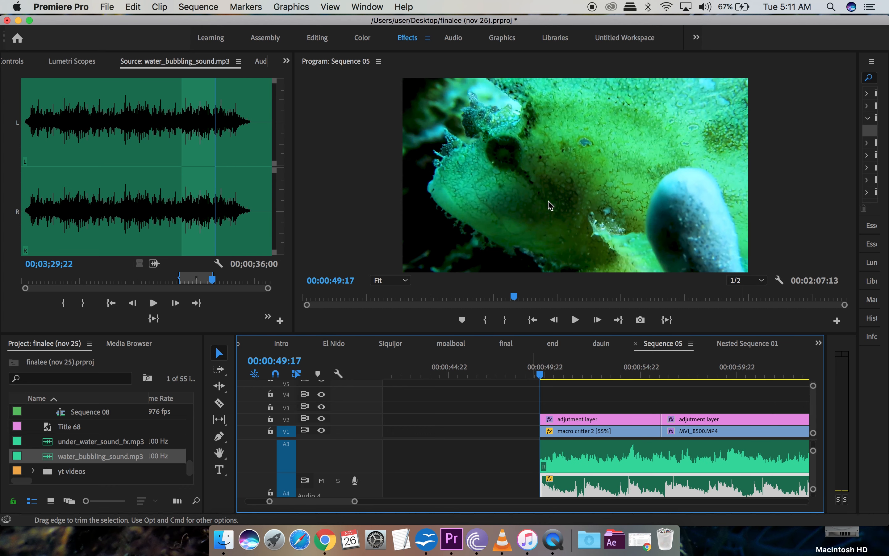
{"action": "scroll", "coordinate": [533, 456], "scroll_direction": "down", "scroll_amount": 3}
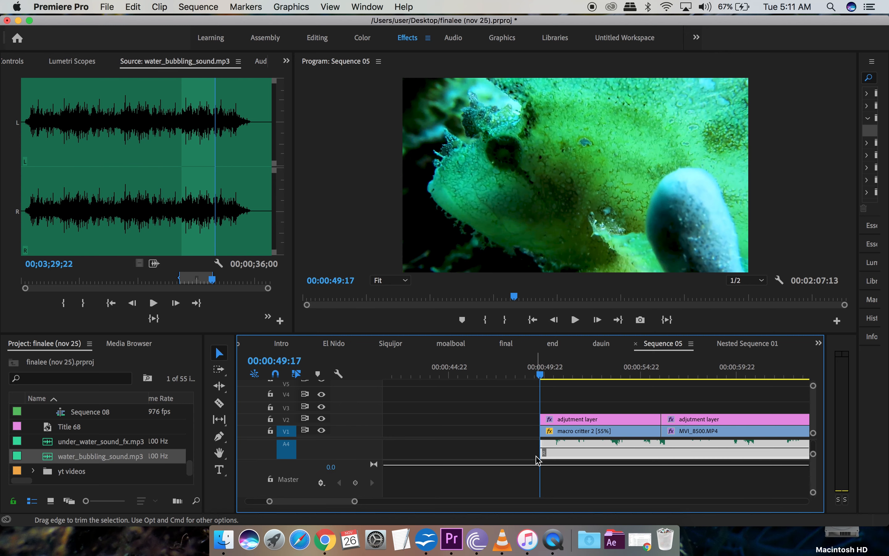
{"action": "scroll", "coordinate": [537, 459], "scroll_direction": "up", "scroll_amount": 2}
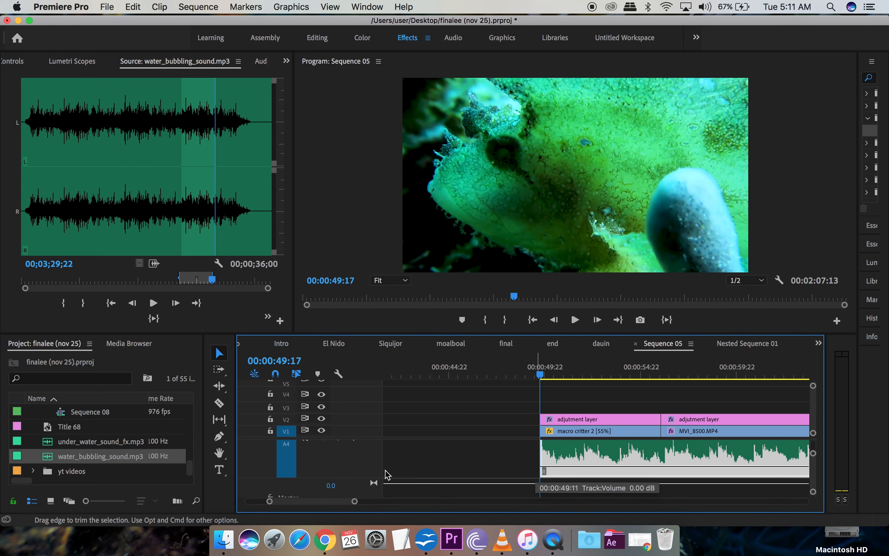
Step: With the Pen tool, add a keyframe at the A4 clip's start and pull it to -∞ dB
{"action": "left_click", "coordinate": [220, 437]}
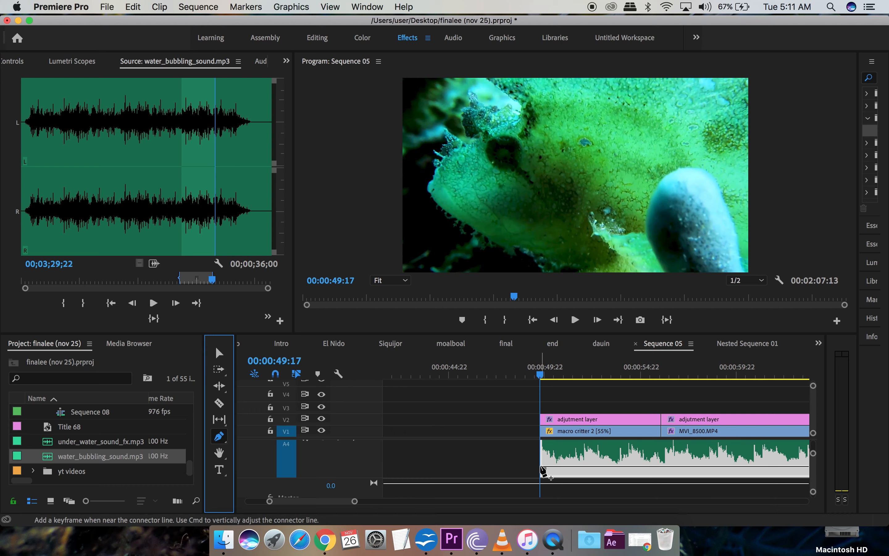
{"action": "left_click", "coordinate": [541, 467]}
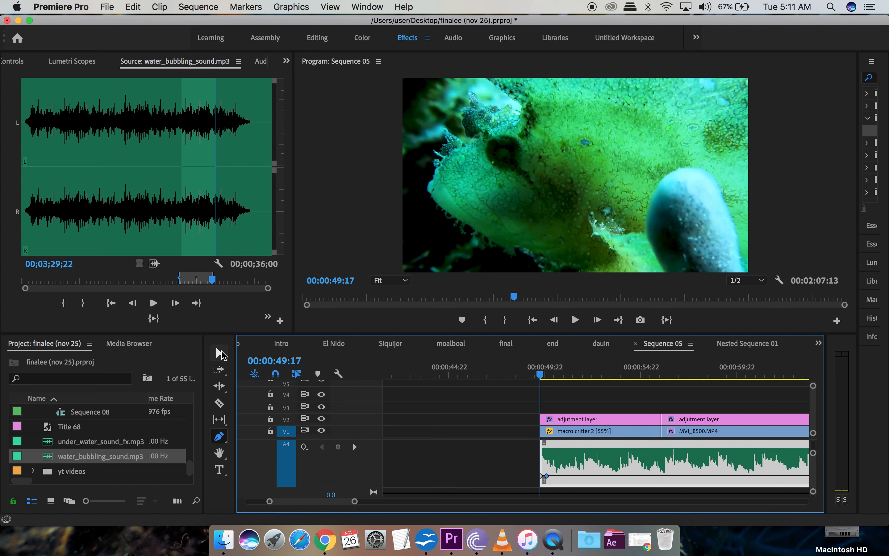
{"action": "left_click", "coordinate": [221, 355]}
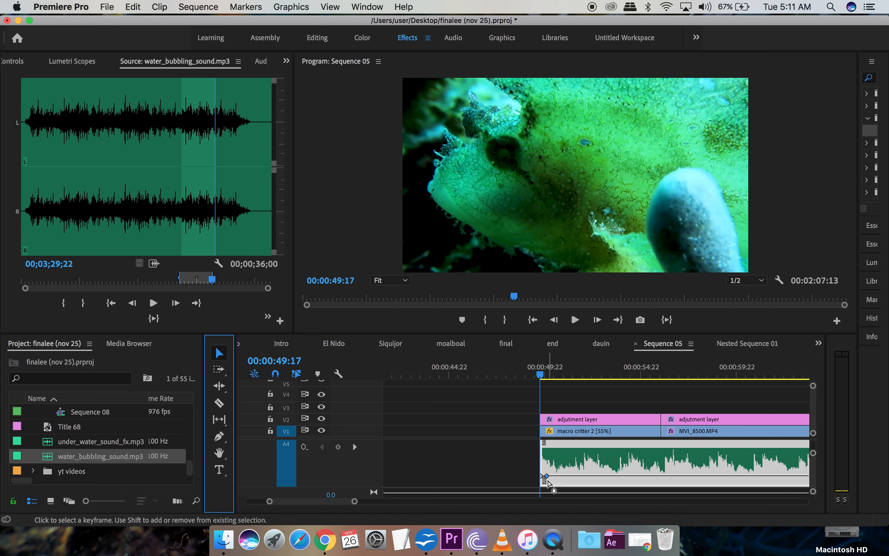
{"action": "left_click_drag", "start_coordinate": [548, 478], "coordinate": [543, 480]}
{"action": "scroll", "coordinate": [561, 467], "scroll_direction": "up", "scroll_amount": 3}
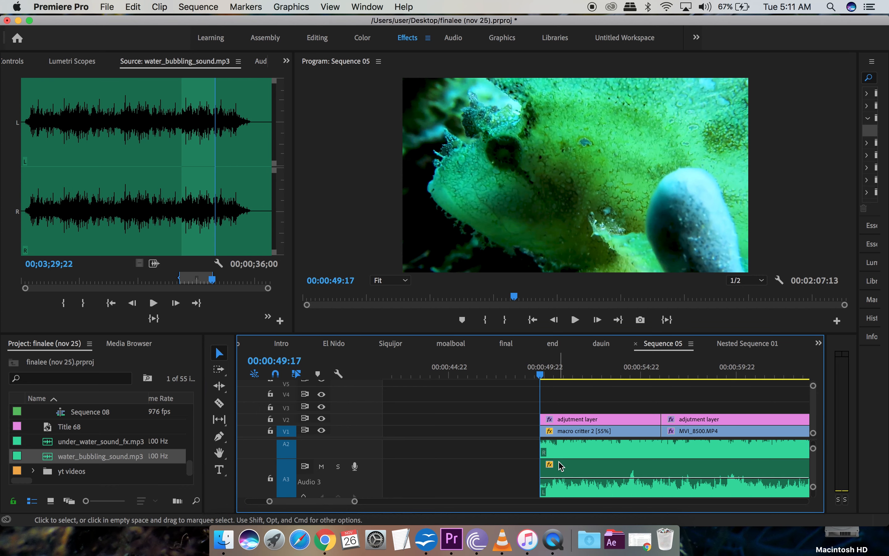
{"action": "scroll", "coordinate": [562, 466], "scroll_direction": "up", "scroll_amount": 3}
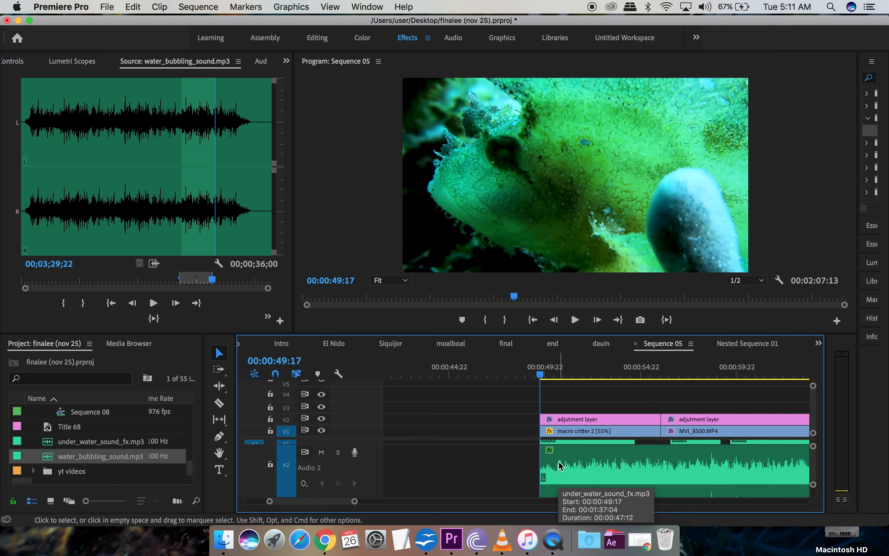
Step: Move the playhead to 00:00:54:16
{"action": "left_click", "coordinate": [637, 377]}
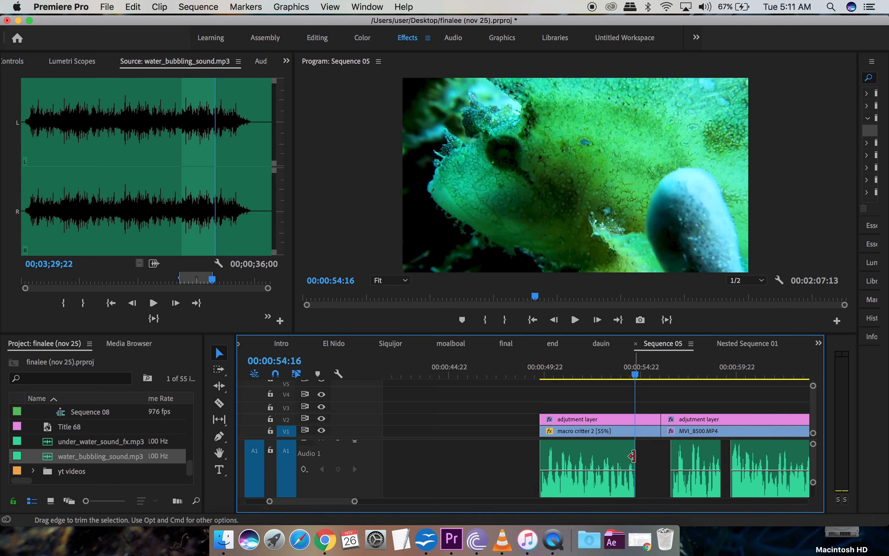
{"action": "scroll", "coordinate": [637, 459], "scroll_direction": "down", "scroll_amount": 2}
{"action": "scroll", "coordinate": [637, 461], "scroll_direction": "down", "scroll_amount": 3}
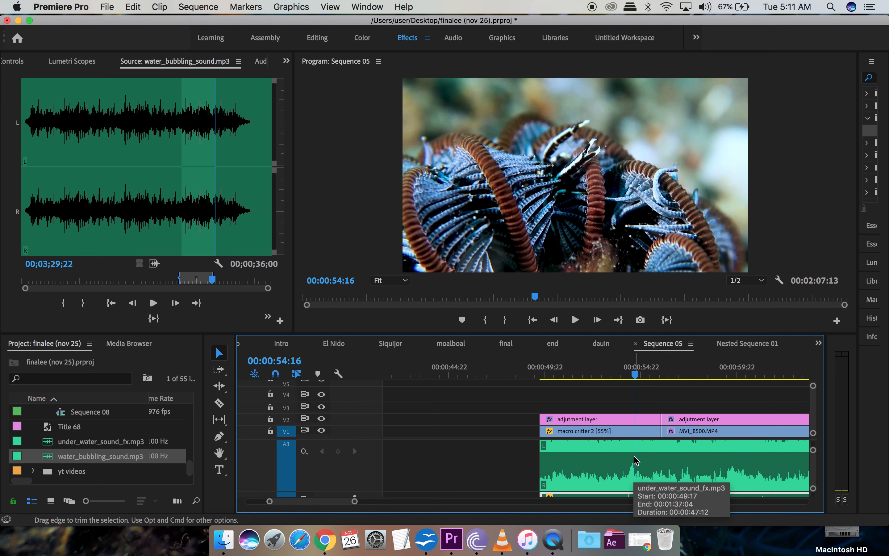
{"action": "scroll", "coordinate": [637, 461], "scroll_direction": "down", "scroll_amount": 1}
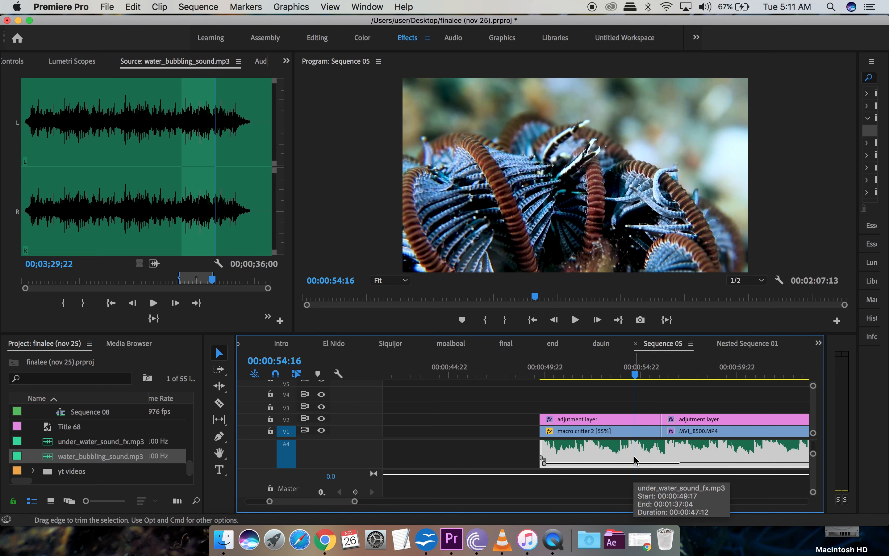
{"action": "scroll", "coordinate": [636, 461], "scroll_direction": "down", "scroll_amount": 2}
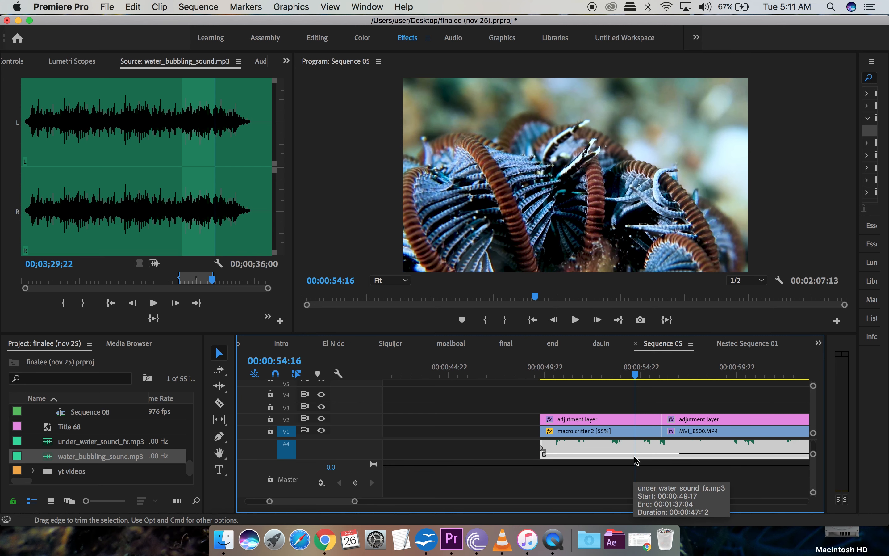
Step: Add the fade-in's end keyframe on A4 near 00:00:54:18 at about -13 dB
{"action": "left_click", "coordinate": [219, 436]}
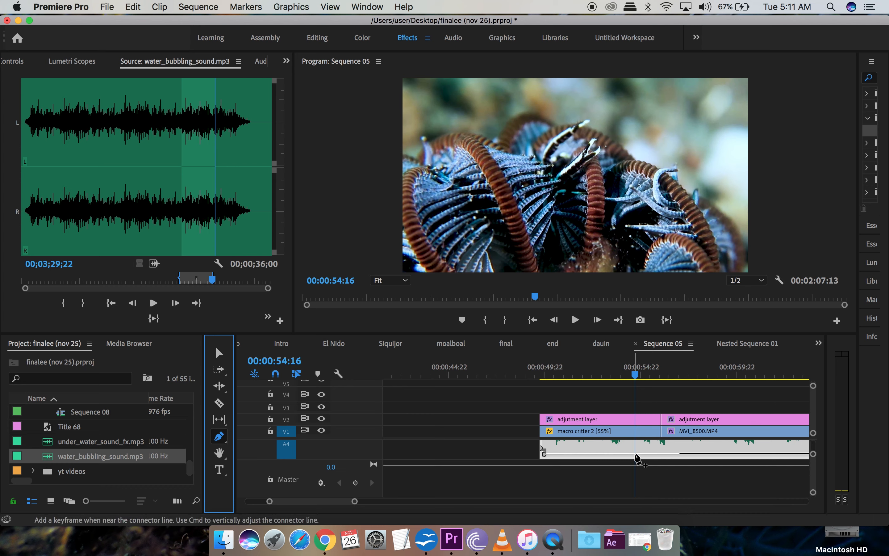
{"action": "left_click", "coordinate": [635, 455]}
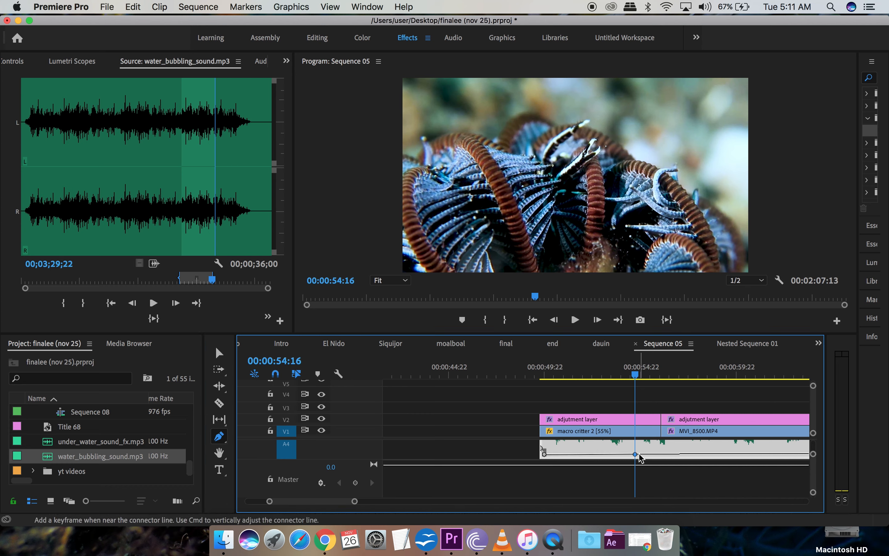
{"action": "right_click", "coordinate": [640, 458]}
{"action": "left_click", "coordinate": [624, 459]}
{"action": "left_click", "coordinate": [219, 353]}
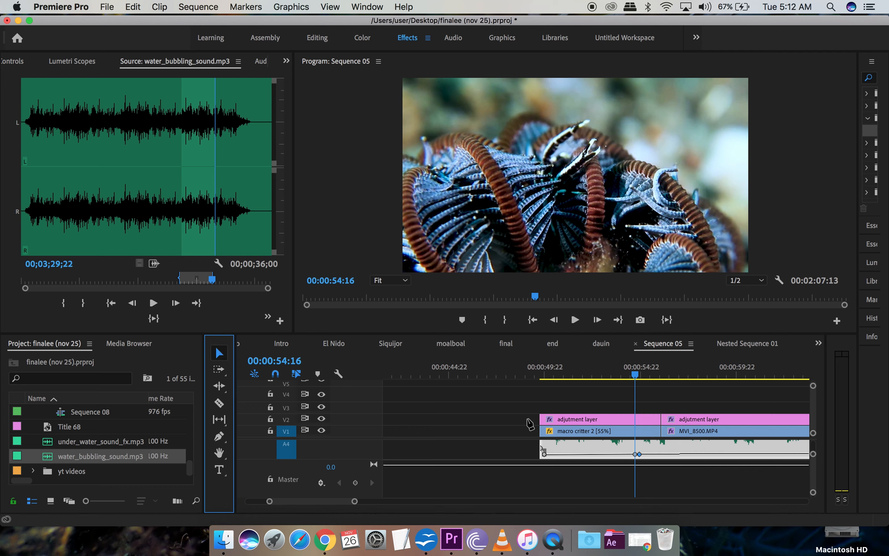
{"action": "left_click_drag", "start_coordinate": [640, 455], "coordinate": [640, 453]}
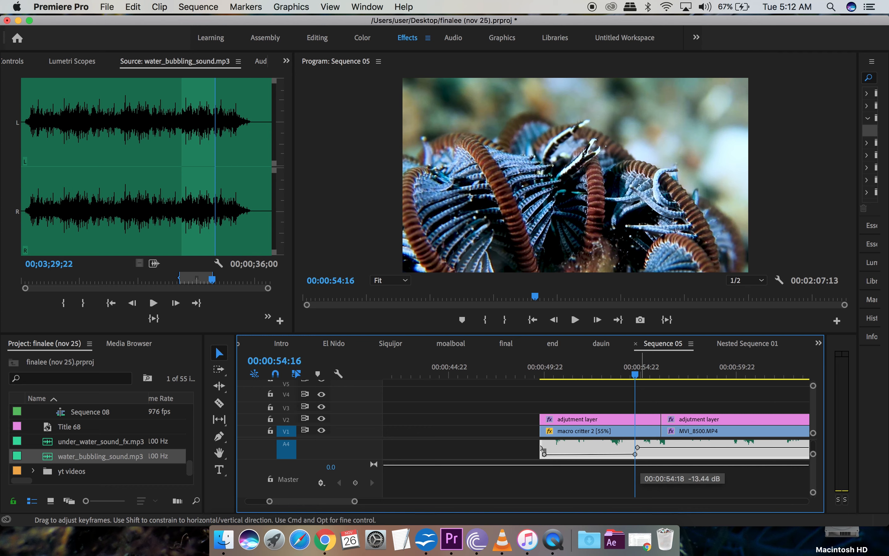
{"action": "left_click_drag", "start_coordinate": [638, 448], "coordinate": [639, 448]}
{"action": "left_click", "coordinate": [541, 374]}
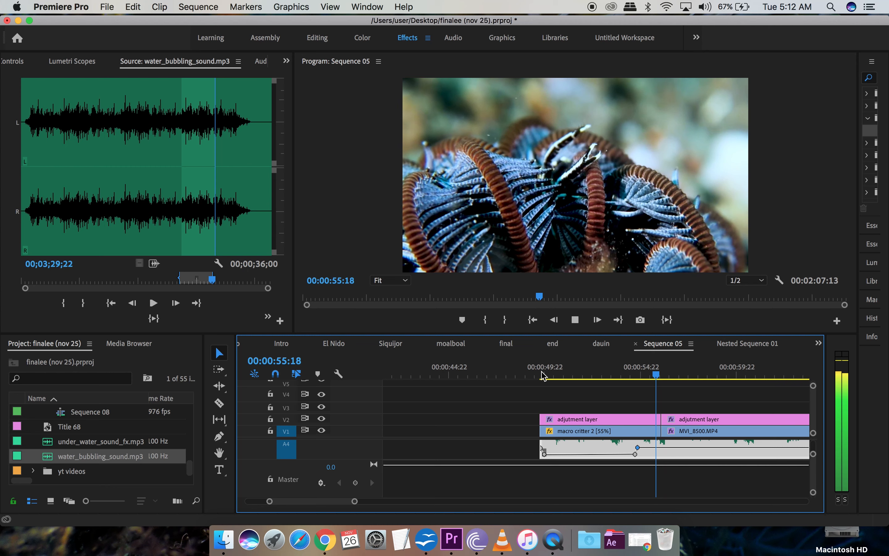
Step: Stop the preview and nudge the A4 fade's starting keyframe at 00:00:49:17
{"action": "key", "text": "space"}
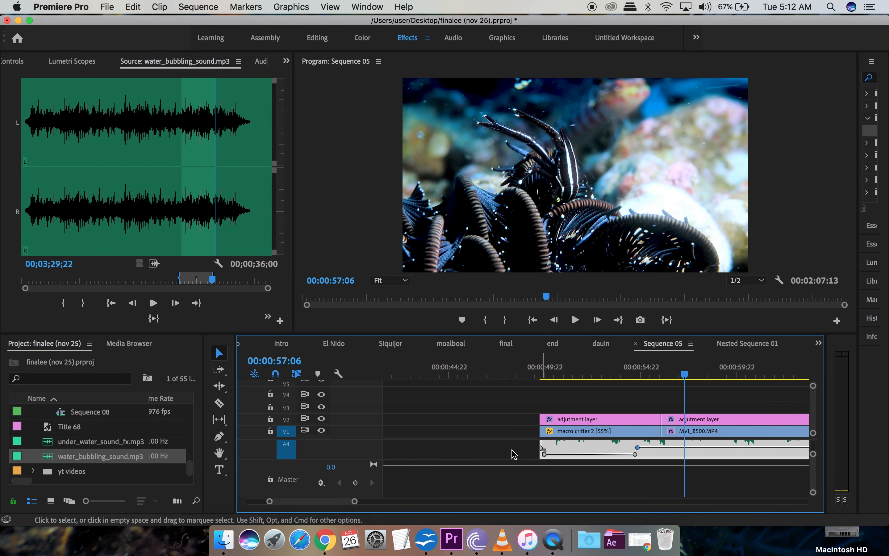
{"action": "left_click", "coordinate": [542, 449]}
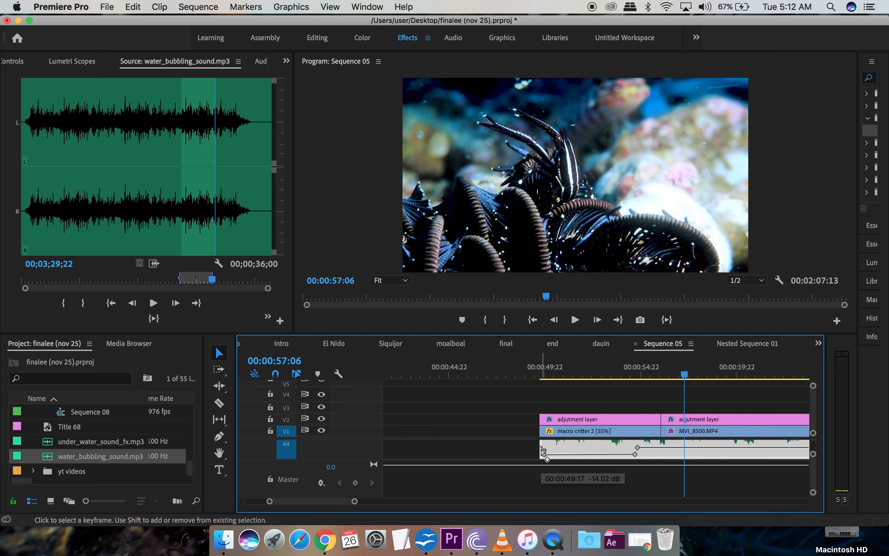
{"action": "left_click_drag", "start_coordinate": [542, 449], "coordinate": [544, 453]}
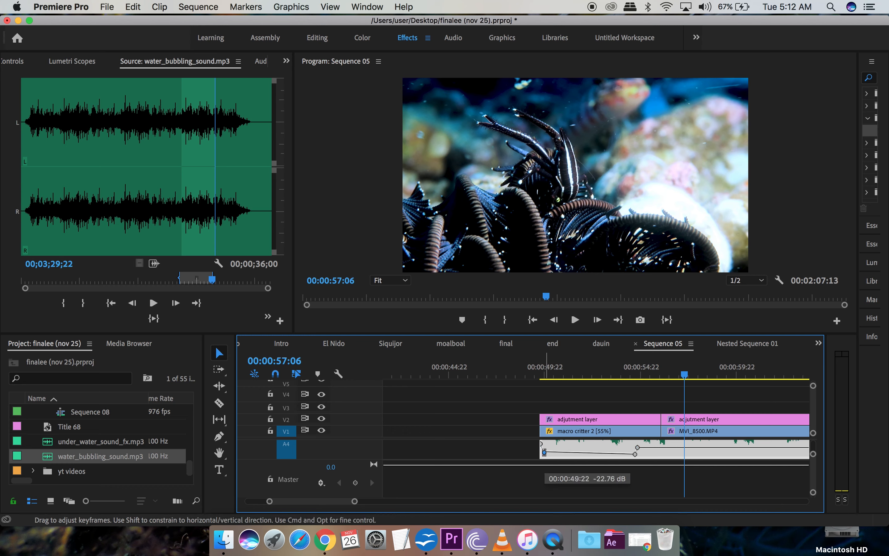
Step: Lower the fade-in's end keyframe to about -23.5 dB and preview from 00:00:51:17
{"action": "left_click", "coordinate": [638, 448]}
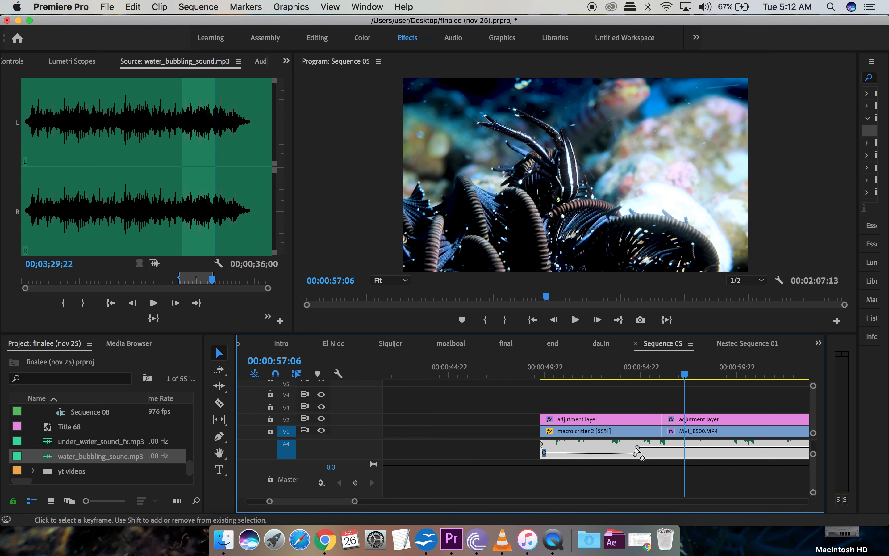
{"action": "left_click_drag", "start_coordinate": [637, 449], "coordinate": [636, 454]}
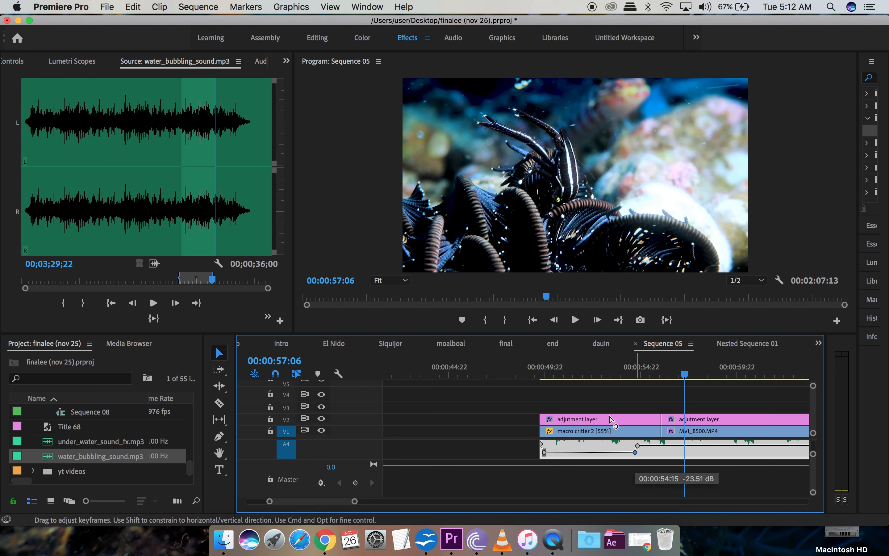
{"action": "left_click", "coordinate": [579, 366]}
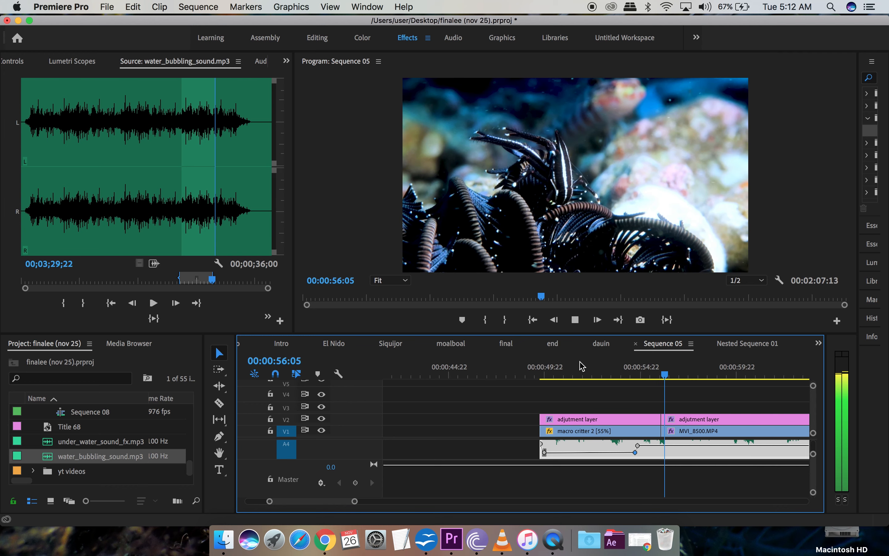
{"action": "key", "text": "space"}
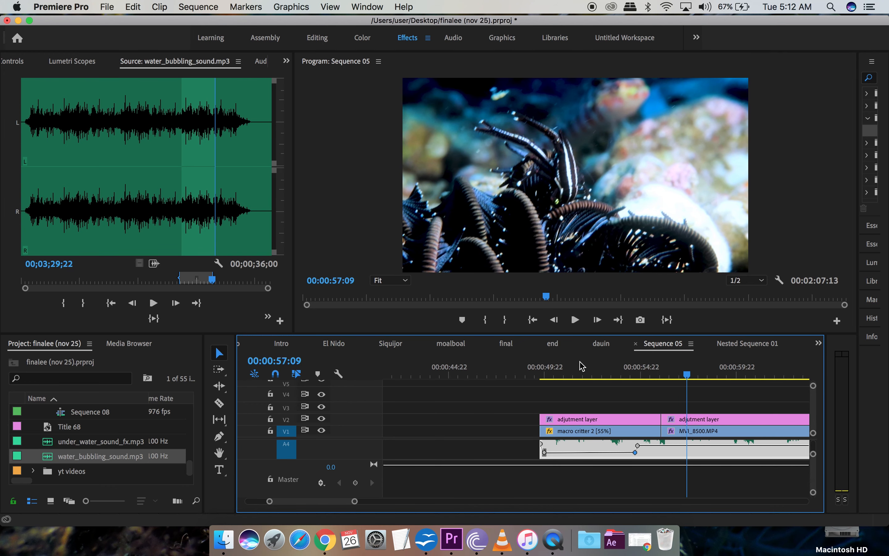
{"action": "scroll", "coordinate": [507, 472], "scroll_direction": "right", "scroll_amount": 10}
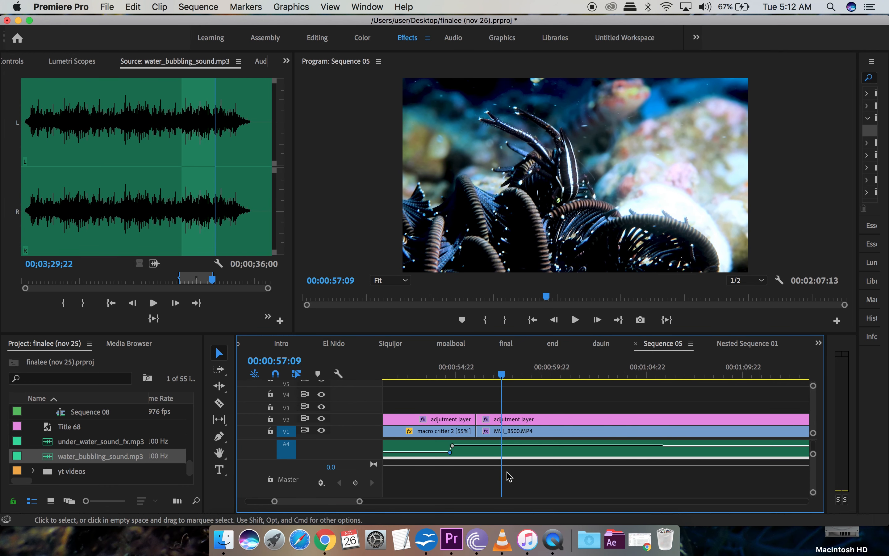
{"action": "scroll", "coordinate": [507, 473], "scroll_direction": "up", "scroll_amount": 1}
{"action": "scroll", "coordinate": [507, 472], "scroll_direction": "left", "scroll_amount": 2}
{"action": "scroll", "coordinate": [507, 472], "scroll_direction": "up", "scroll_amount": 3}
{"action": "scroll", "coordinate": [507, 476], "scroll_direction": "up", "scroll_amount": 5}
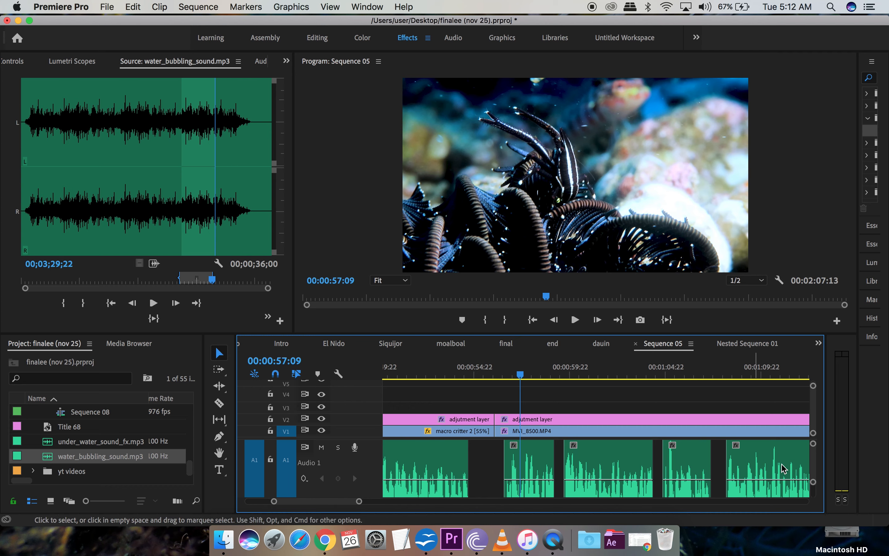
{"action": "scroll", "coordinate": [628, 478], "scroll_direction": "right", "scroll_amount": 5}
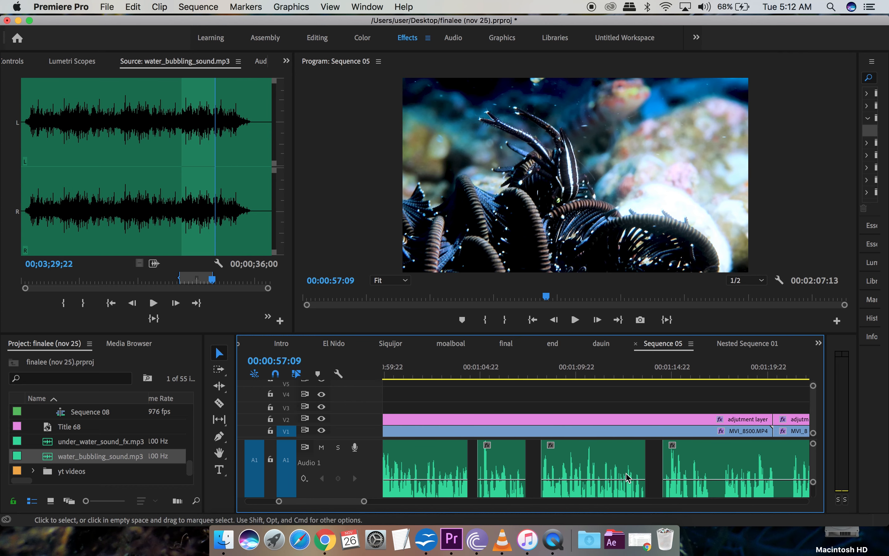
{"action": "scroll", "coordinate": [629, 478], "scroll_direction": "right", "scroll_amount": 5}
{"action": "scroll", "coordinate": [561, 495], "scroll_direction": "down", "scroll_amount": 4}
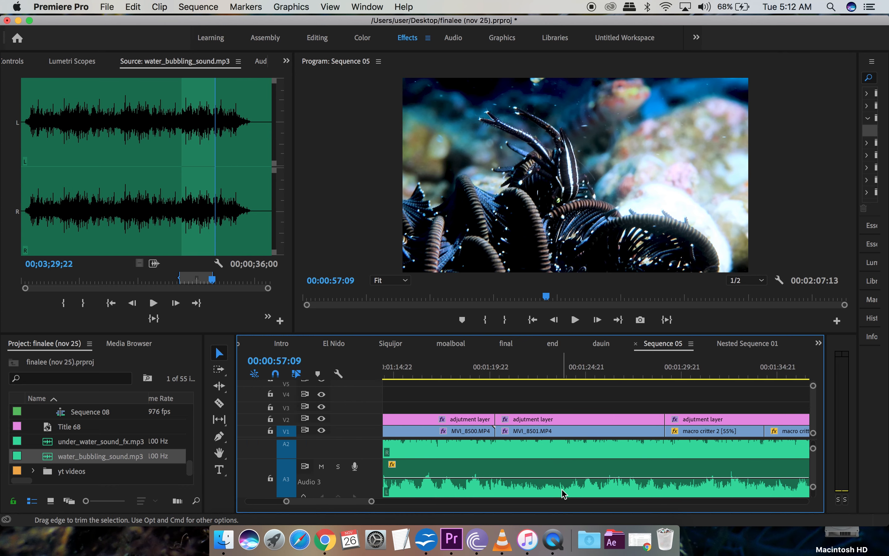
{"action": "scroll", "coordinate": [564, 494], "scroll_direction": "down", "scroll_amount": 5}
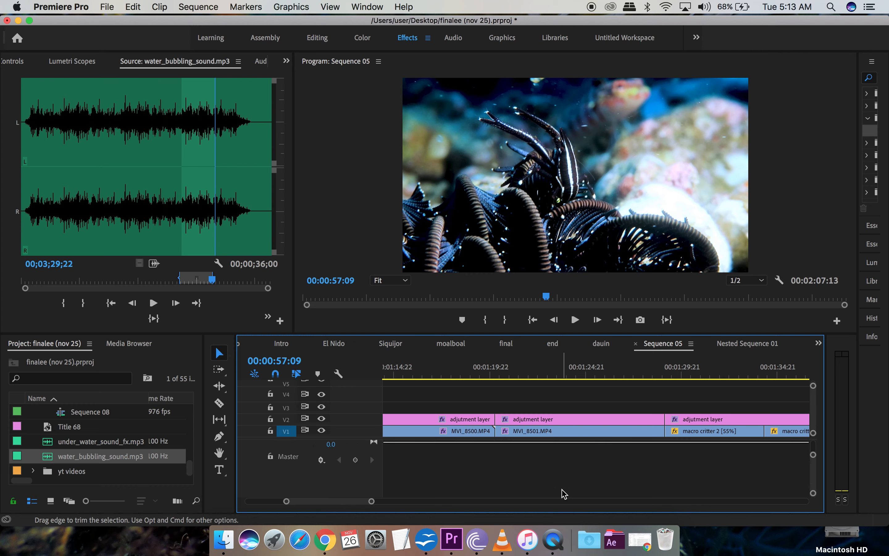
{"action": "scroll", "coordinate": [565, 494], "scroll_direction": "up", "scroll_amount": 2}
{"action": "scroll", "coordinate": [565, 493], "scroll_direction": "down", "scroll_amount": 3}
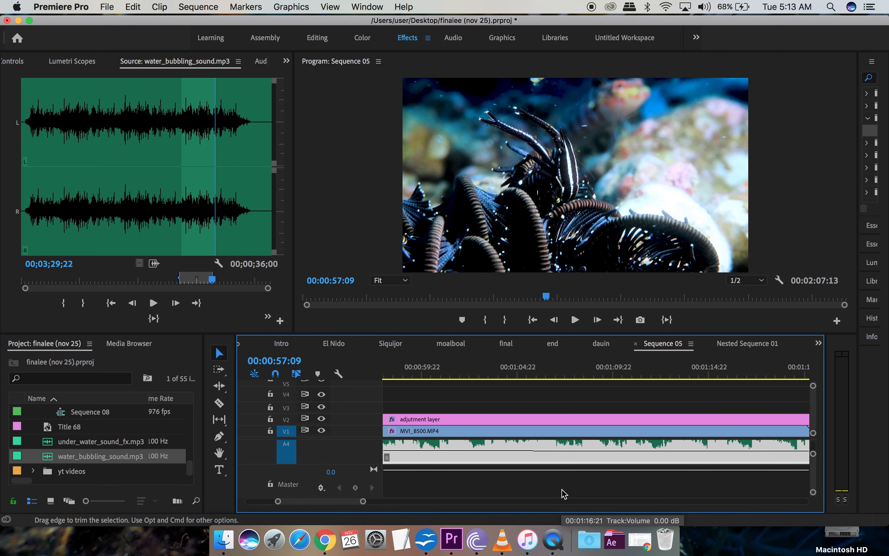
{"action": "scroll", "coordinate": [564, 494], "scroll_direction": "left", "scroll_amount": 7}
{"action": "scroll", "coordinate": [564, 494], "scroll_direction": "left", "scroll_amount": 5}
{"action": "scroll", "coordinate": [564, 494], "scroll_direction": "up", "scroll_amount": 2}
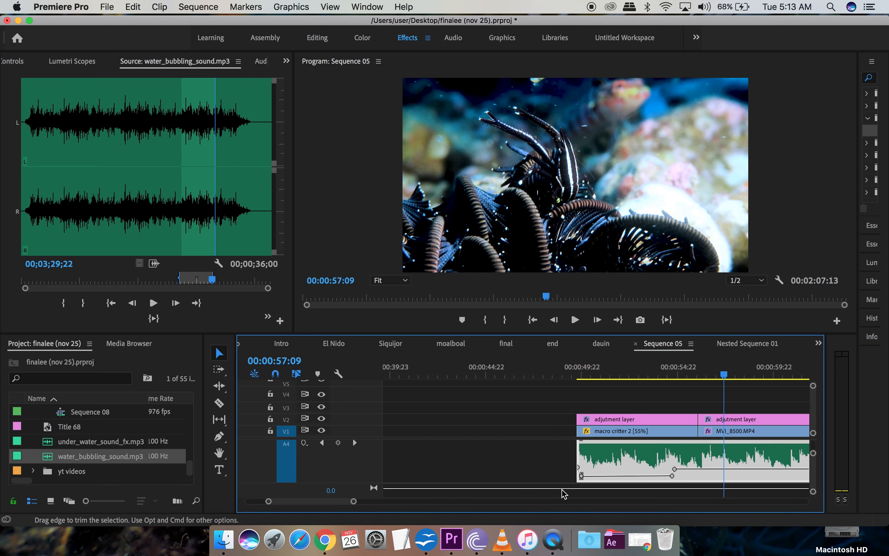
{"action": "scroll", "coordinate": [564, 494], "scroll_direction": "right", "scroll_amount": 2}
{"action": "scroll", "coordinate": [564, 494], "scroll_direction": "down", "scroll_amount": 2}
{"action": "scroll", "coordinate": [564, 494], "scroll_direction": "right", "scroll_amount": 3}
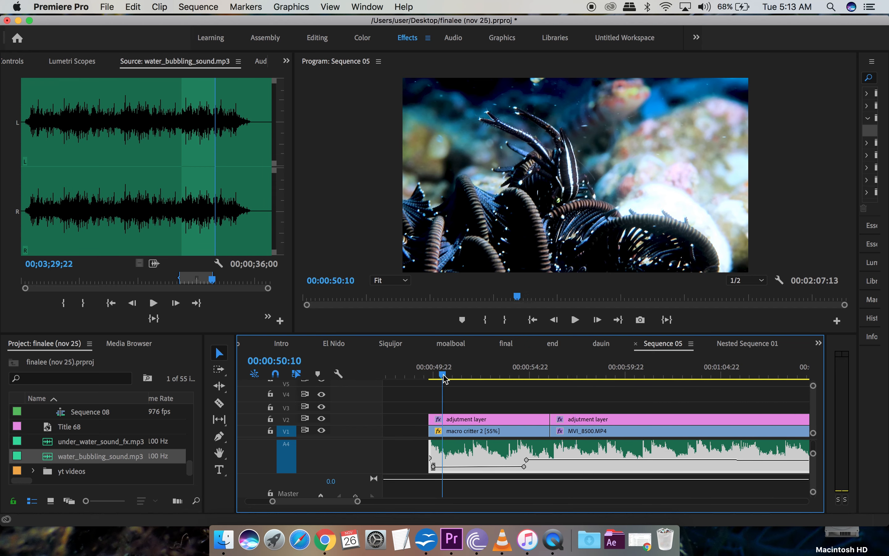
{"action": "key", "text": "space"}
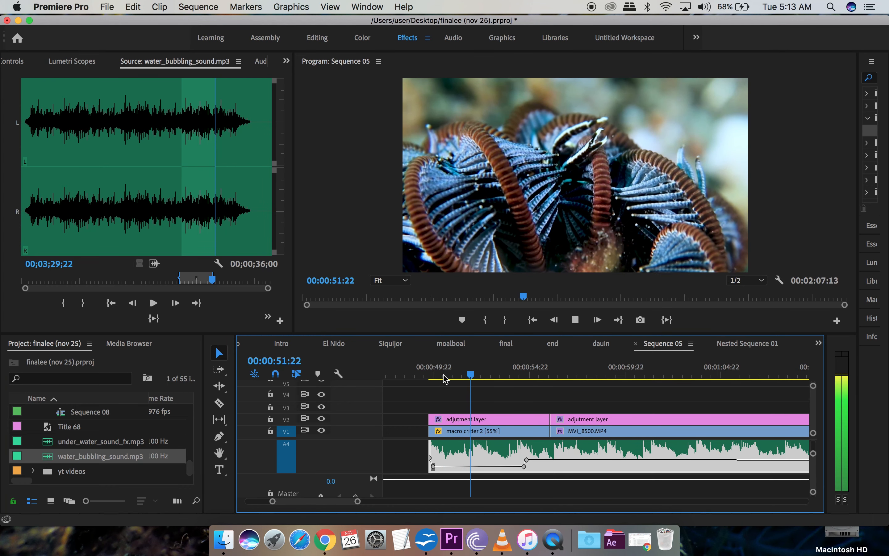
{"action": "key", "text": "space"}
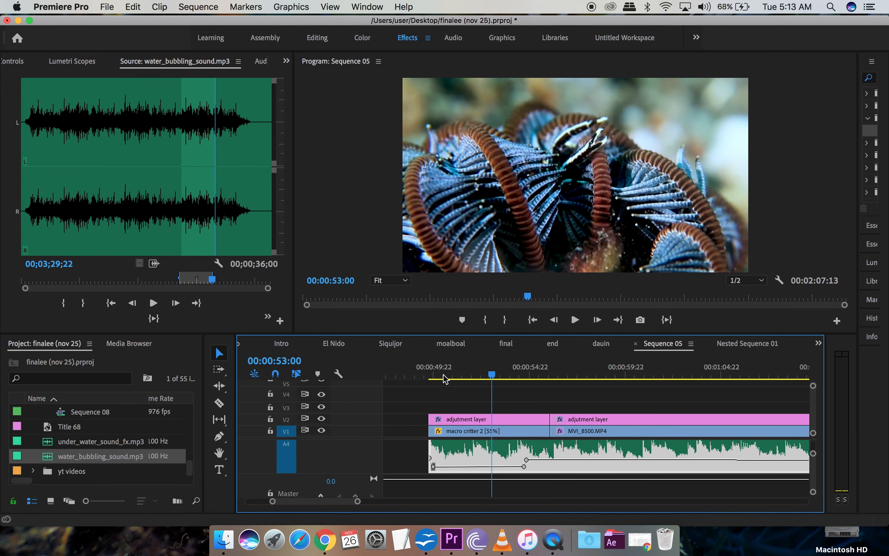